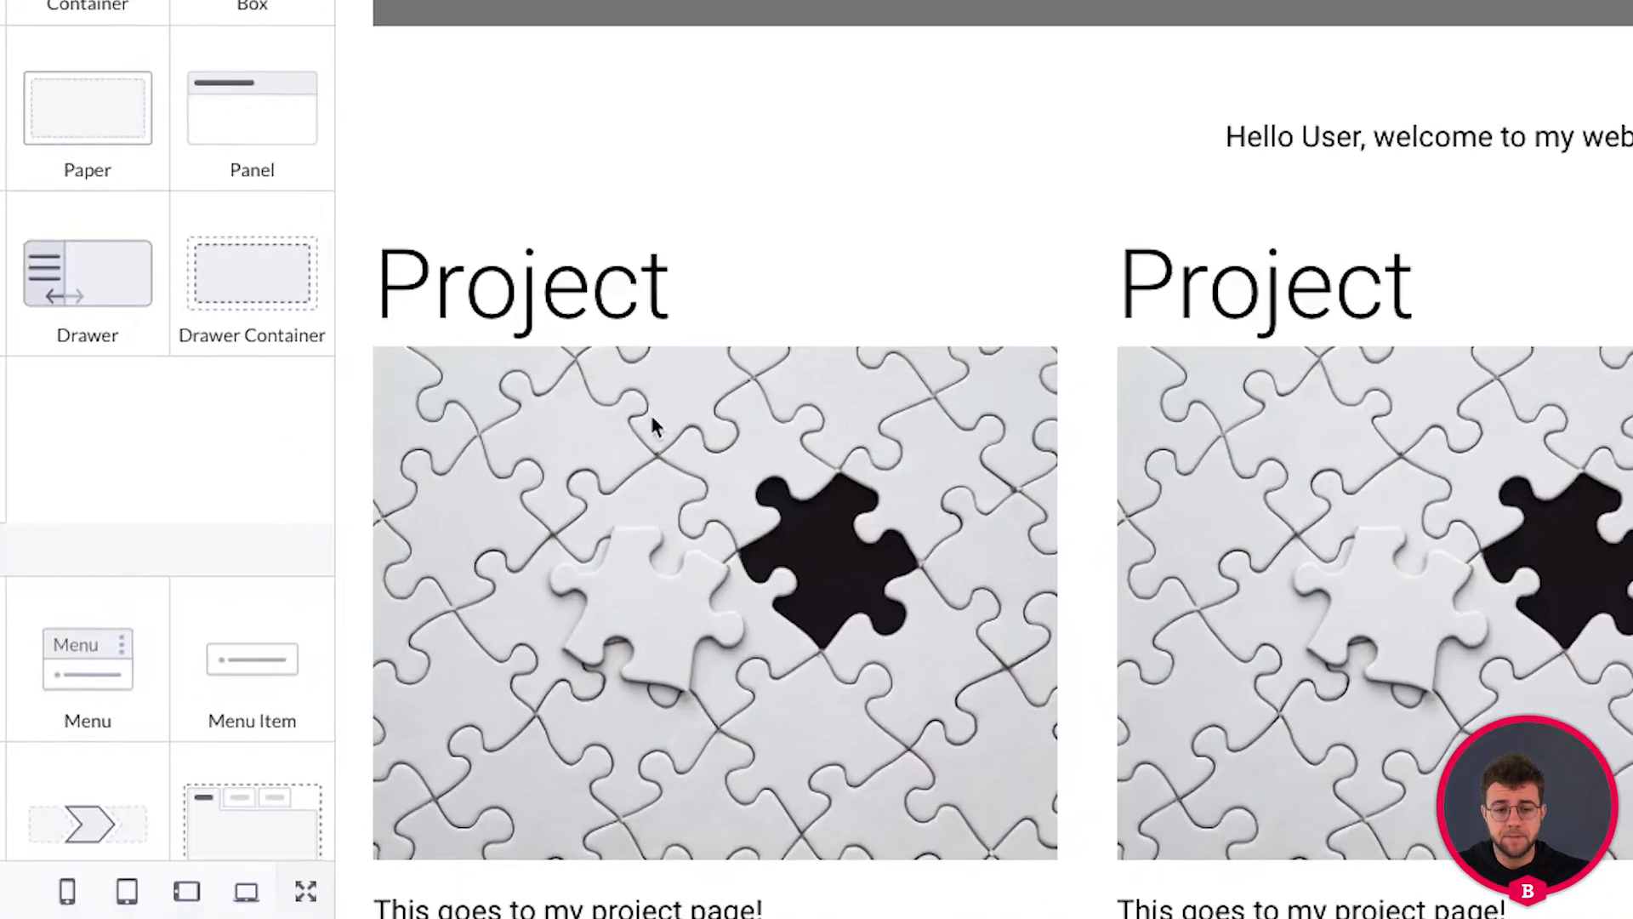
Step: Select the parent column of the first project image and show it in the component tree
left_click(648, 412)
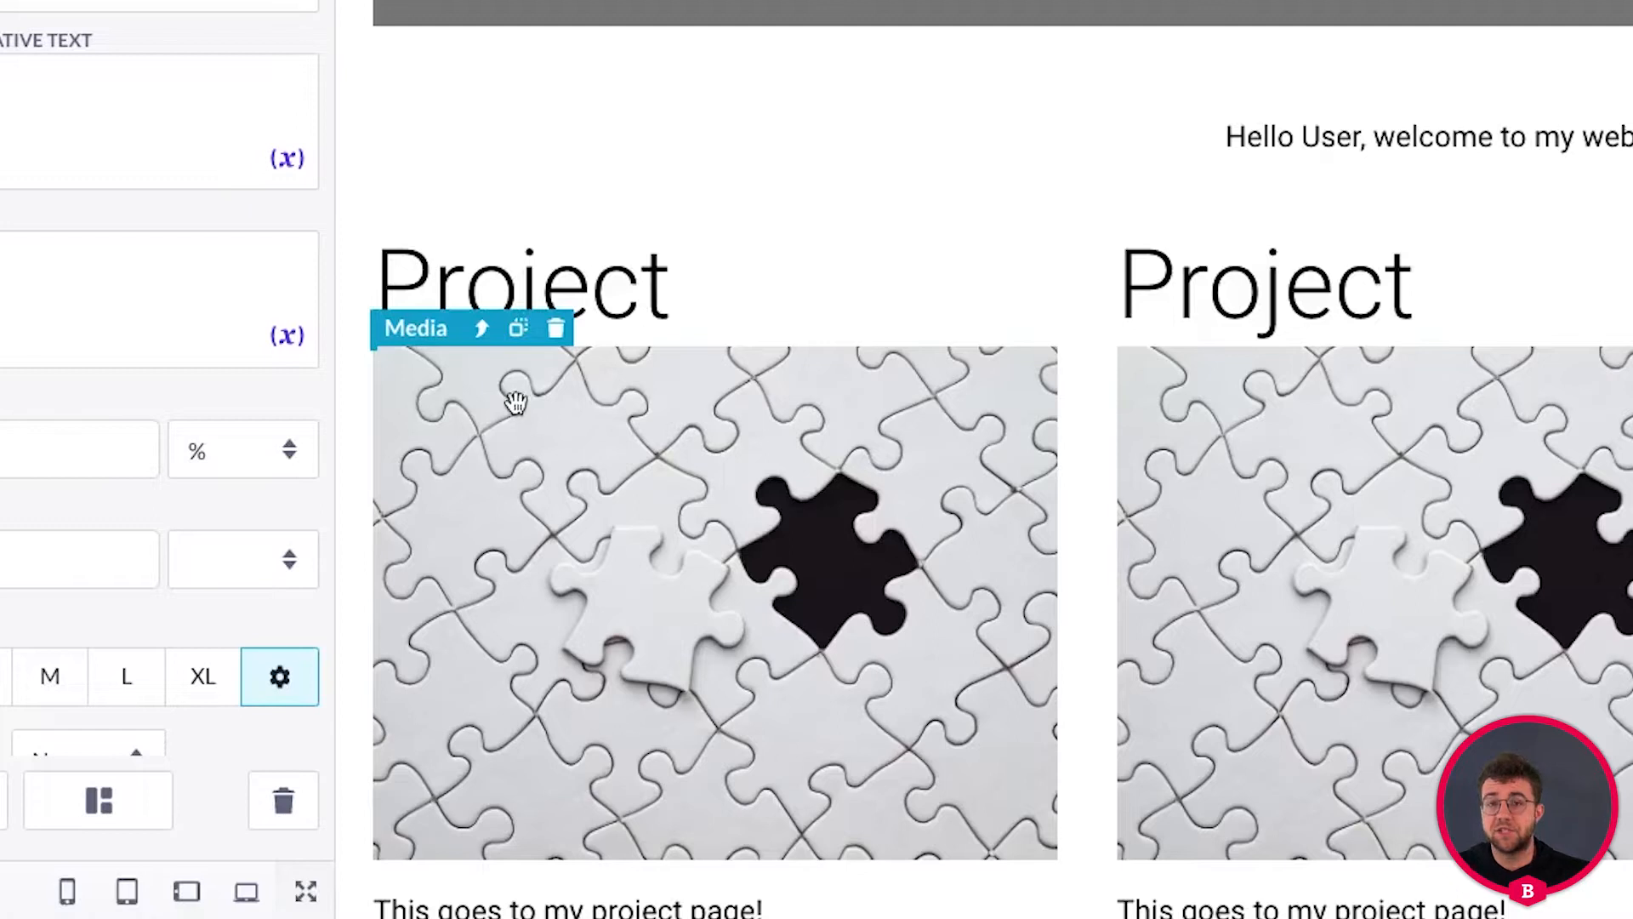
left_click(482, 333)
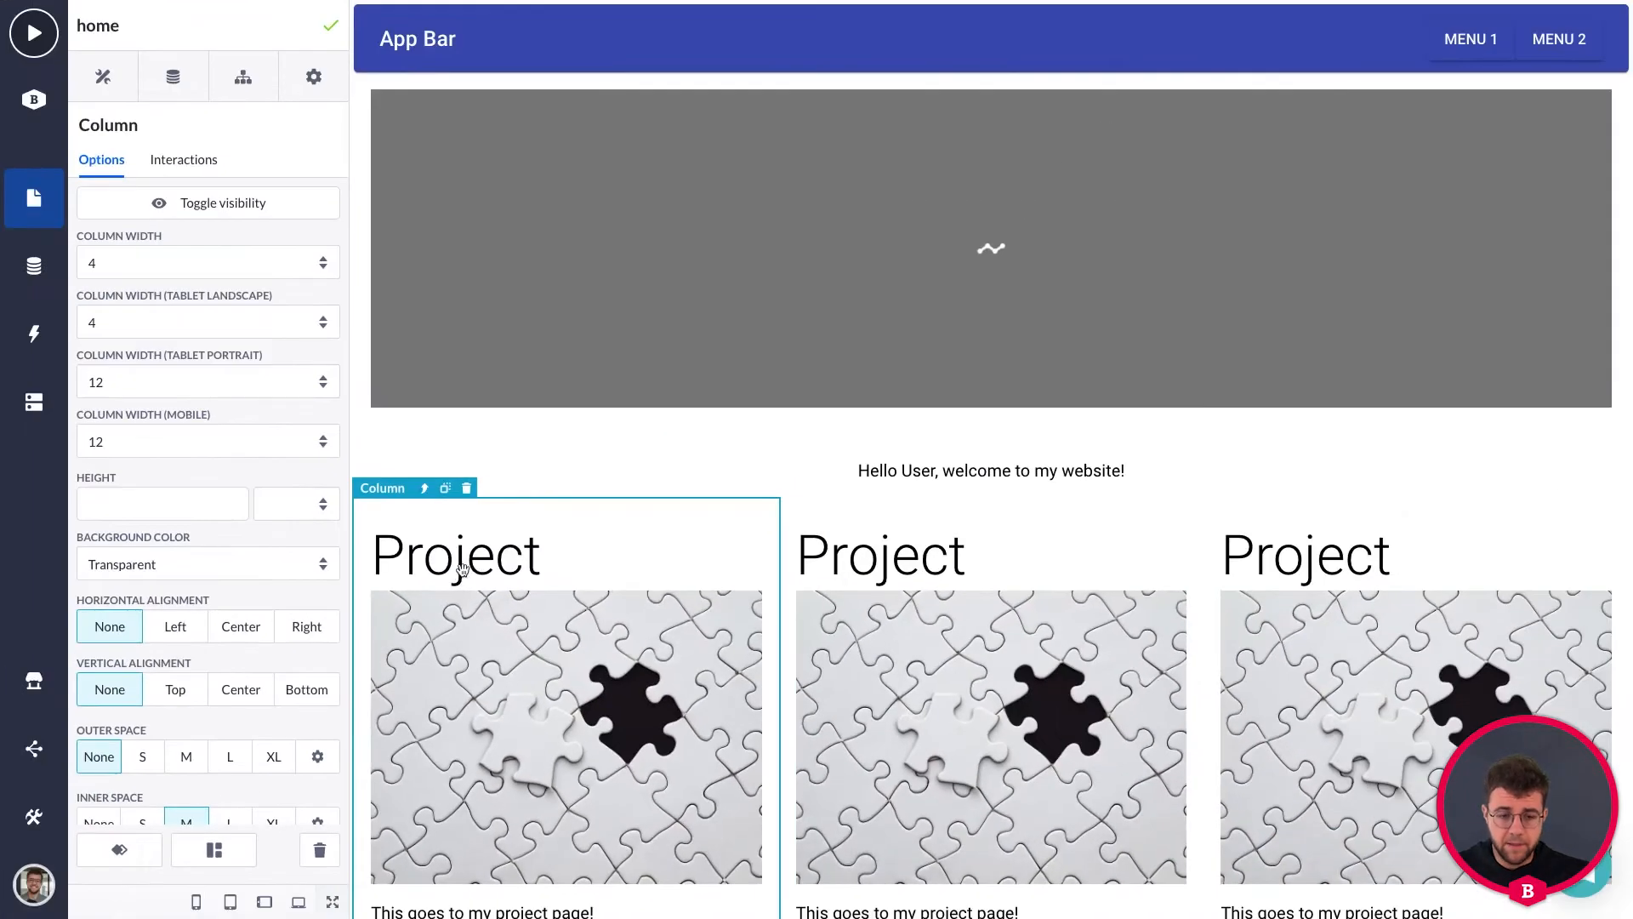
left_click(244, 81)
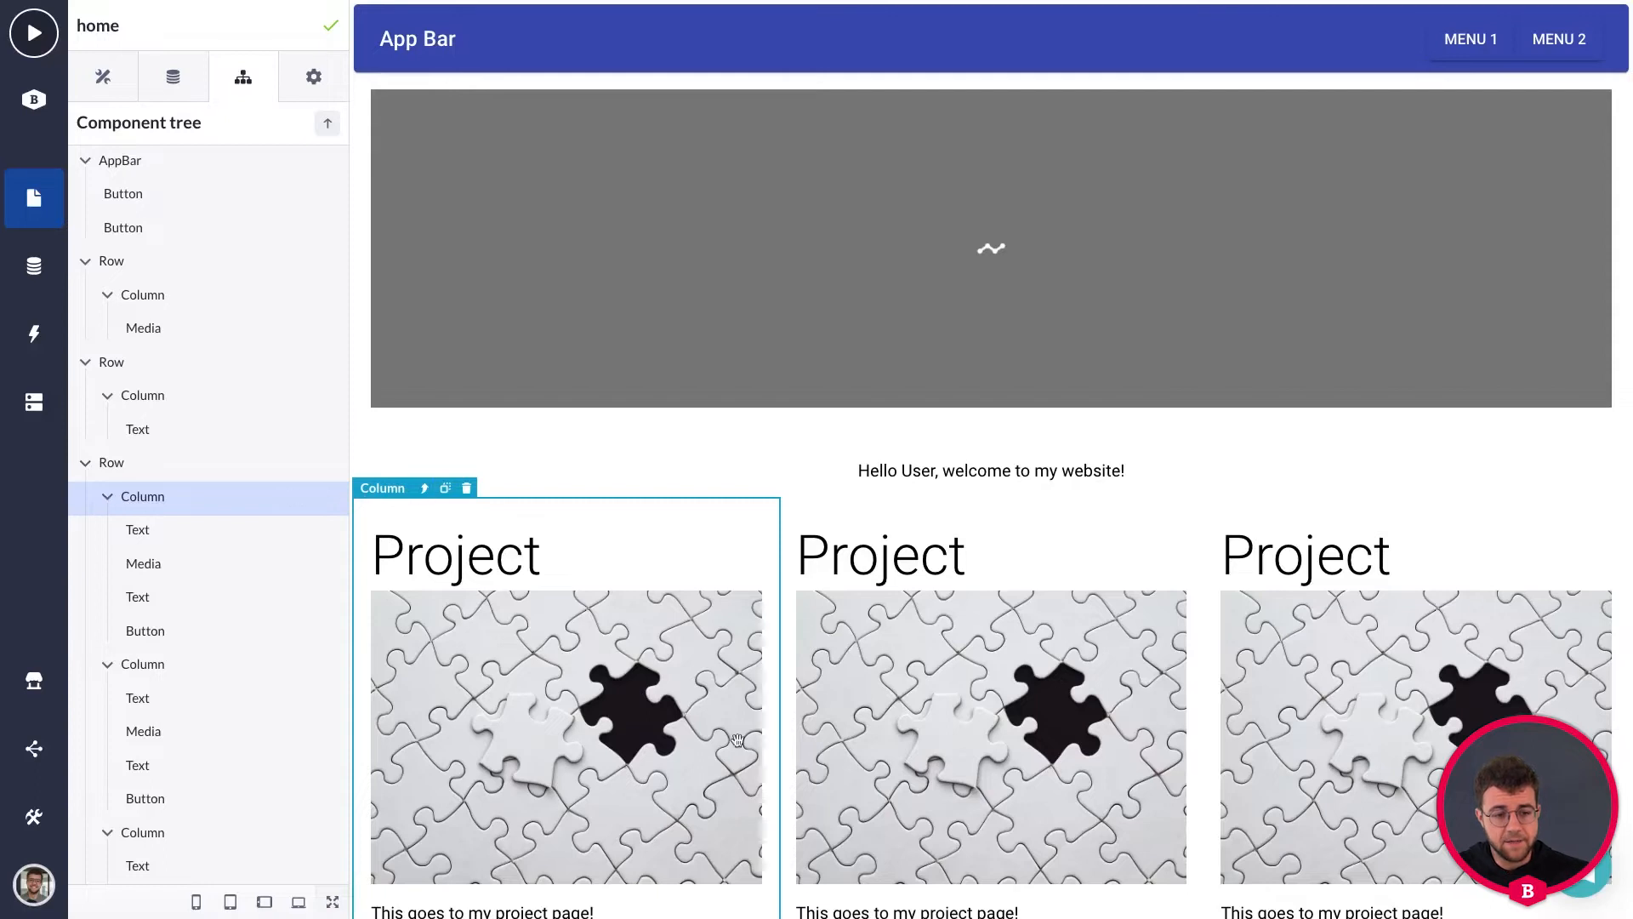
scroll(759, 729, "down", 1)
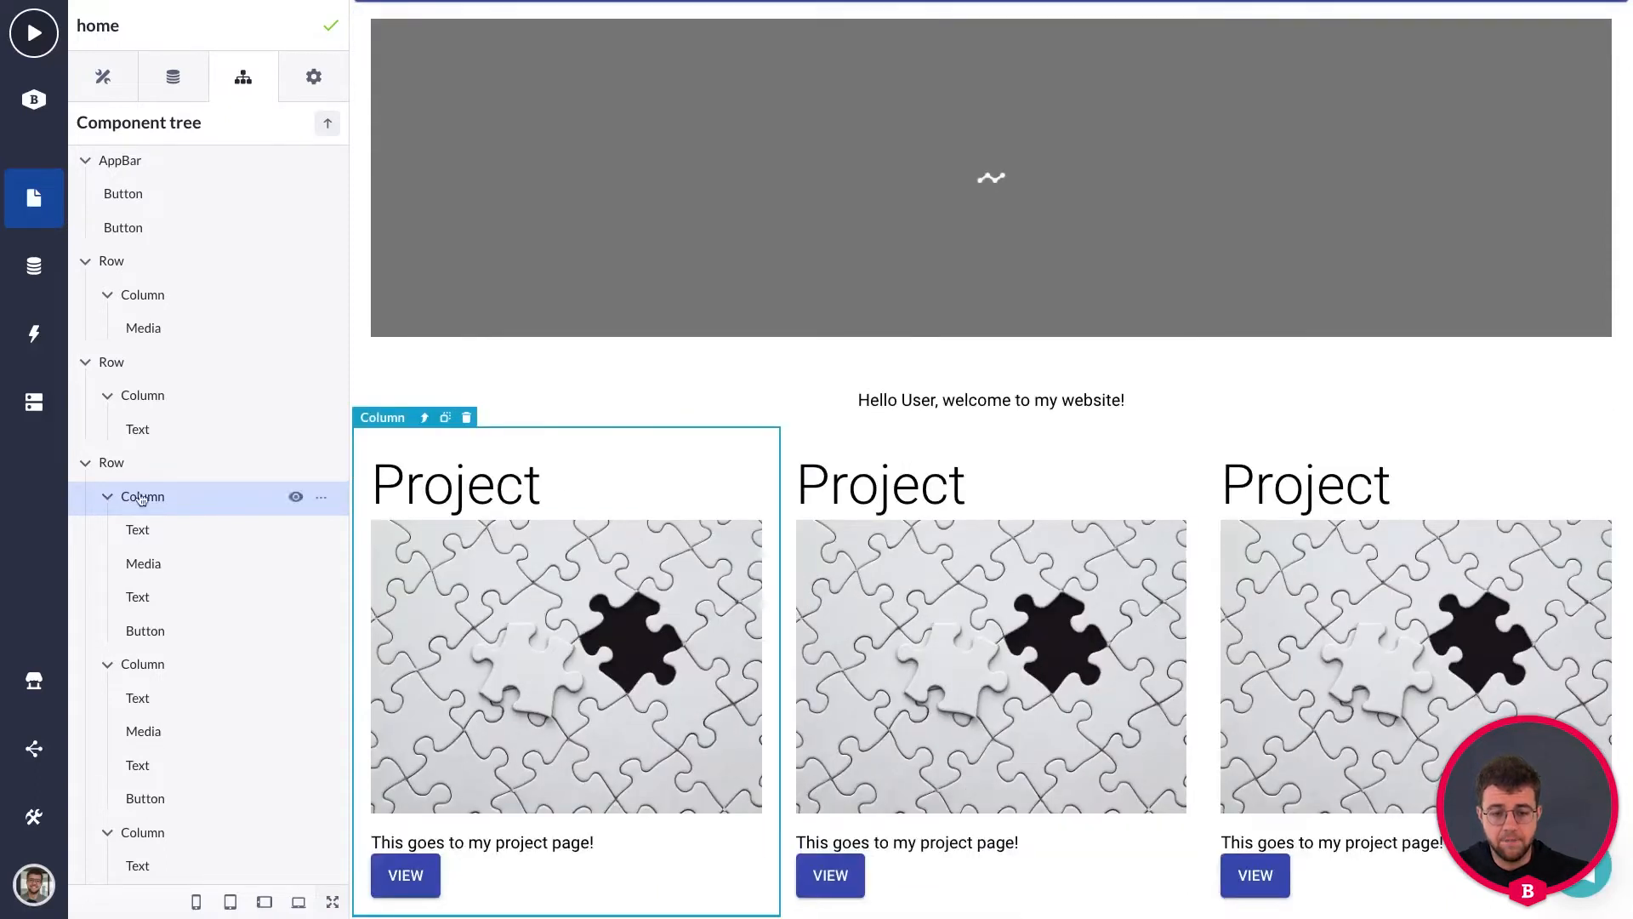
Step: Collapse the three project columns in the component tree, selecting the second and third to identify them on the page
left_click(108, 498)
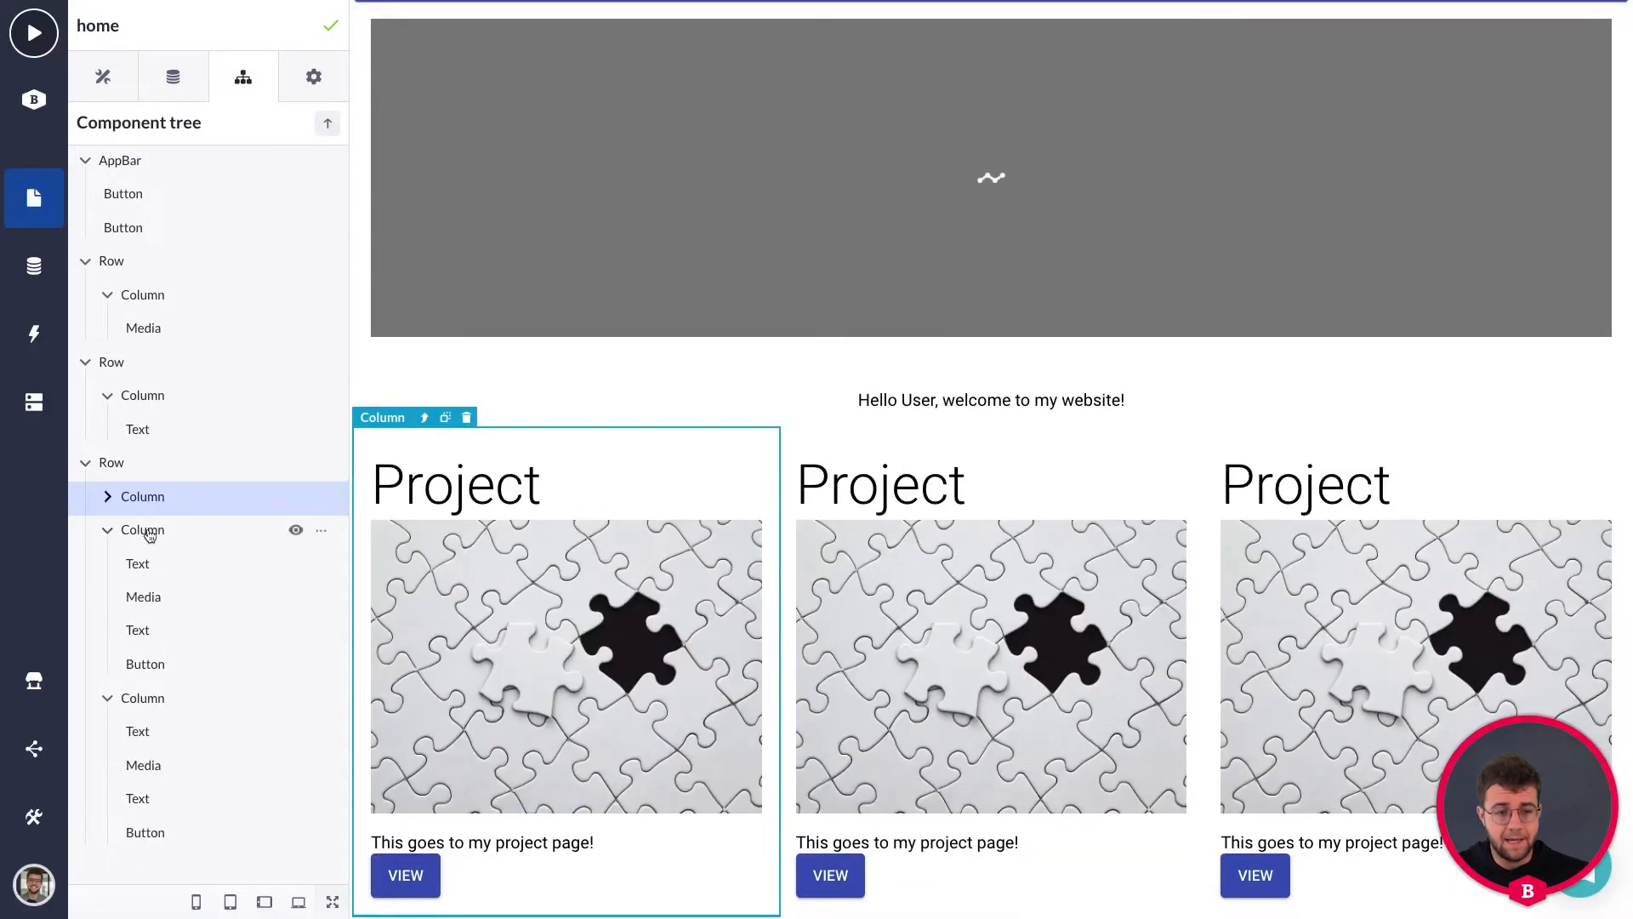
left_click(149, 532)
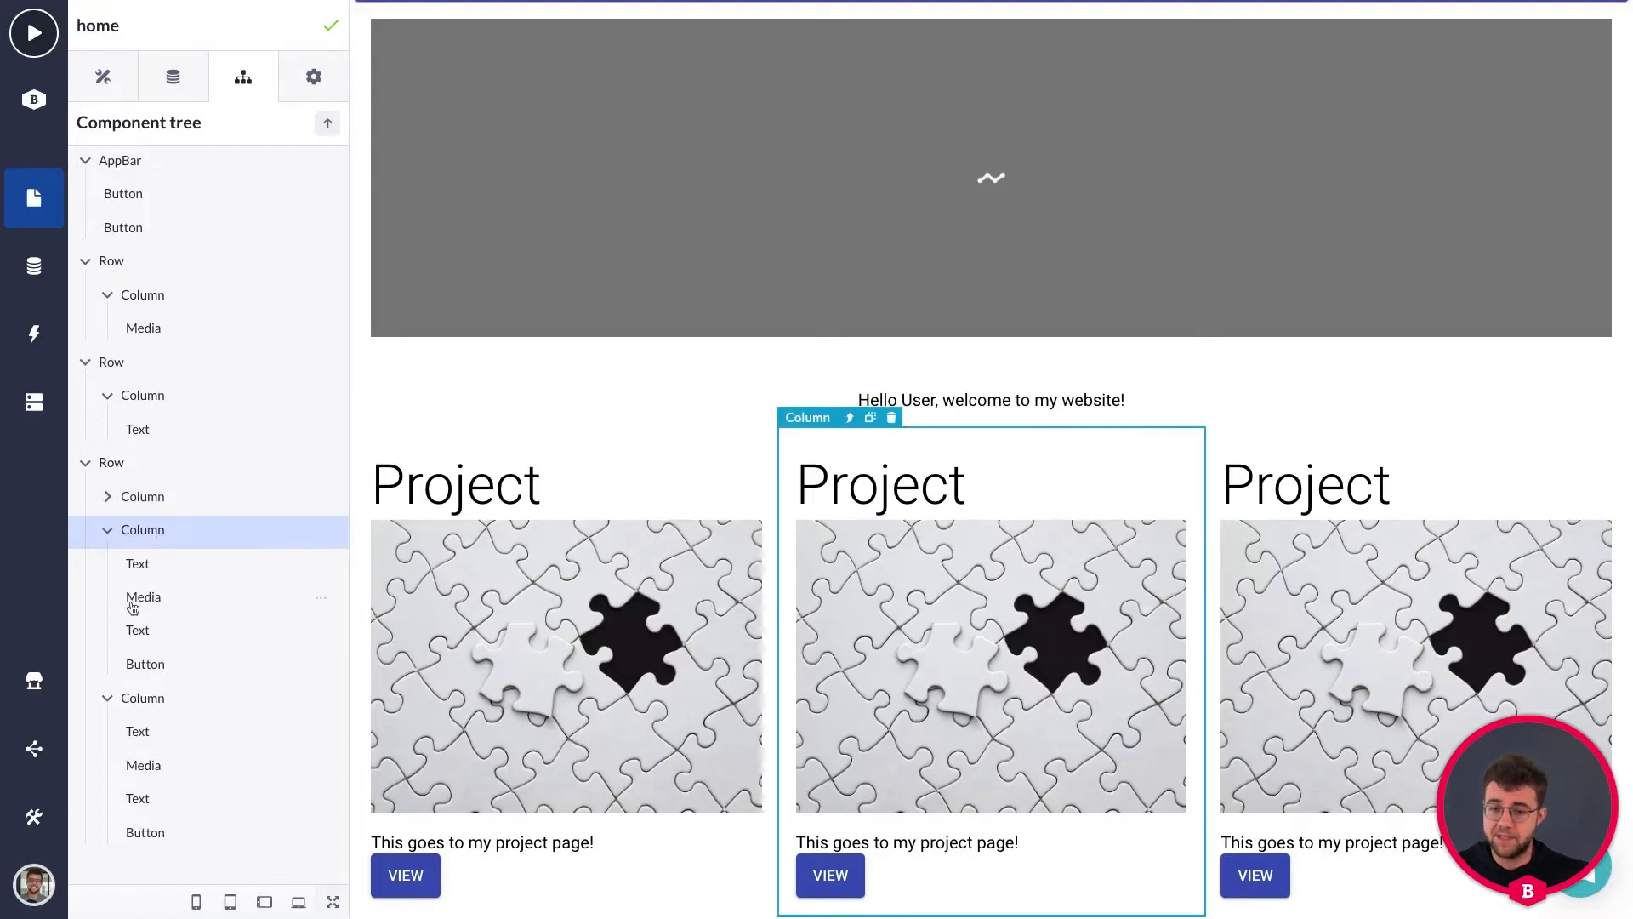
left_click(108, 531)
left_click(153, 564)
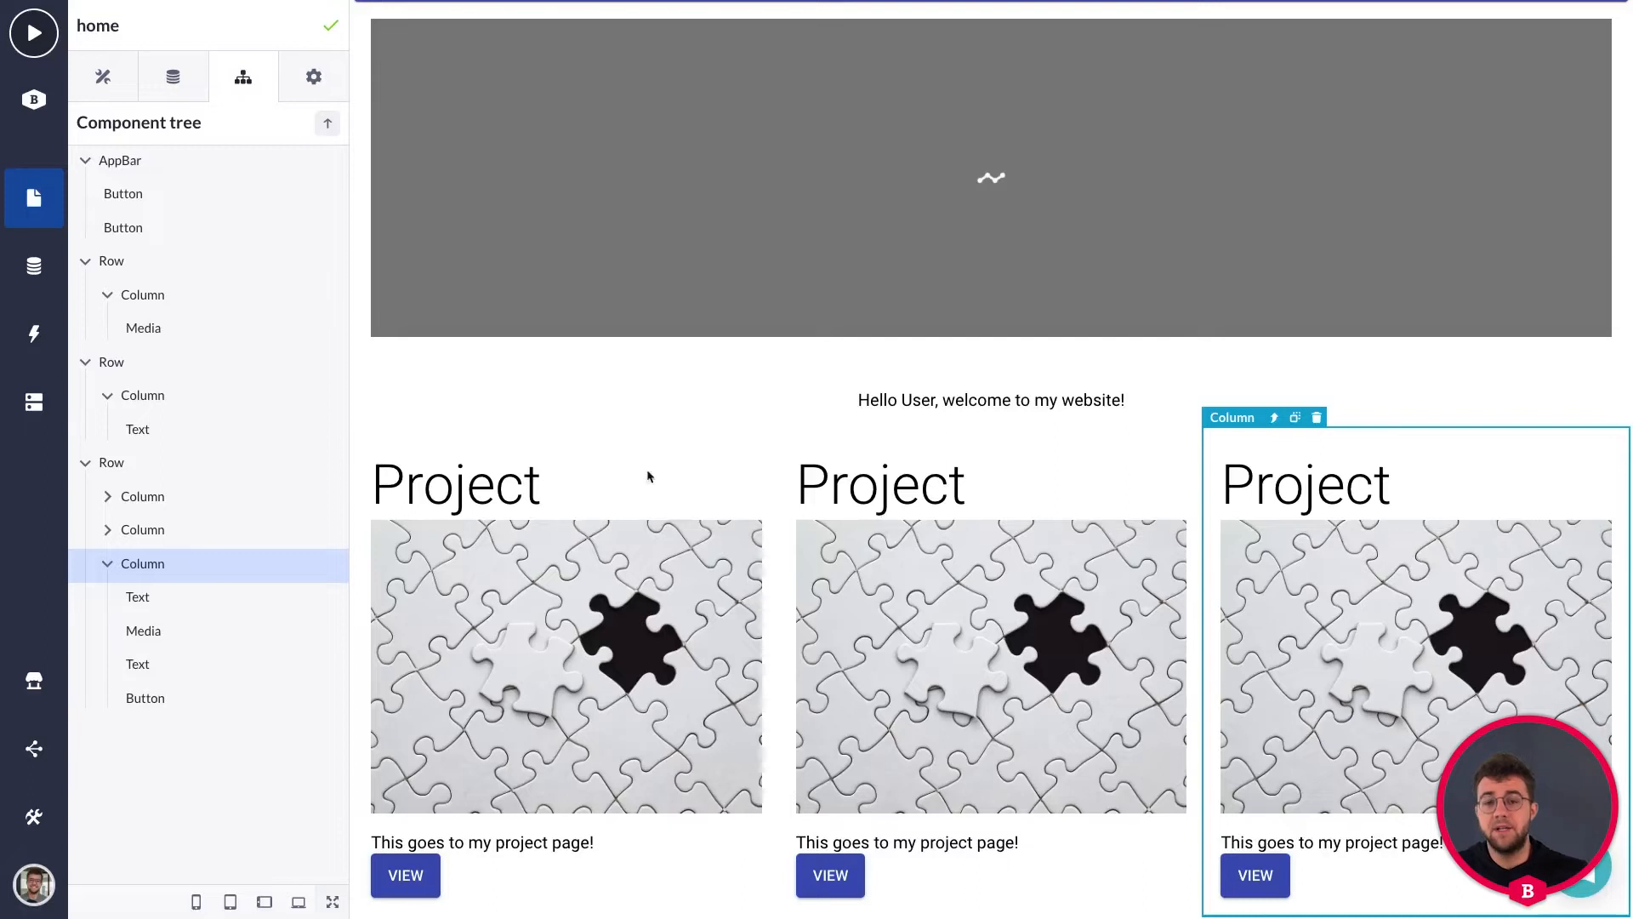
left_click(107, 563)
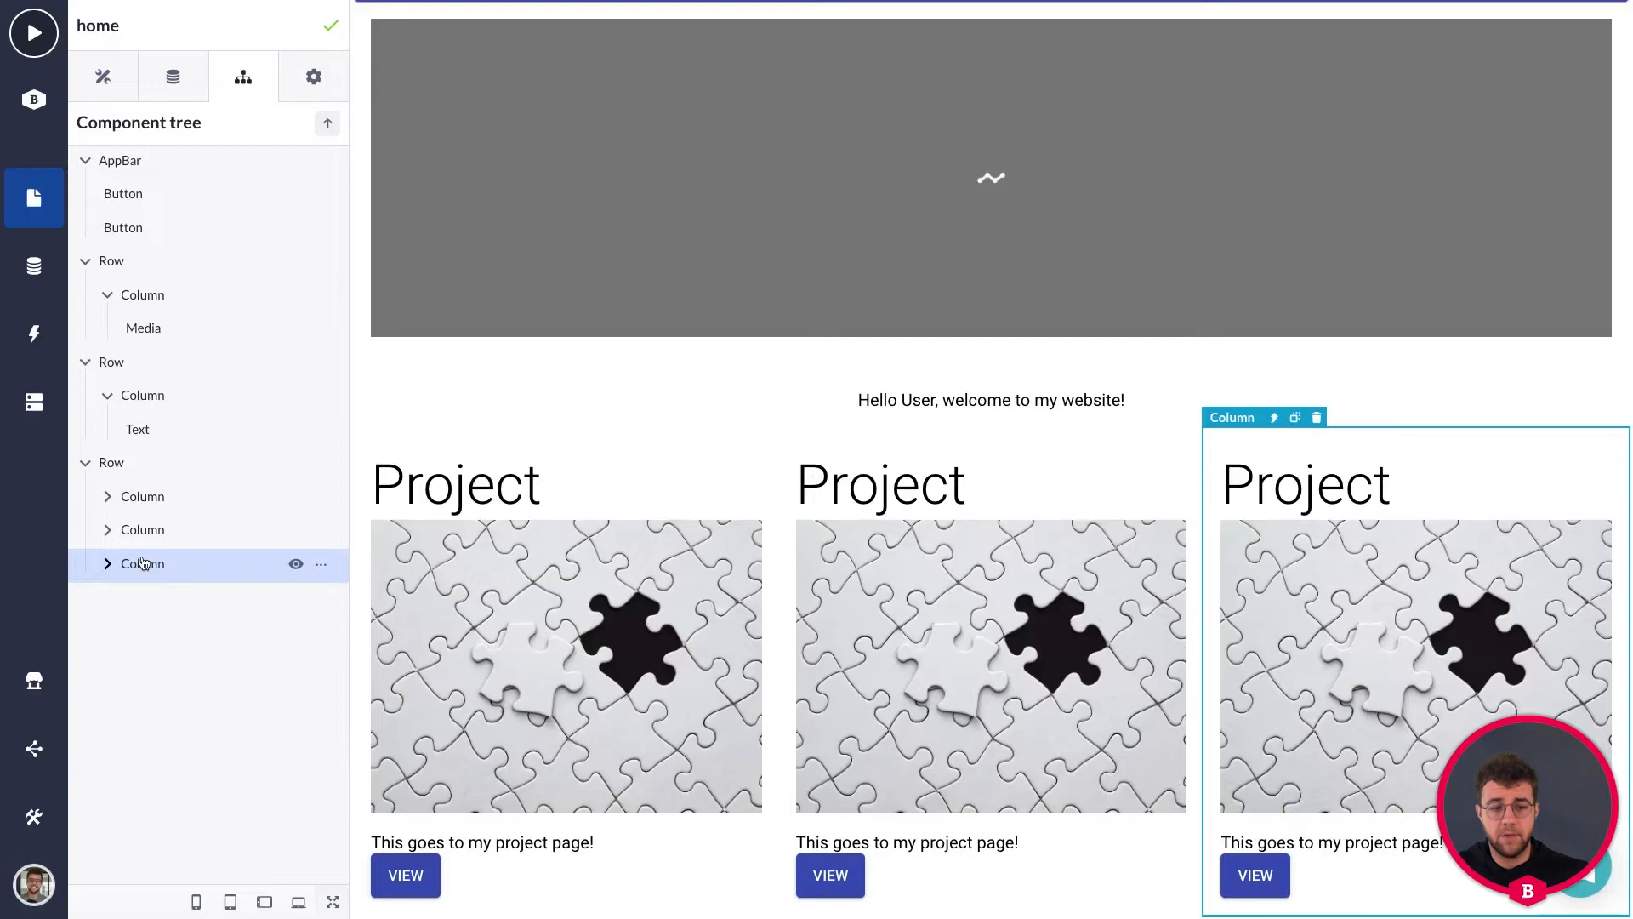
Step: Rename the first project column as "Card item 1"
left_click(164, 498)
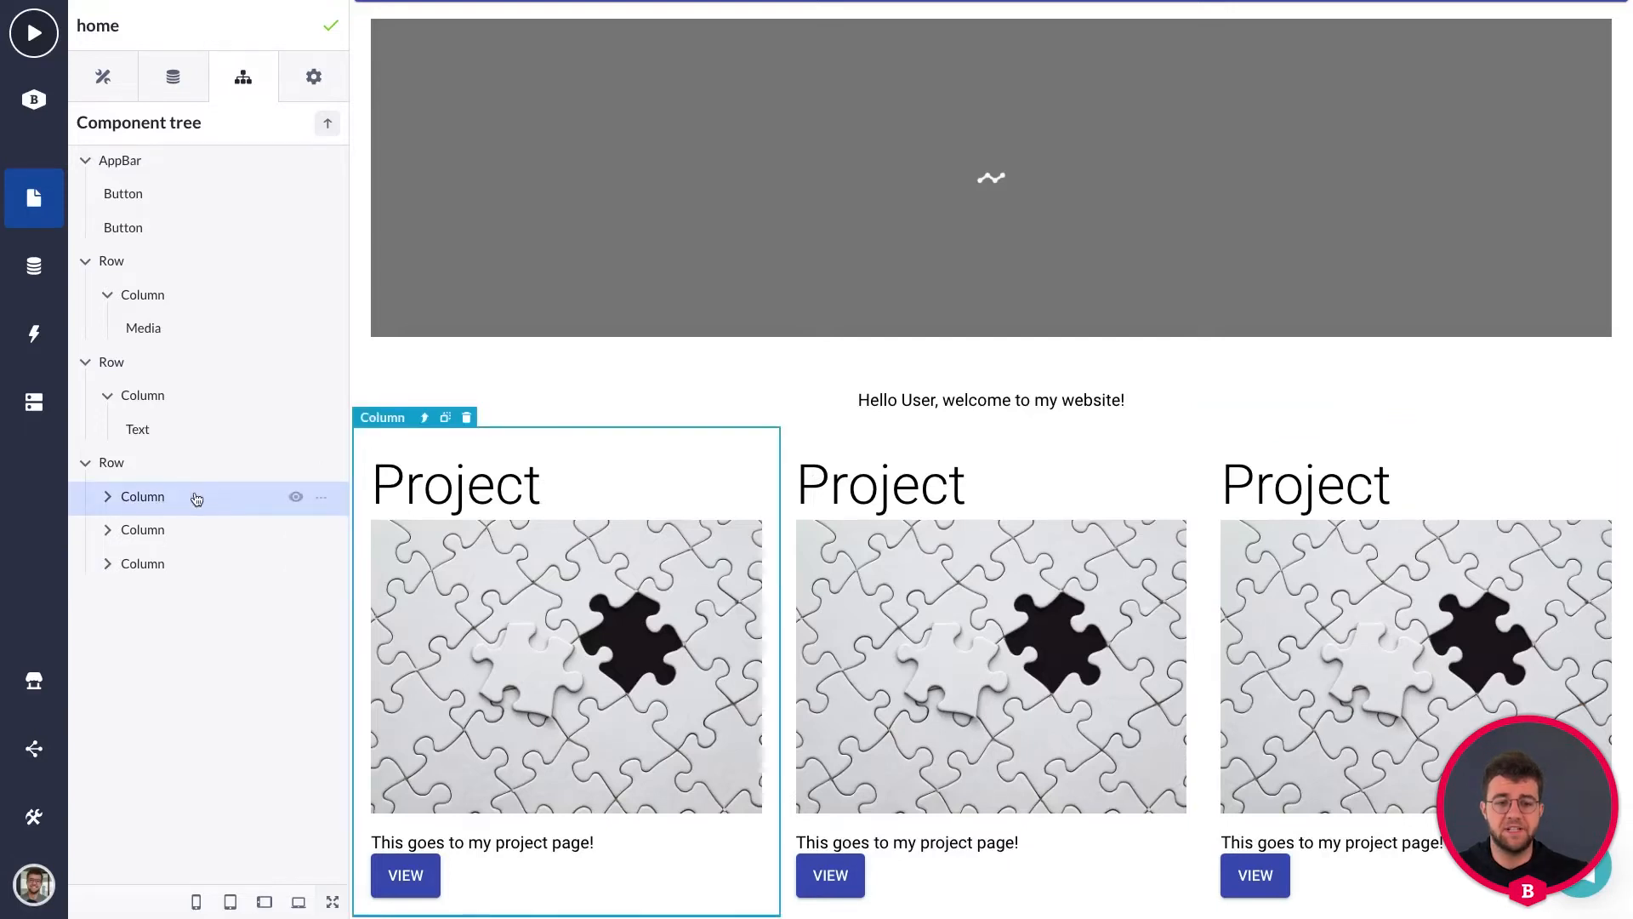
left_click(328, 500)
left_click(157, 502)
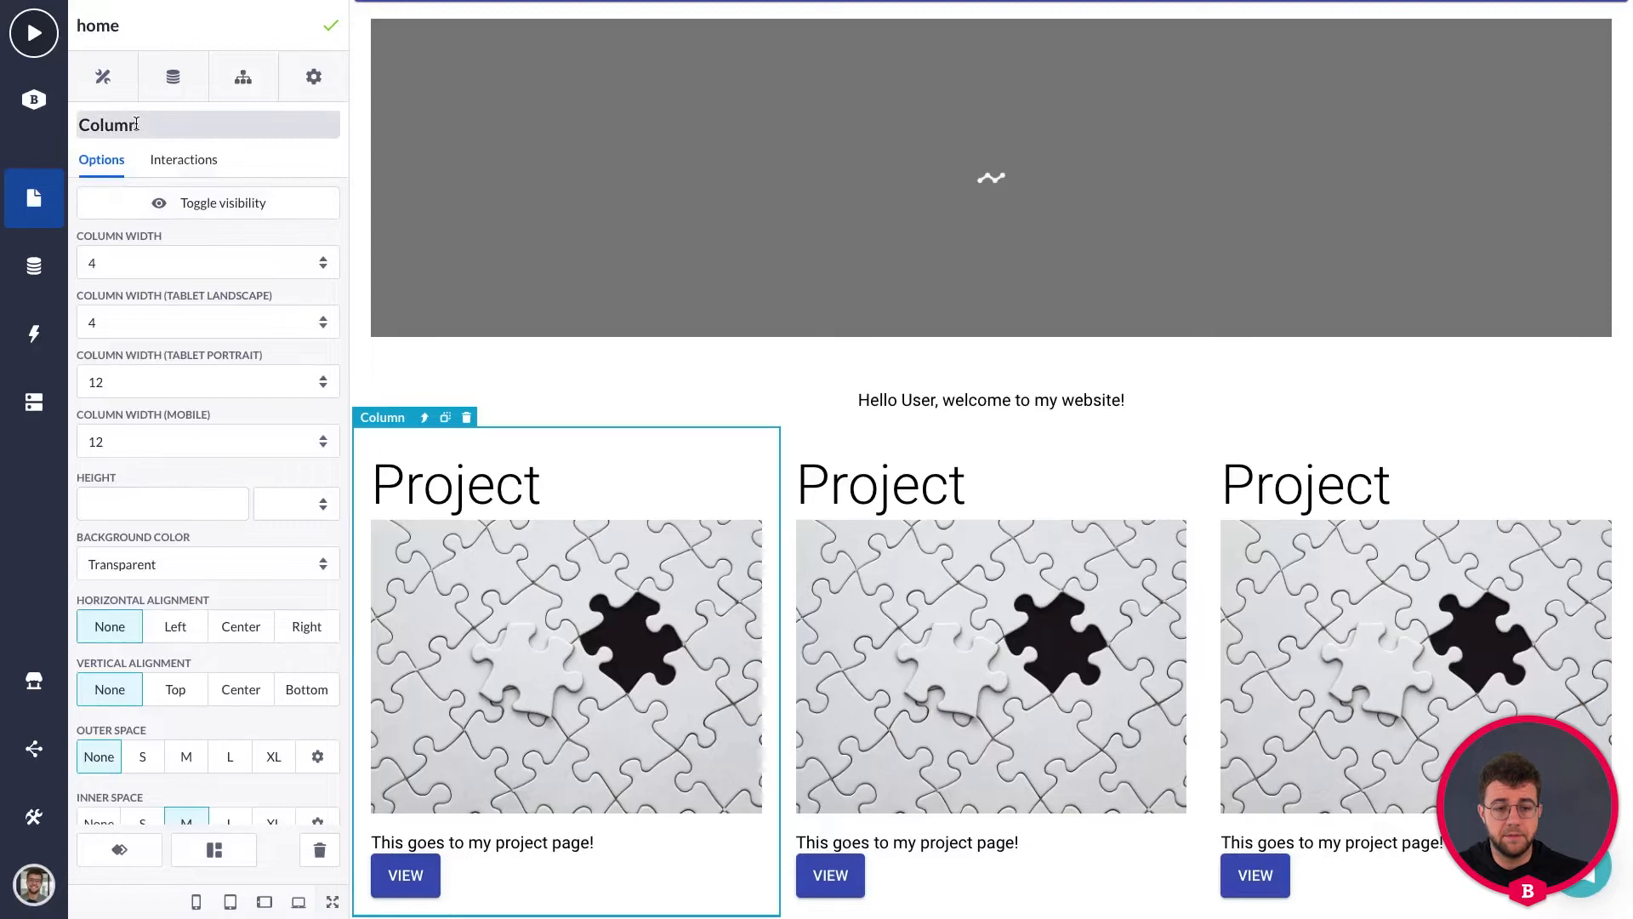
left_click(136, 125)
double_click(205, 132)
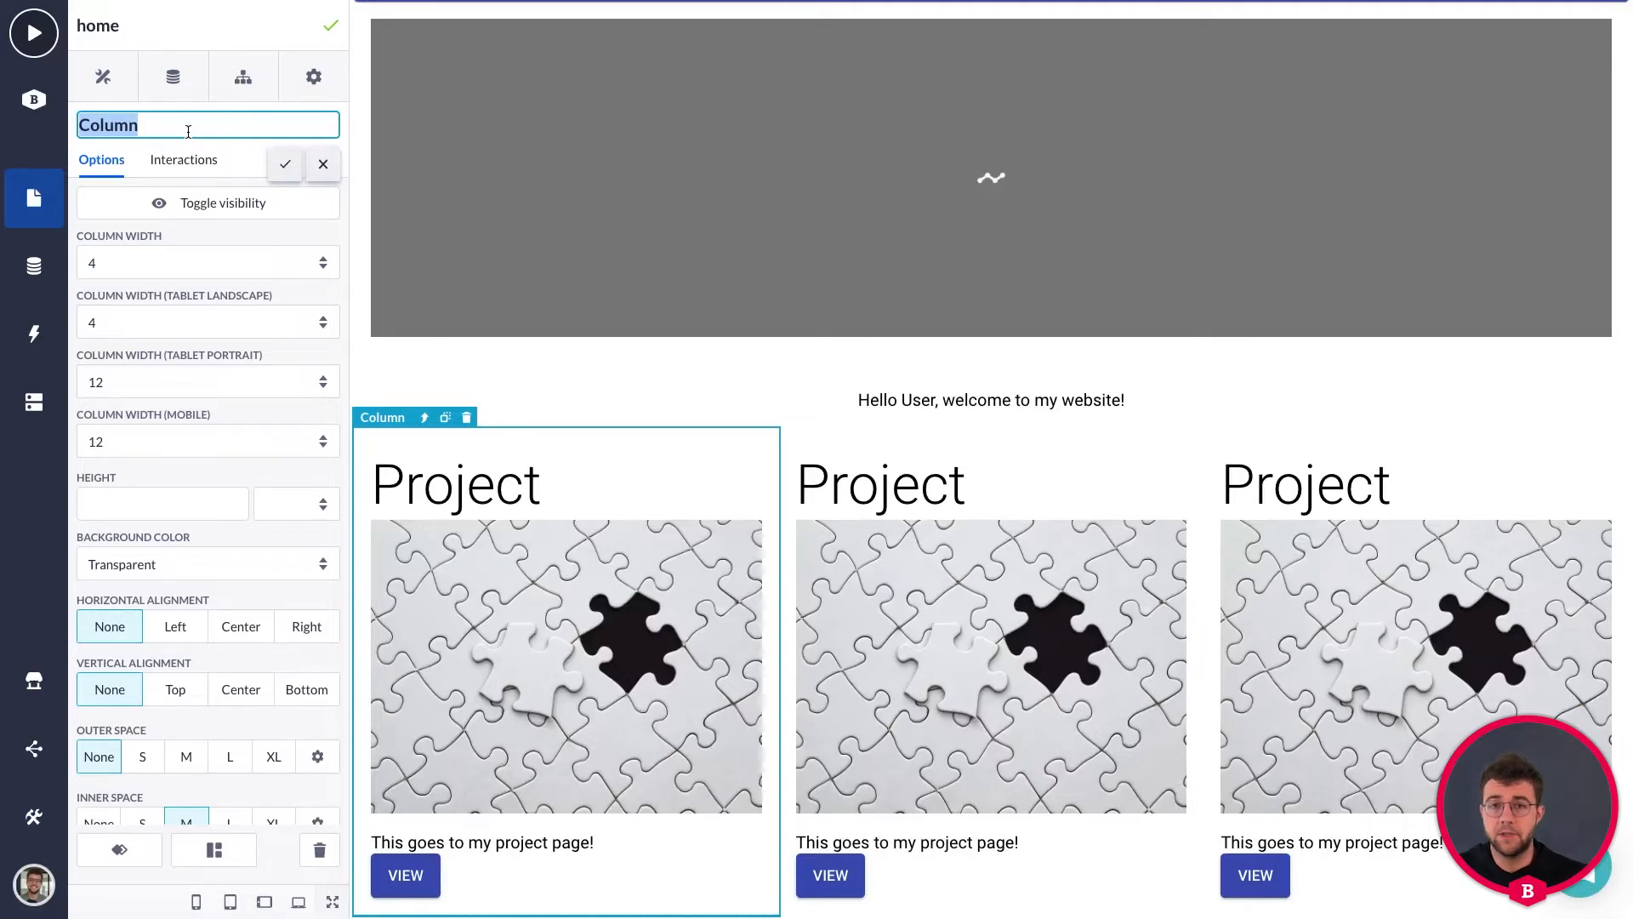
type("Card item 1")
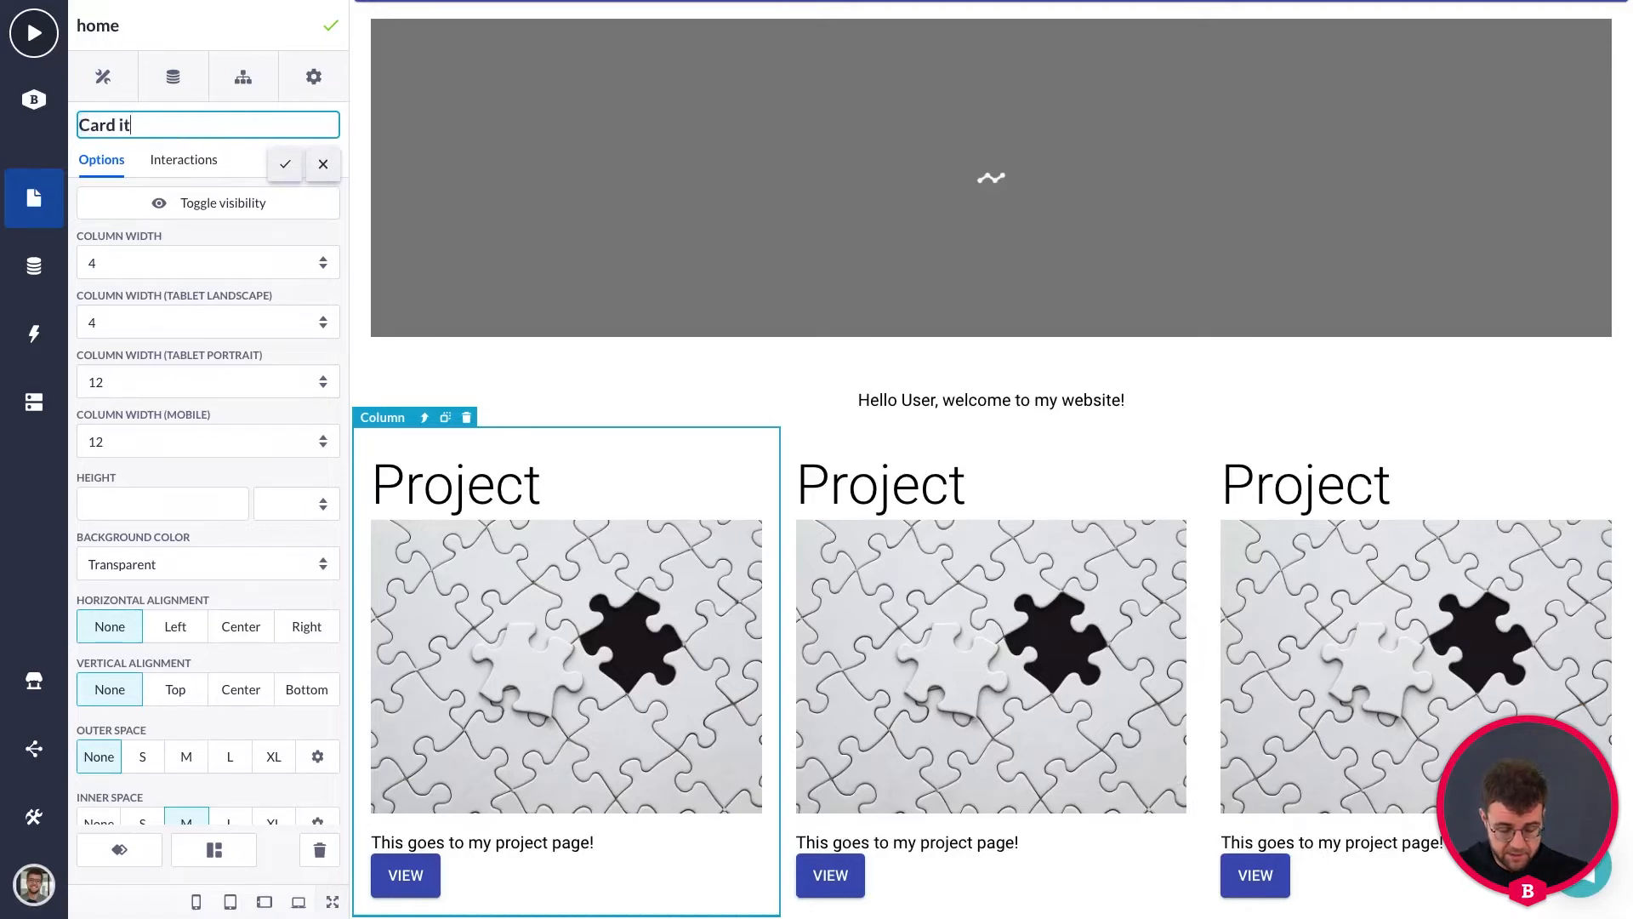
key("ctrl+a")
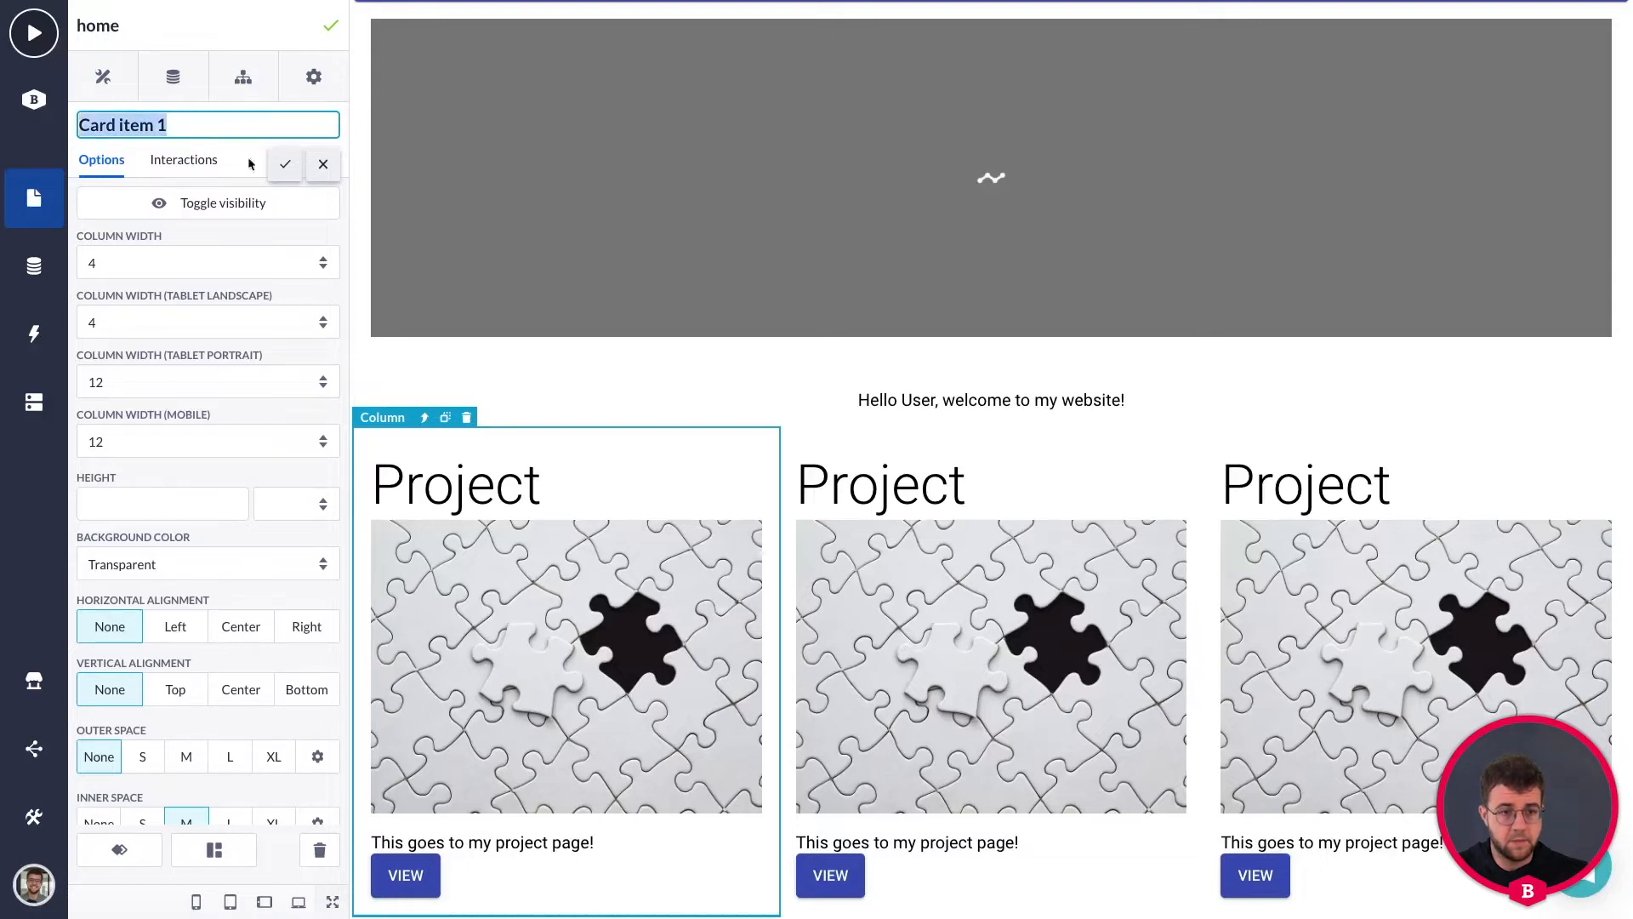
left_click(285, 164)
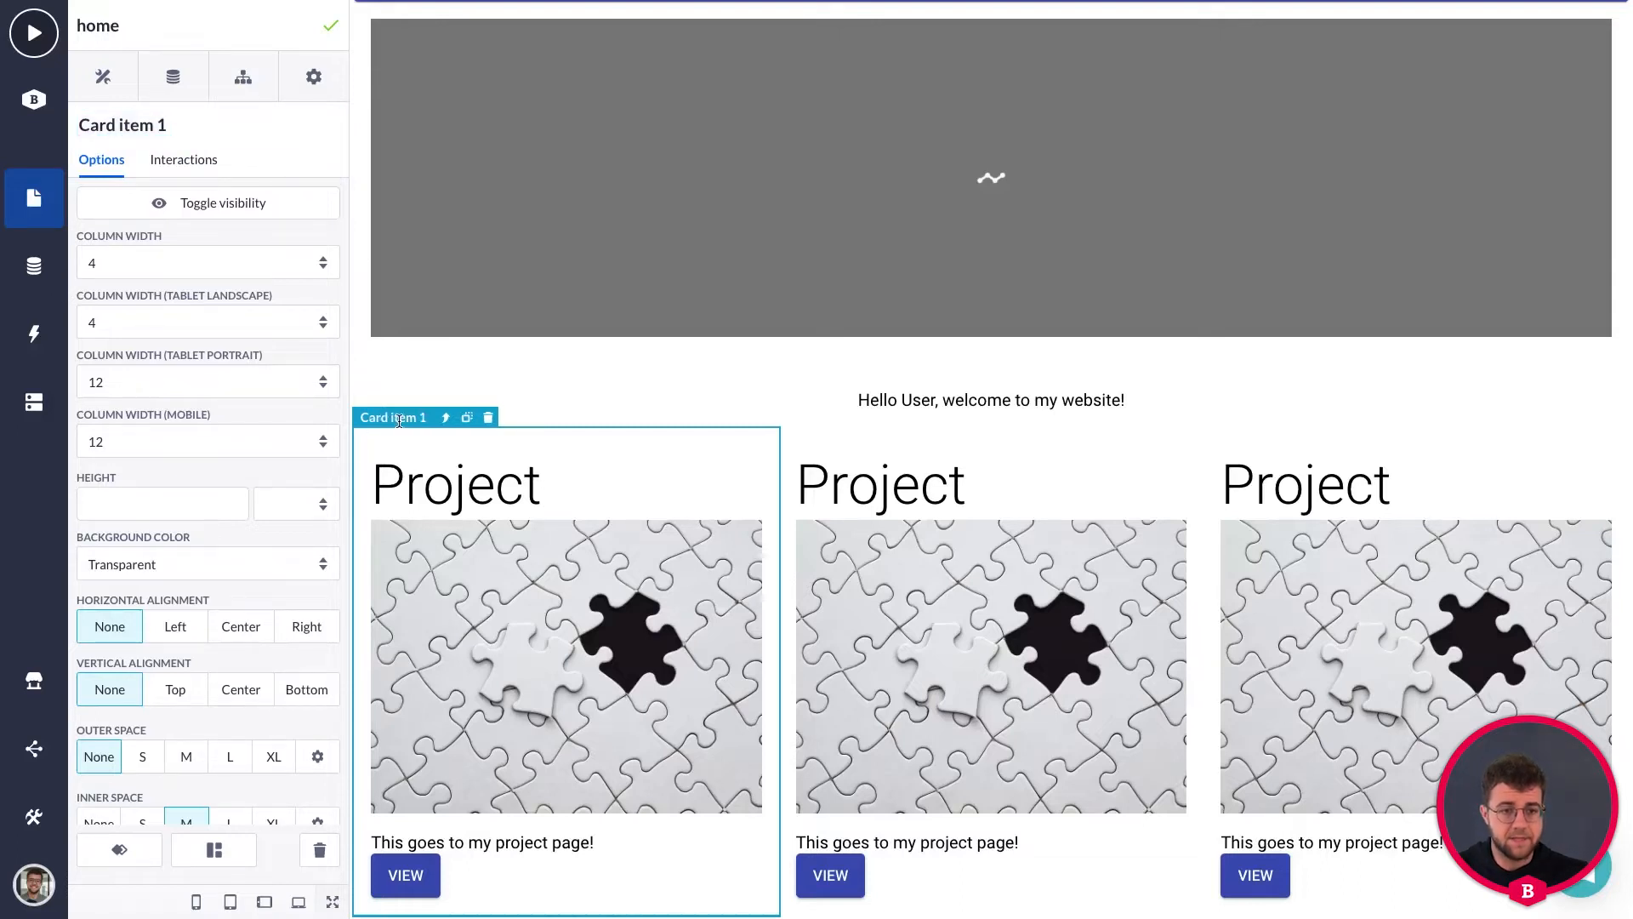
Step: Rename the second project column as "Card item 2"
left_click(245, 83)
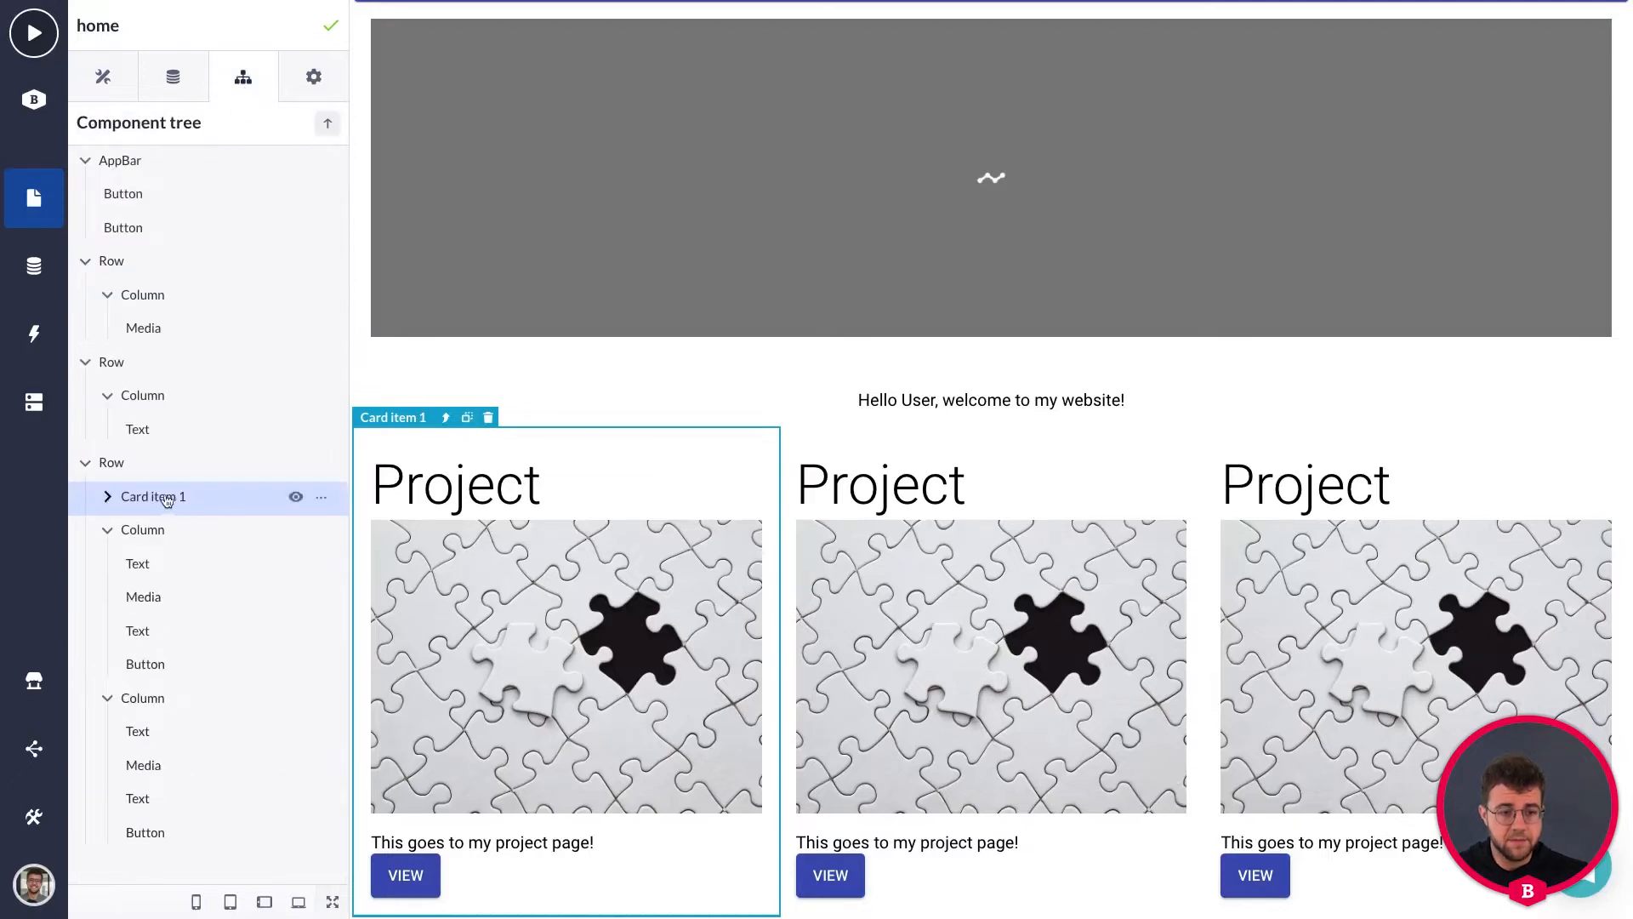
left_click(146, 530)
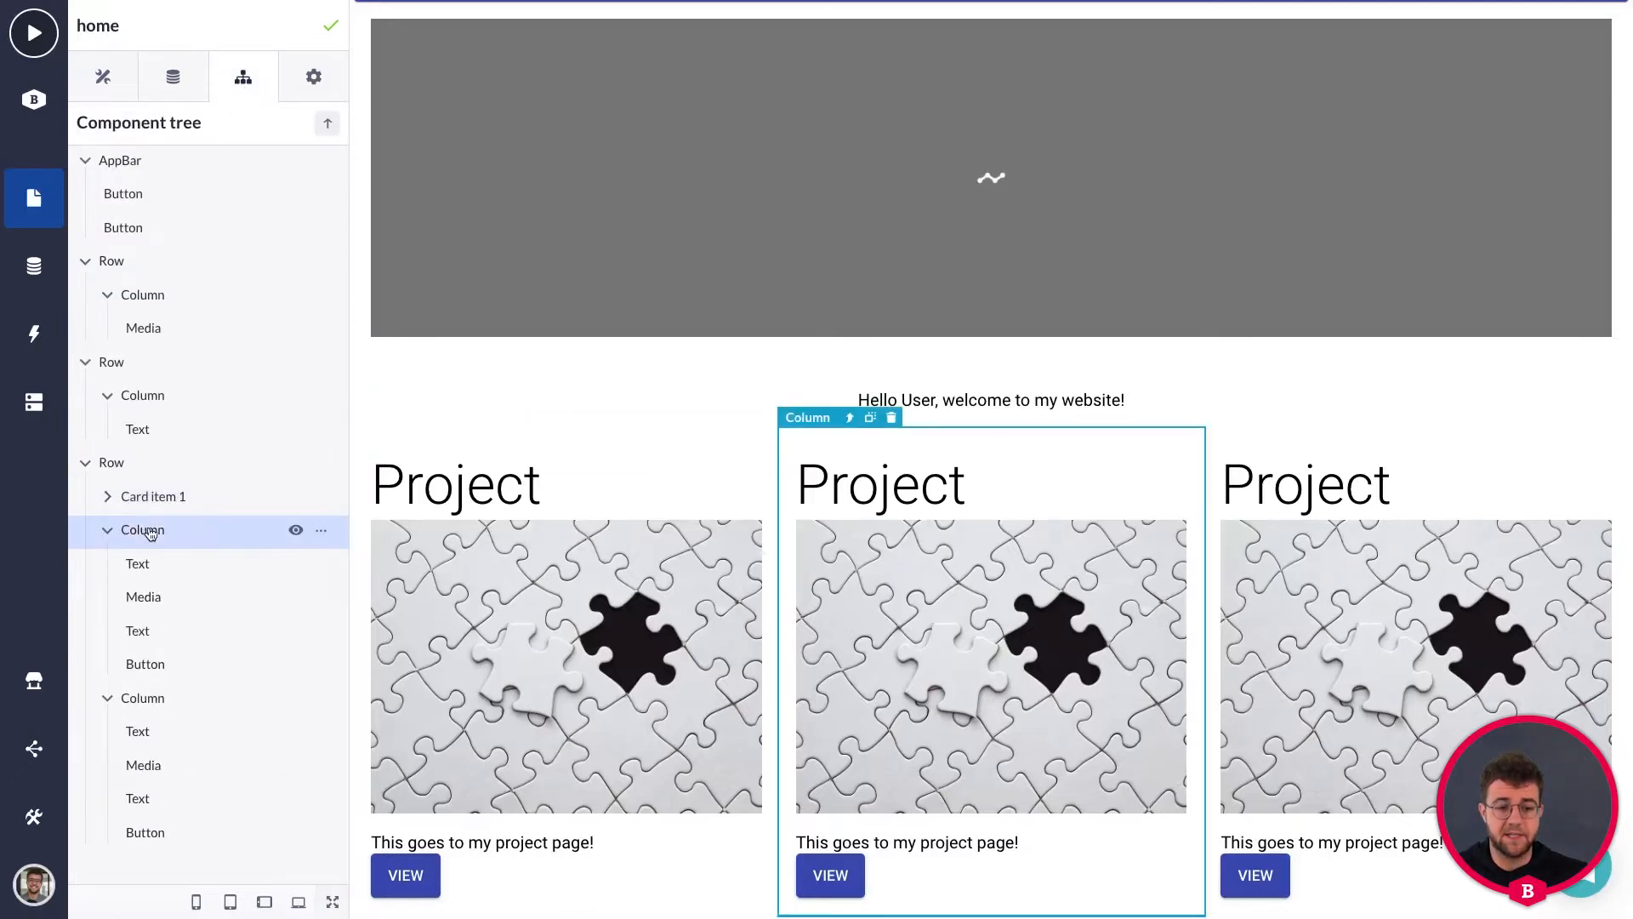
left_click(156, 126)
key("ctrl+a")
type("Card item 1")
key("BackSpace")
type("2")
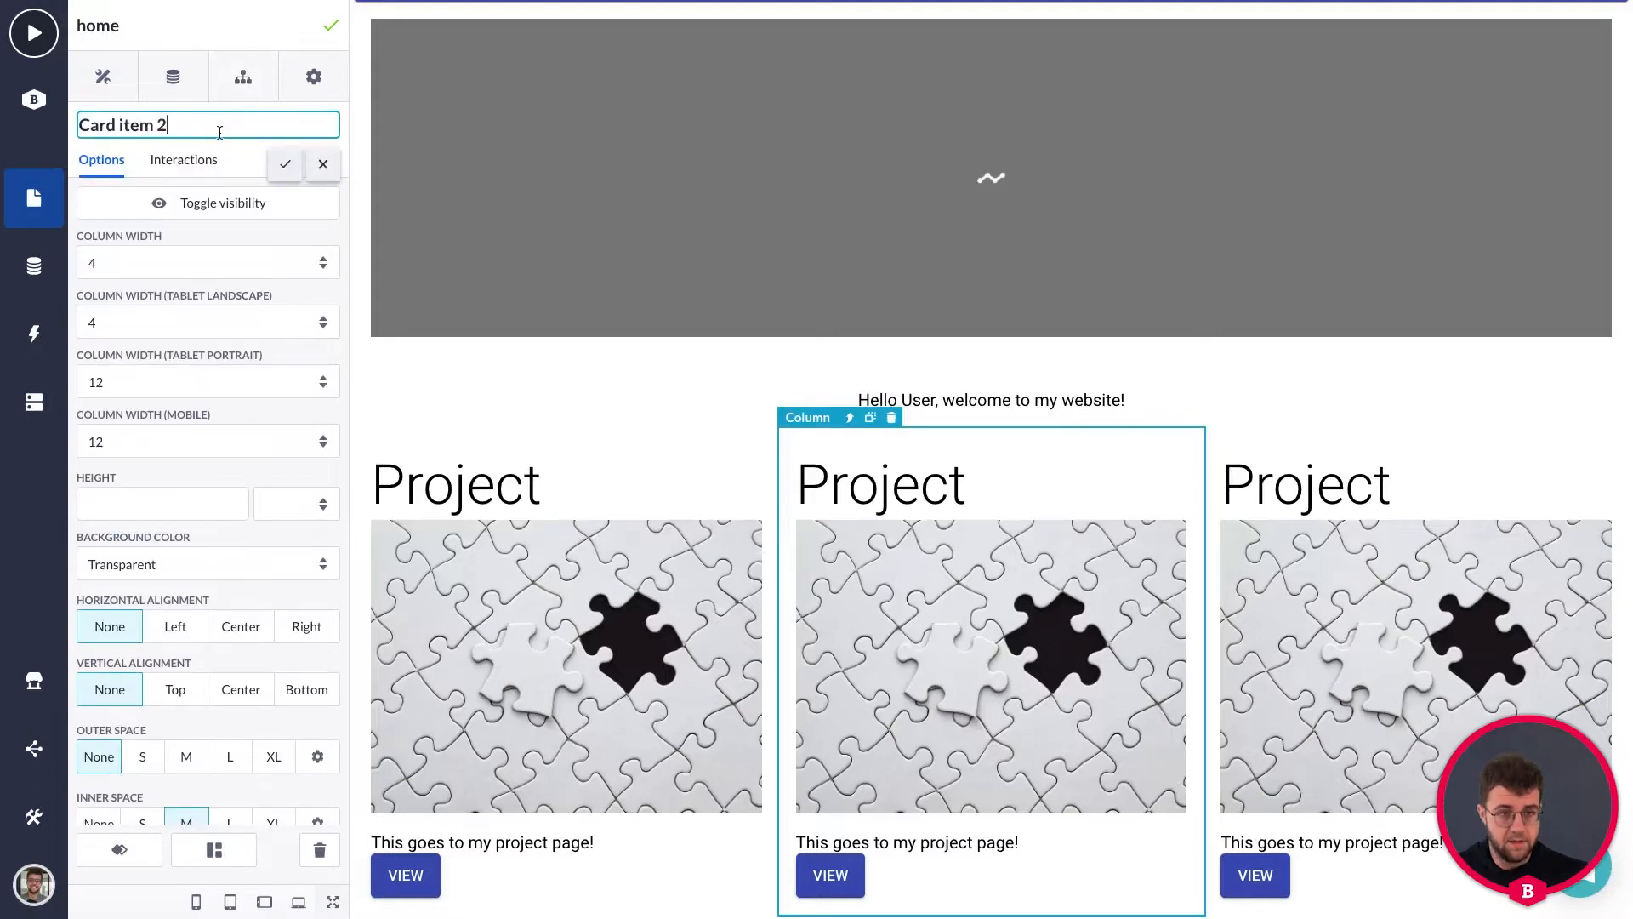
left_click(285, 163)
Step: Rename the third project column as "Card item 3"
left_click(243, 79)
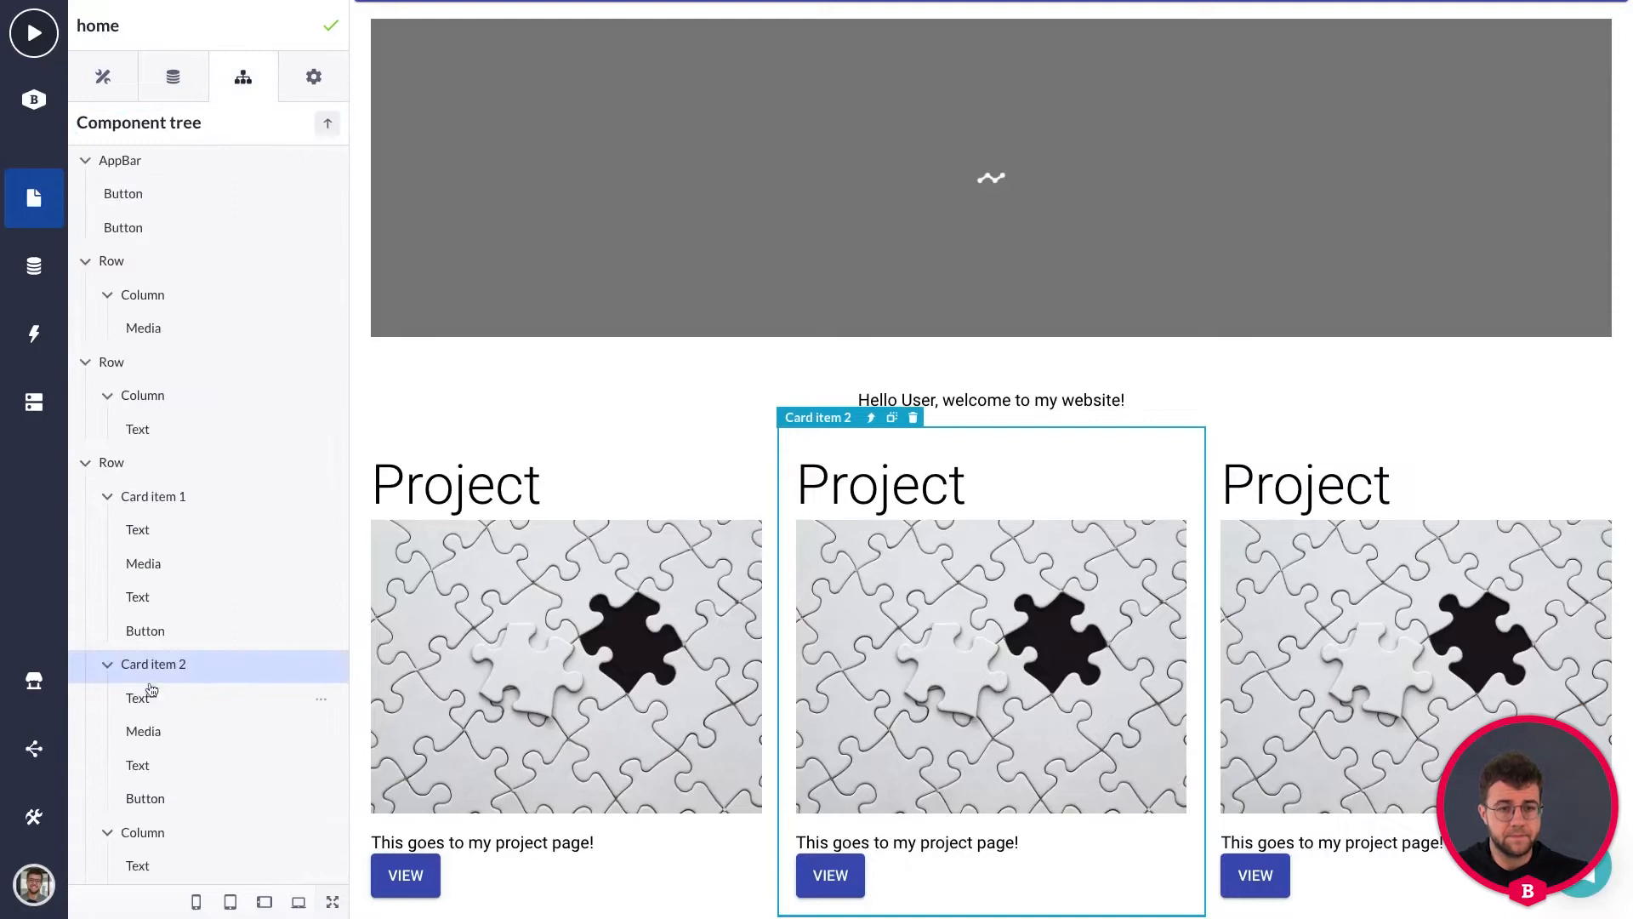
left_click(108, 665)
left_click(153, 698)
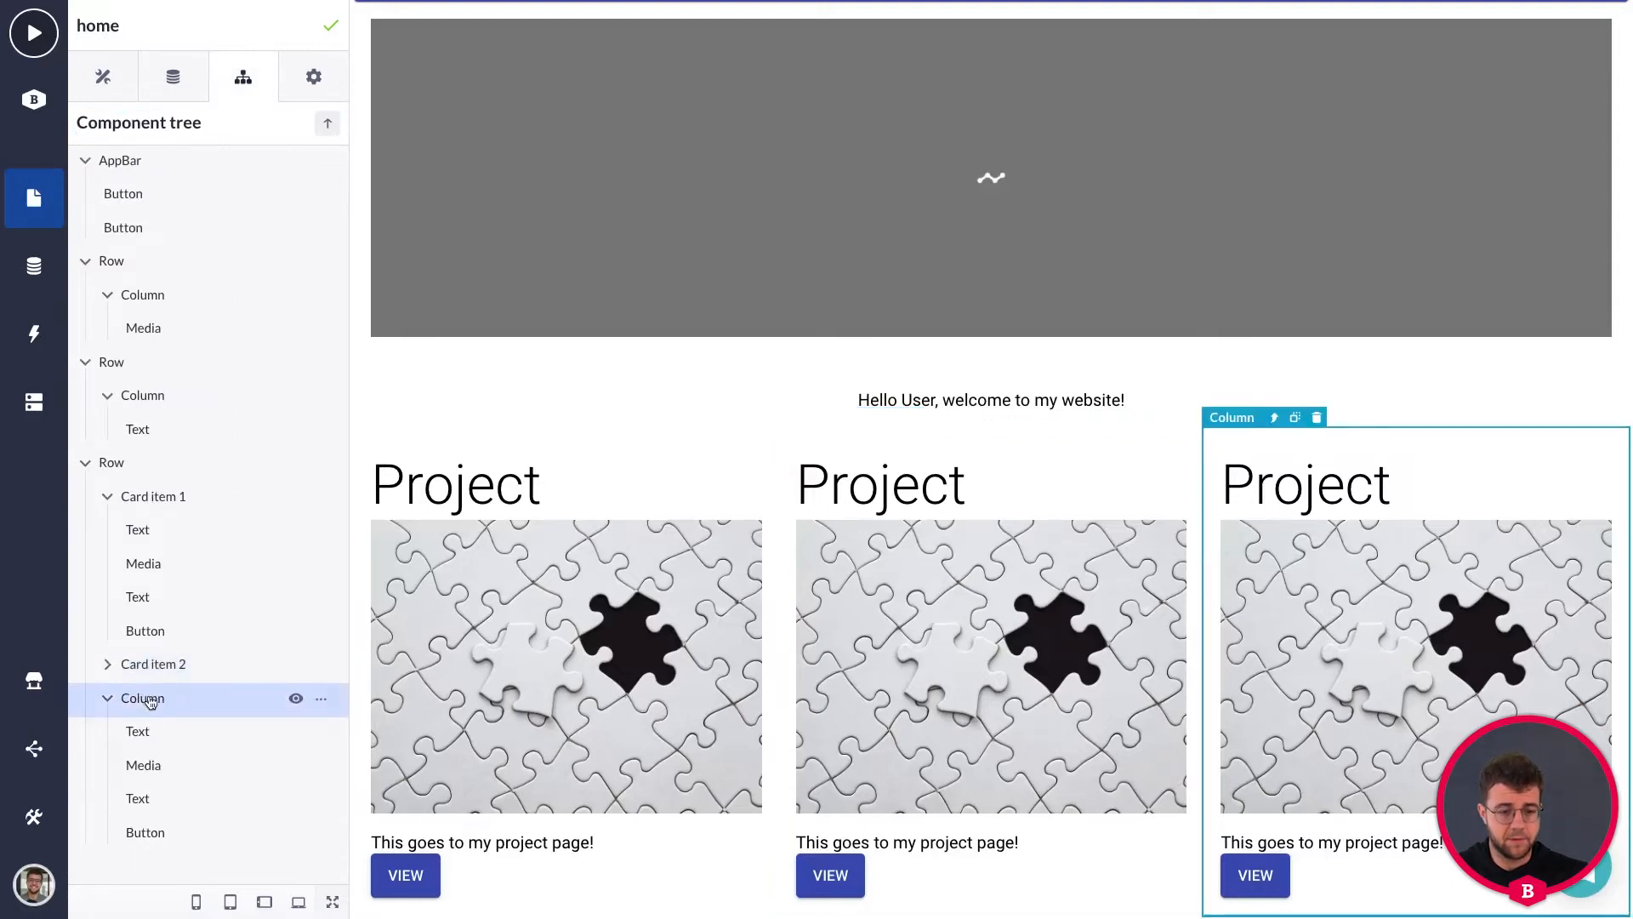
left_click(153, 699)
double_click(152, 127)
type("Card item 1")
key("BackSpace")
type("3")
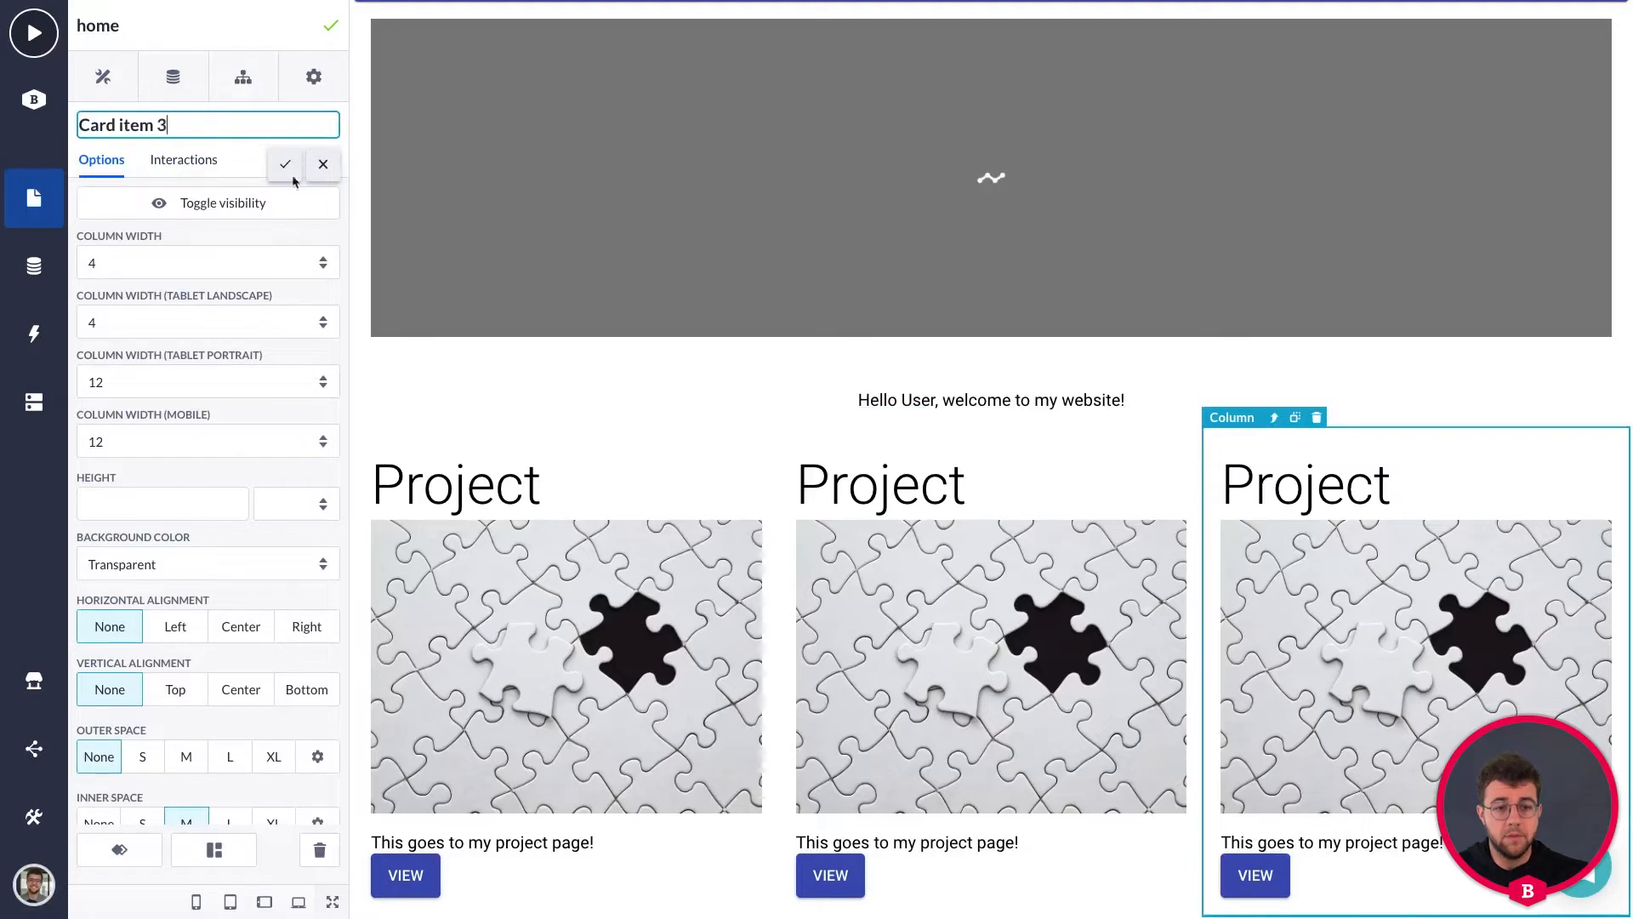
left_click(285, 164)
Step: Collapse Card item 1, Card item 2 and Card item 3 in the component tree
left_click(247, 77)
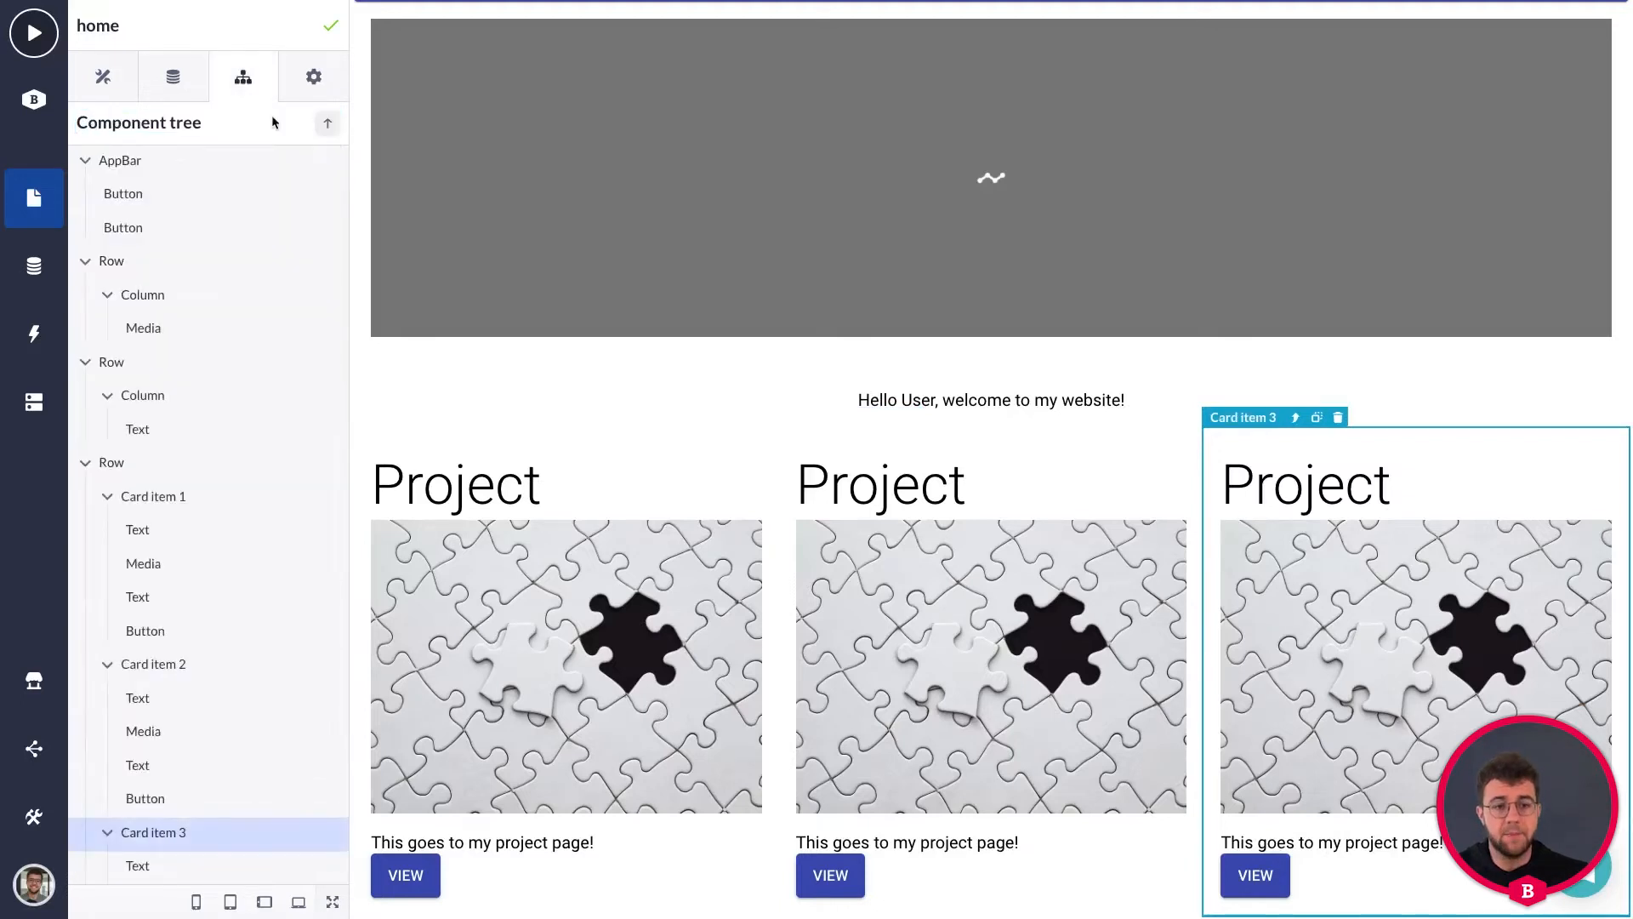
left_click(107, 499)
left_click(106, 529)
left_click(107, 563)
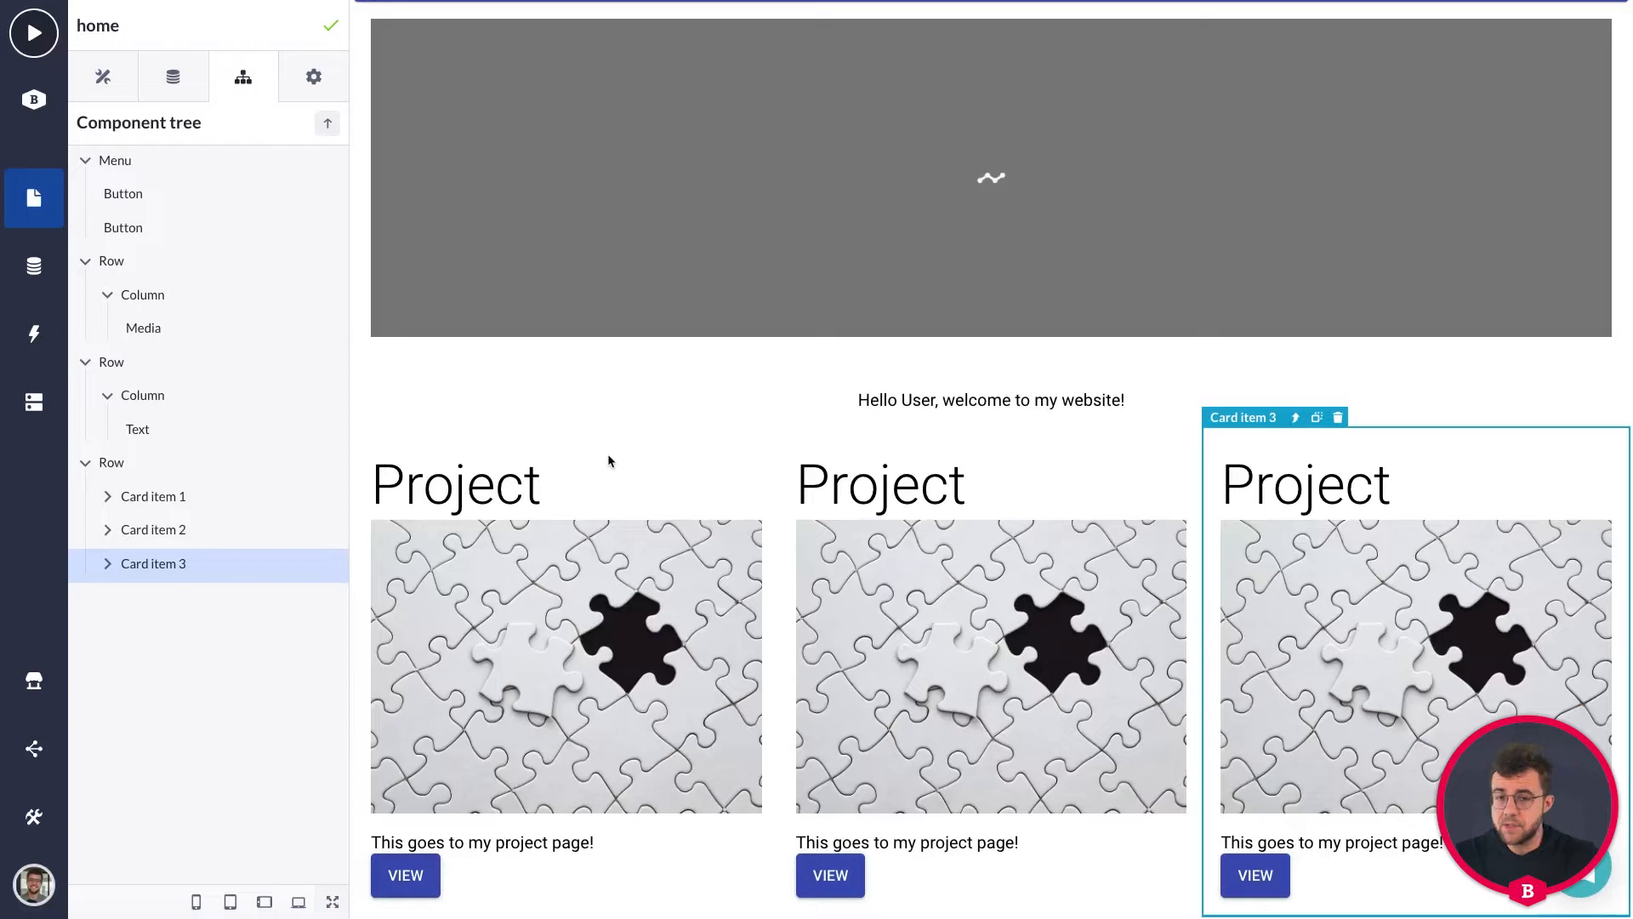
Step: Change the title of the app bar at the head of the page to "Menu"
scroll(605, 455, "up", 2)
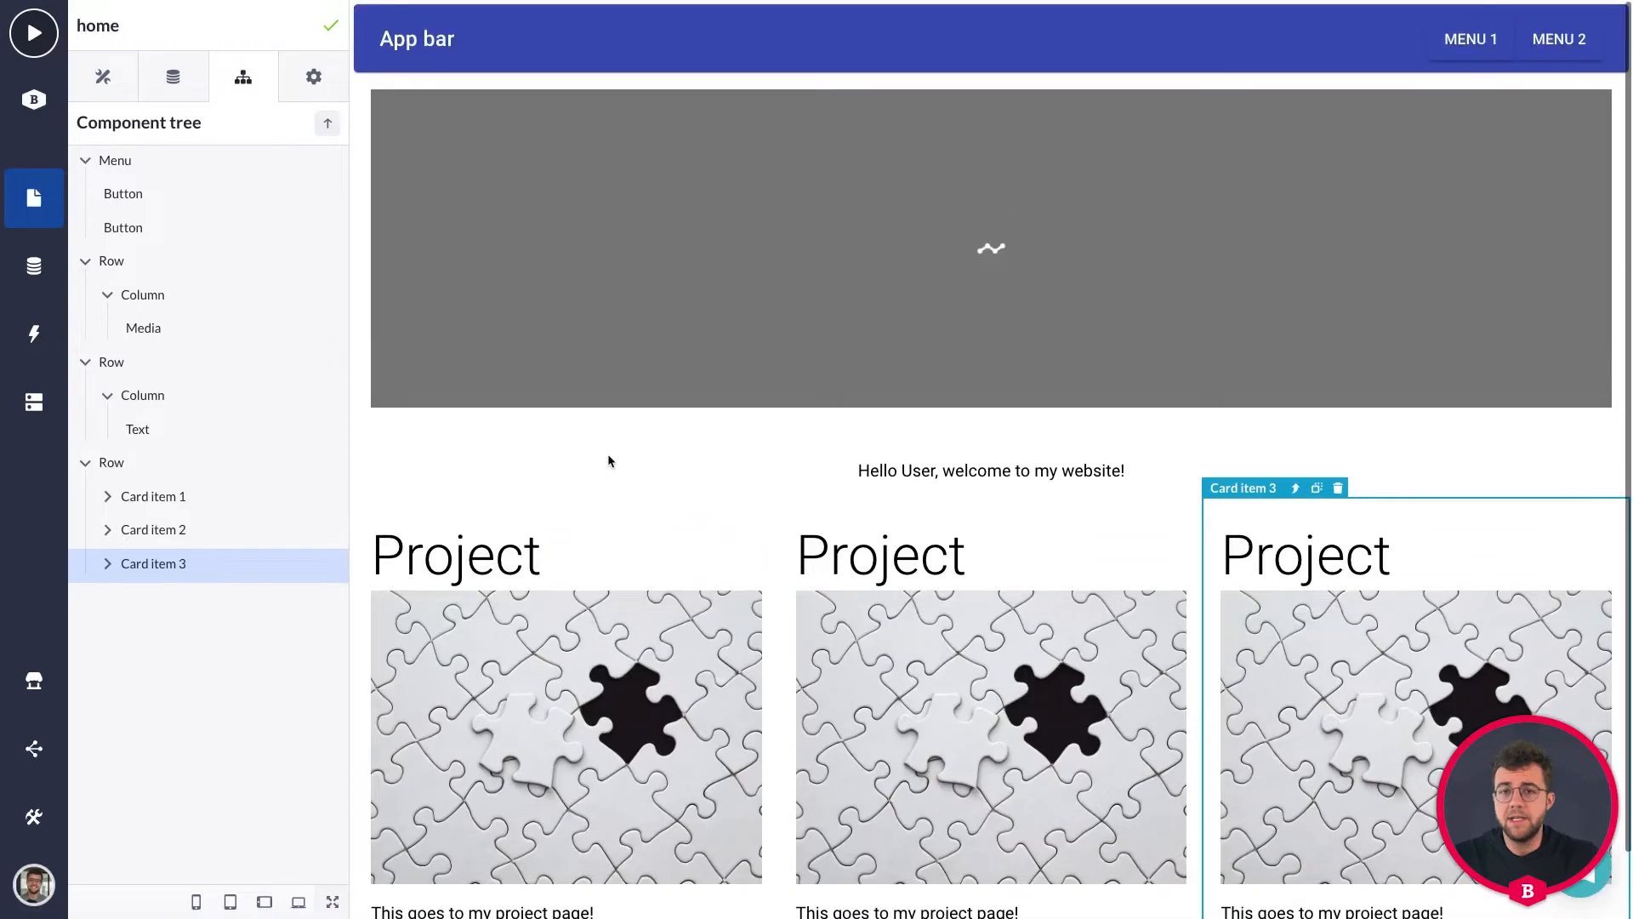
left_click(110, 79)
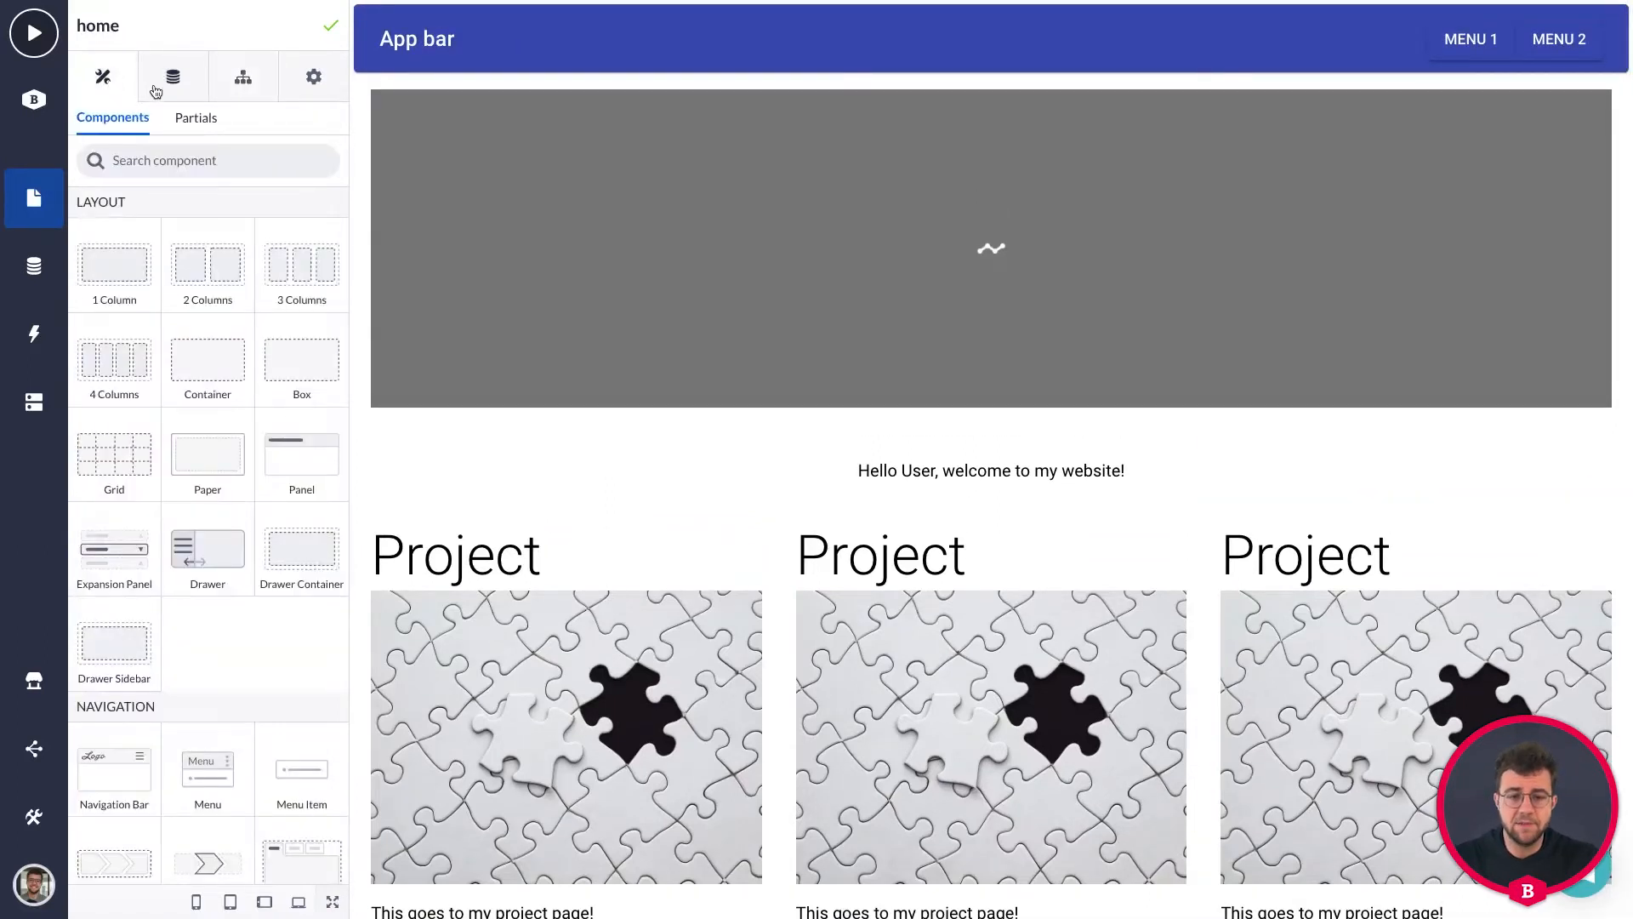
left_click(566, 53)
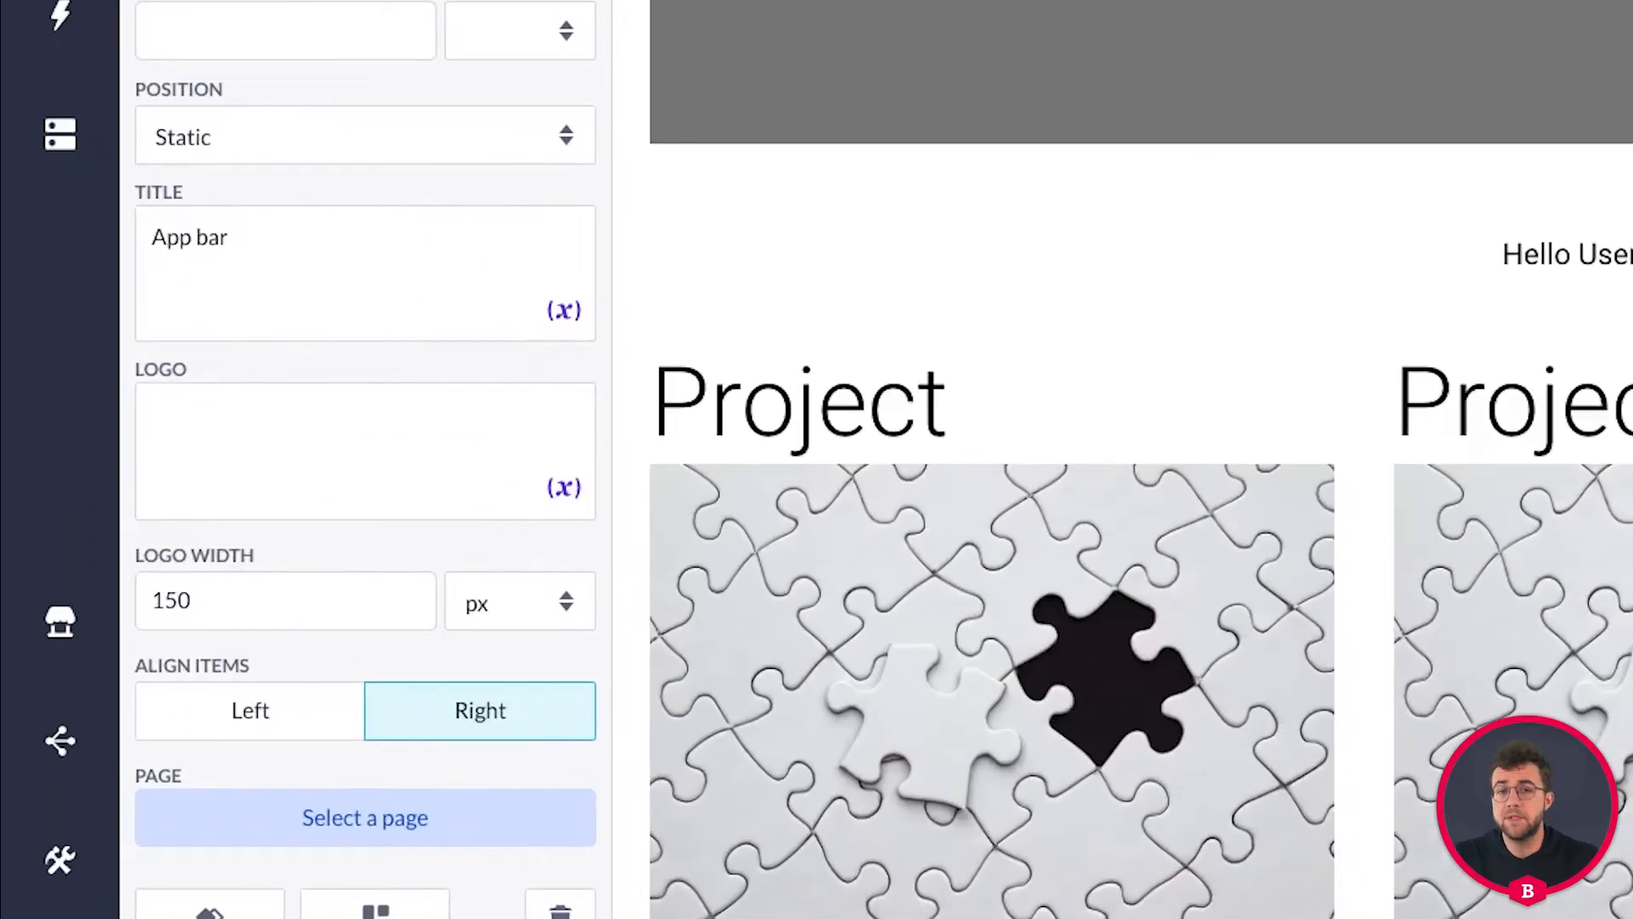
left_click_drag(292, 233, 146, 235)
type("Menu")
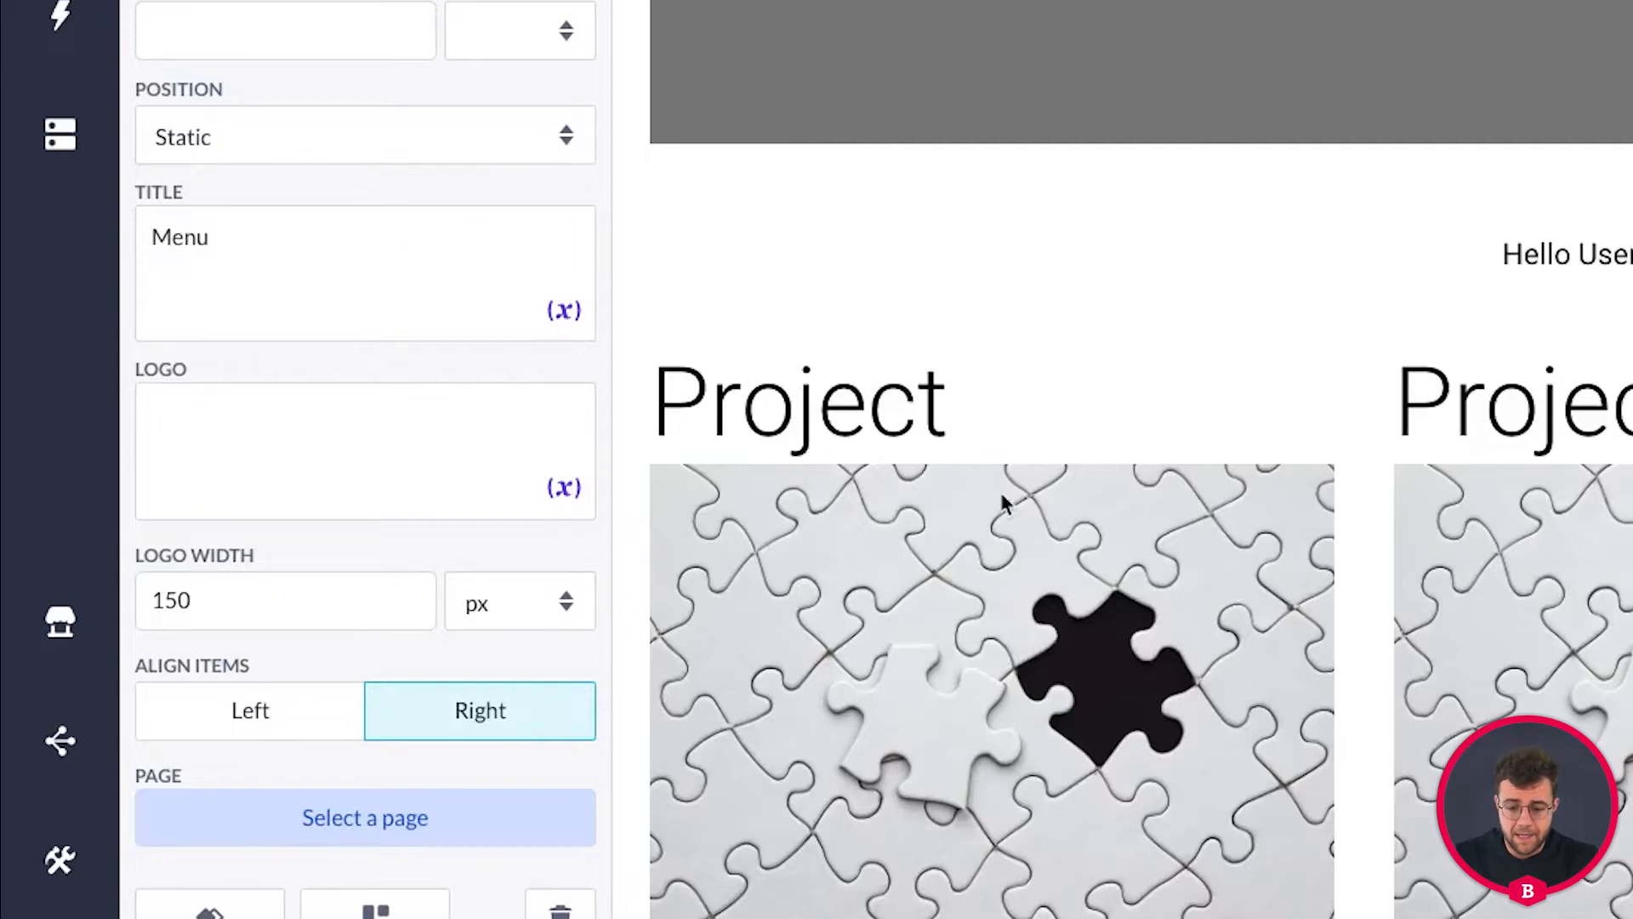
type("https://cdn.pixabay.com/photo/2017/01/13/01/22/rocket-1976107_1280.png")
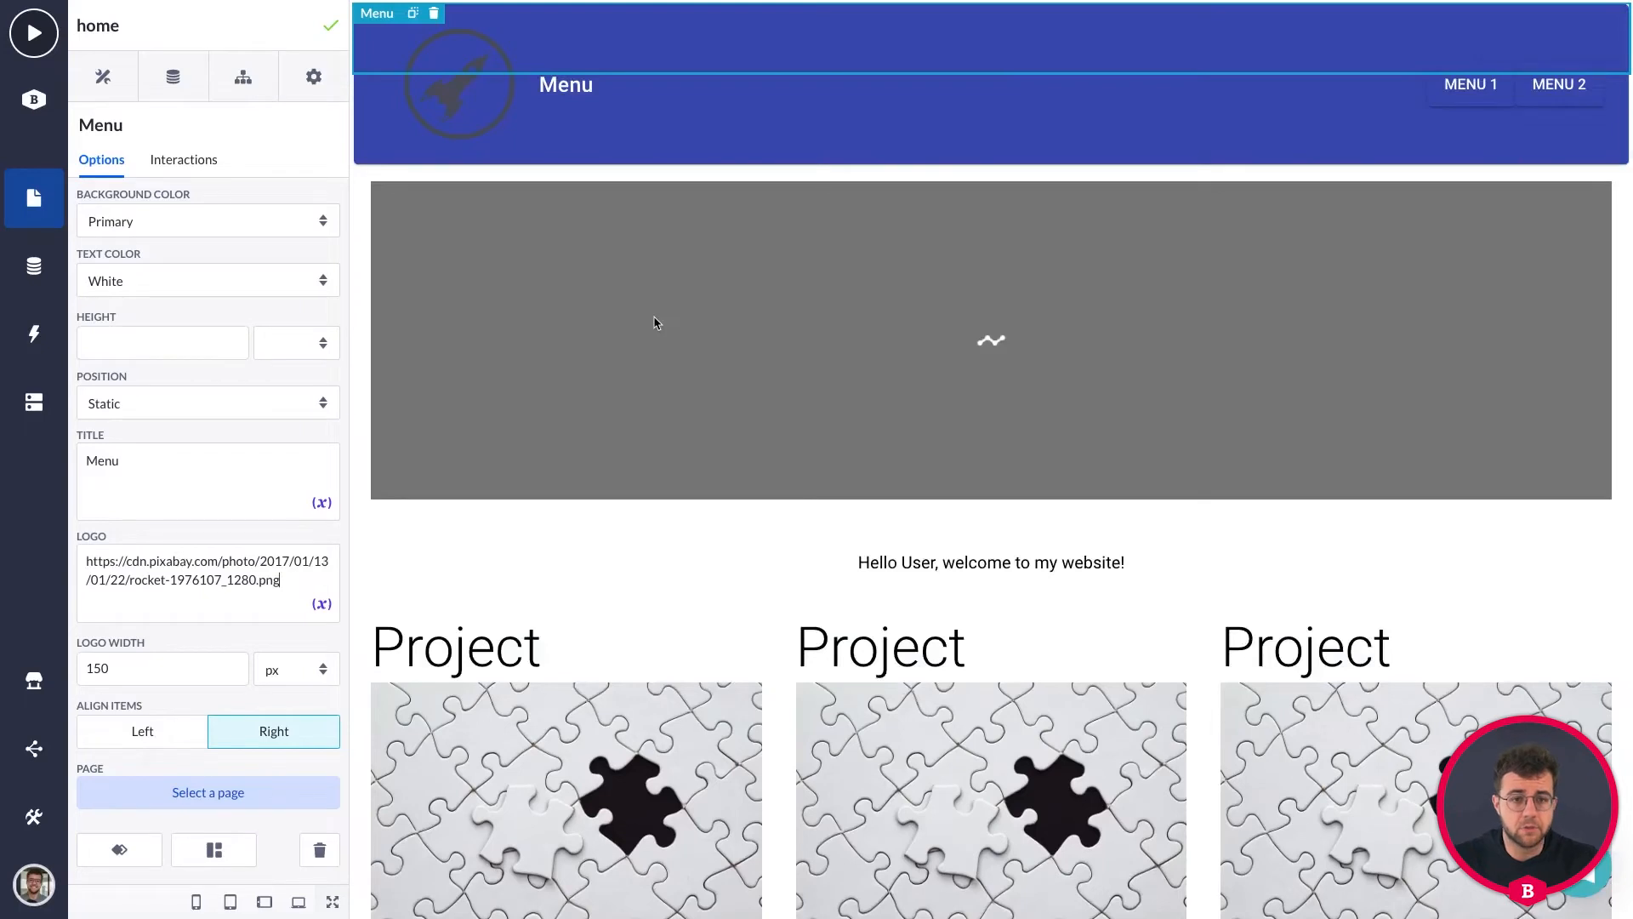
scroll(180, 421, "down", 1)
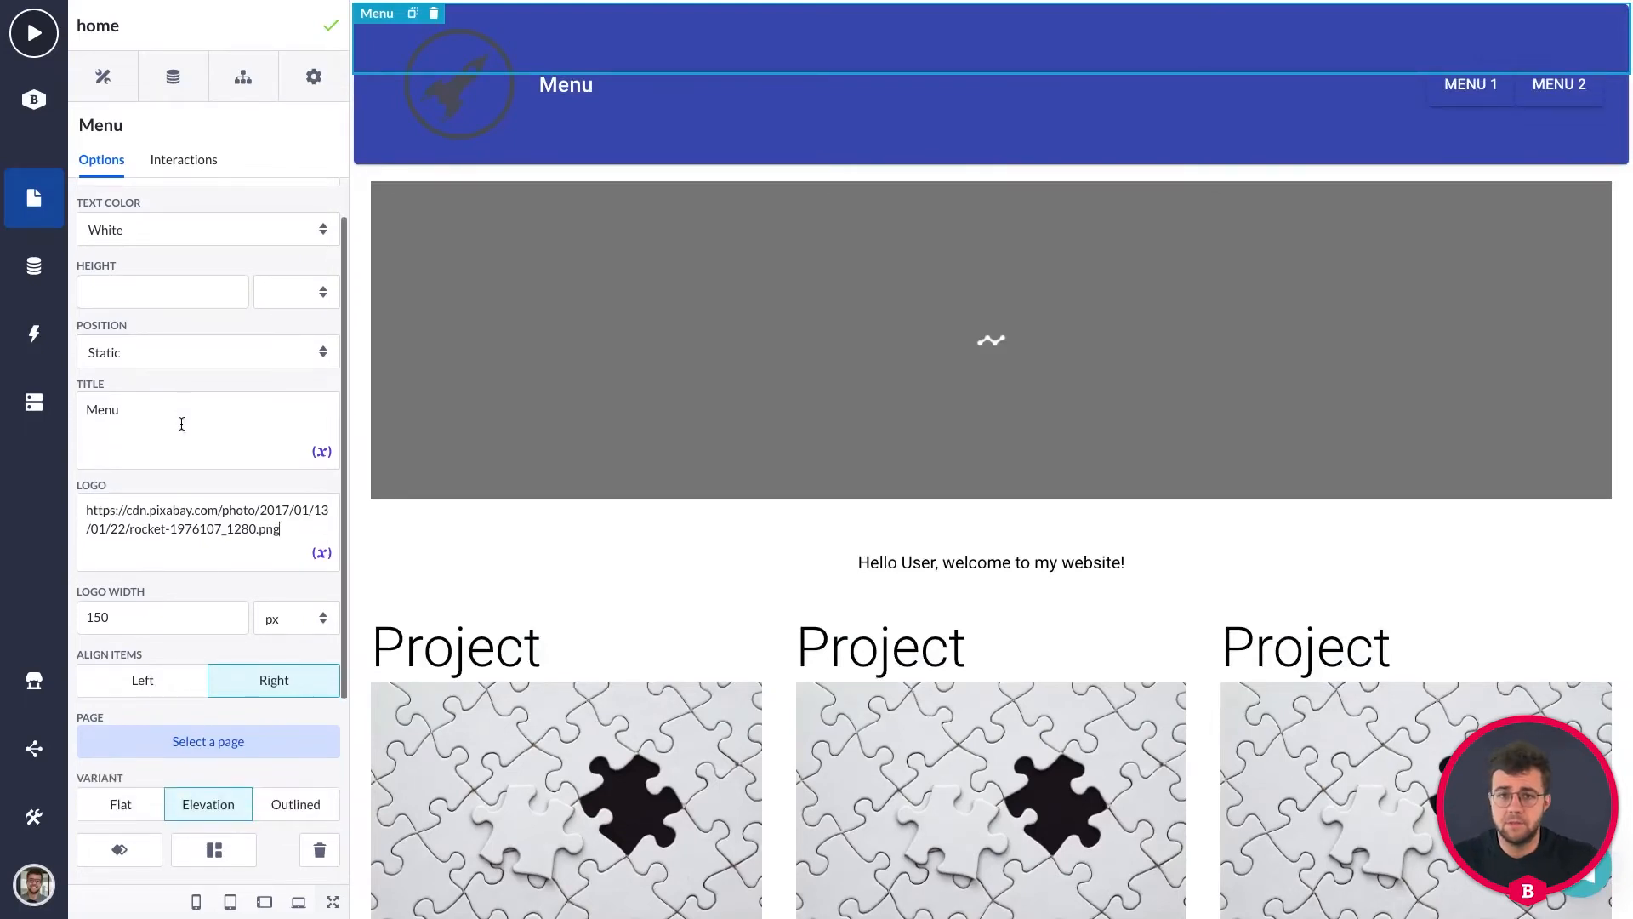
double_click(135, 622)
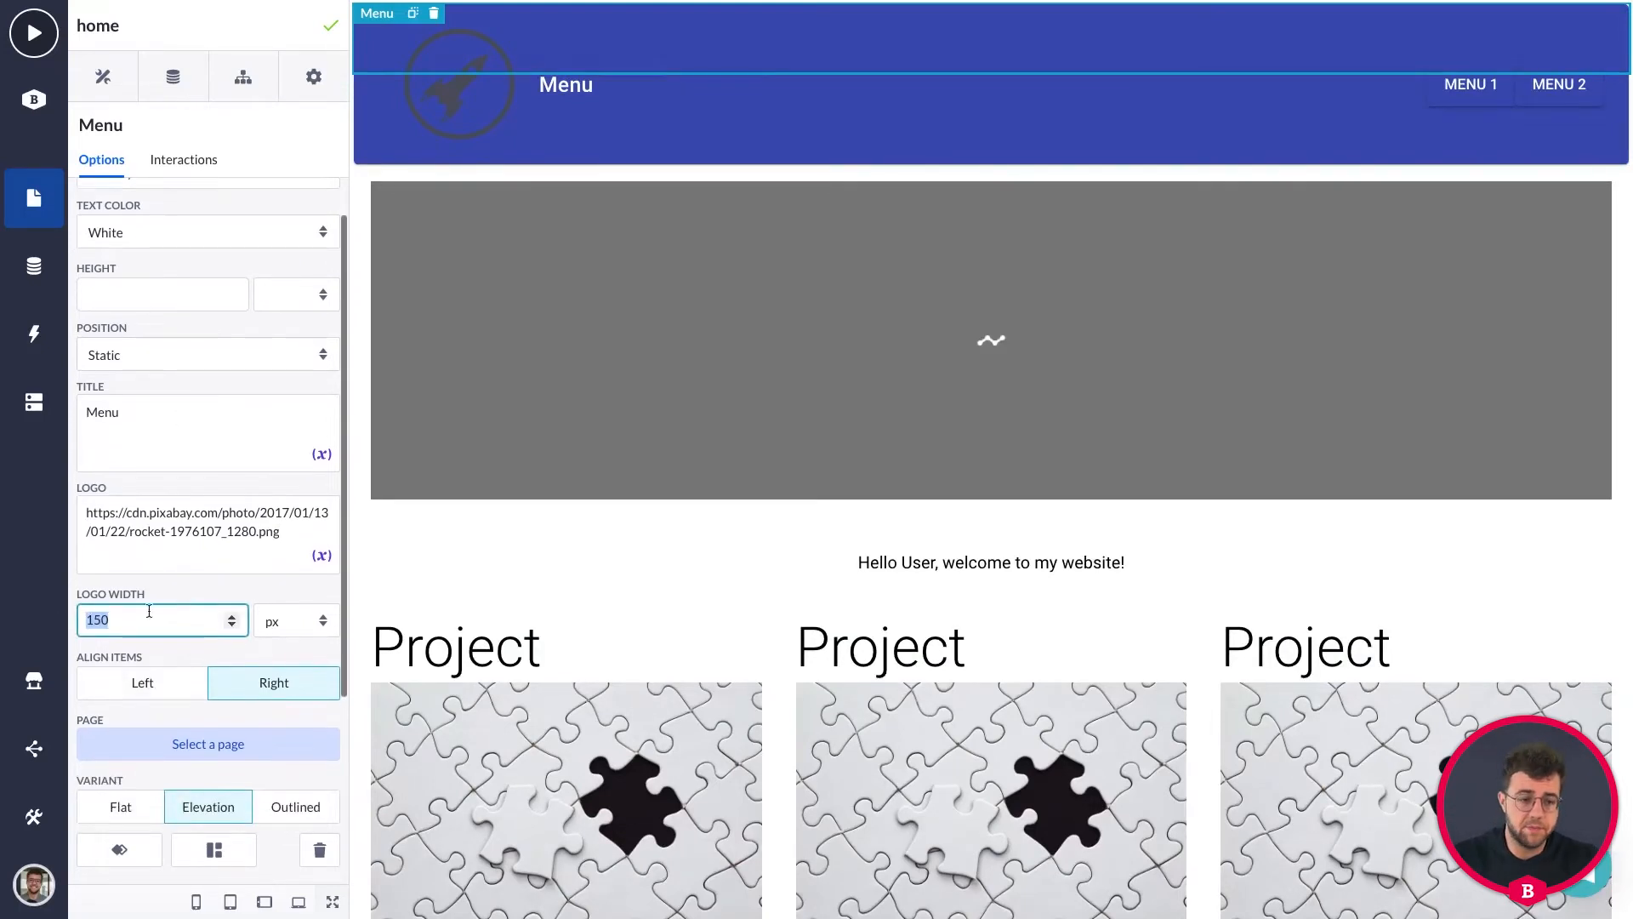
type("50")
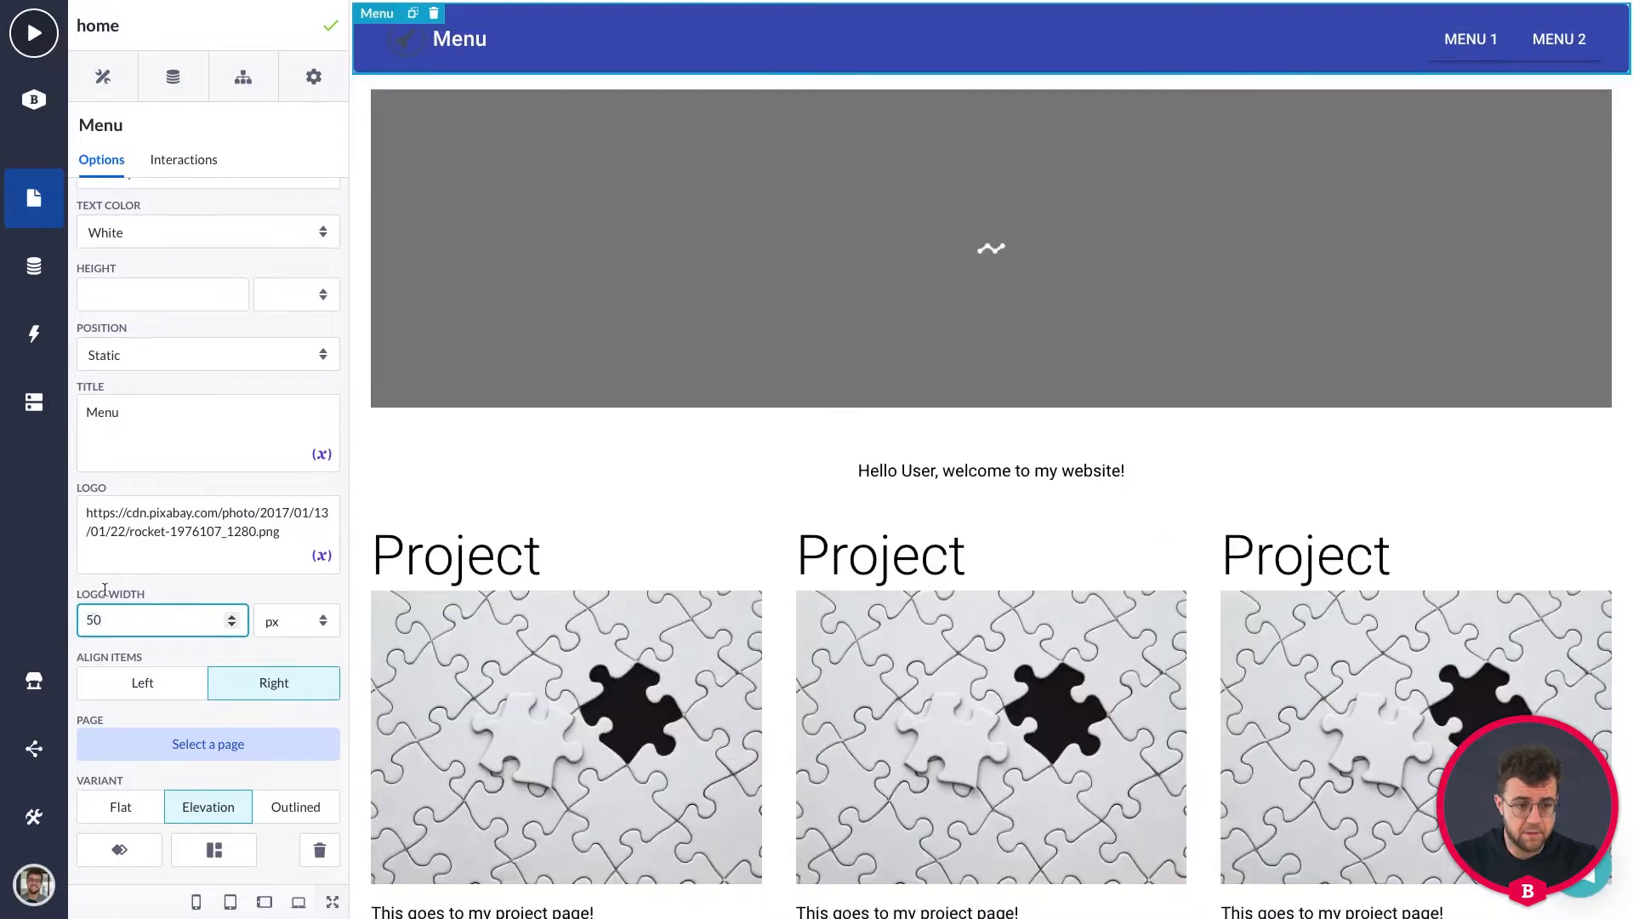
Step: Check the position choices for the menu bar and set its background color to Light
scroll(166, 494, "up", 1)
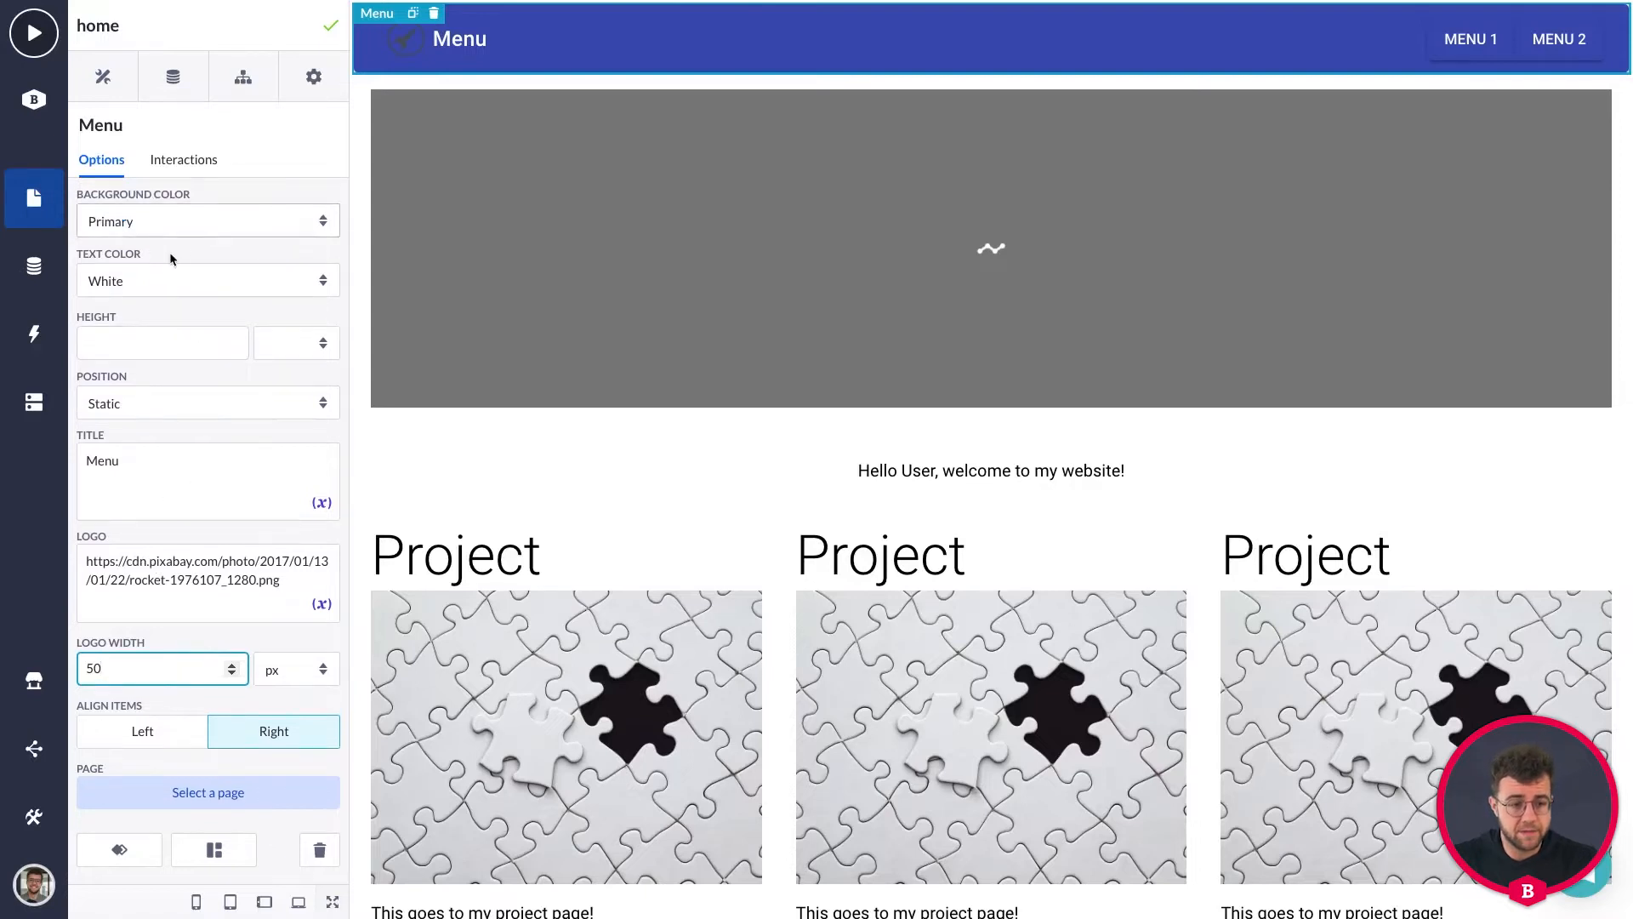
left_click(174, 412)
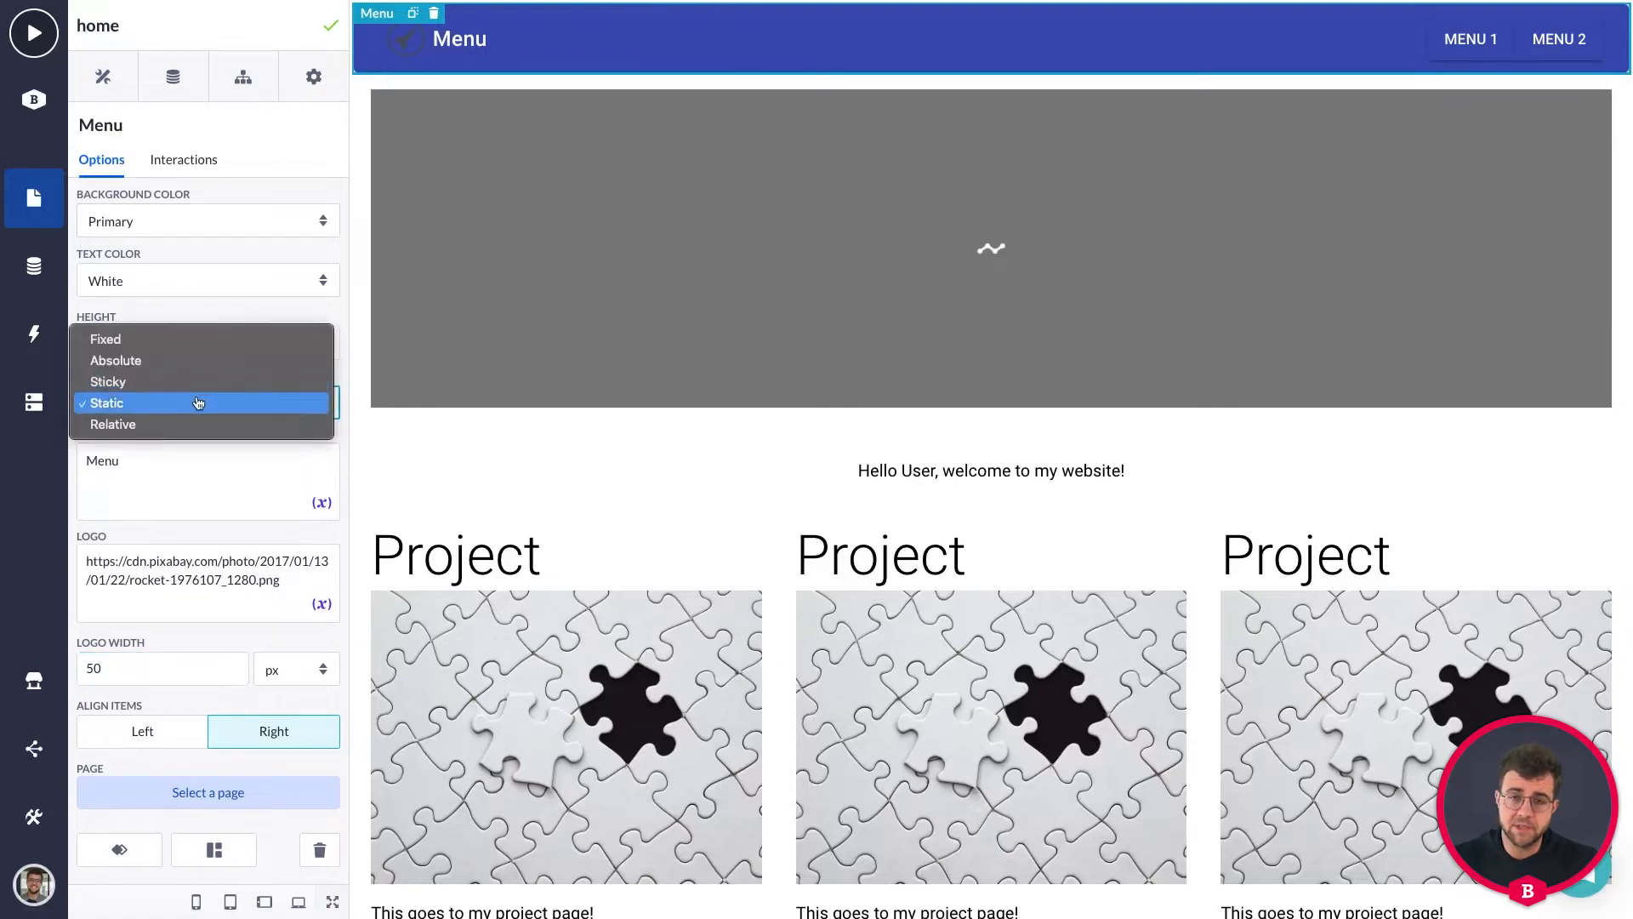
left_click(341, 406)
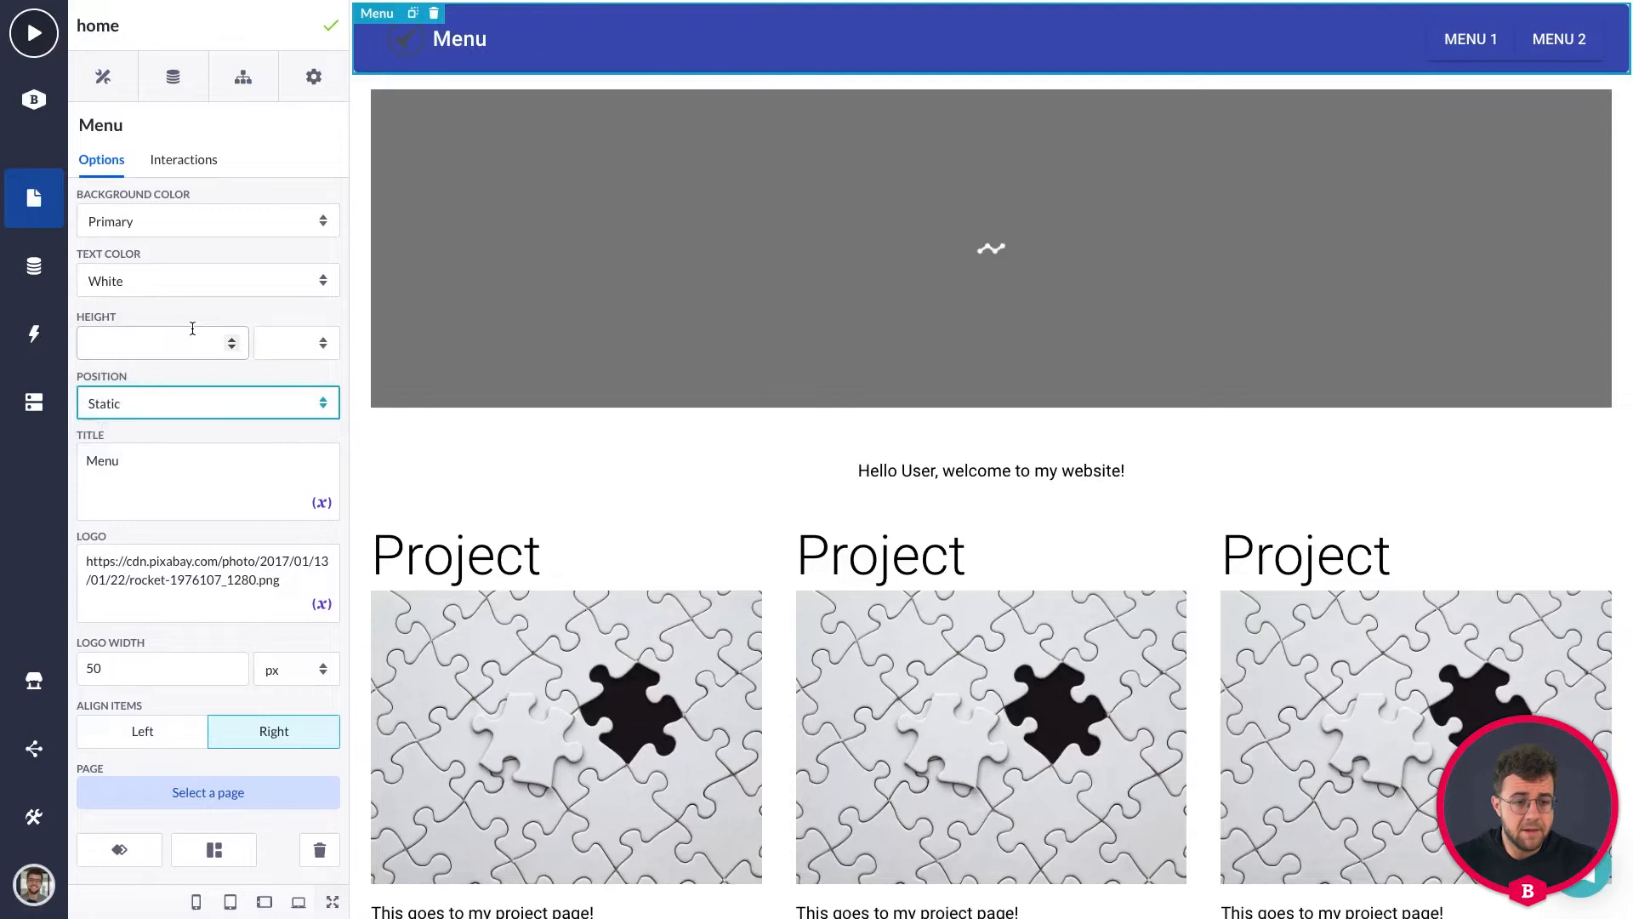
left_click(183, 226)
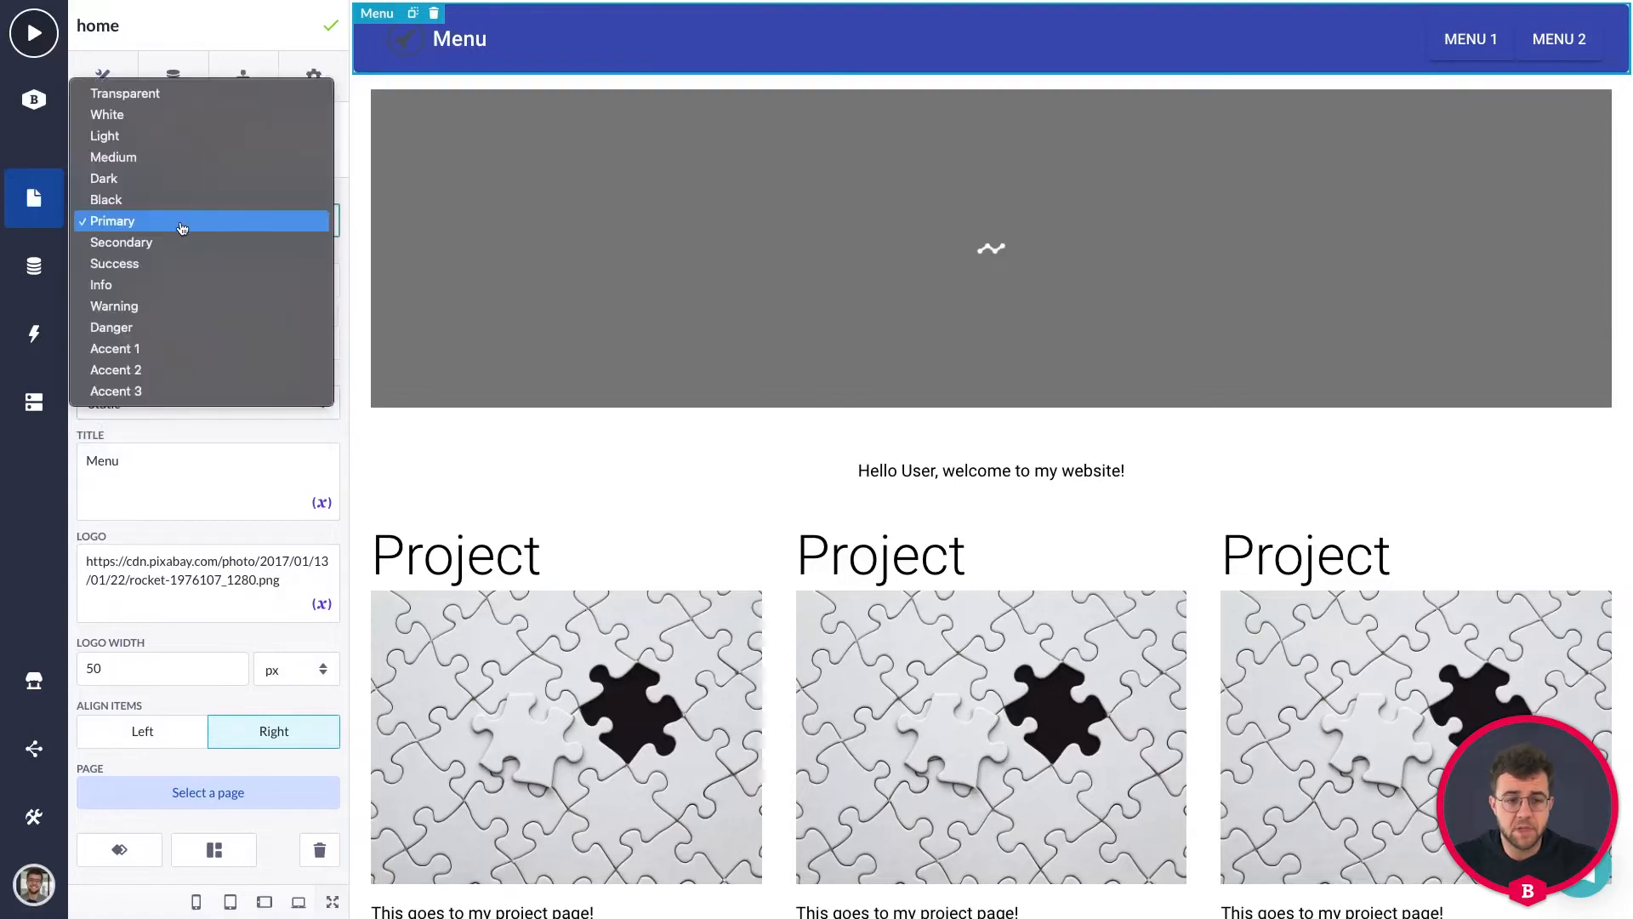
left_click(138, 137)
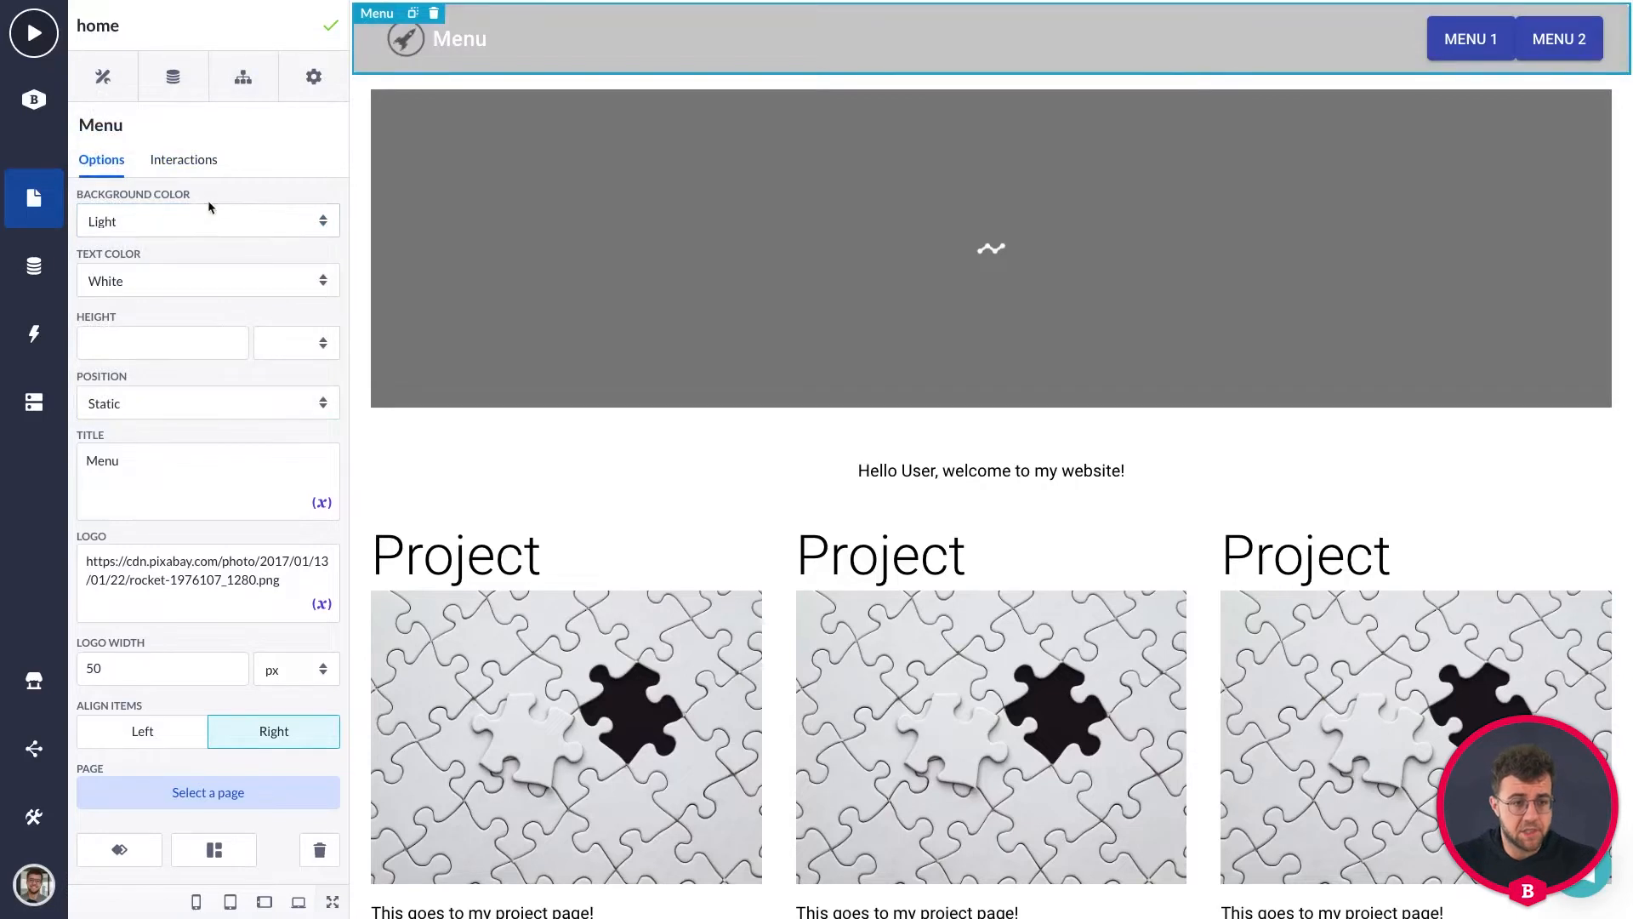
Step: Give the Menu 1 button the custom background color 8E9EED and a rounding of 14, and update the Filled style with these changes
left_click(1444, 48)
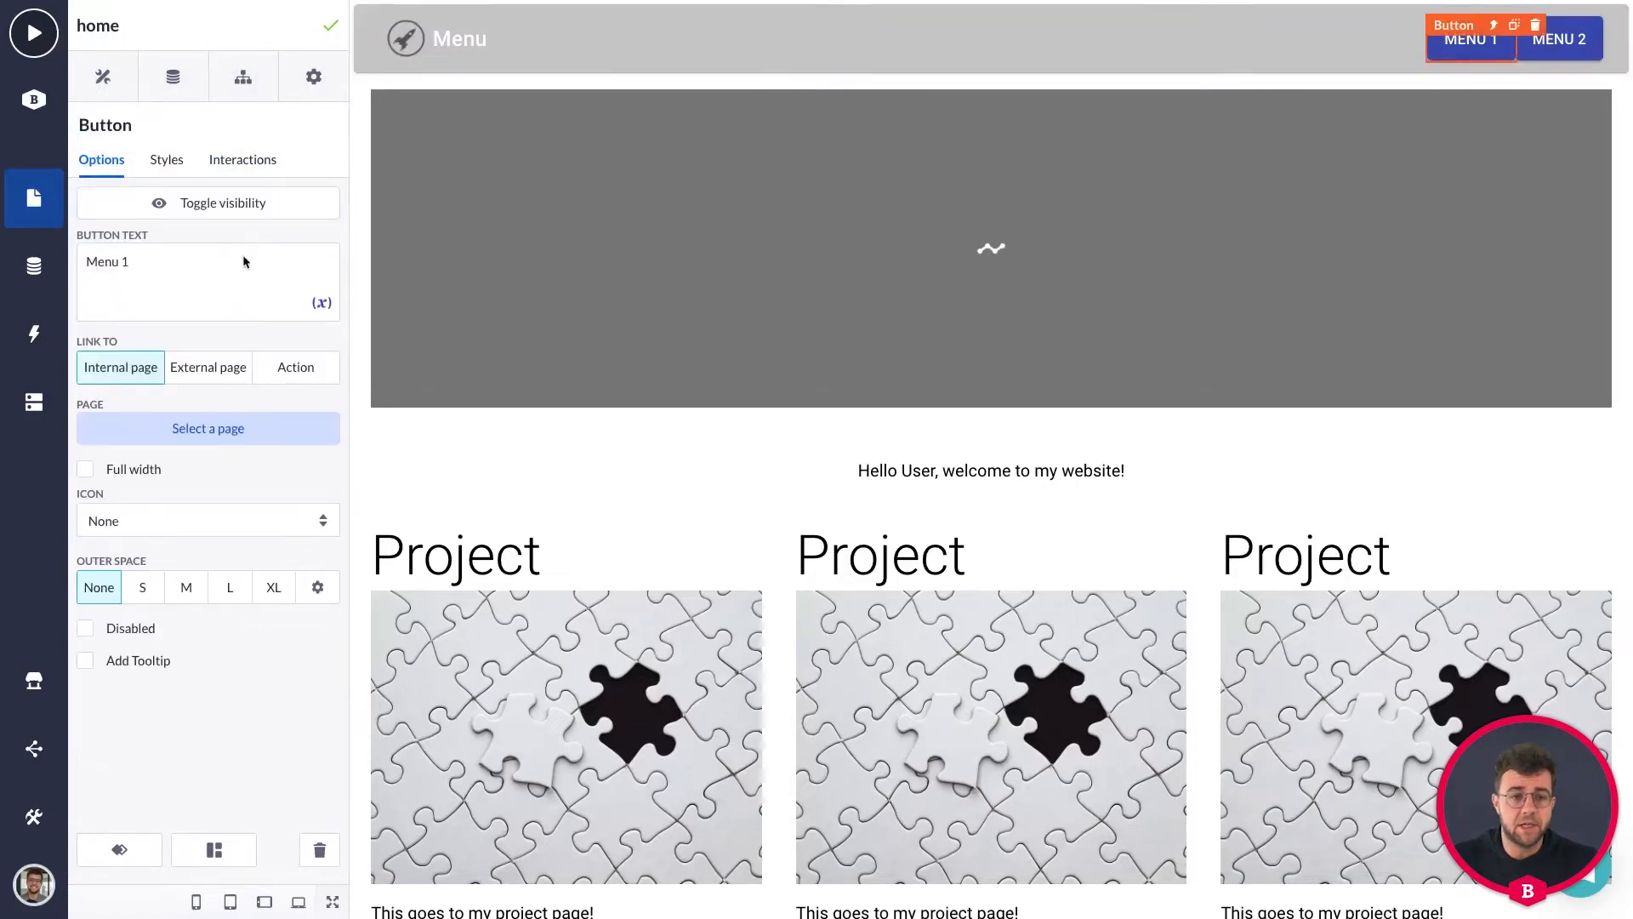
left_click(168, 161)
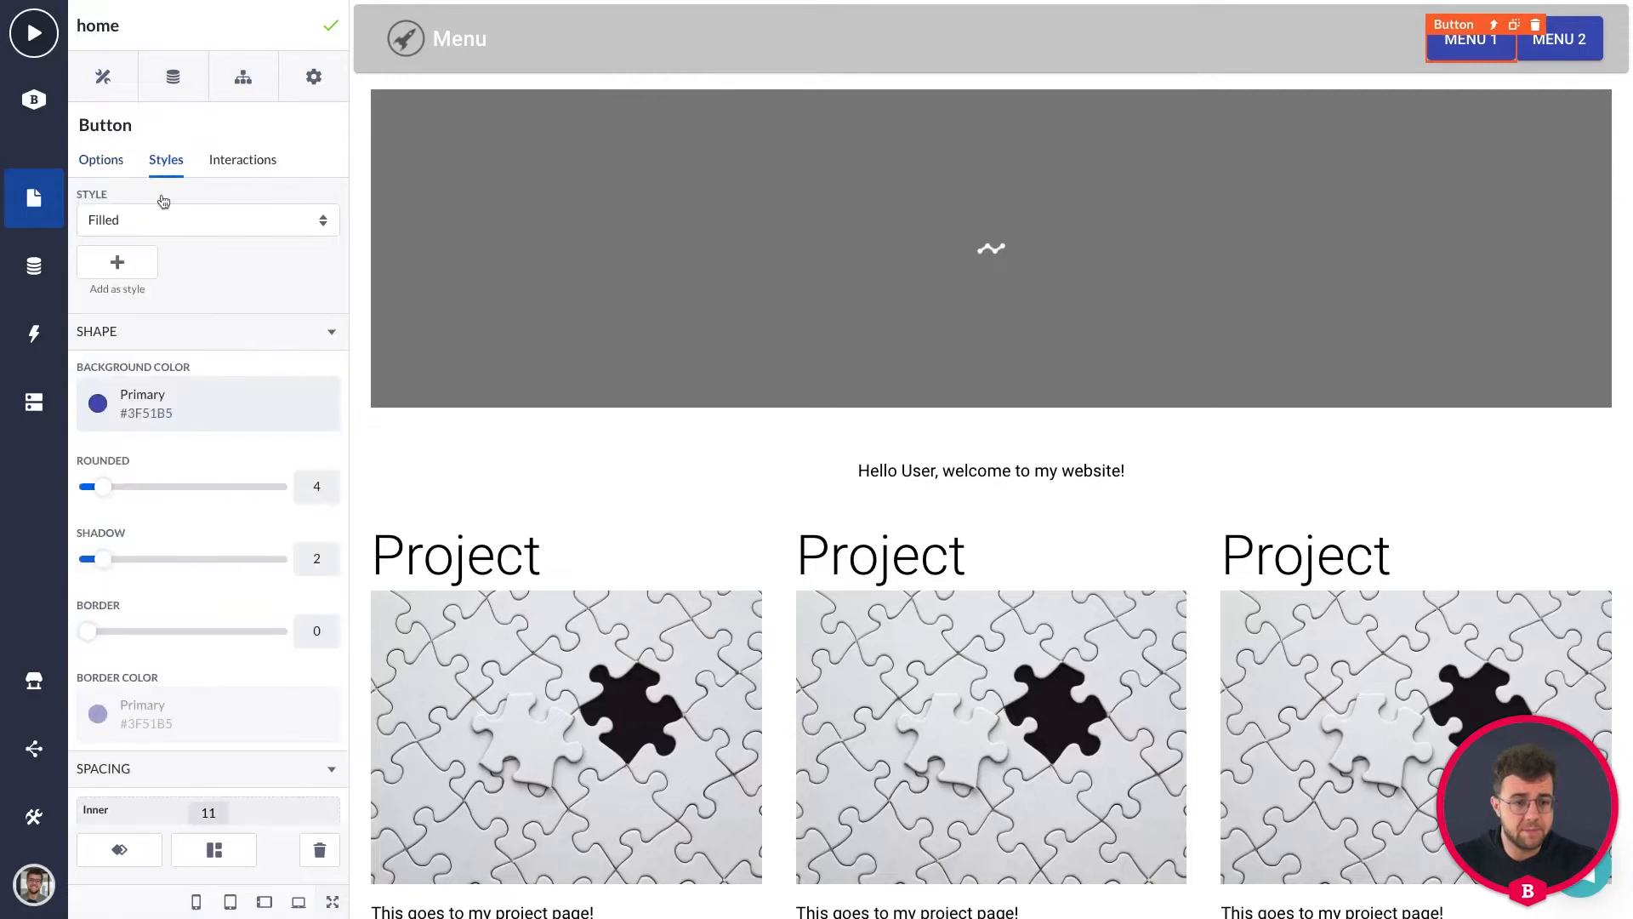
left_click(100, 404)
left_click_drag(245, 653, 186, 622)
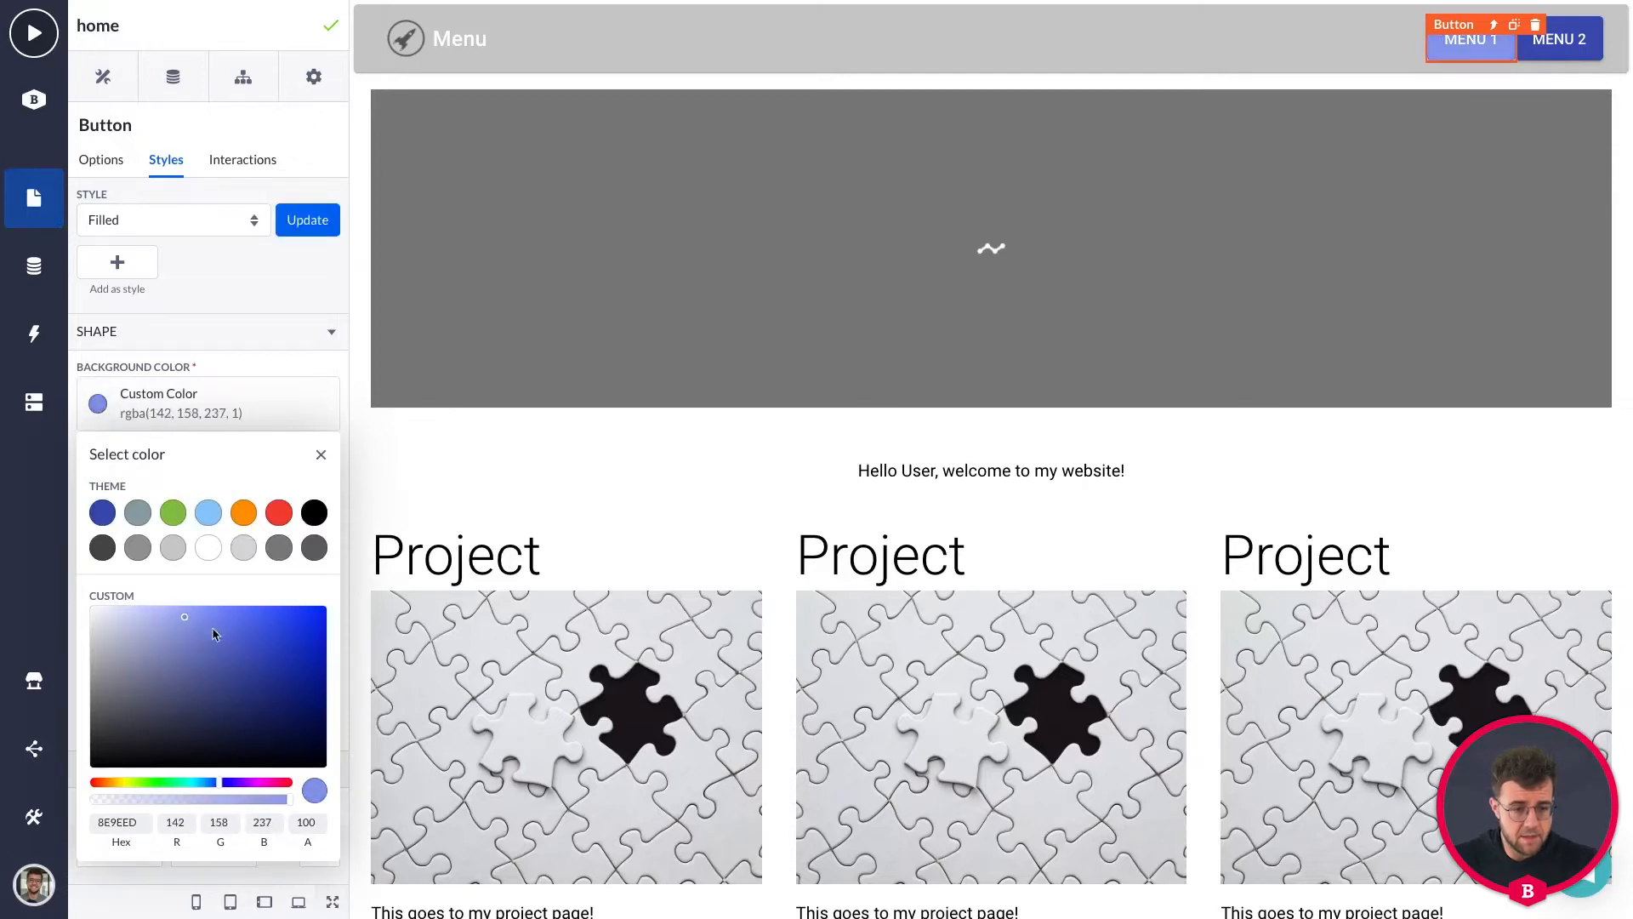
left_click(293, 361)
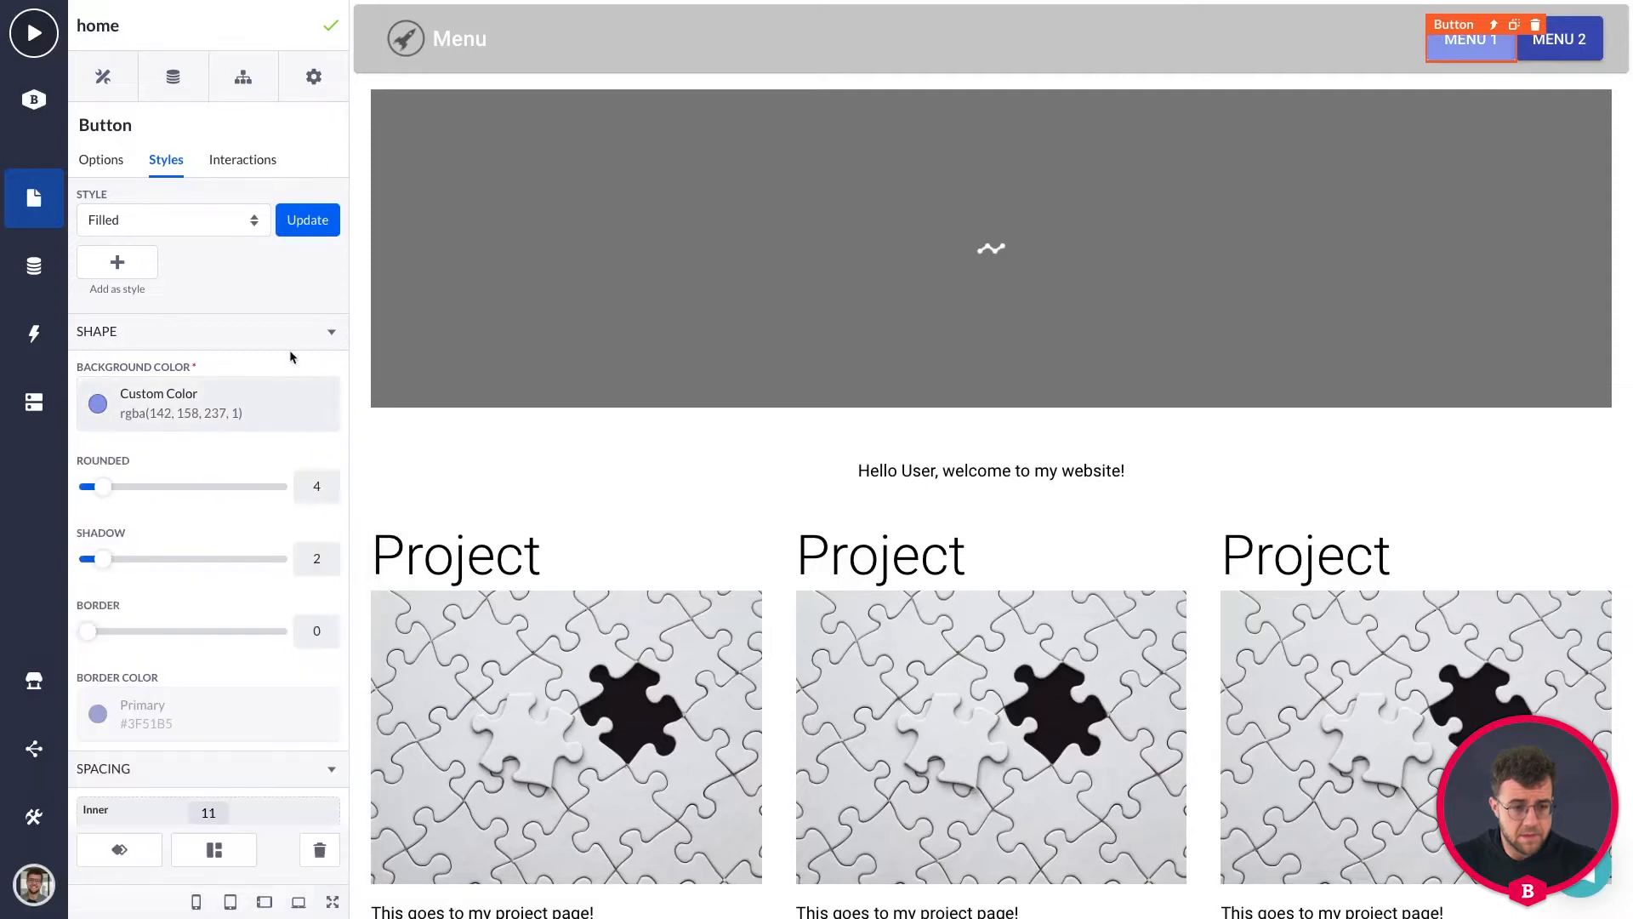
left_click_drag(101, 491, 143, 495)
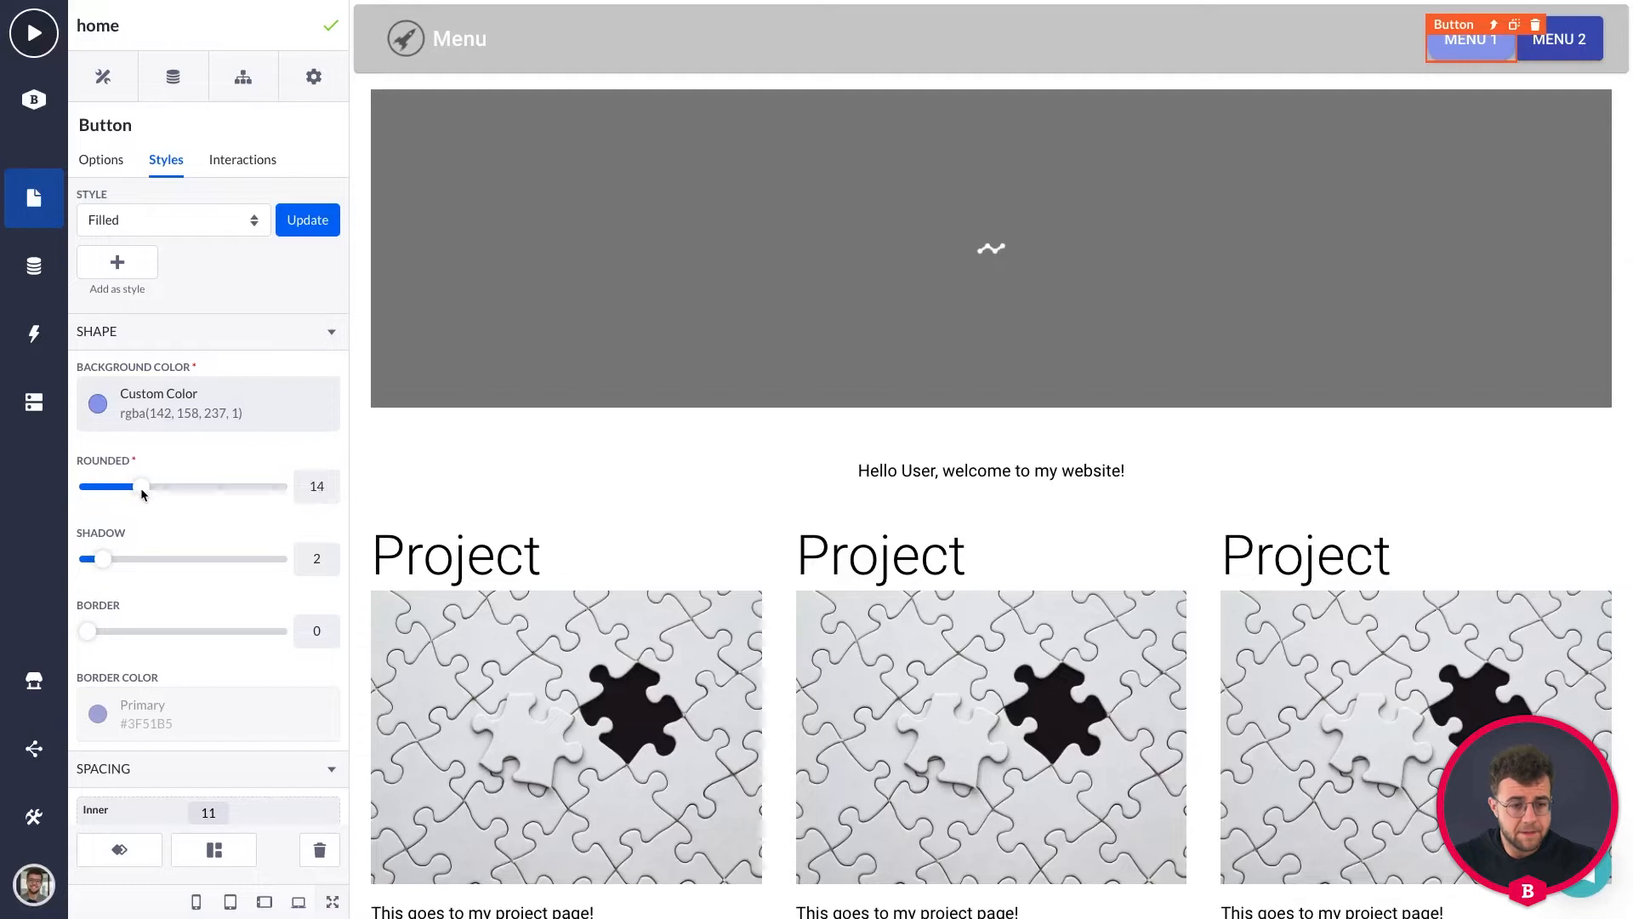
left_click(317, 223)
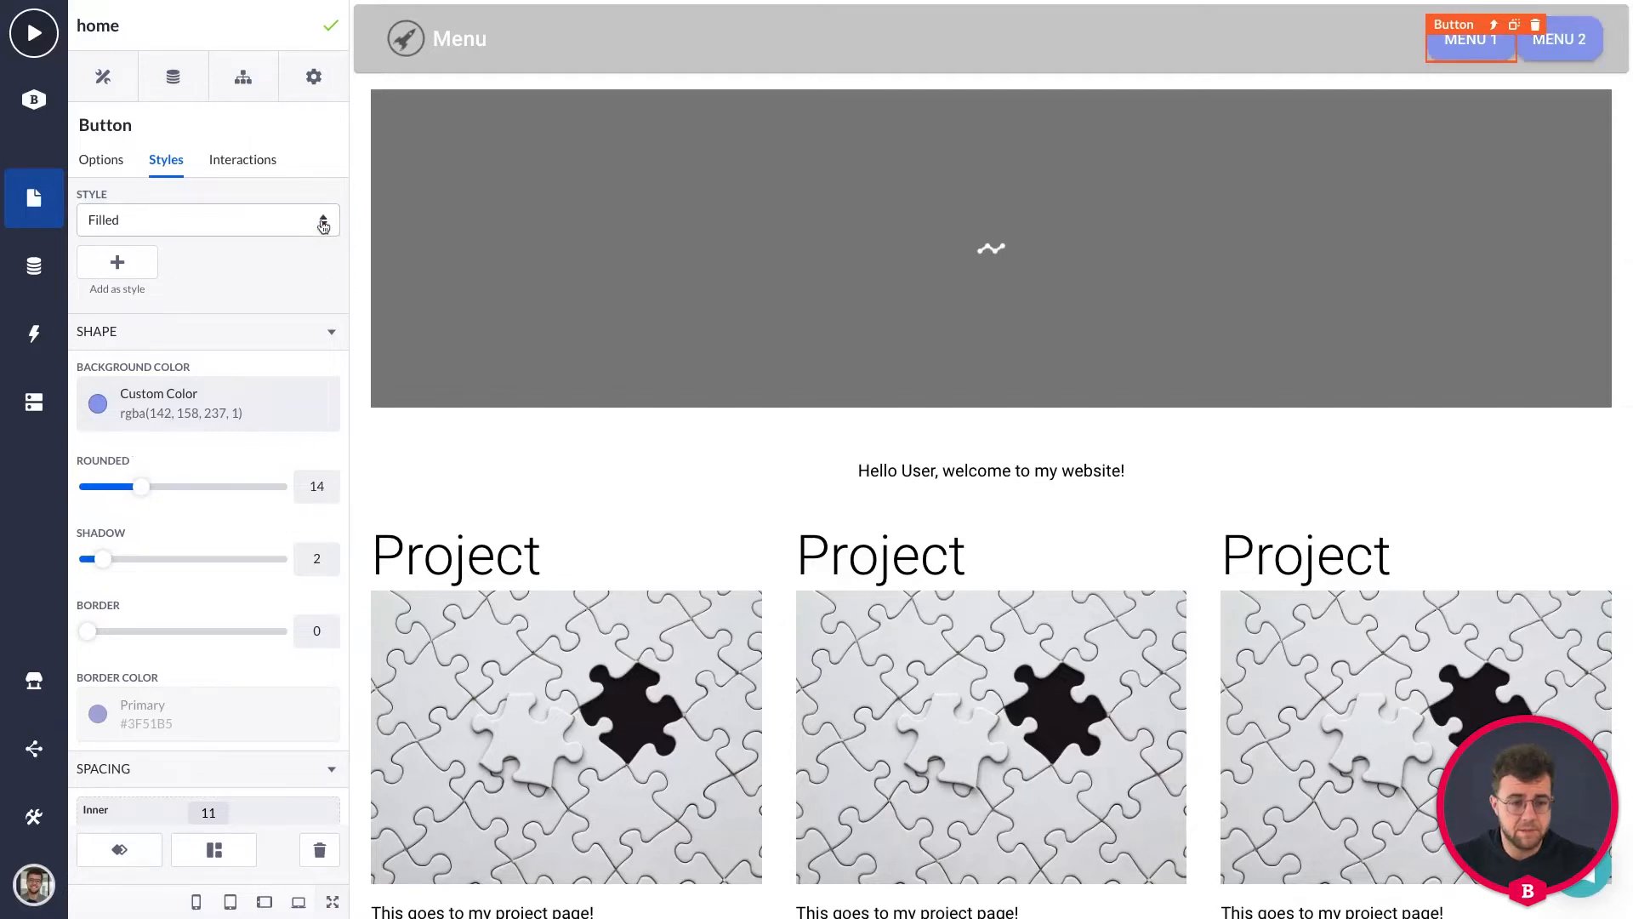
Step: Convert the home page's menu bar to a partial named "Header"
left_click(1367, 63)
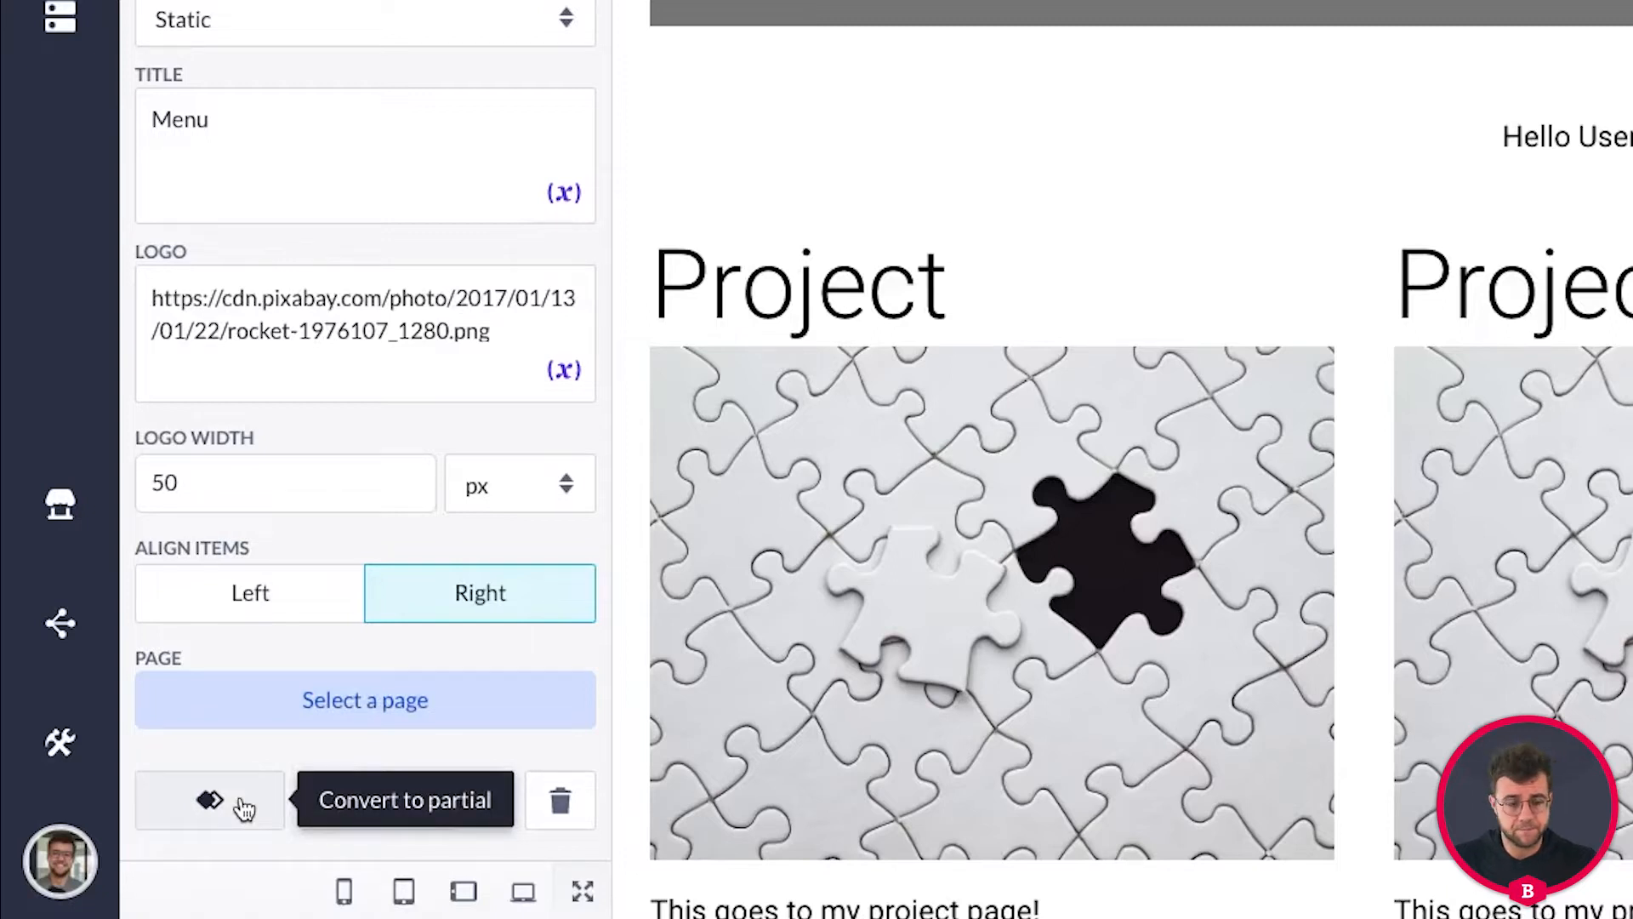
left_click(244, 809)
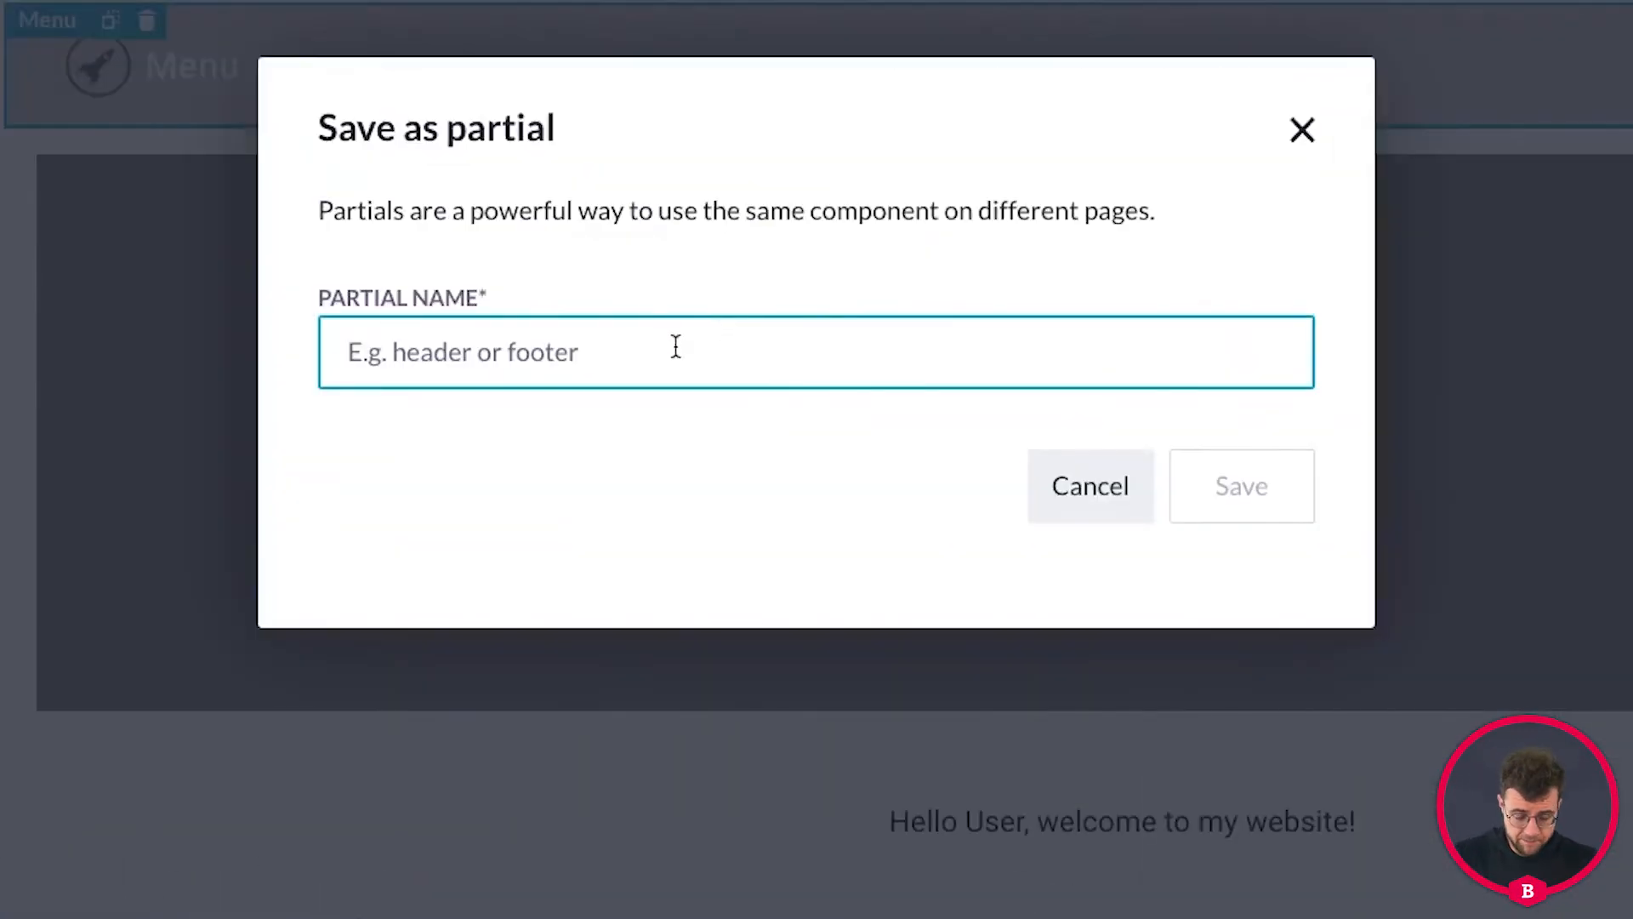
type("Header")
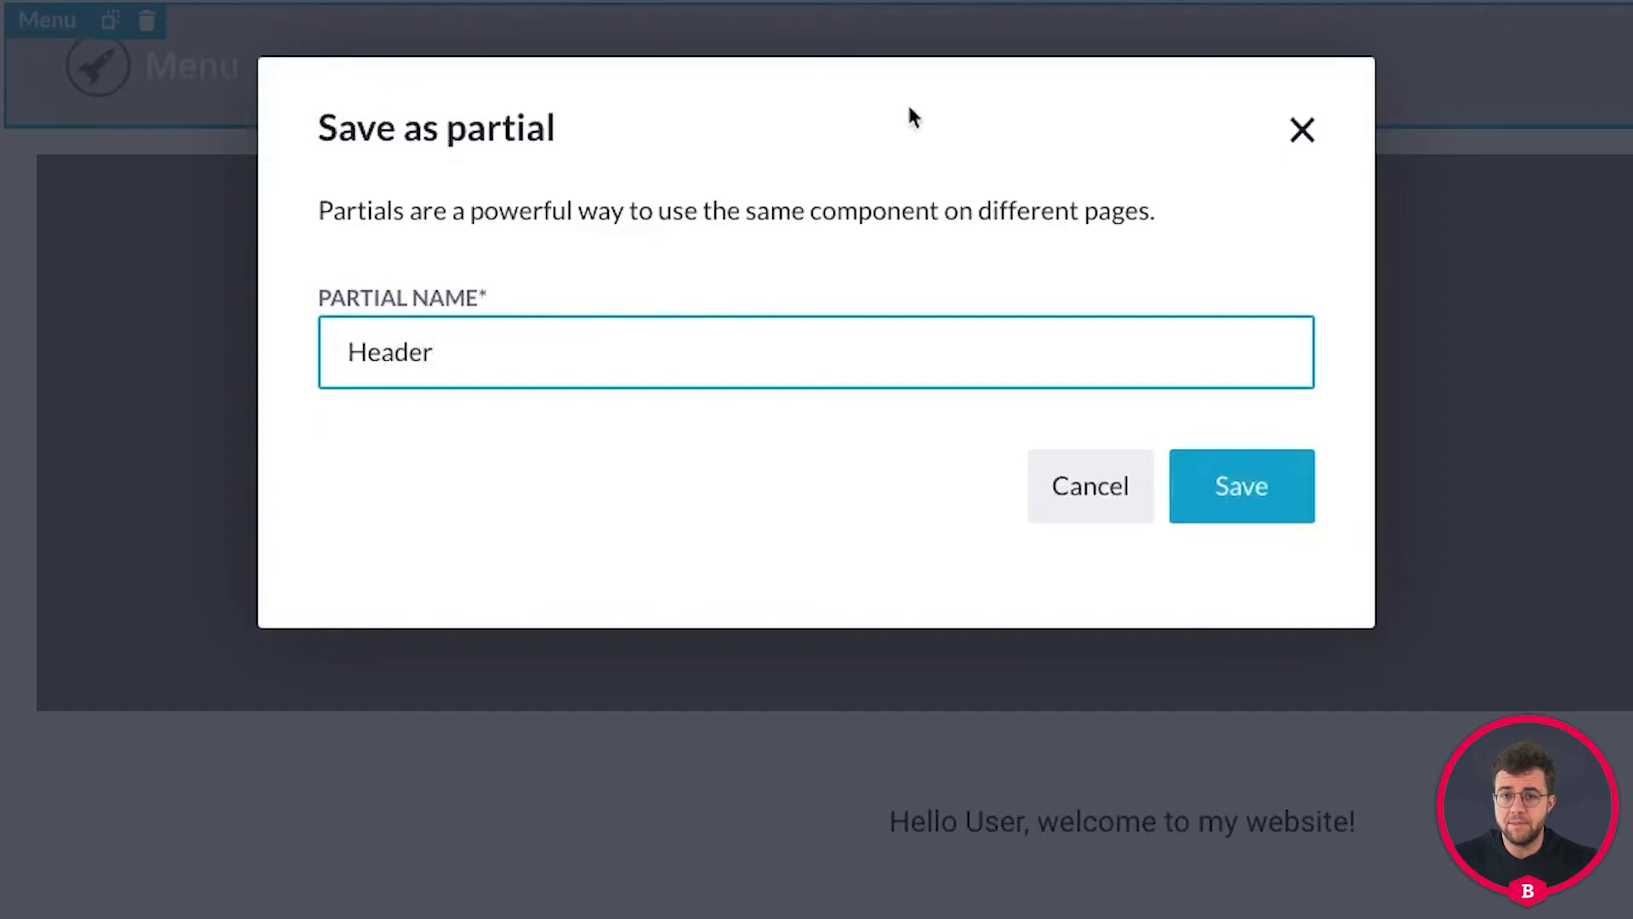
left_click(1235, 487)
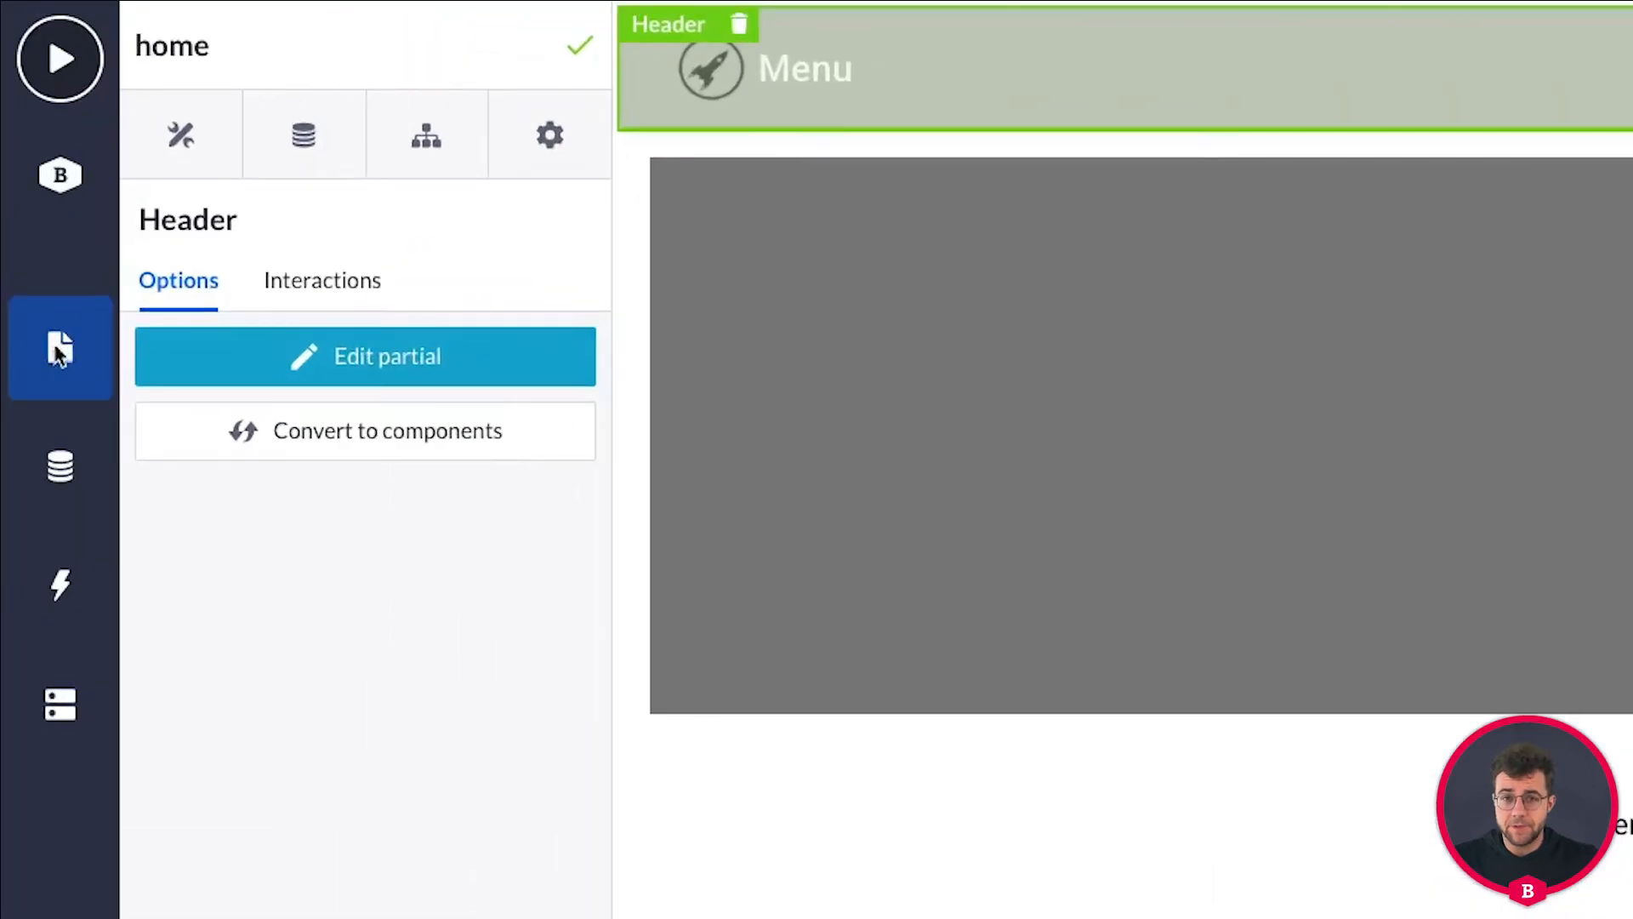
Step: Create a new page named "project" from the Blank page template
left_click(72, 344)
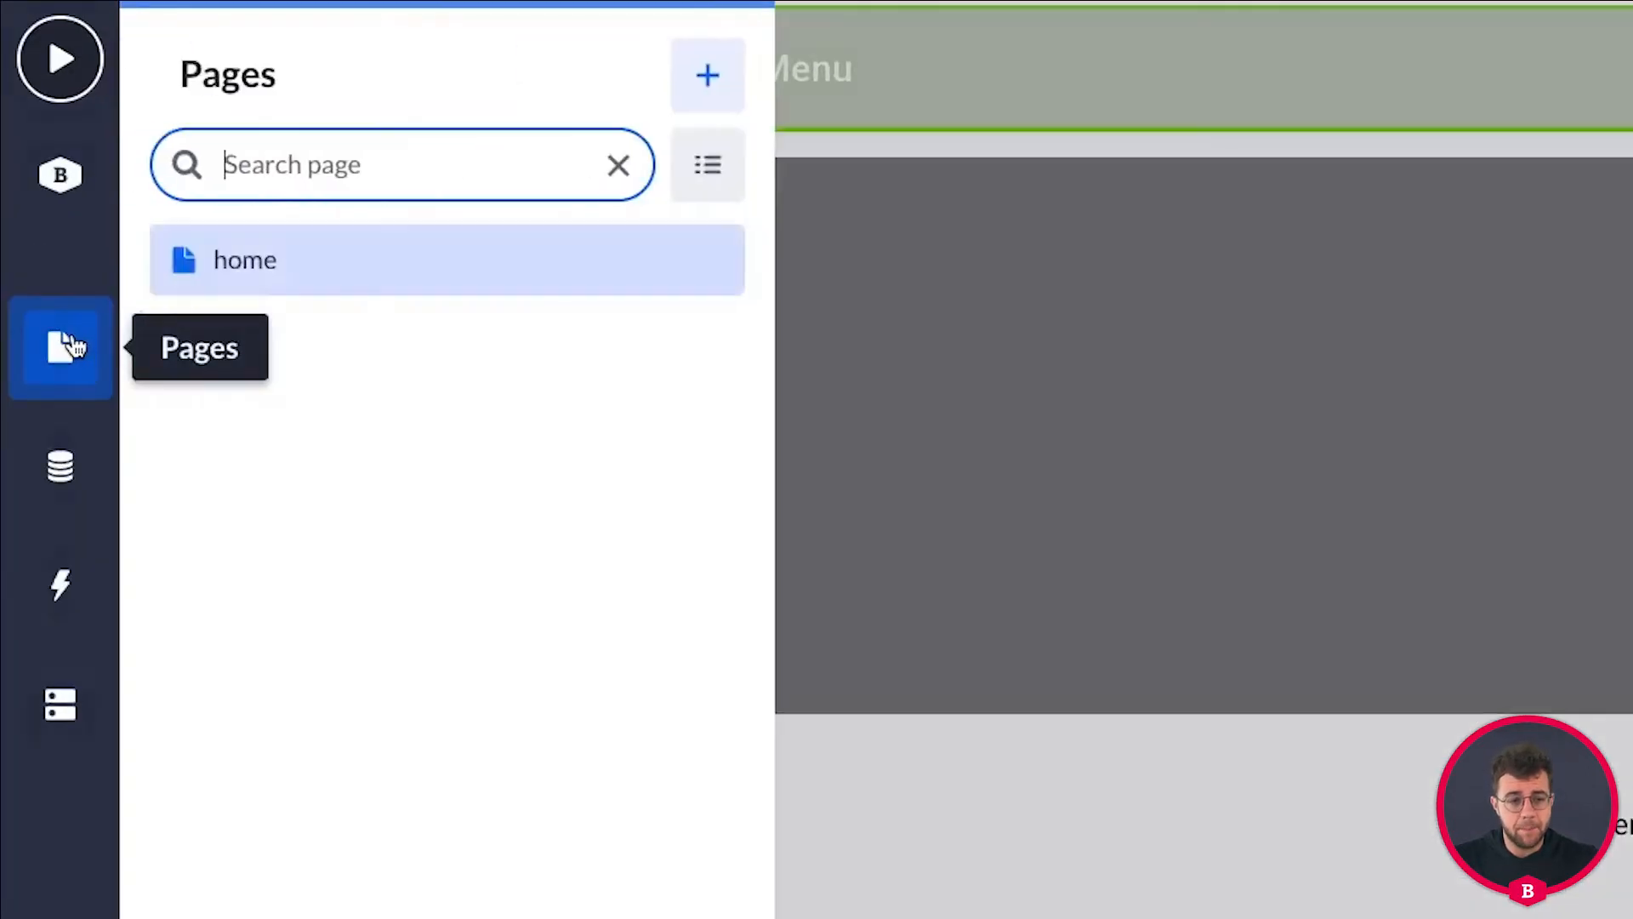
left_click(712, 78)
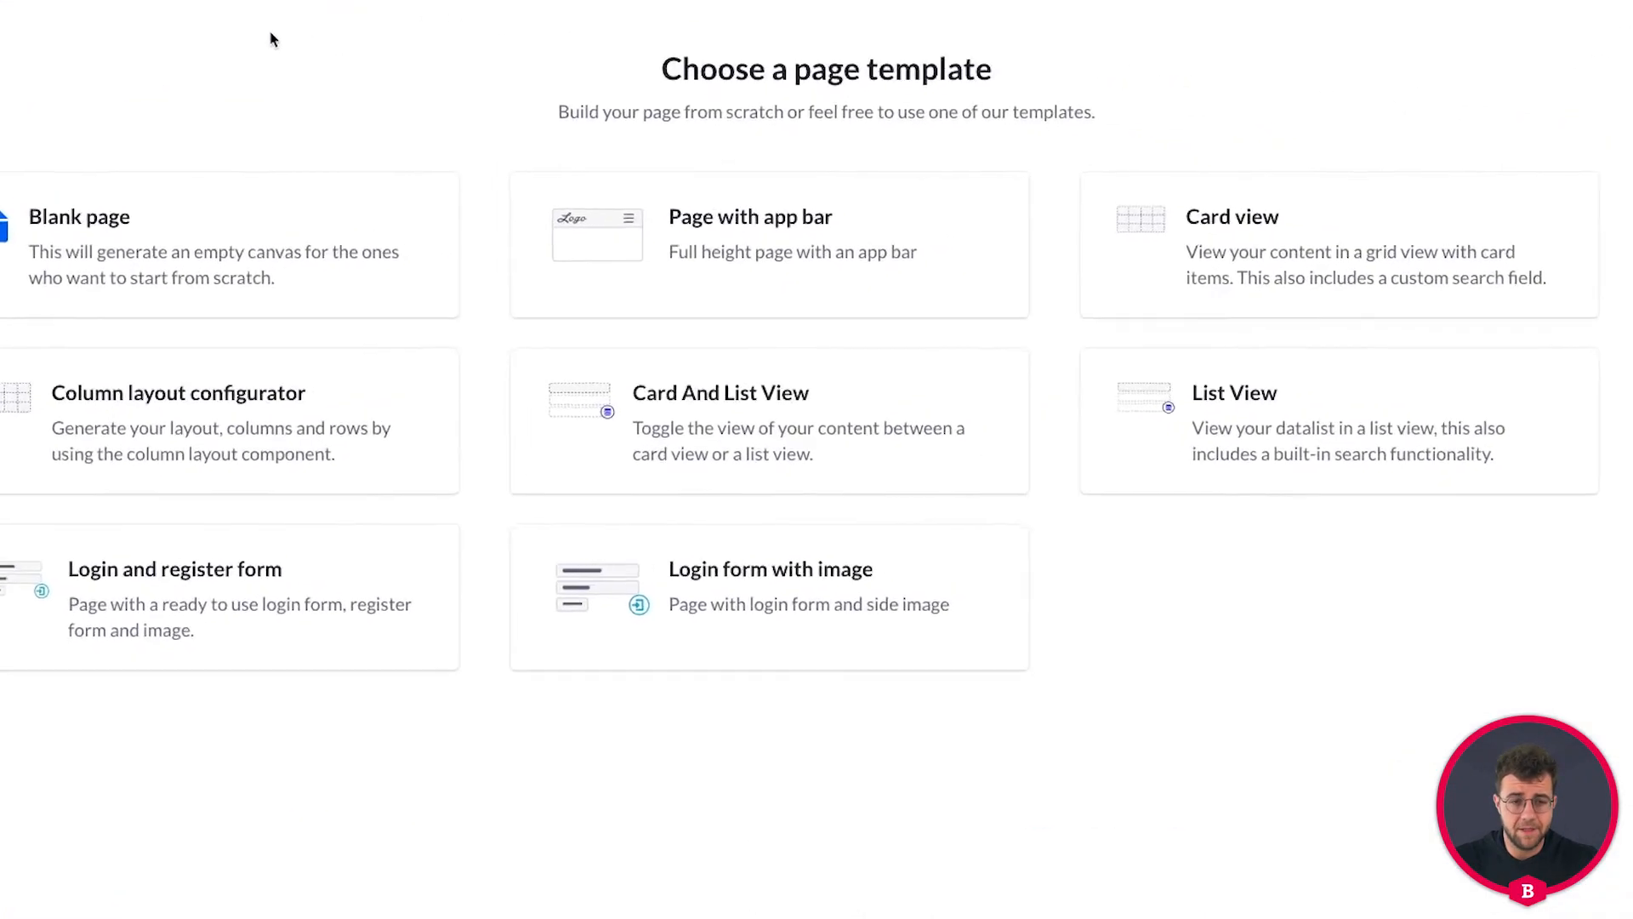
left_click(233, 212)
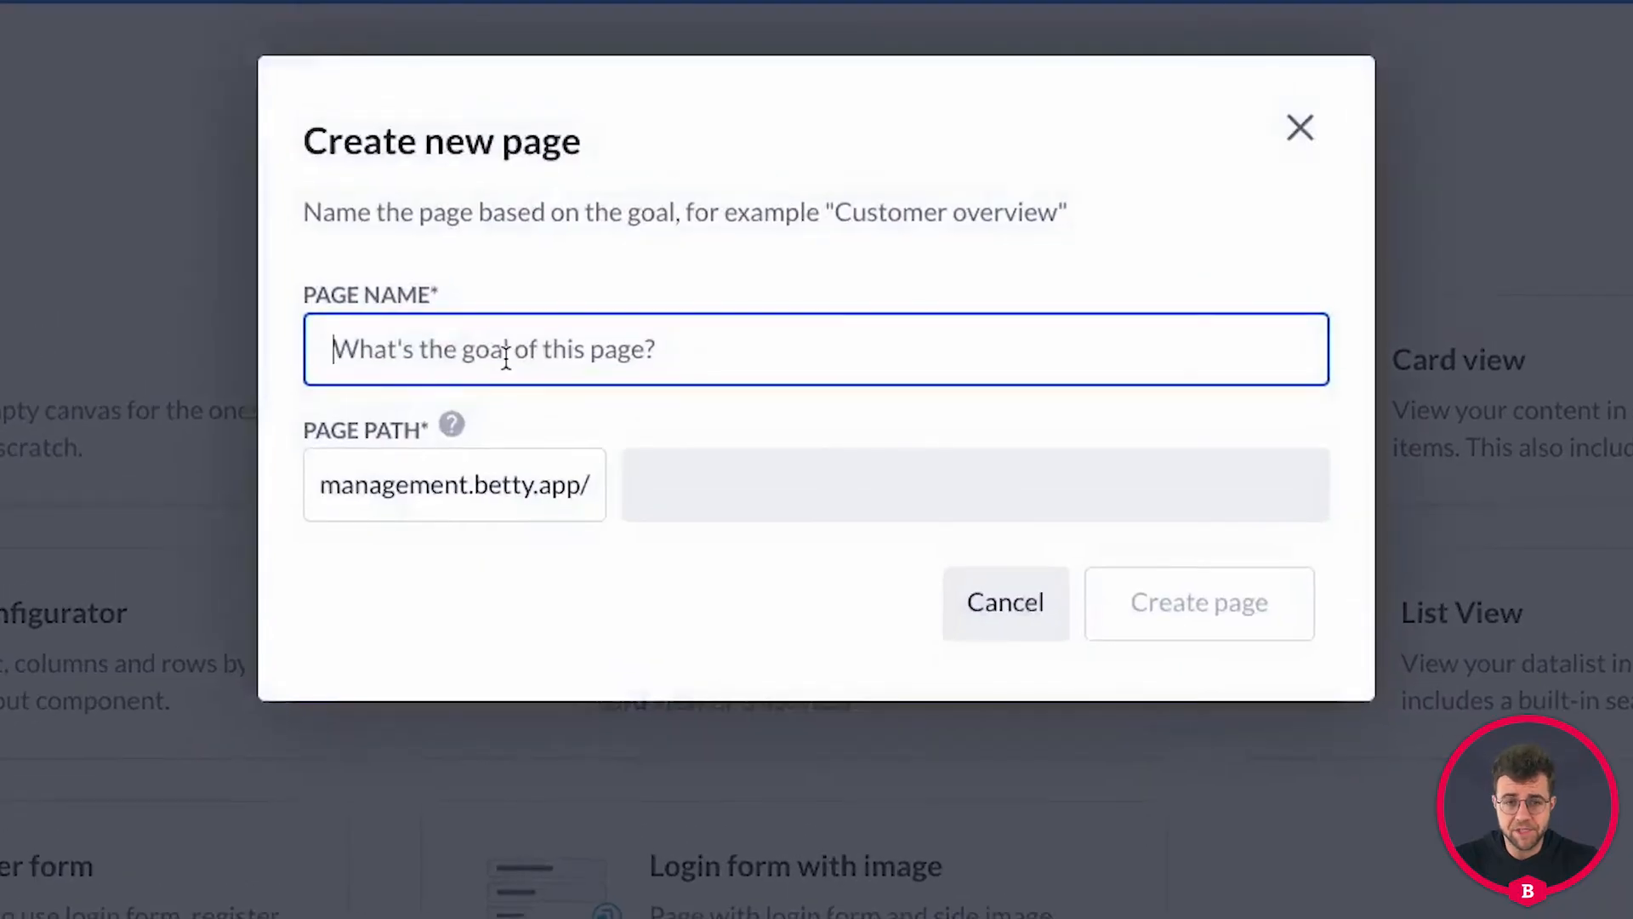
type("project")
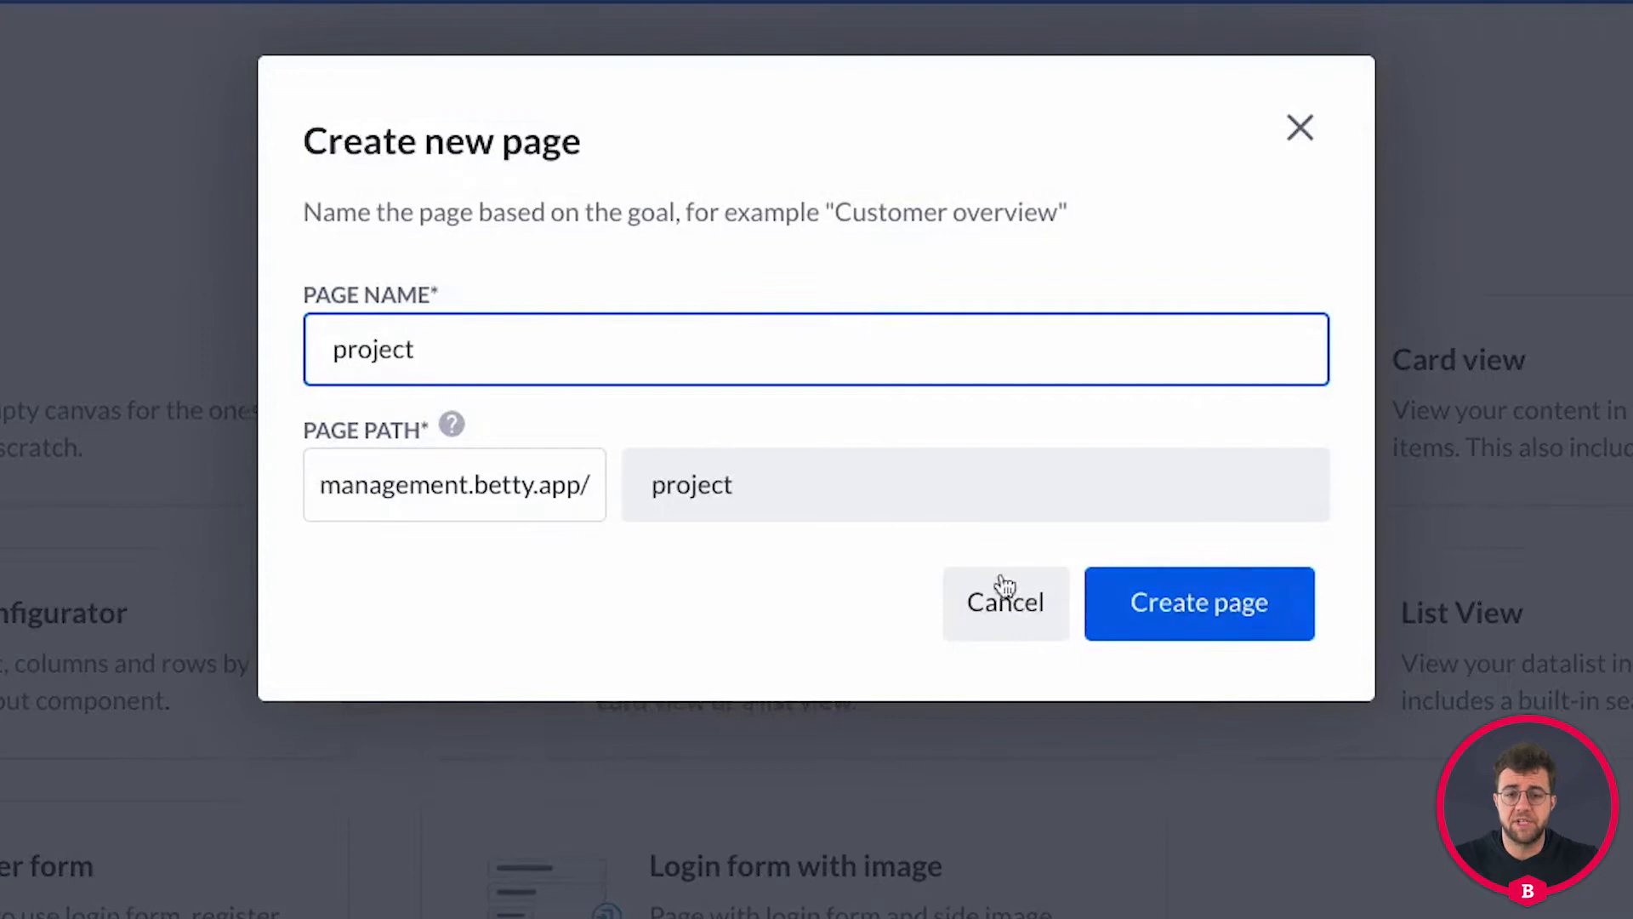
left_click(1218, 612)
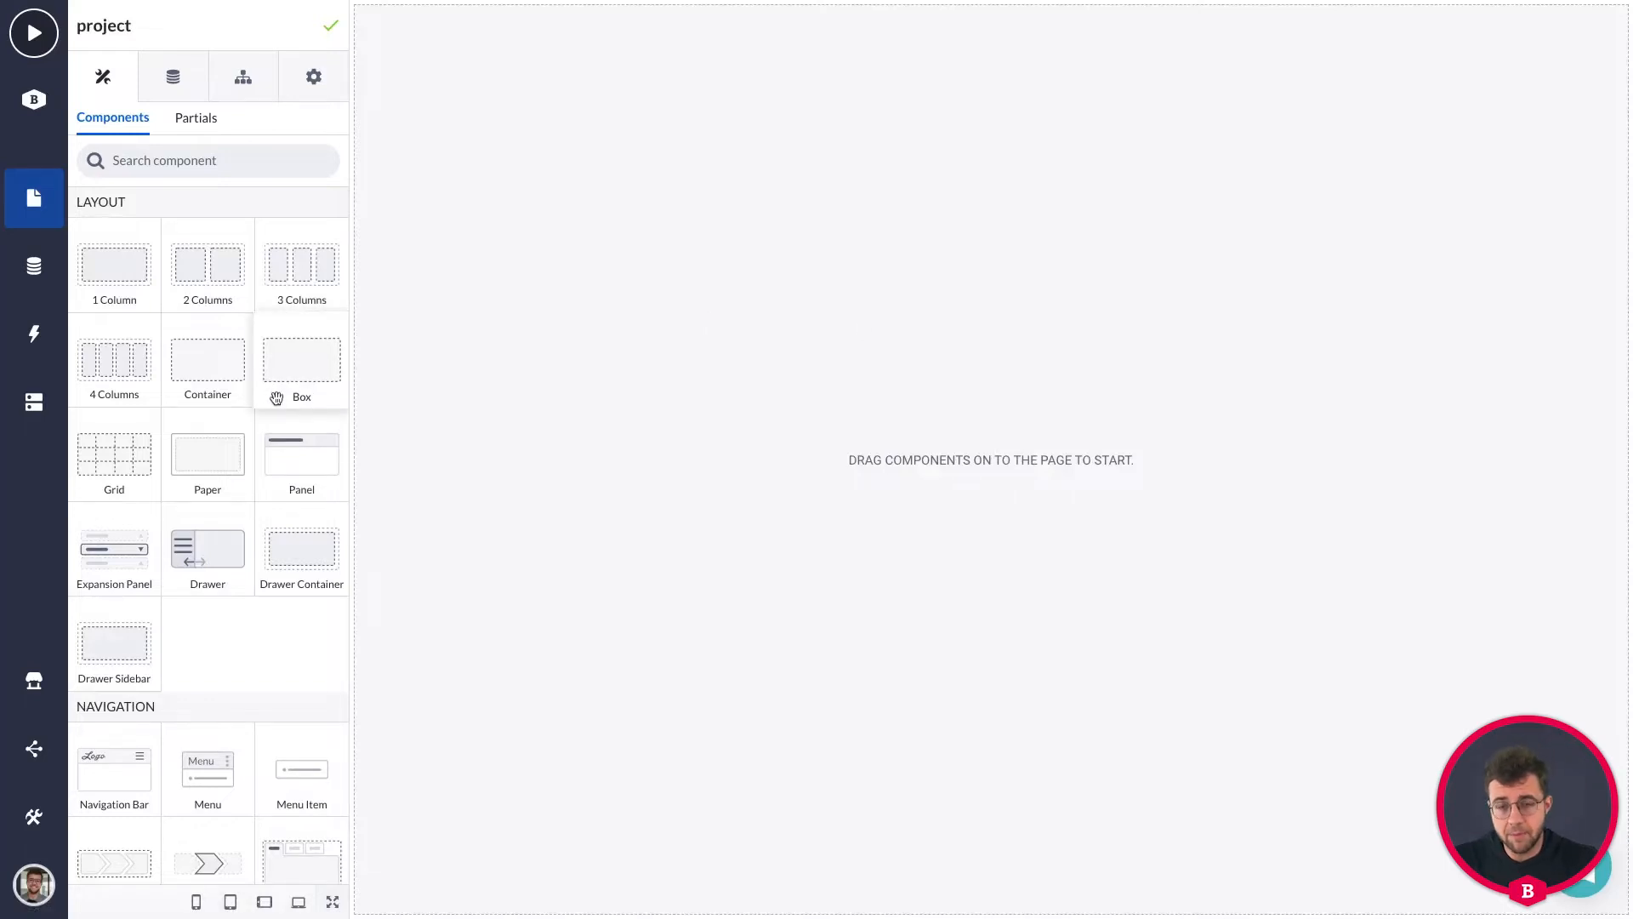
Step: Add a Navigation Bar component to the empty project page
scroll(270, 404, "down", 3)
scroll(263, 405, "down", 1)
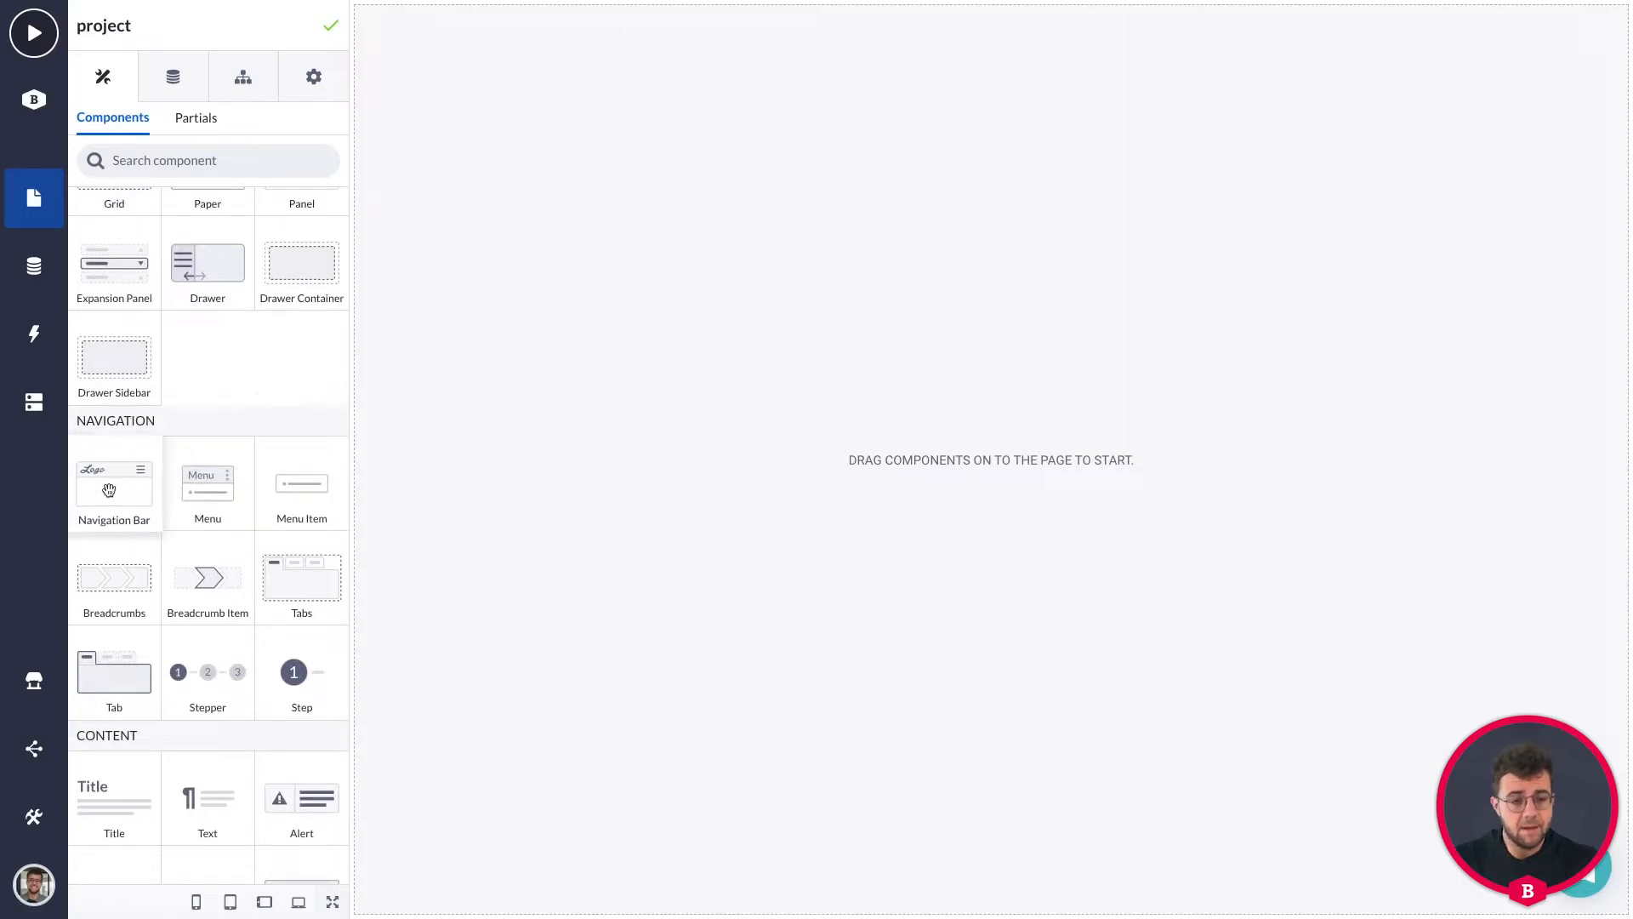
left_click_drag(109, 481, 761, 578)
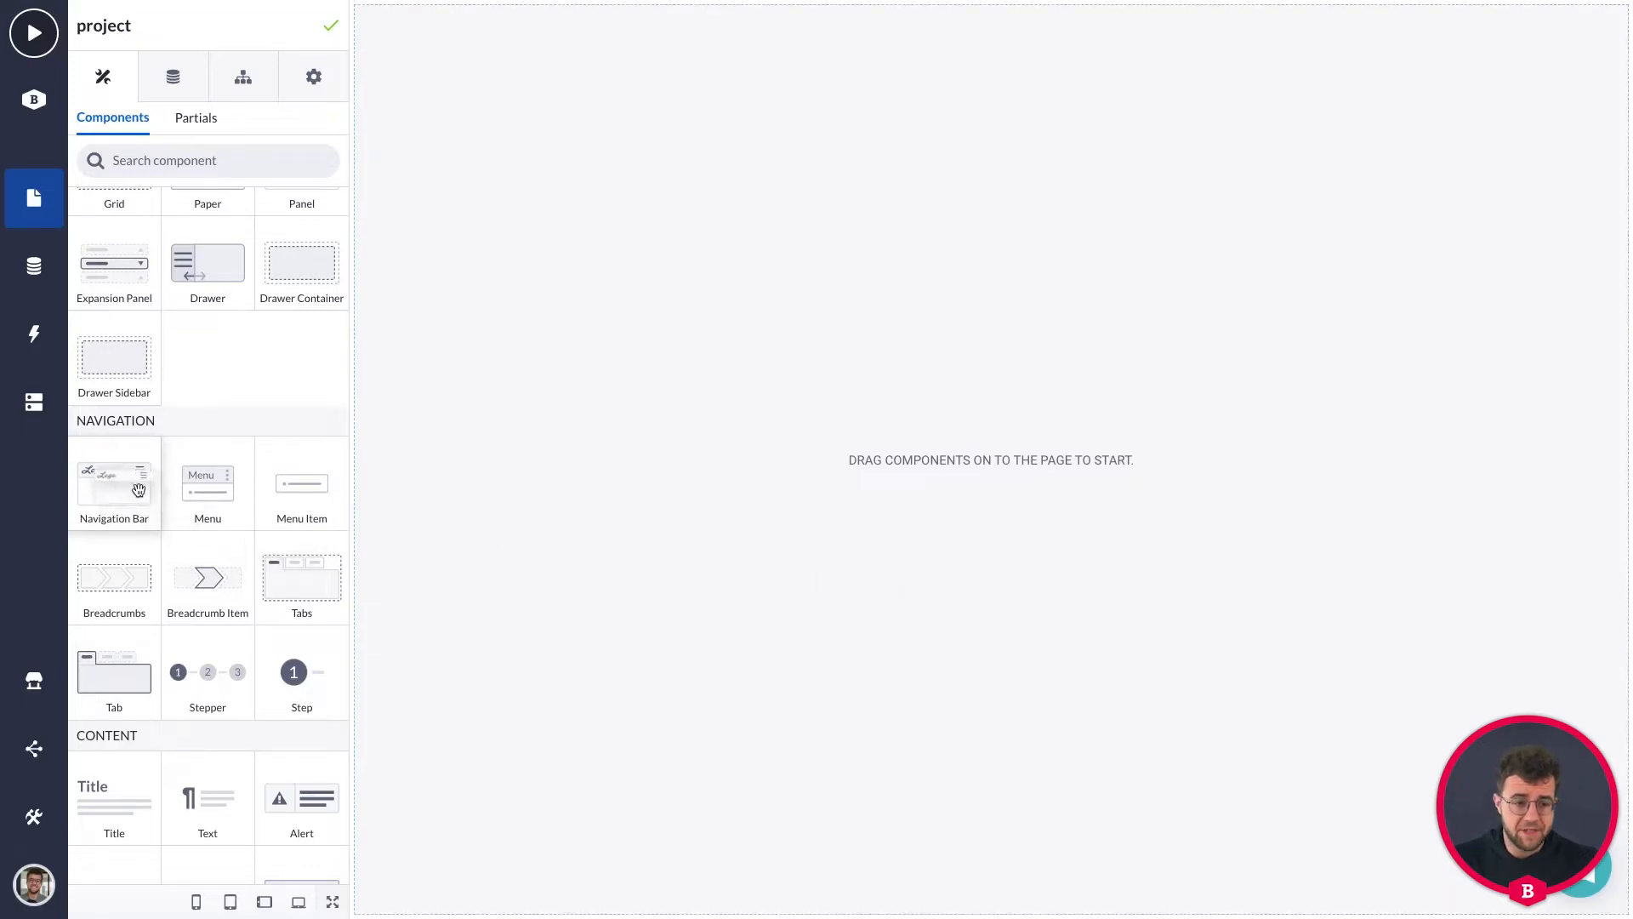
left_click_drag(114, 483, 789, 583)
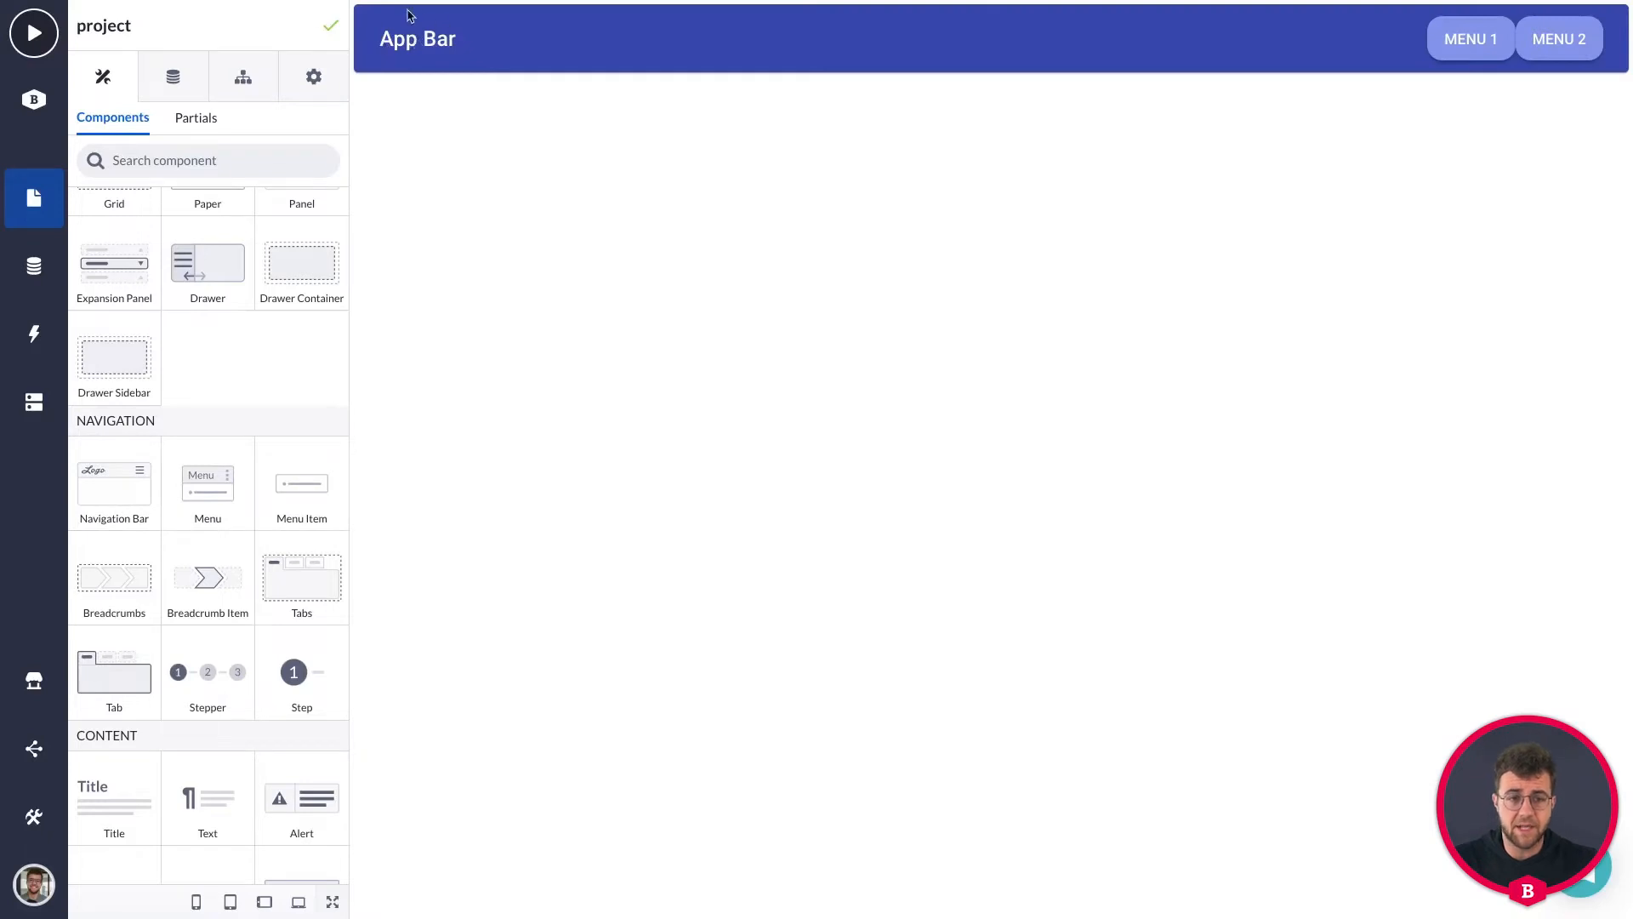
Step: Delete the default app bar from the project page
left_click(387, 20)
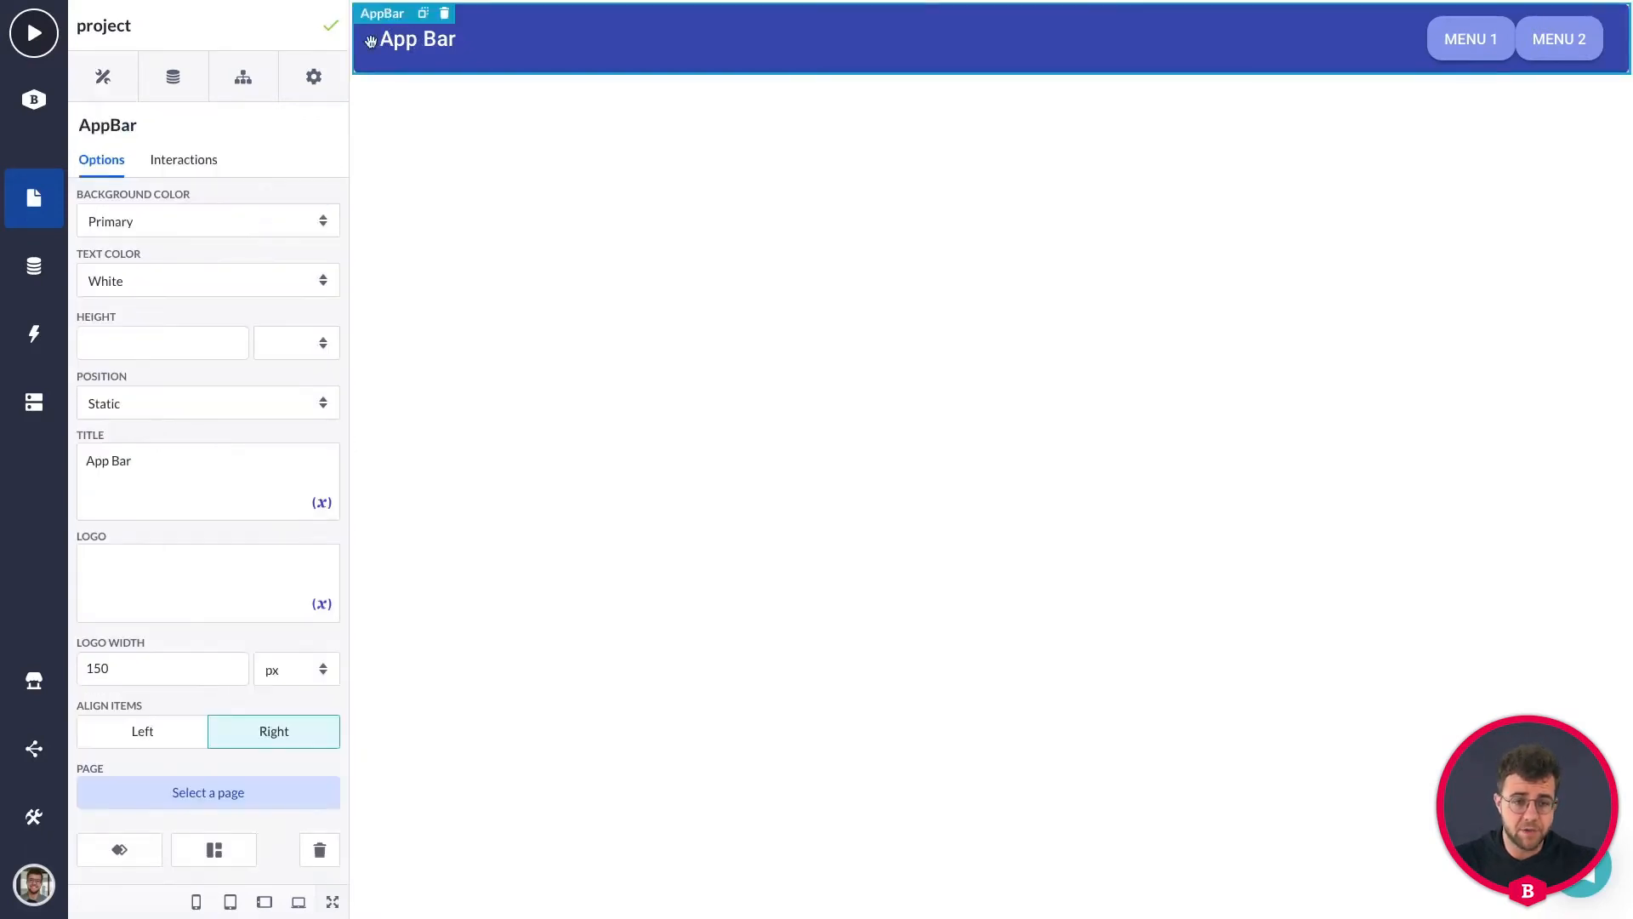
left_click(445, 17)
left_click(1074, 198)
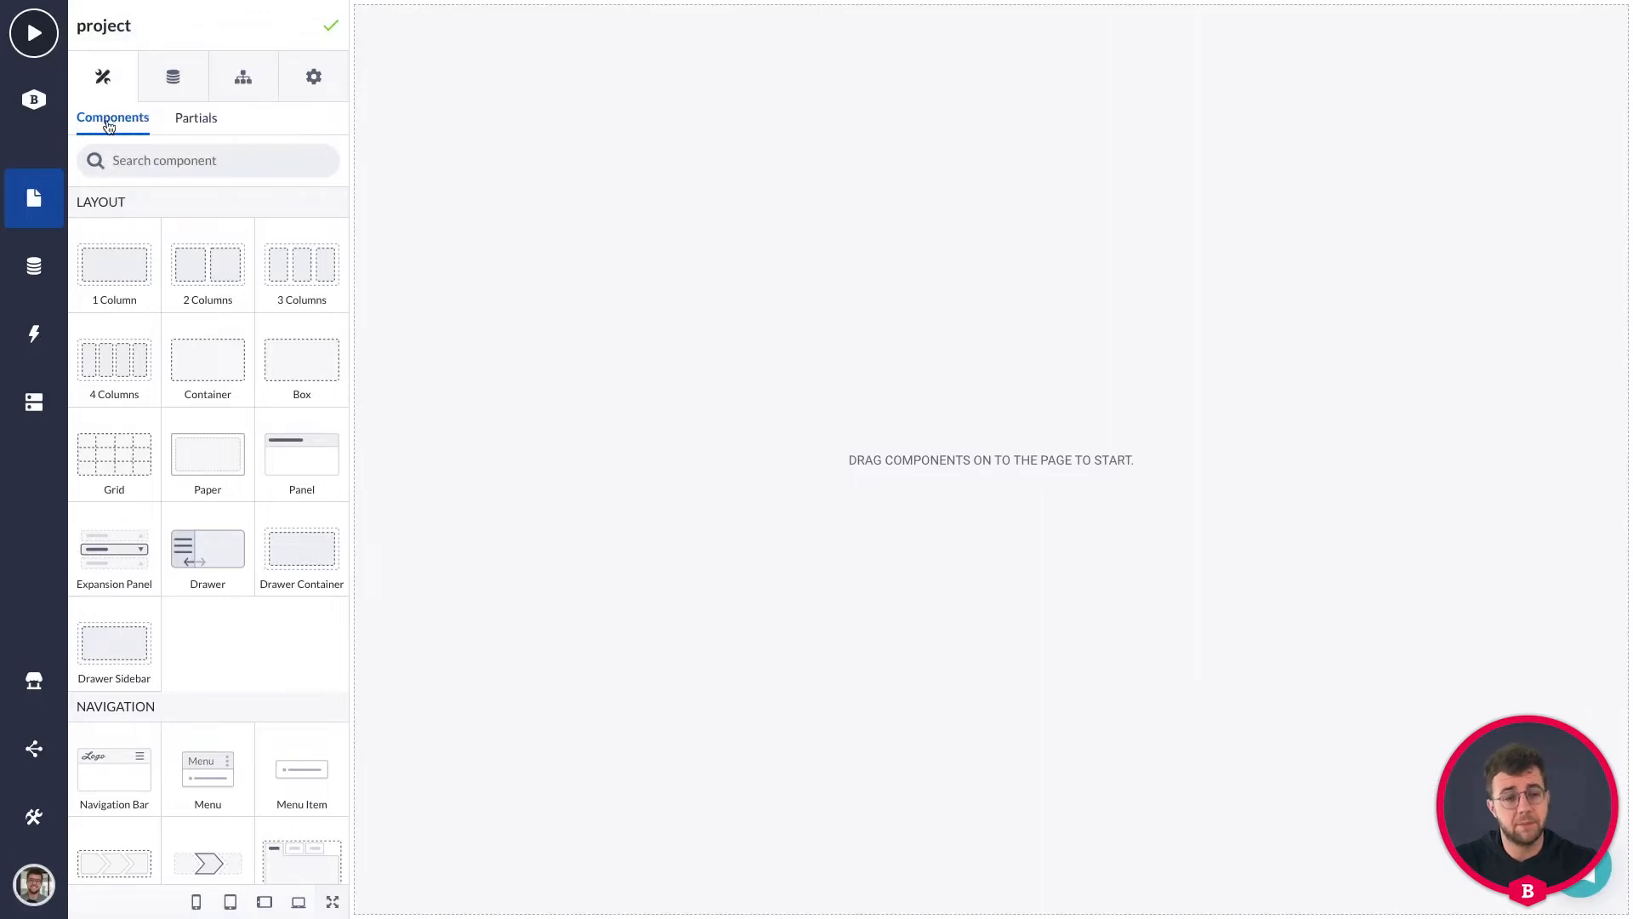
Step: Place the Header partial on the empty project page
left_click(183, 121)
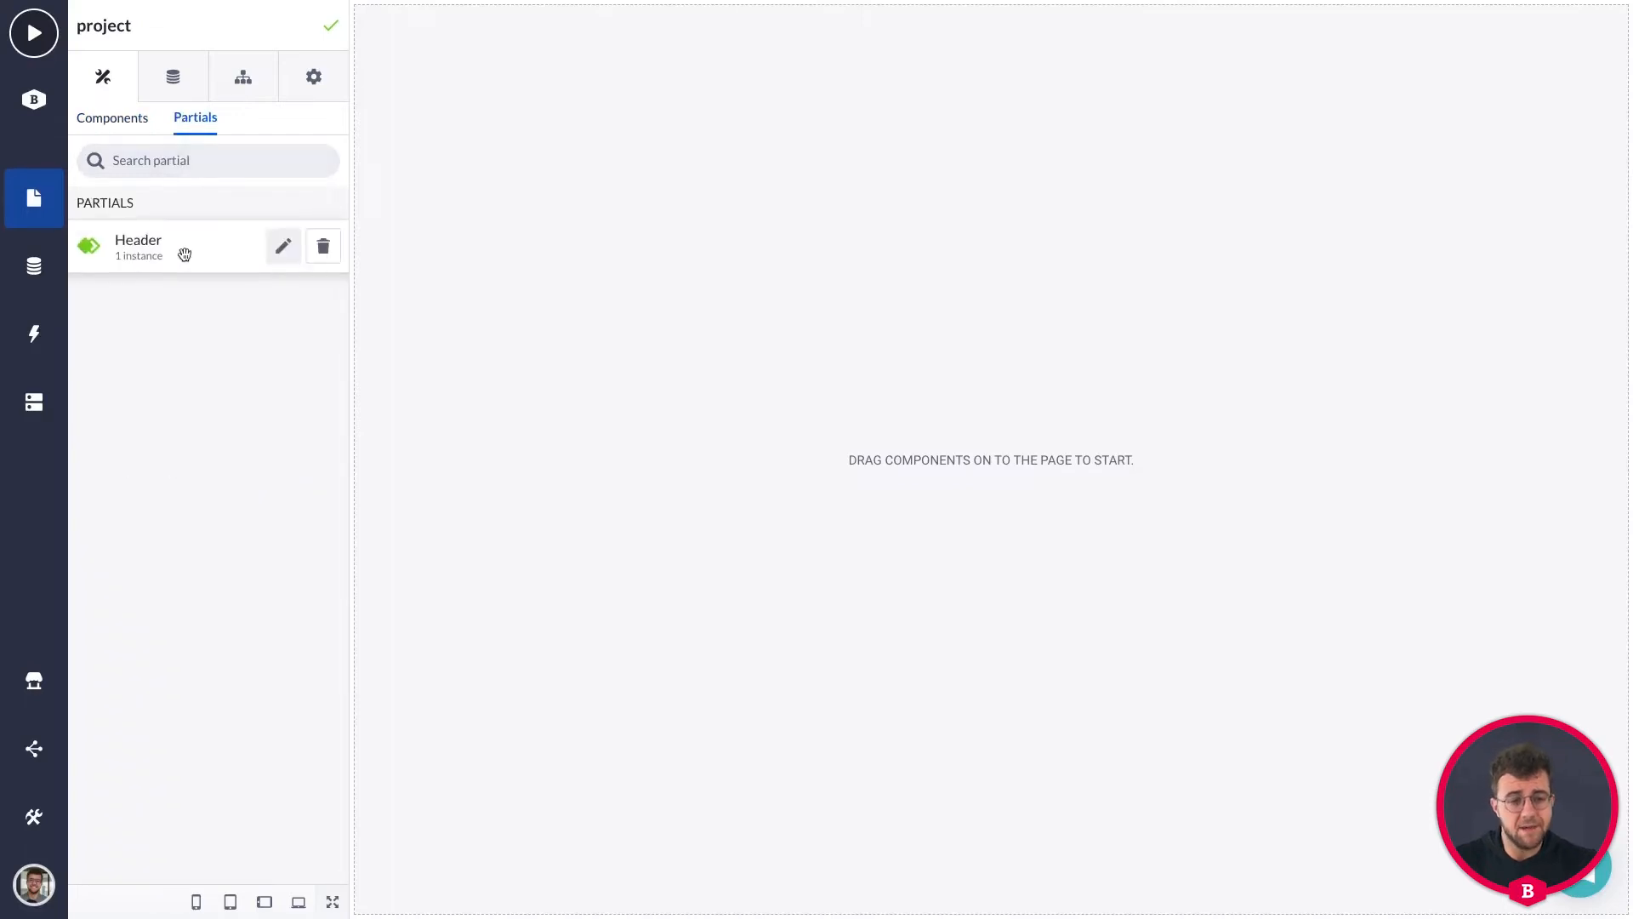
left_click_drag(165, 247, 579, 326)
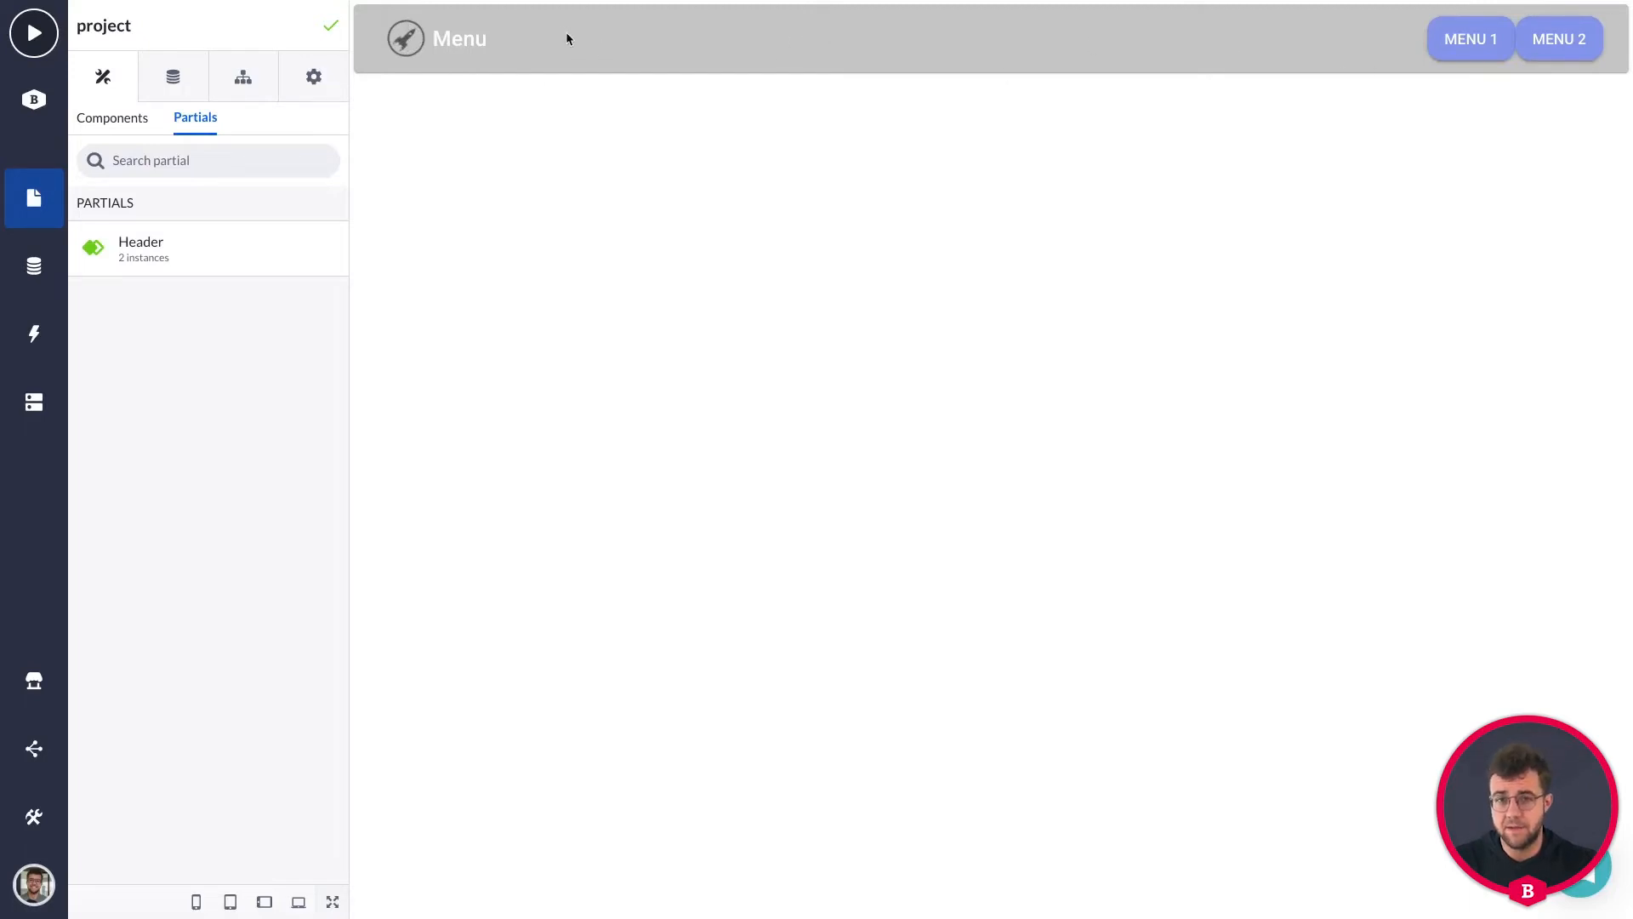
mouse_move(156, 255)
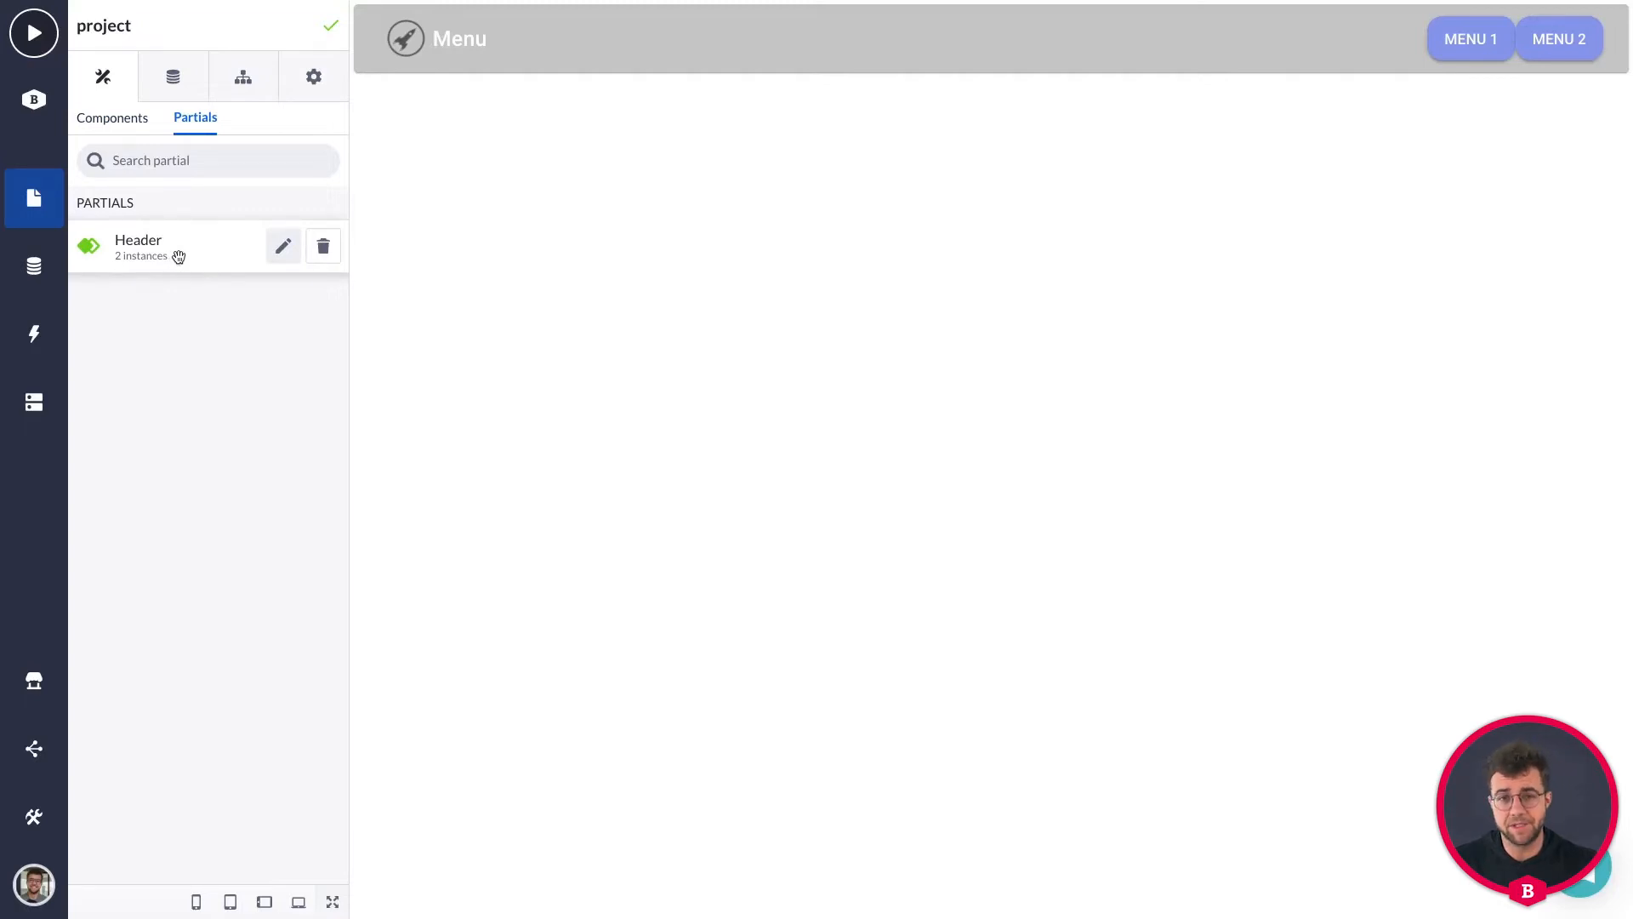
Step: Add a 1 Column layout below the header on the project page and place a Title component inside it
left_click(112, 117)
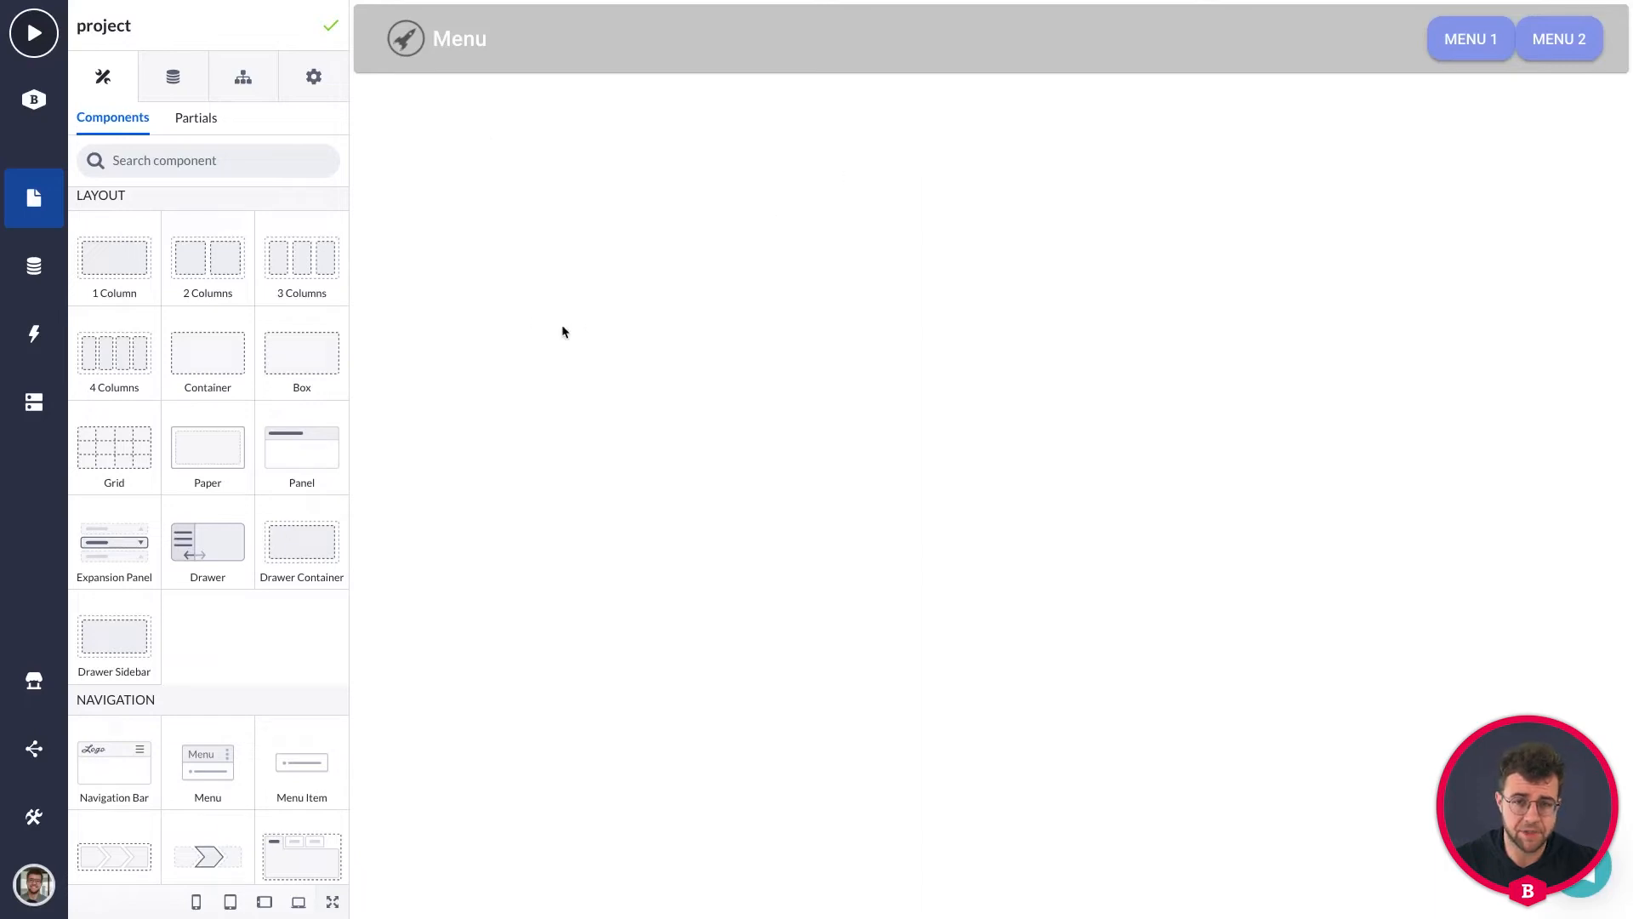
left_click_drag(119, 265, 749, 364)
scroll(118, 393, "down", 3)
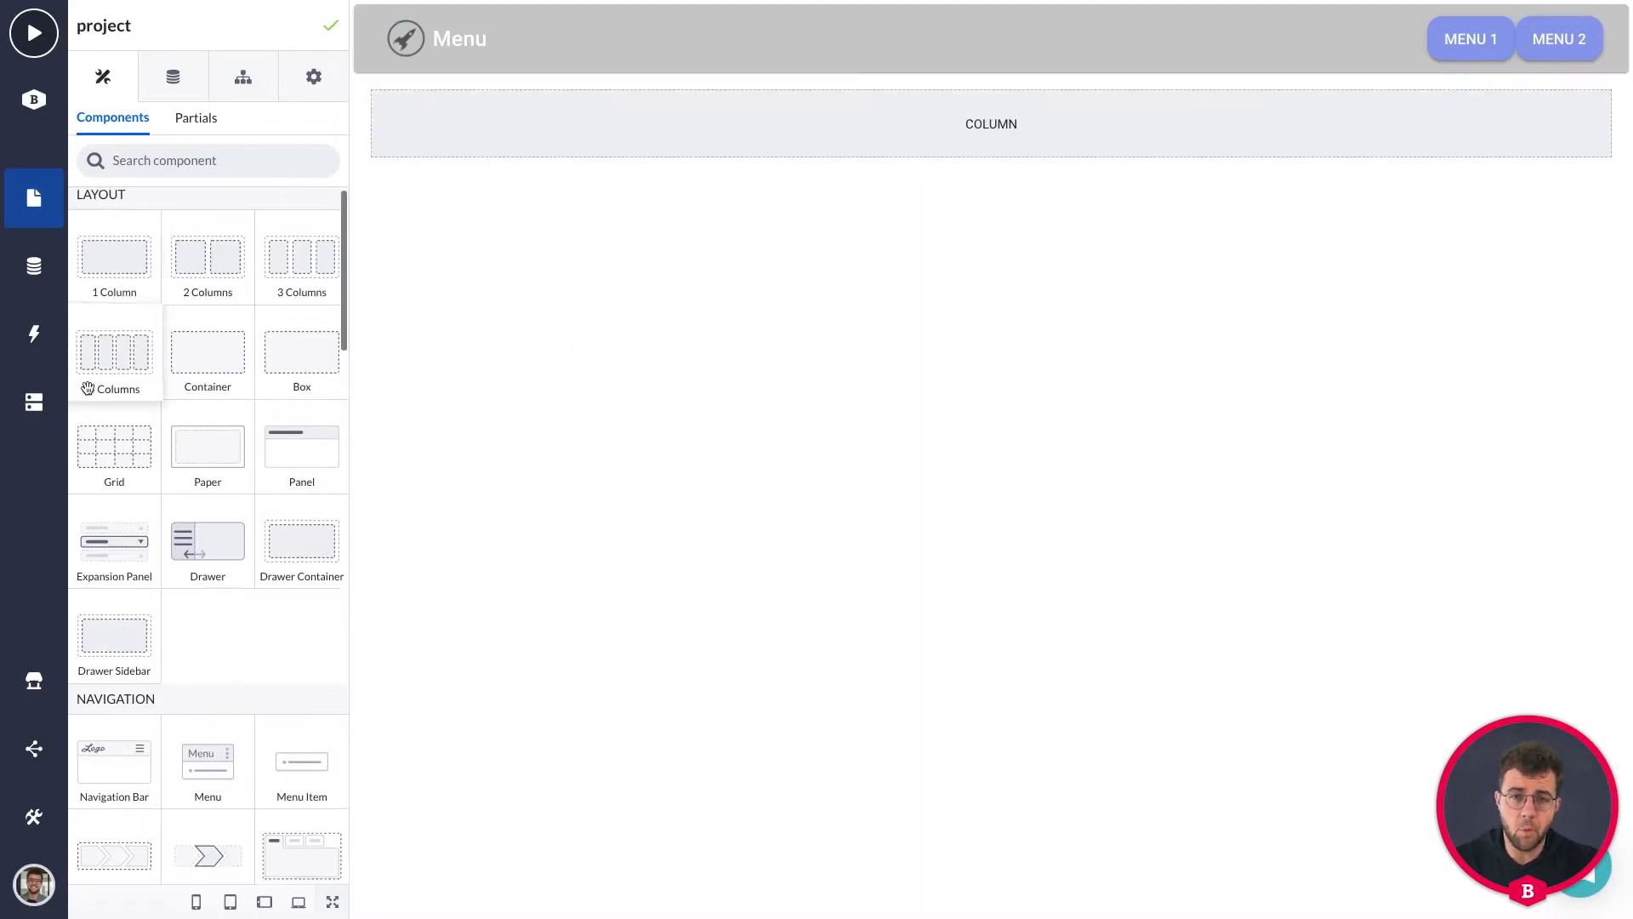
scroll(118, 393, "down", 3)
left_click_drag(104, 571, 689, 128)
Step: Set the title's content to "Project Page" and center its text
left_click(209, 253)
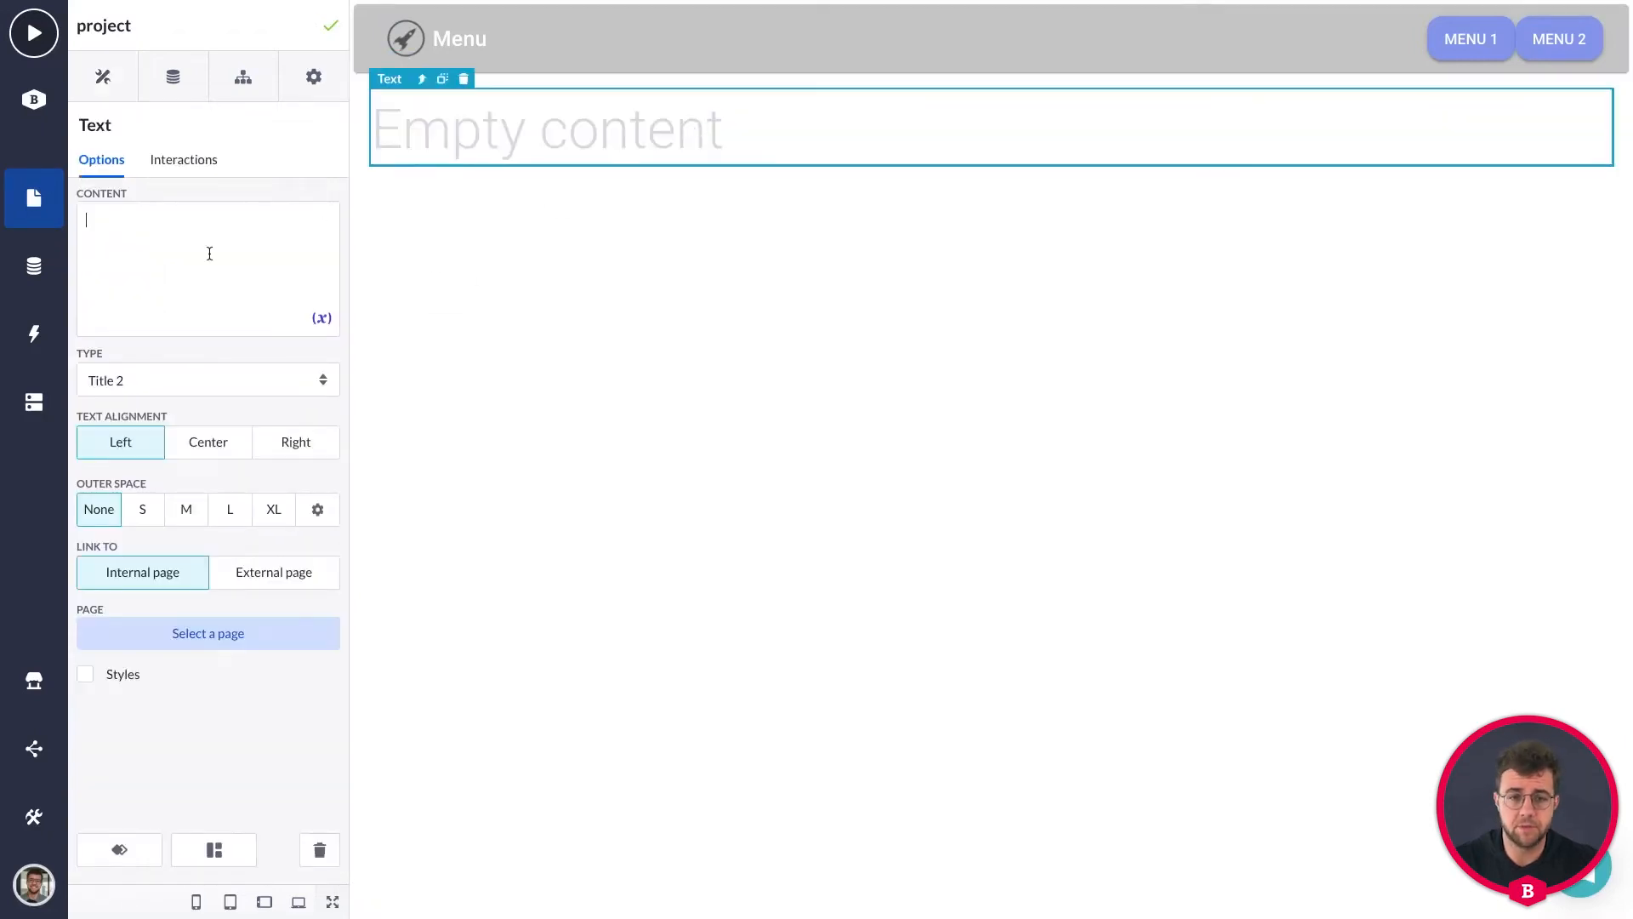
type("Project Page")
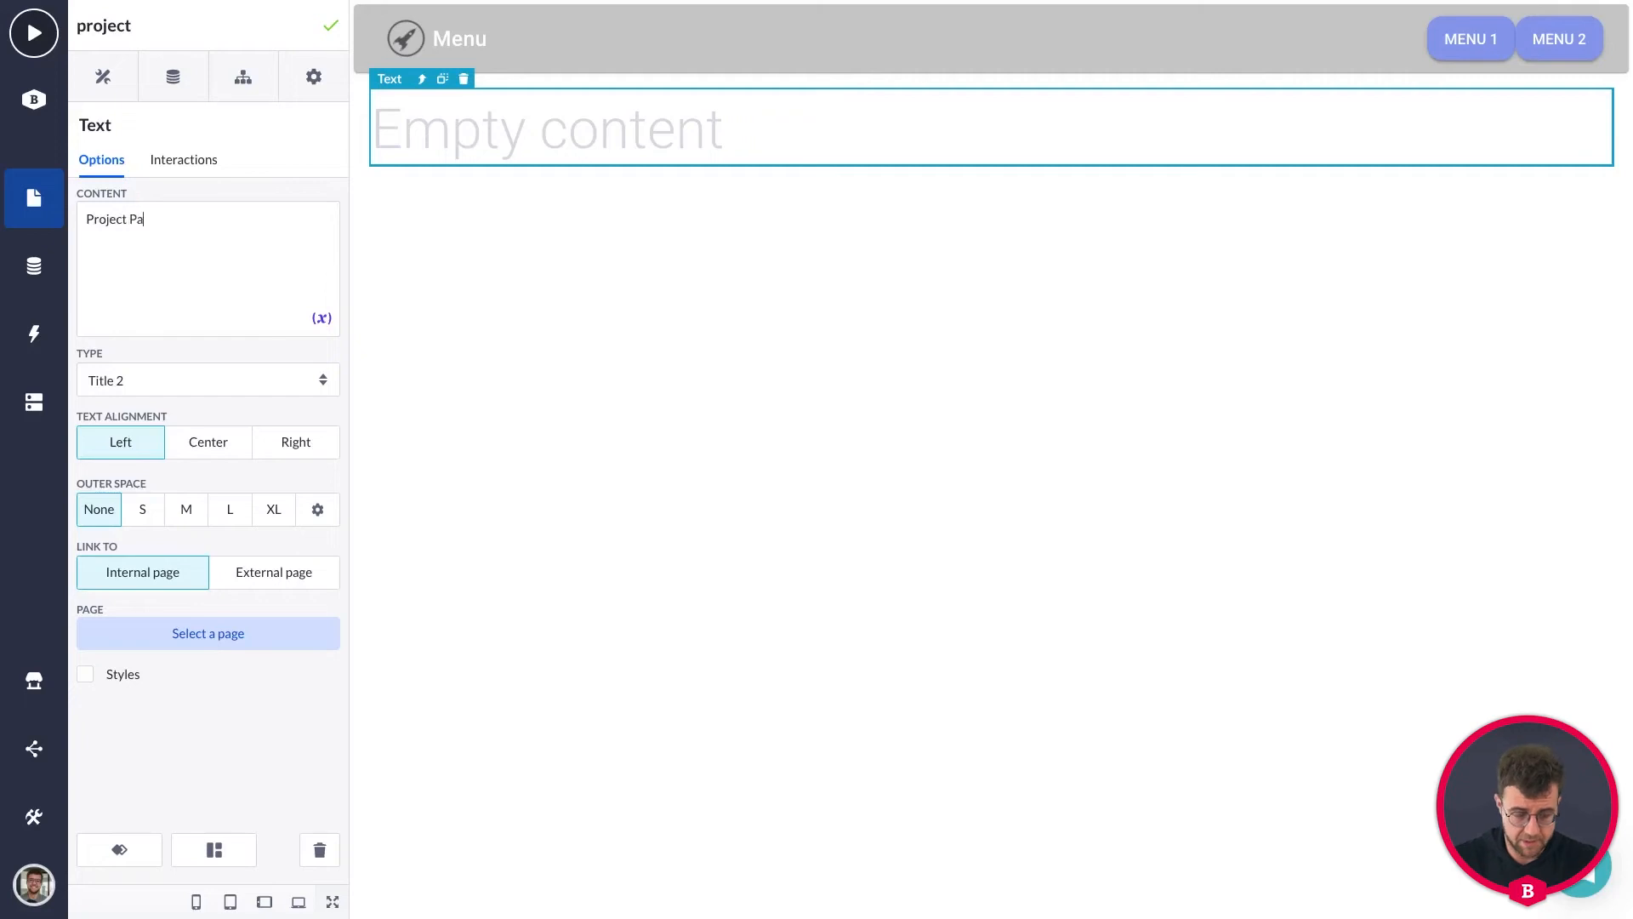
left_click(768, 252)
left_click(657, 129)
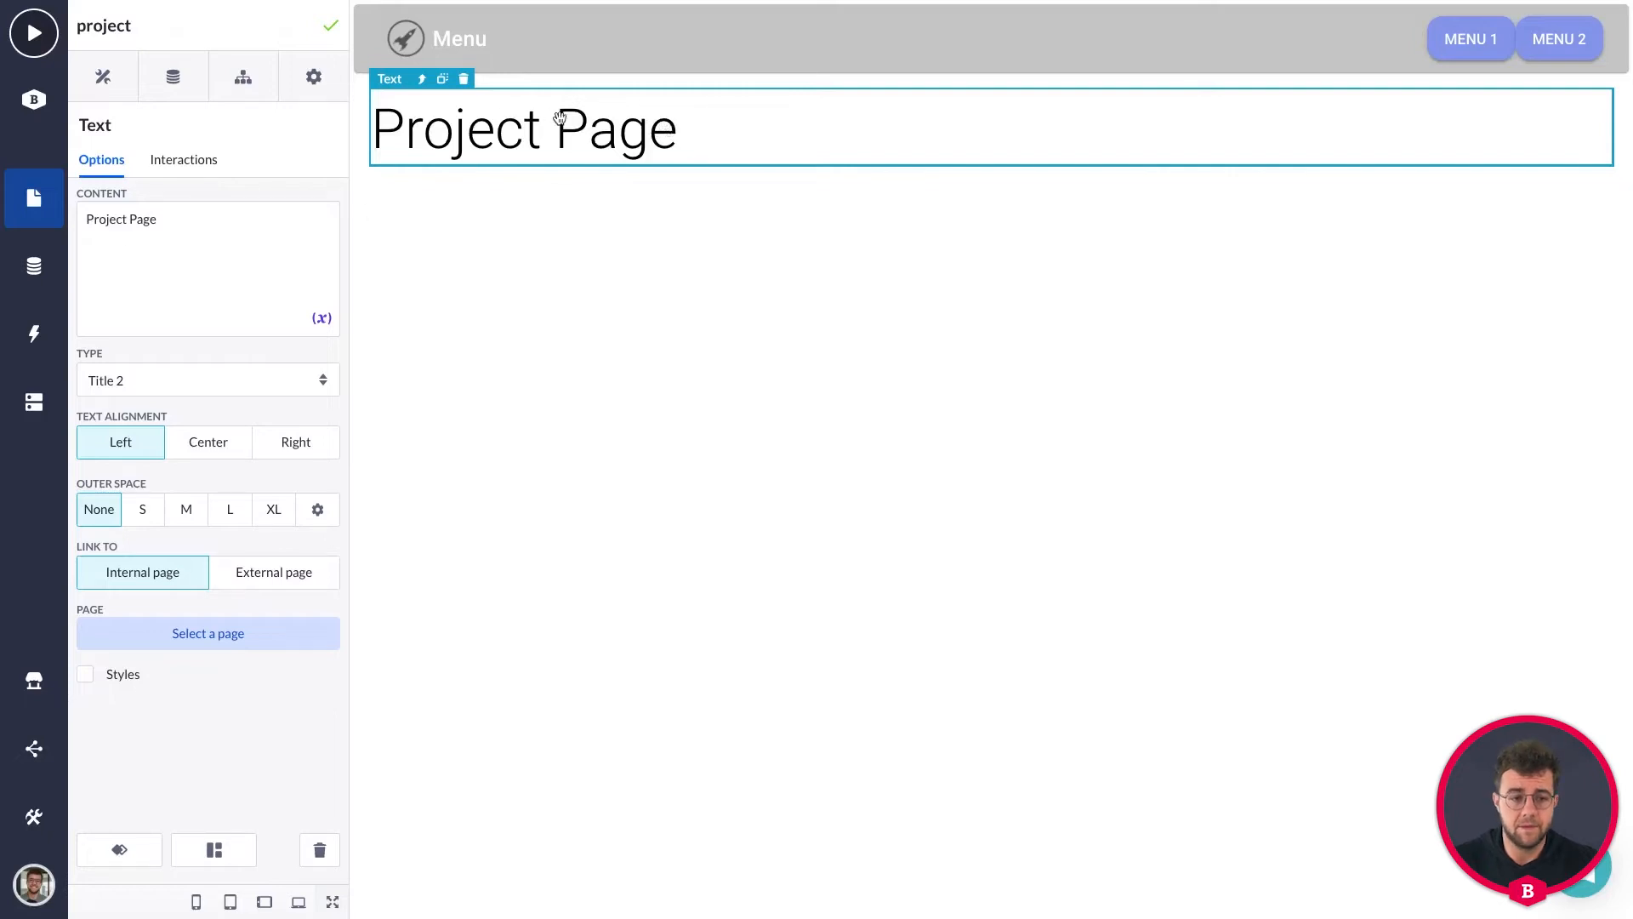
left_click(232, 443)
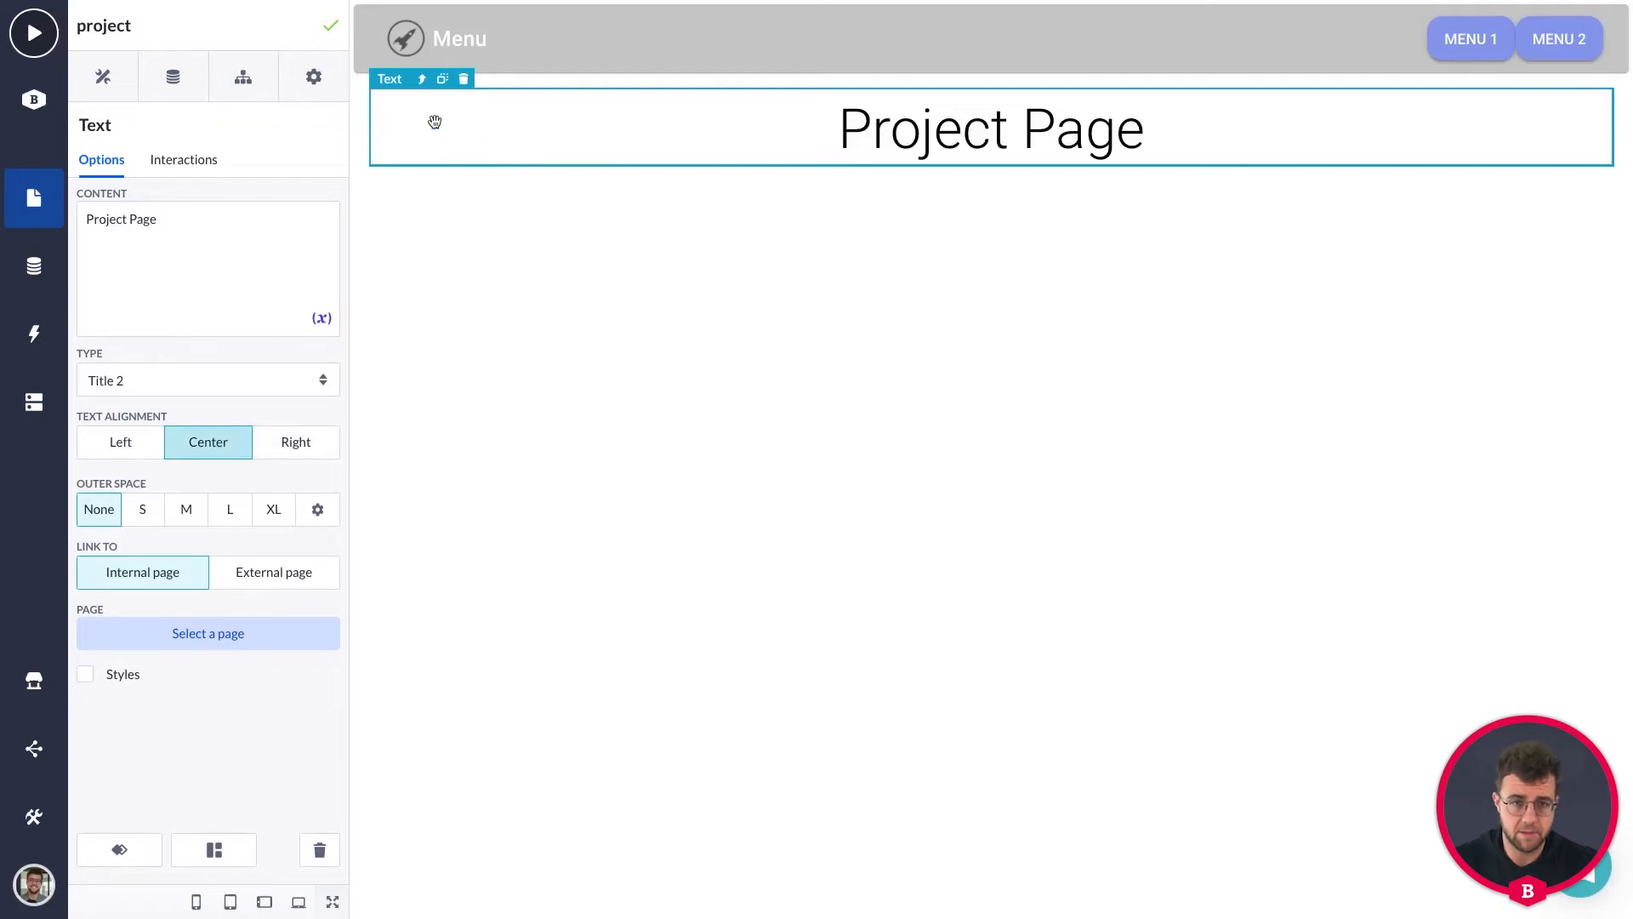
Step: Set the title column's width to 6 for the default, tablet landscape, tablet portrait and mobile sizes
left_click(417, 82)
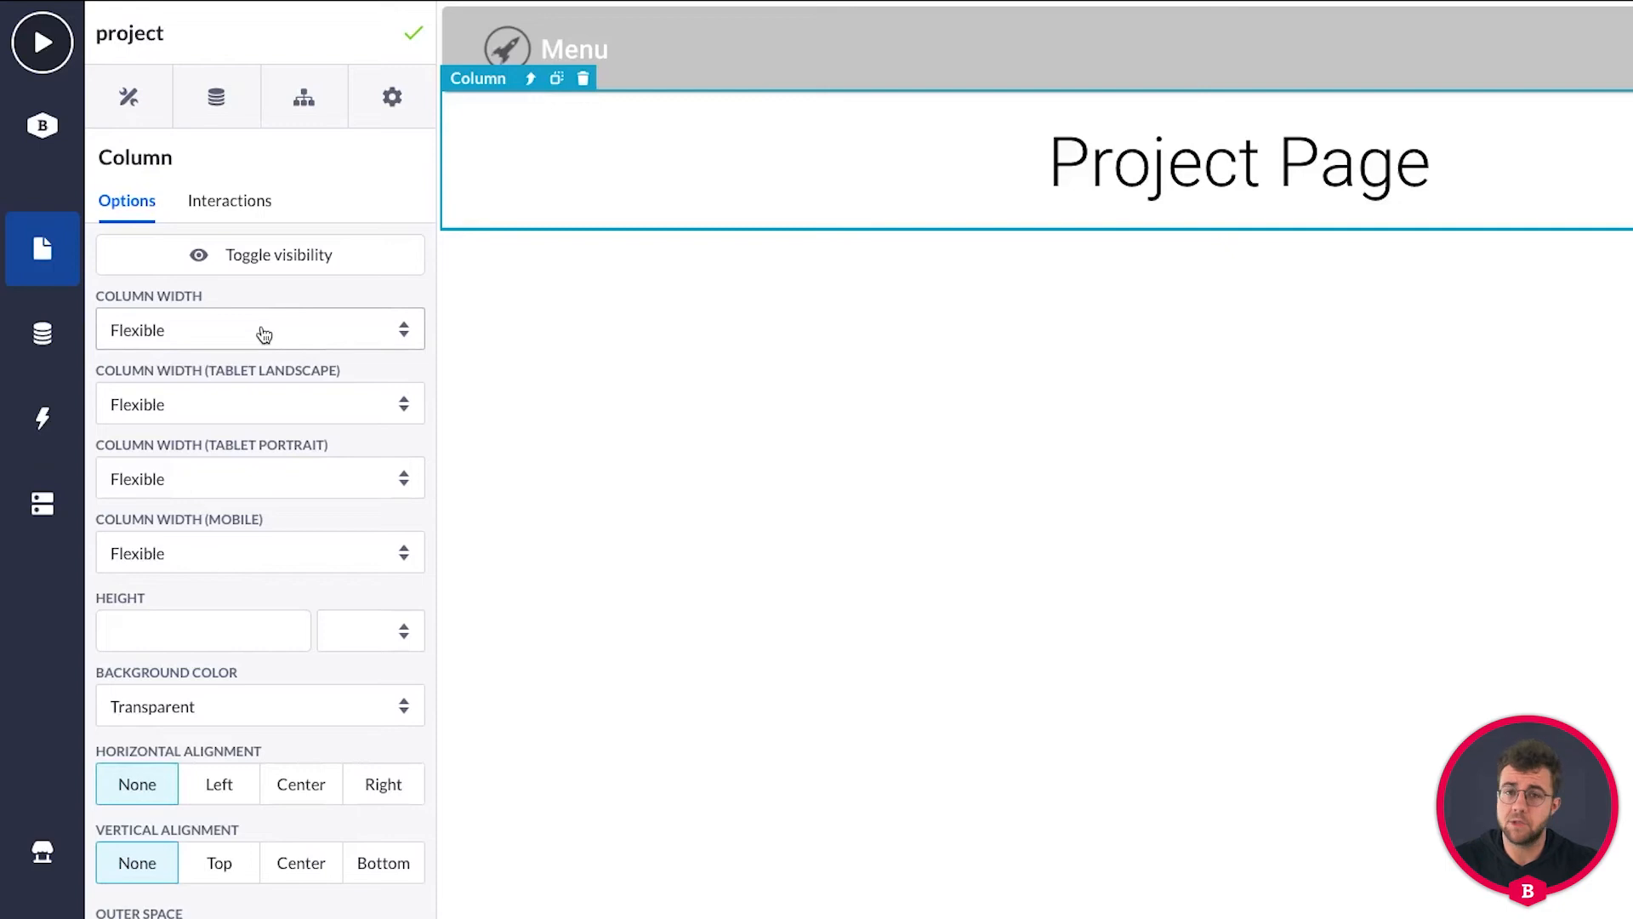
left_click(215, 334)
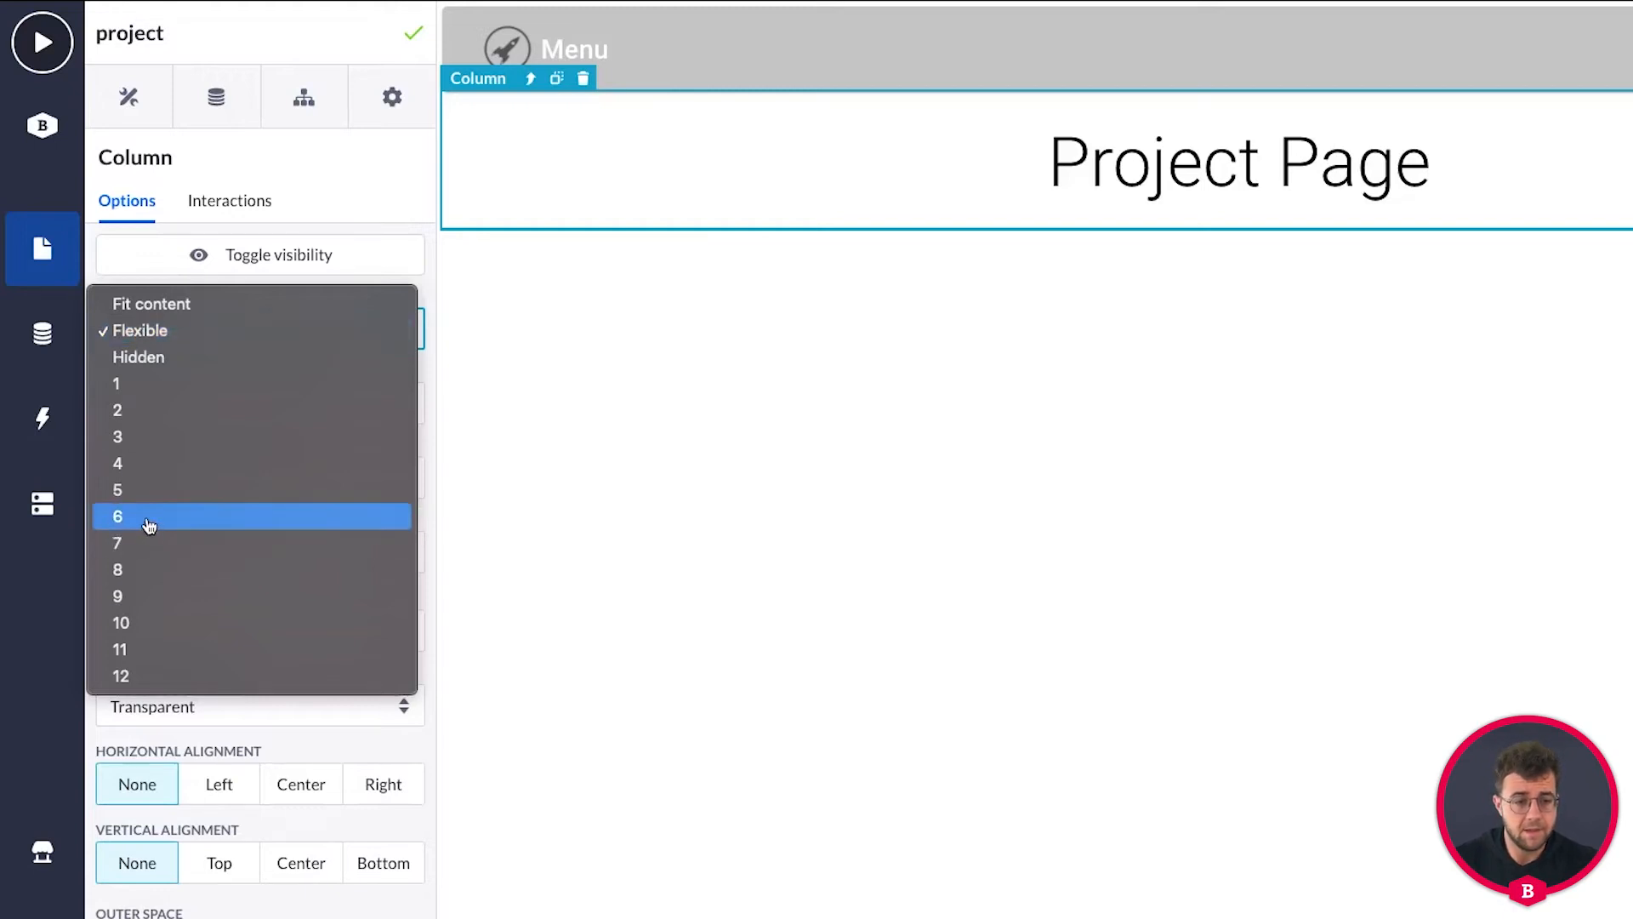
left_click(149, 523)
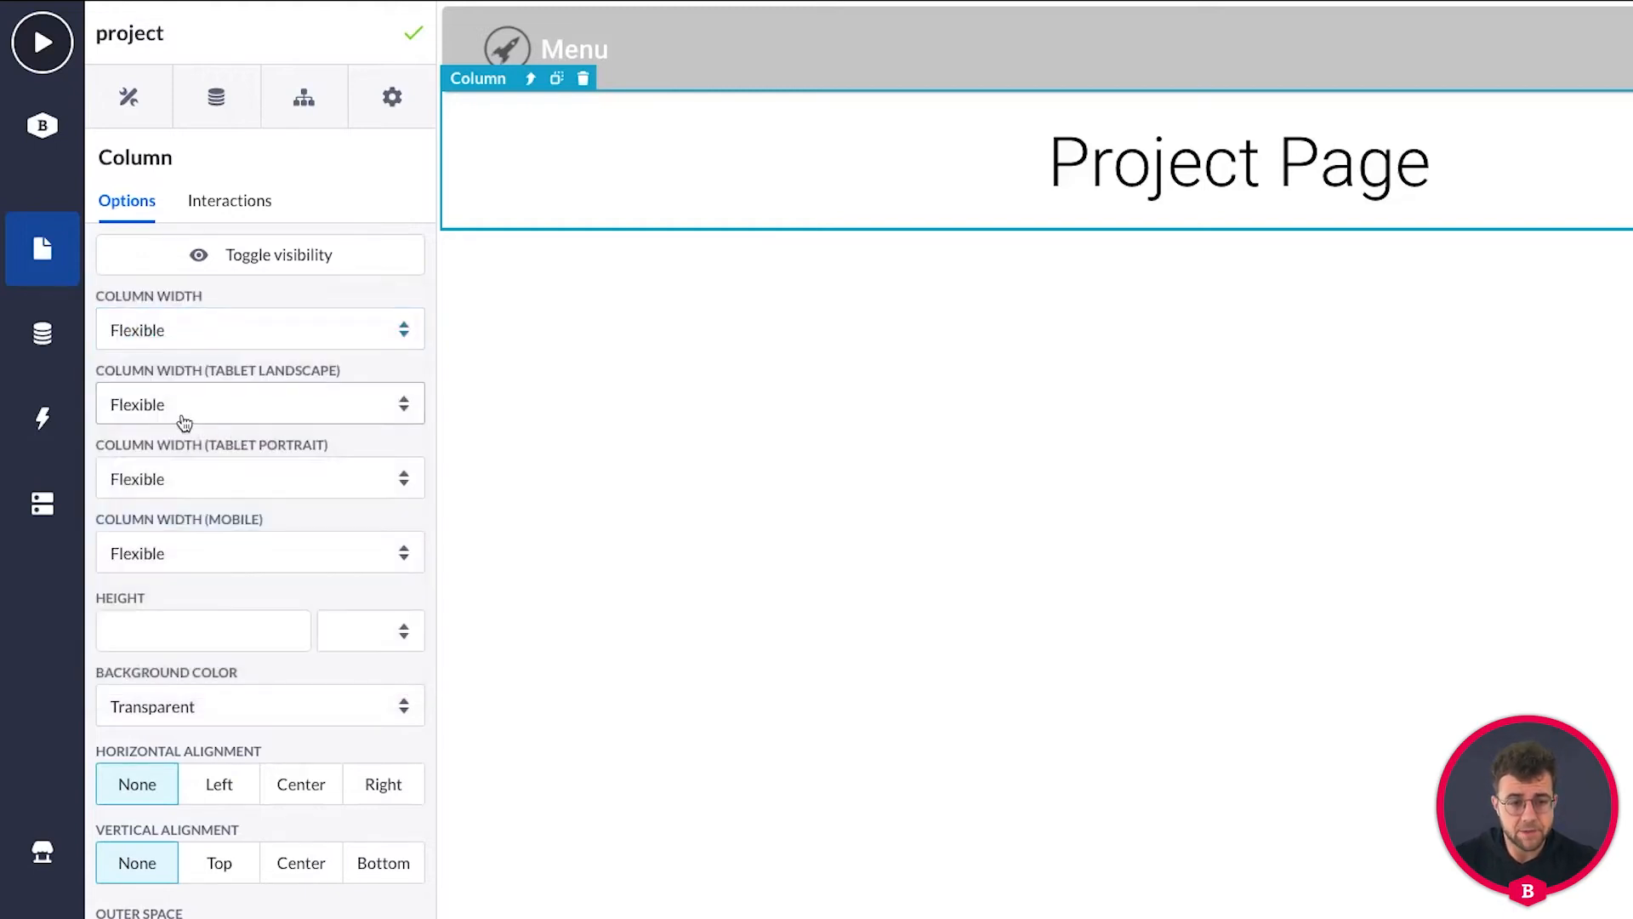
left_click(182, 417)
left_click(114, 591)
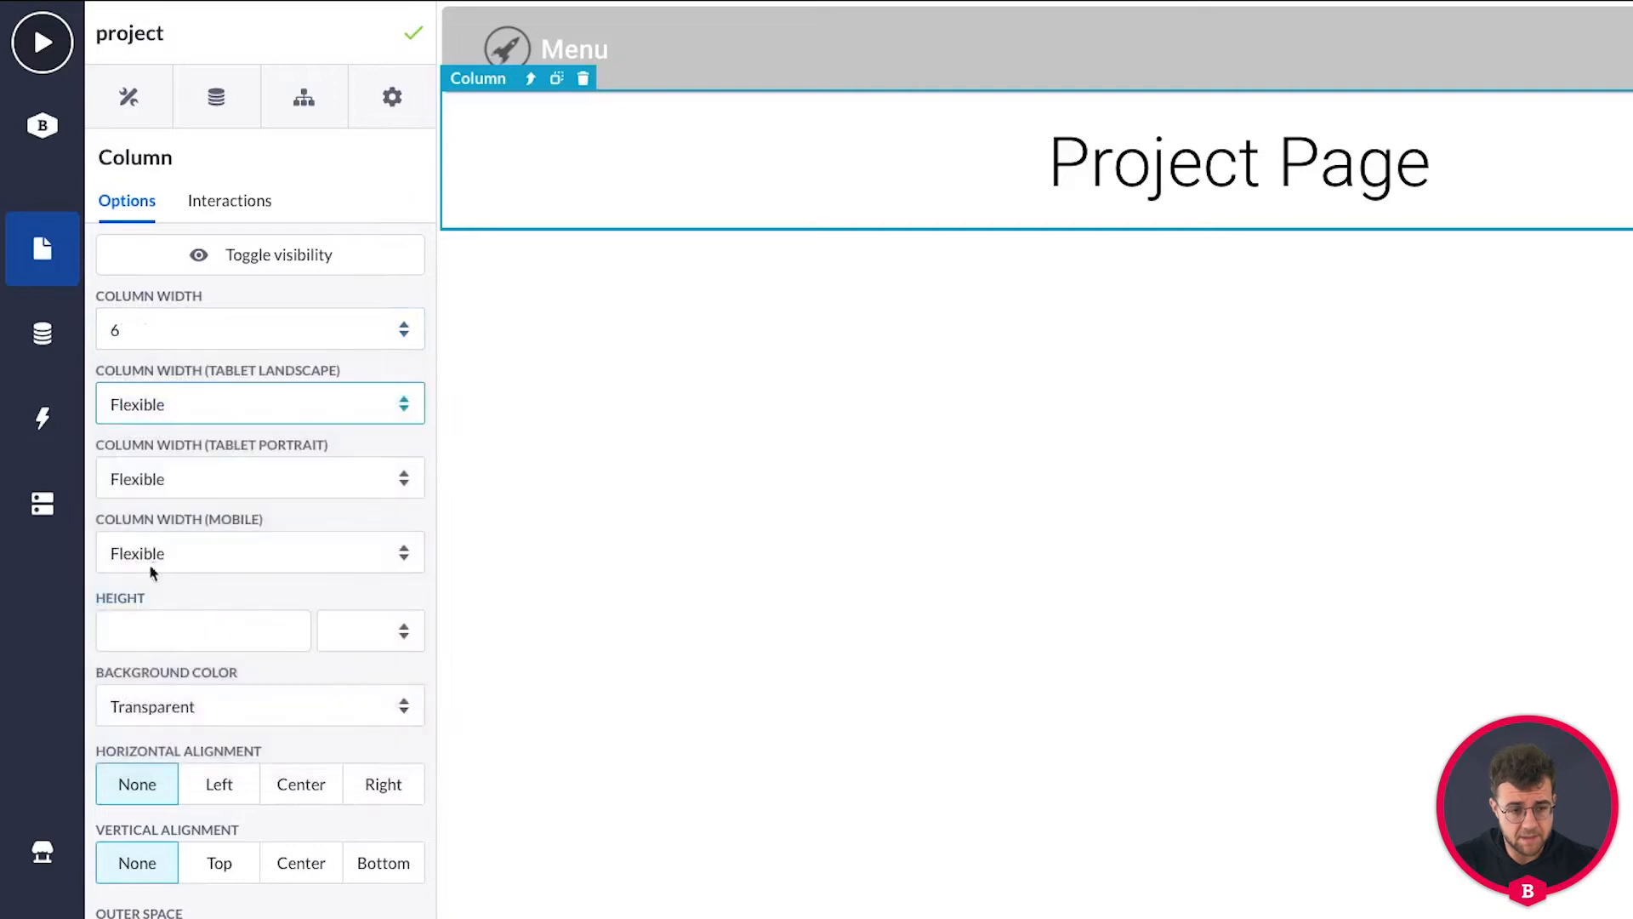
left_click(160, 477)
left_click(226, 664)
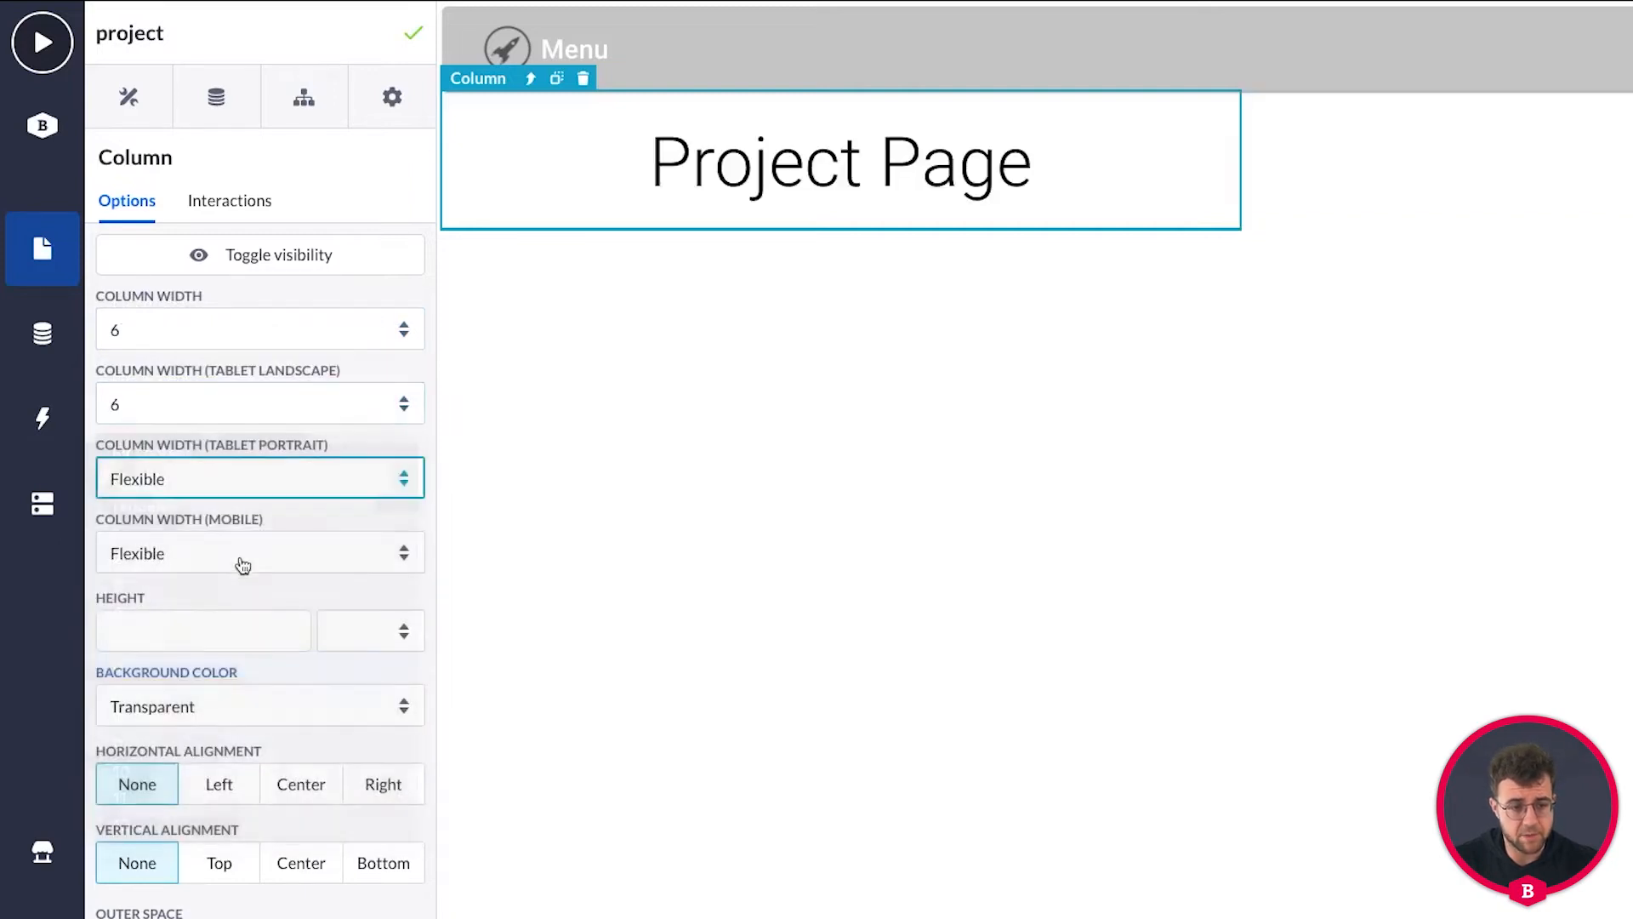
left_click(238, 554)
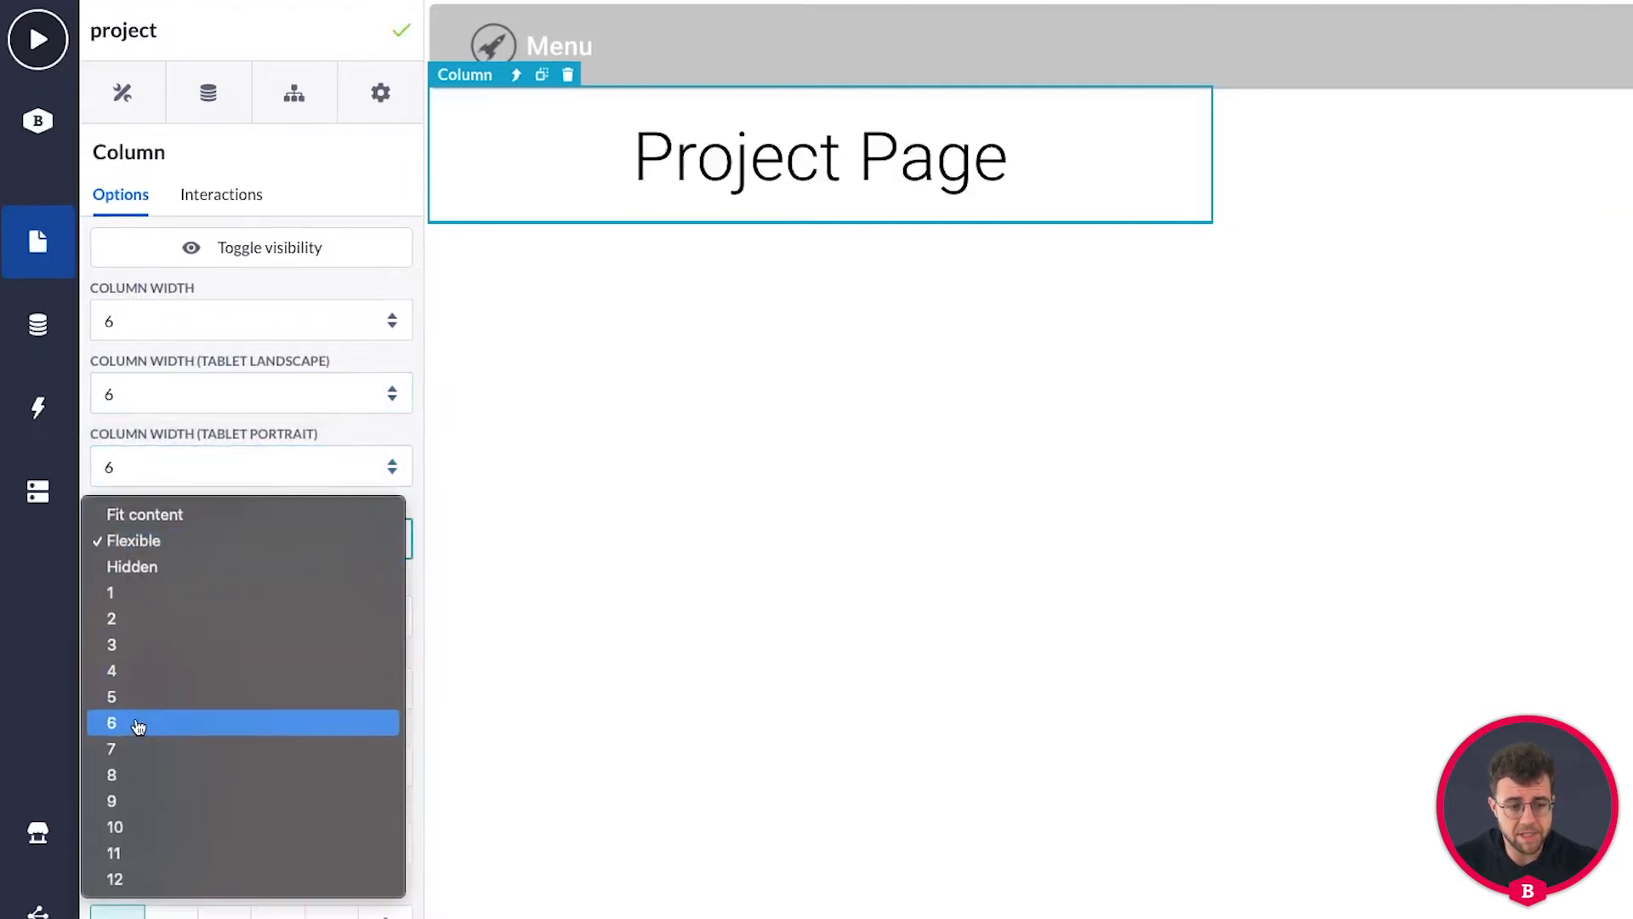
left_click(142, 741)
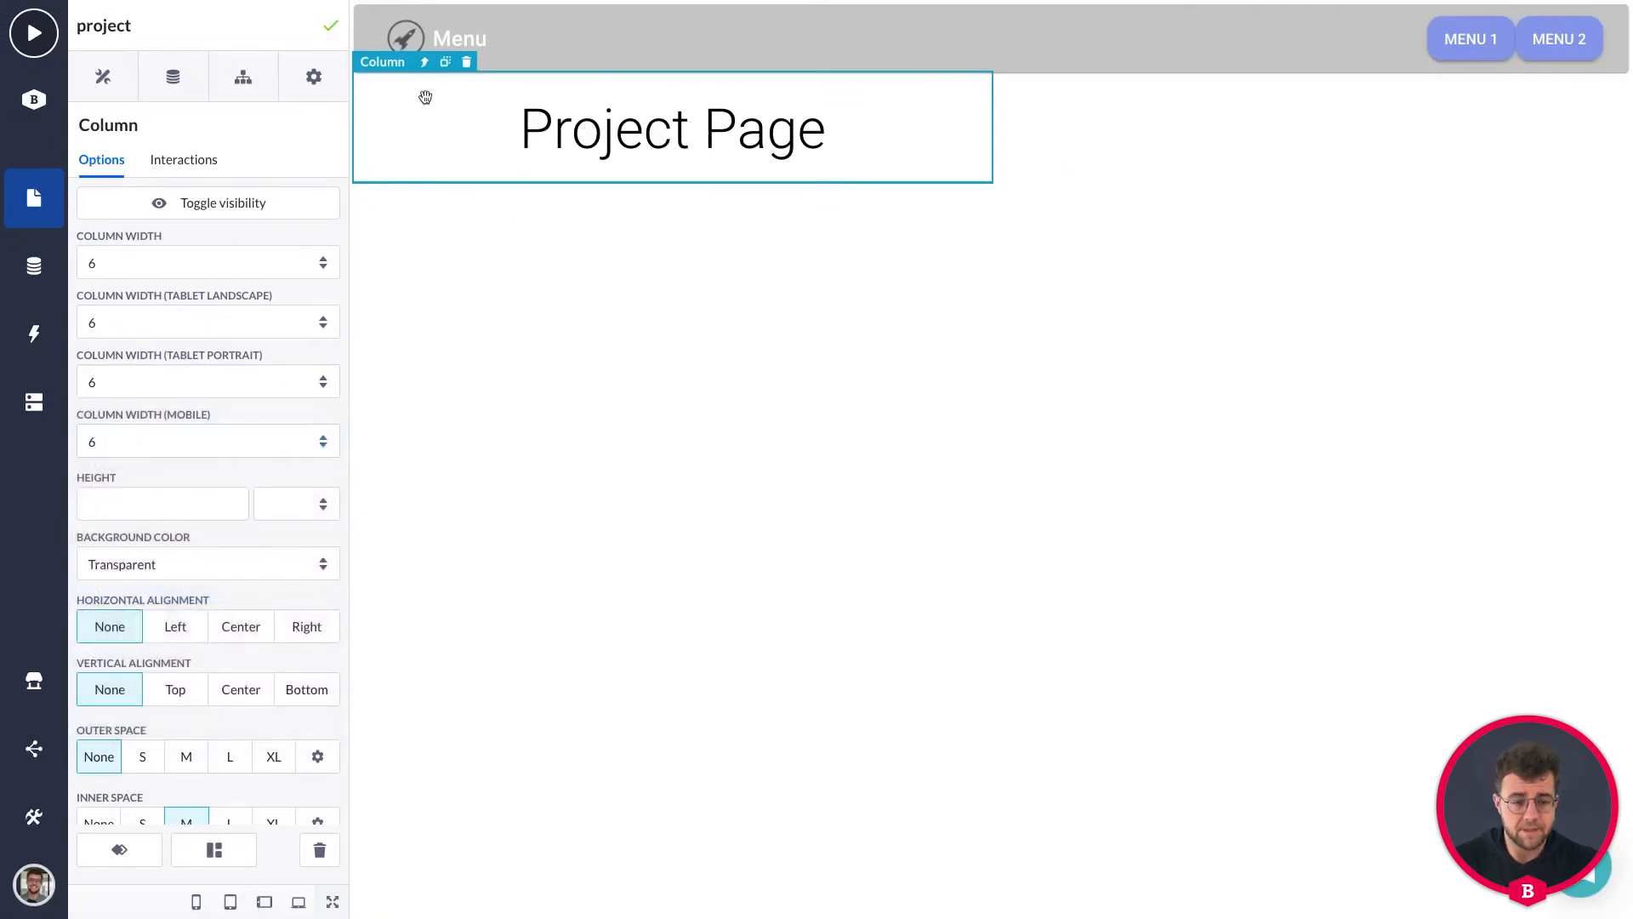
Step: Duplicate the column holding the Project Page title and delete the copied title from the duplicate
left_click(587, 107)
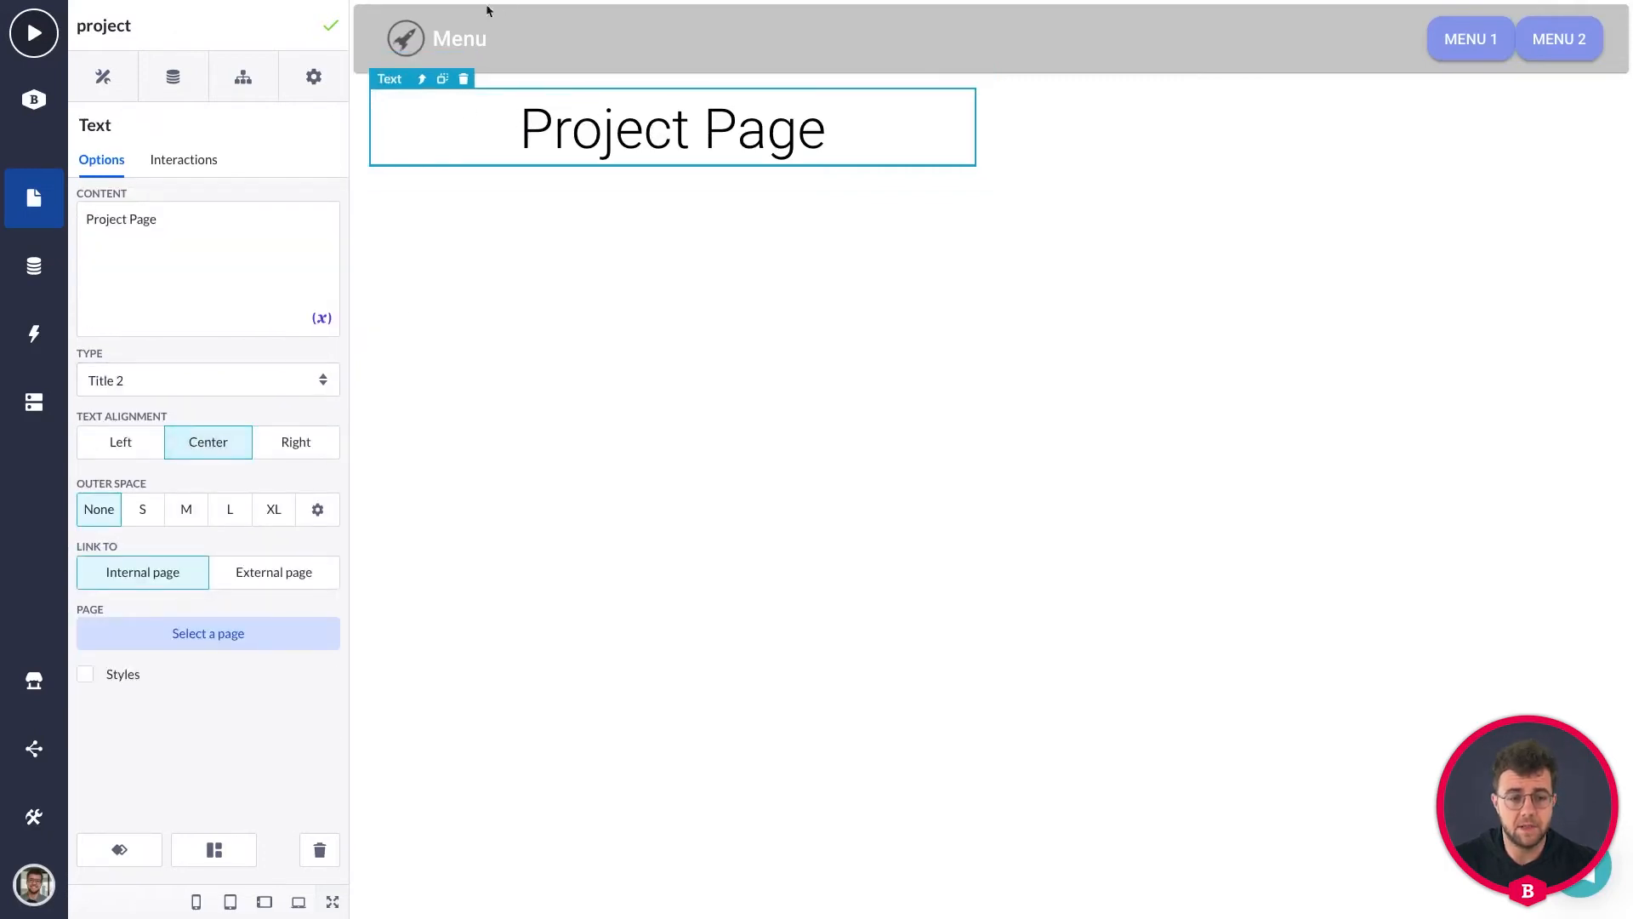
left_click(418, 84)
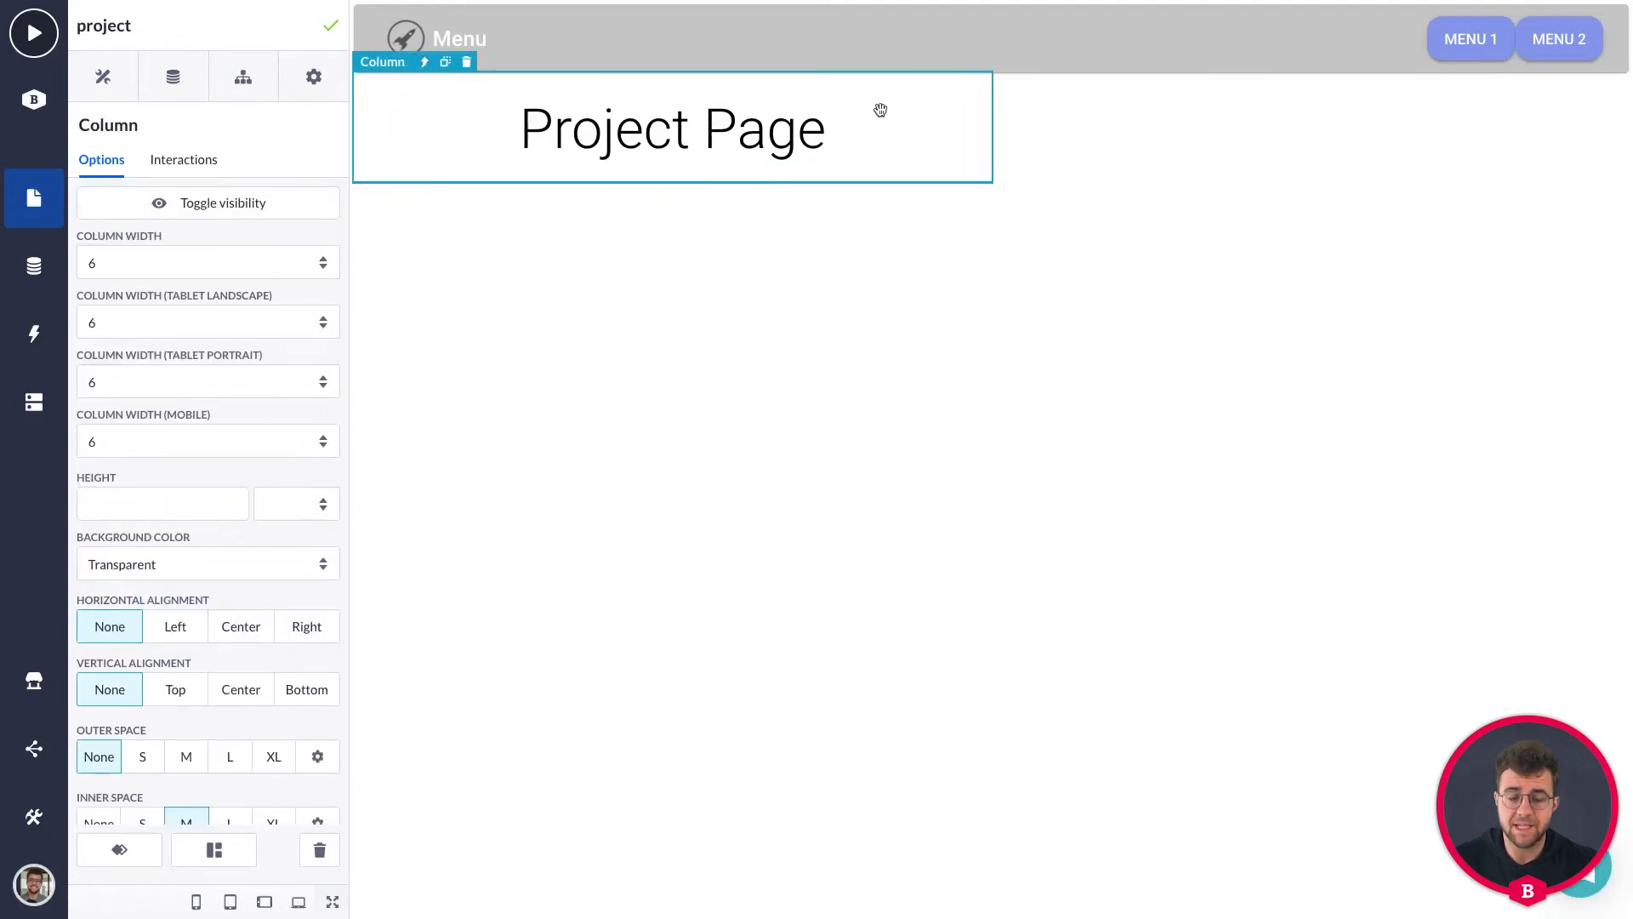
left_click(445, 61)
left_click(1161, 141)
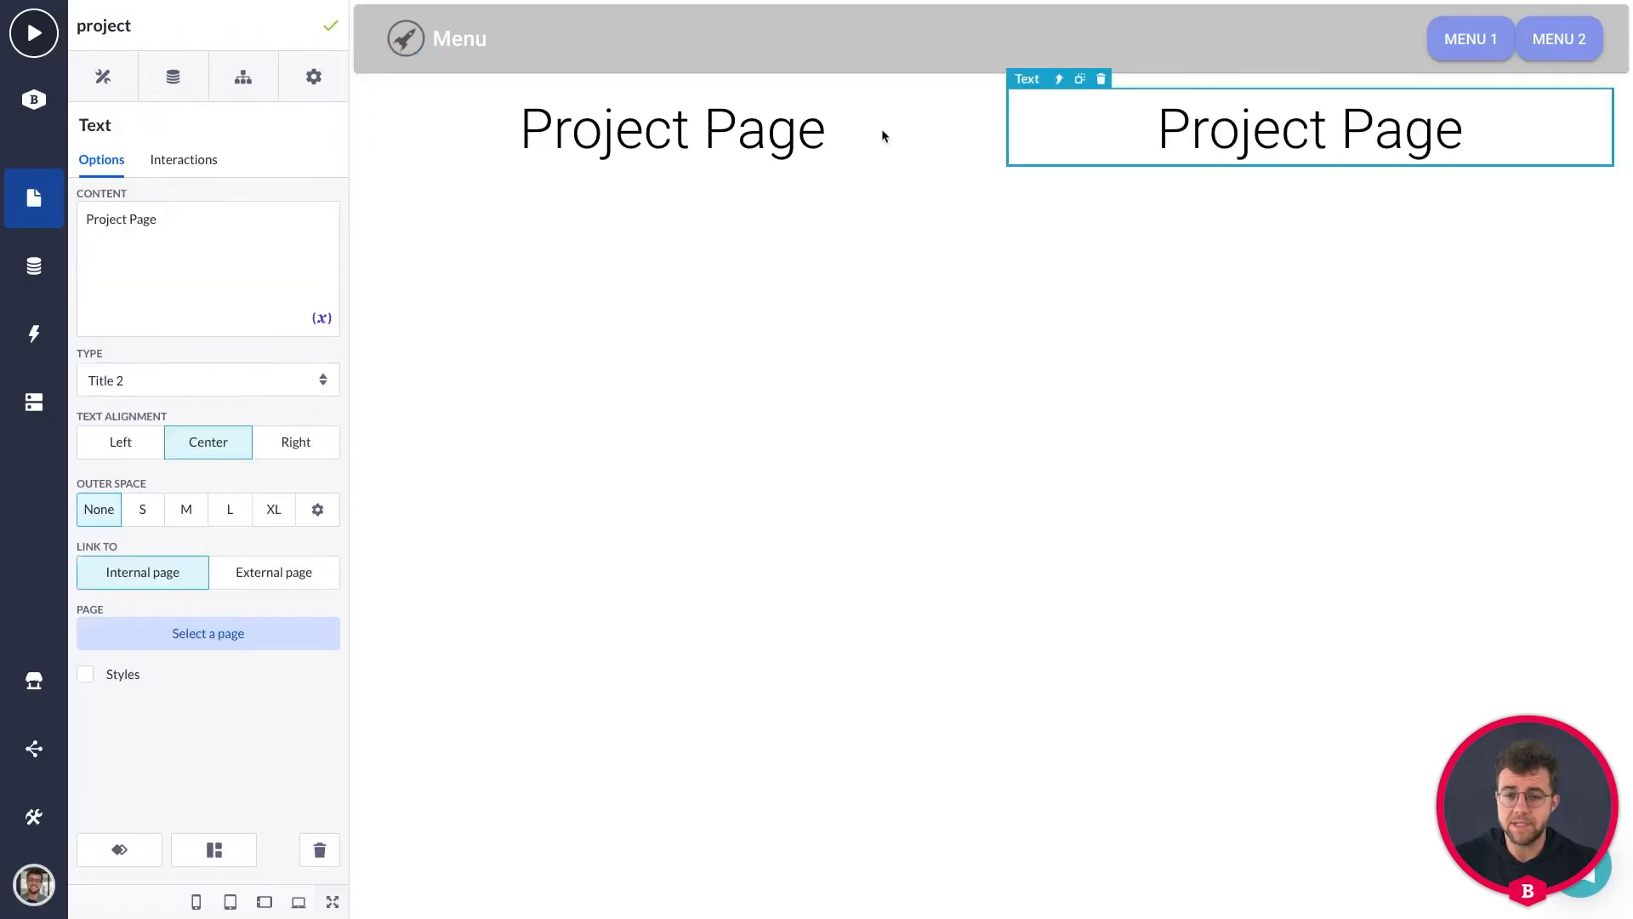
left_click(608, 136)
left_click(1206, 129)
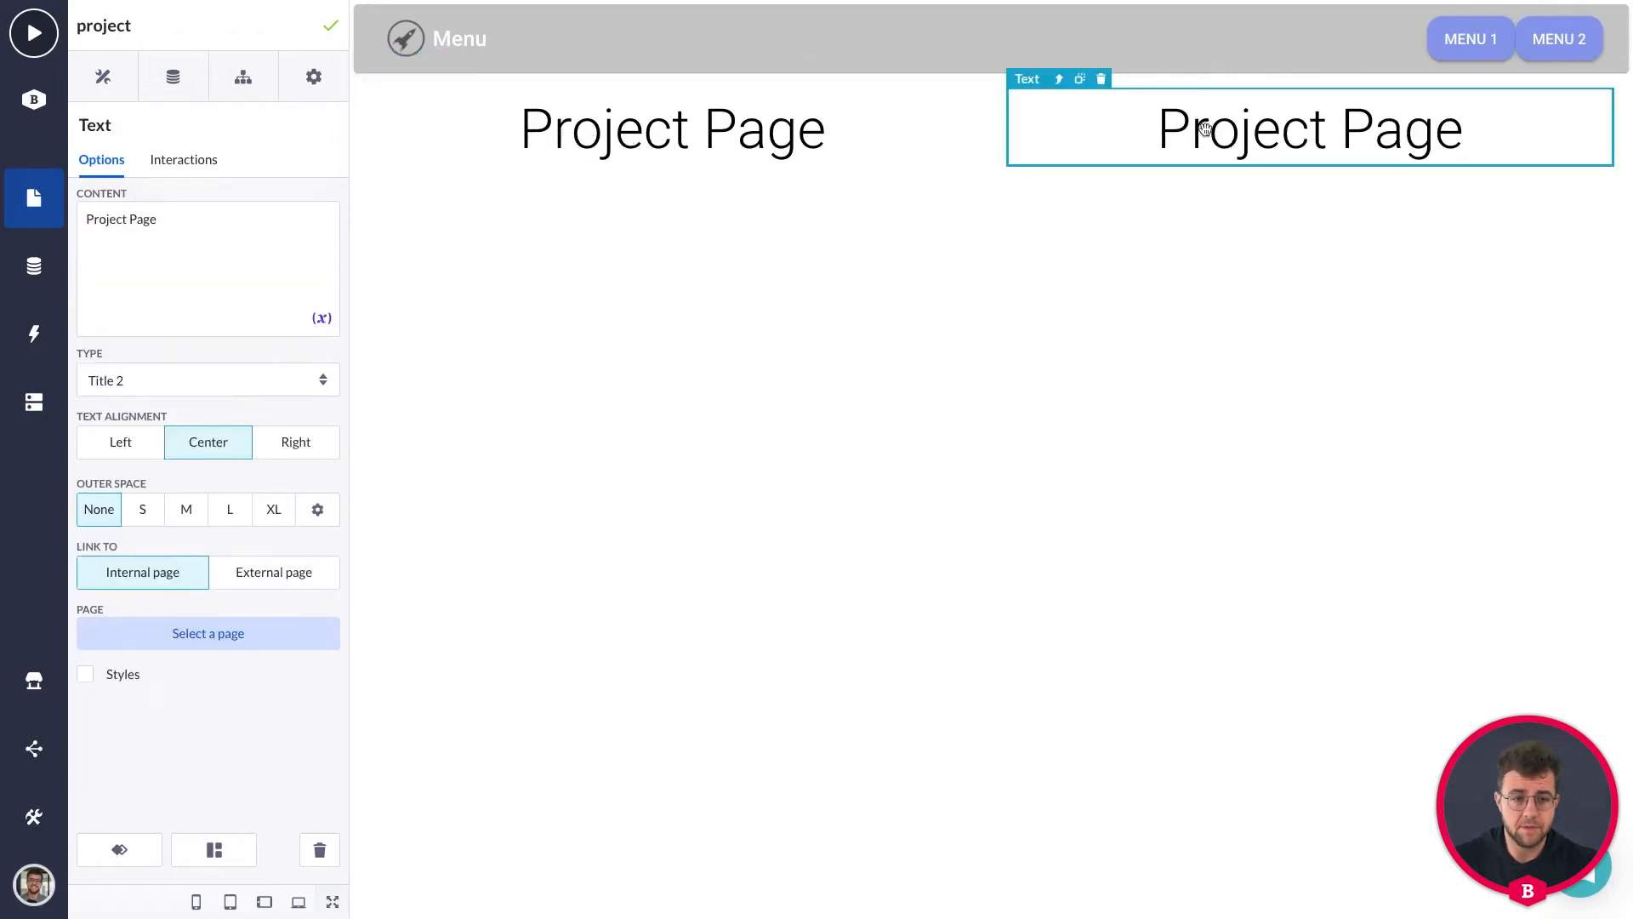
left_click(1101, 79)
left_click(1080, 193)
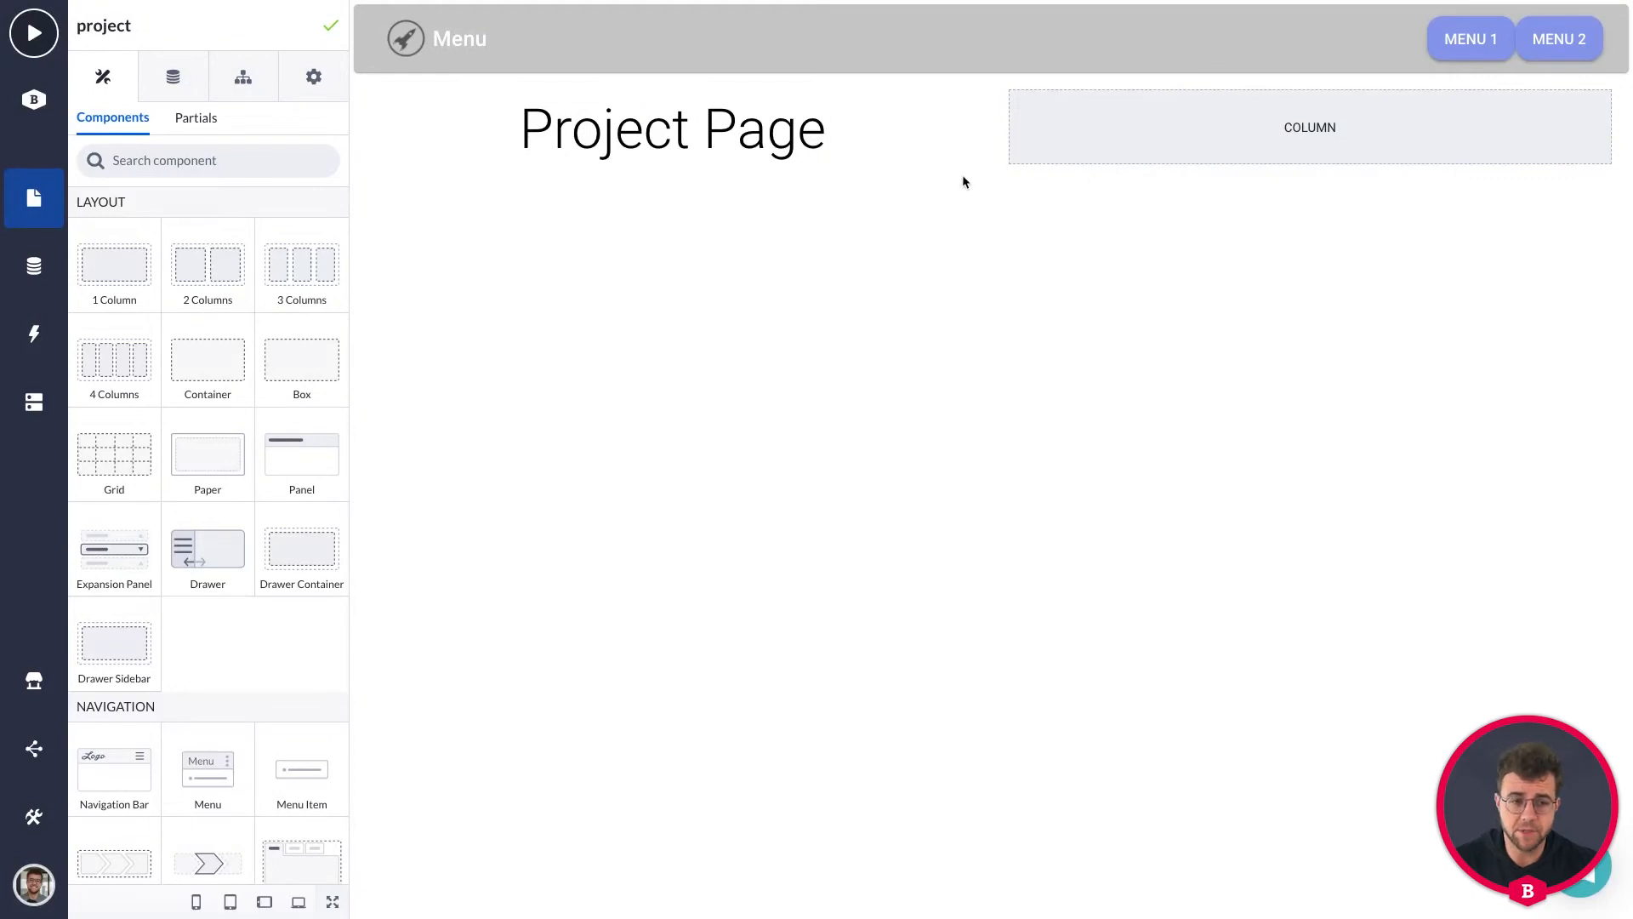
Step: Move the Project Page title into the empty second column and back into the first column
left_click(548, 108)
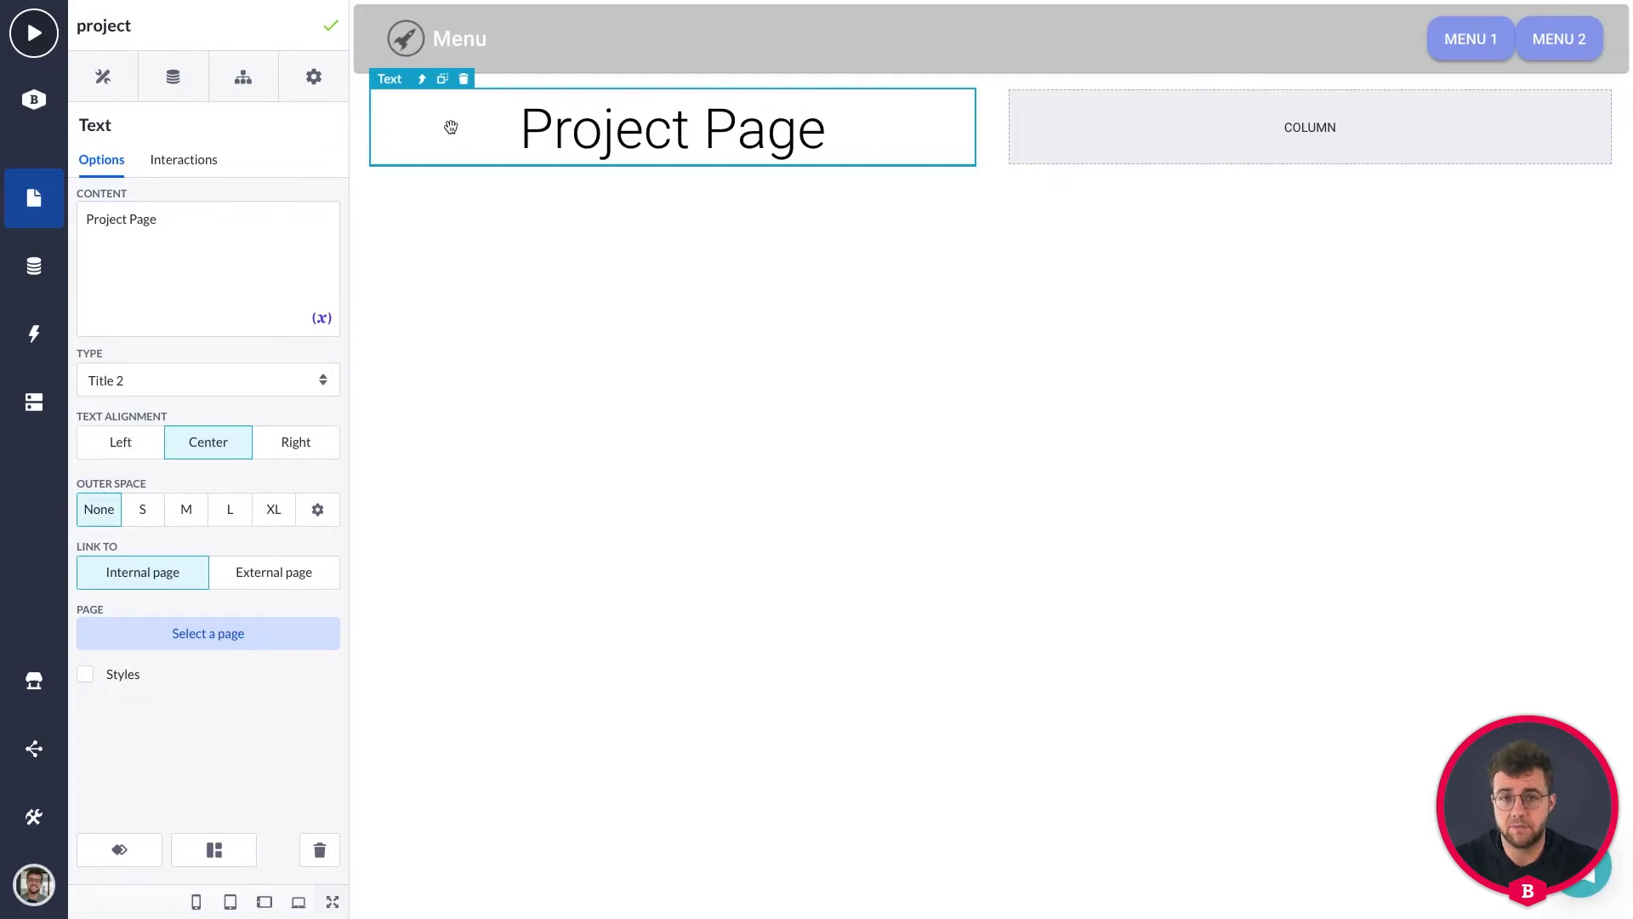
left_click_drag(510, 129, 1118, 126)
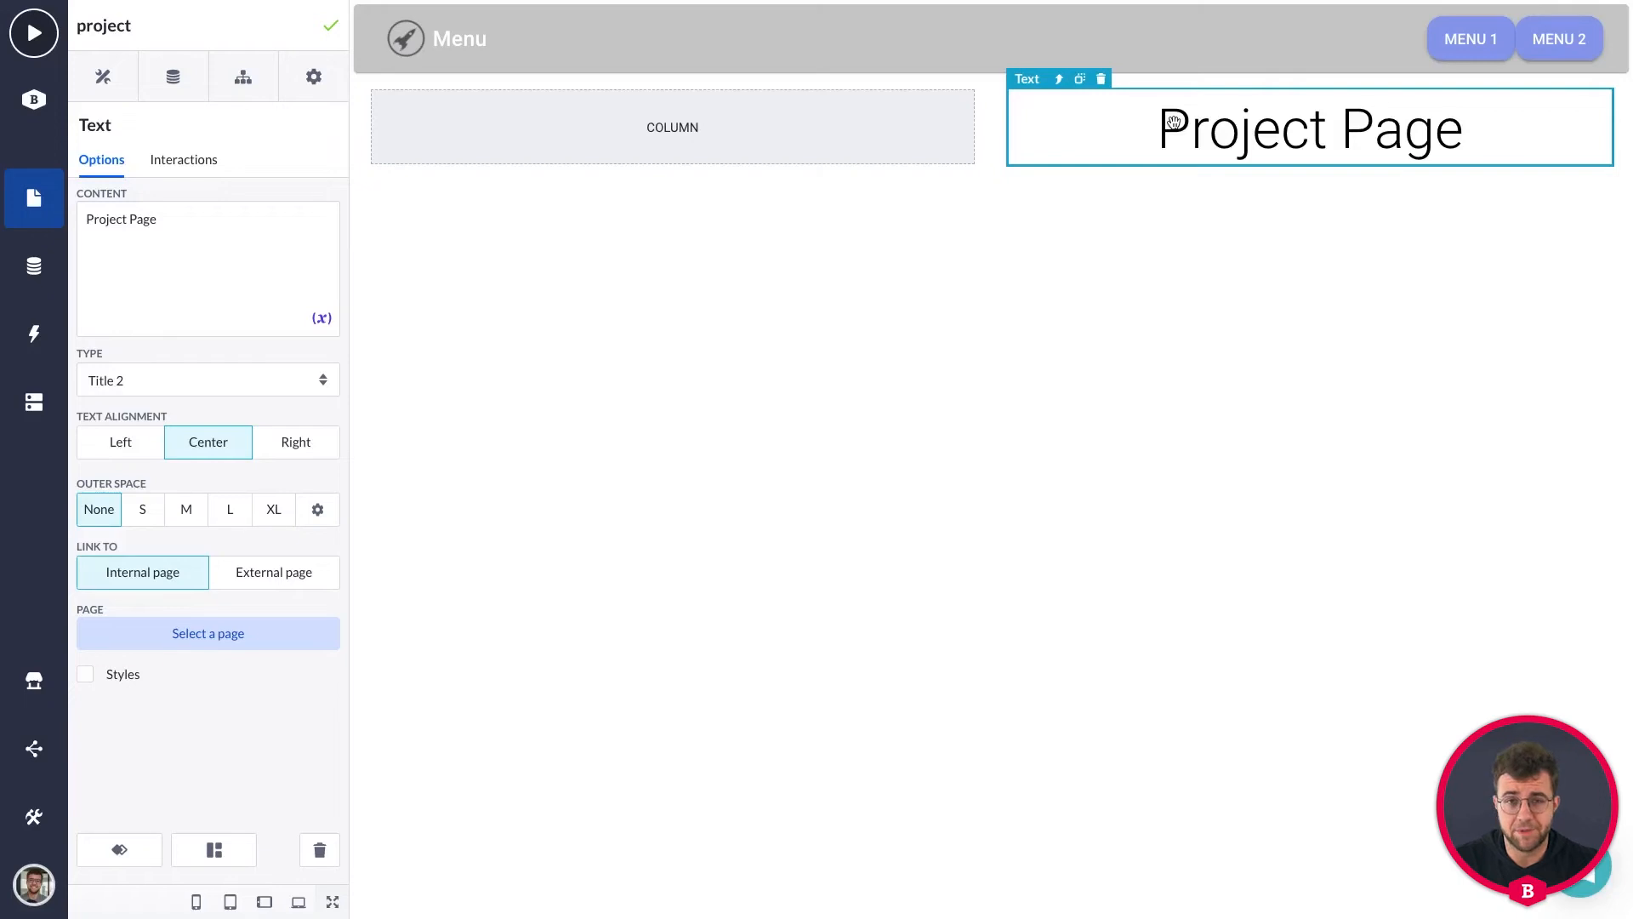
left_click_drag(1160, 131, 774, 130)
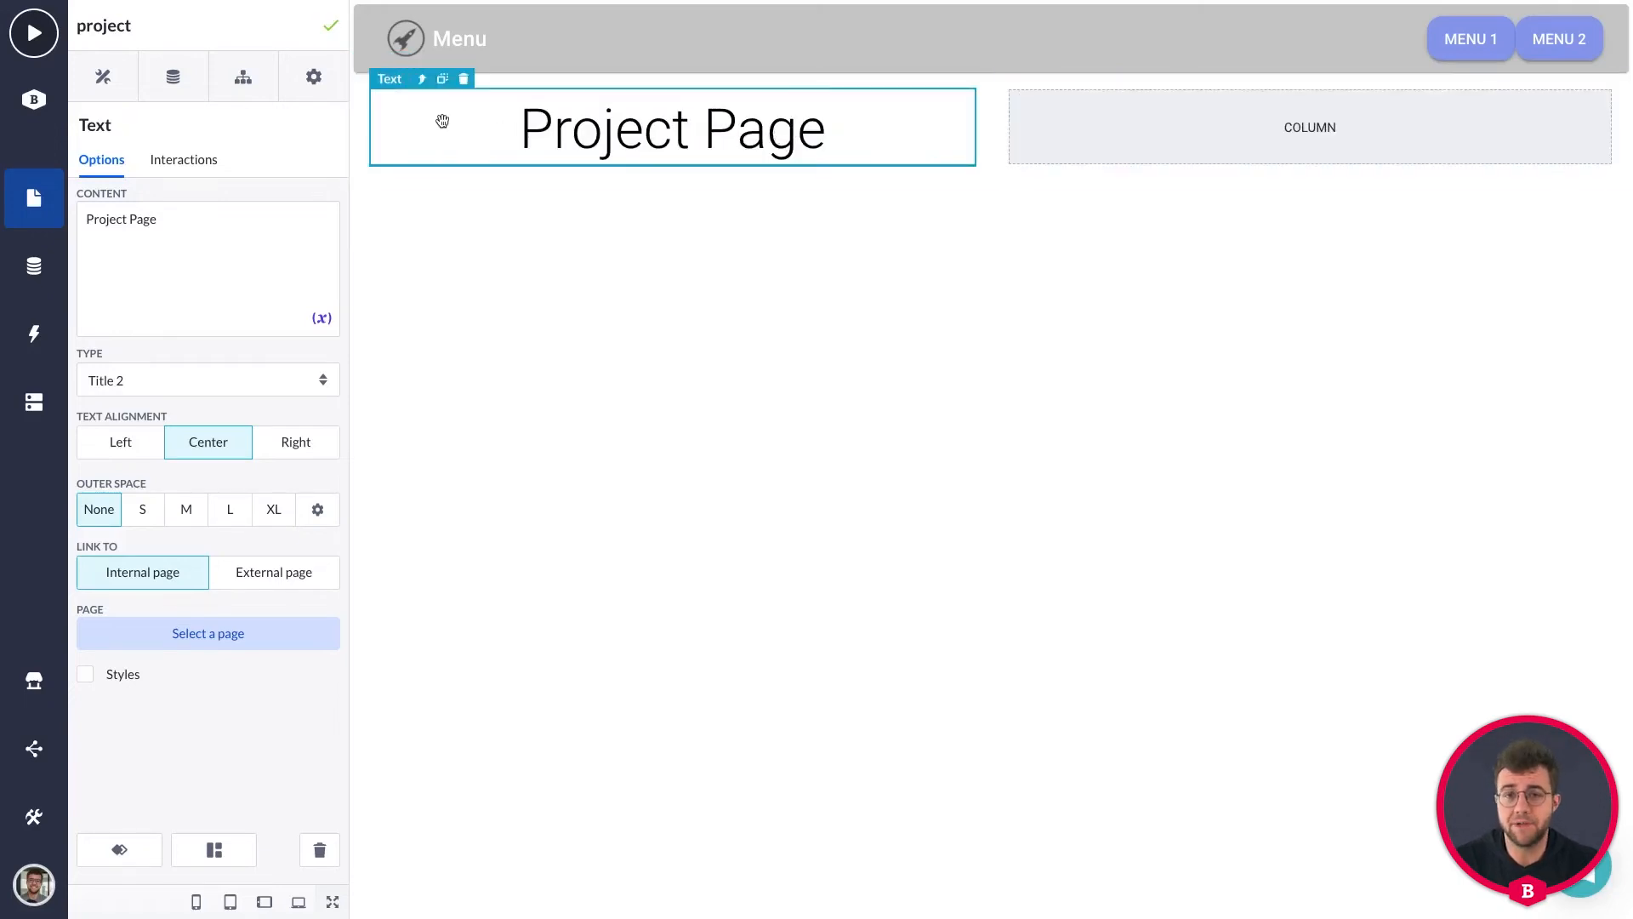
Step: Place a Box component in the empty column beside the title, and delete it
left_click(99, 85)
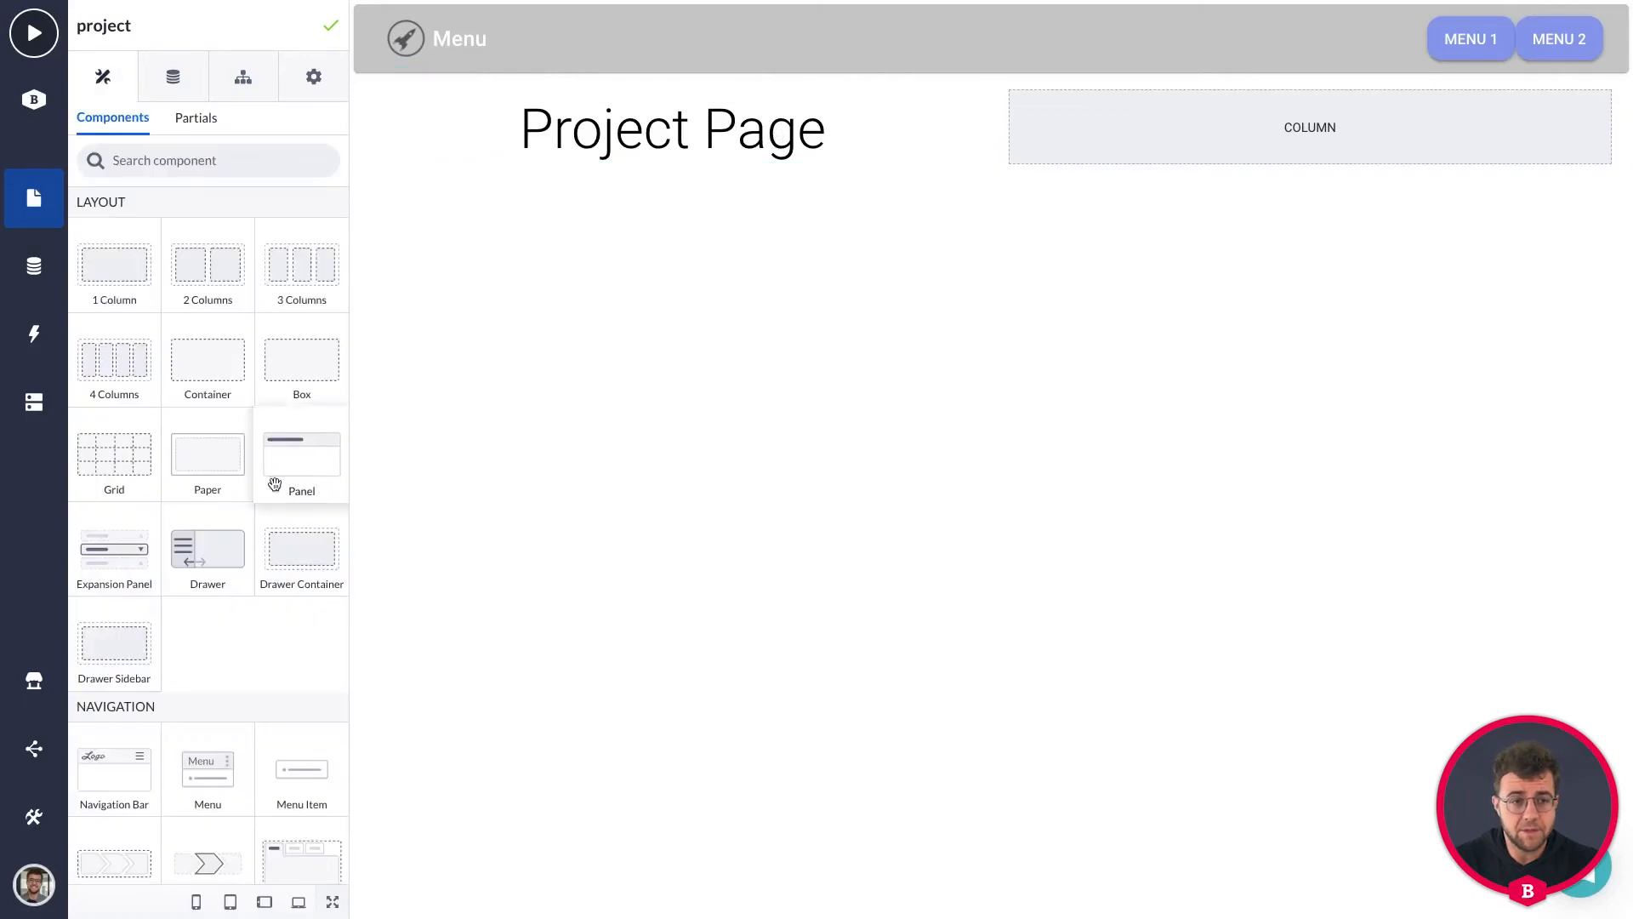
scroll(302, 387, "down", 1)
left_click_drag(302, 387, 1085, 143)
left_click(1094, 107)
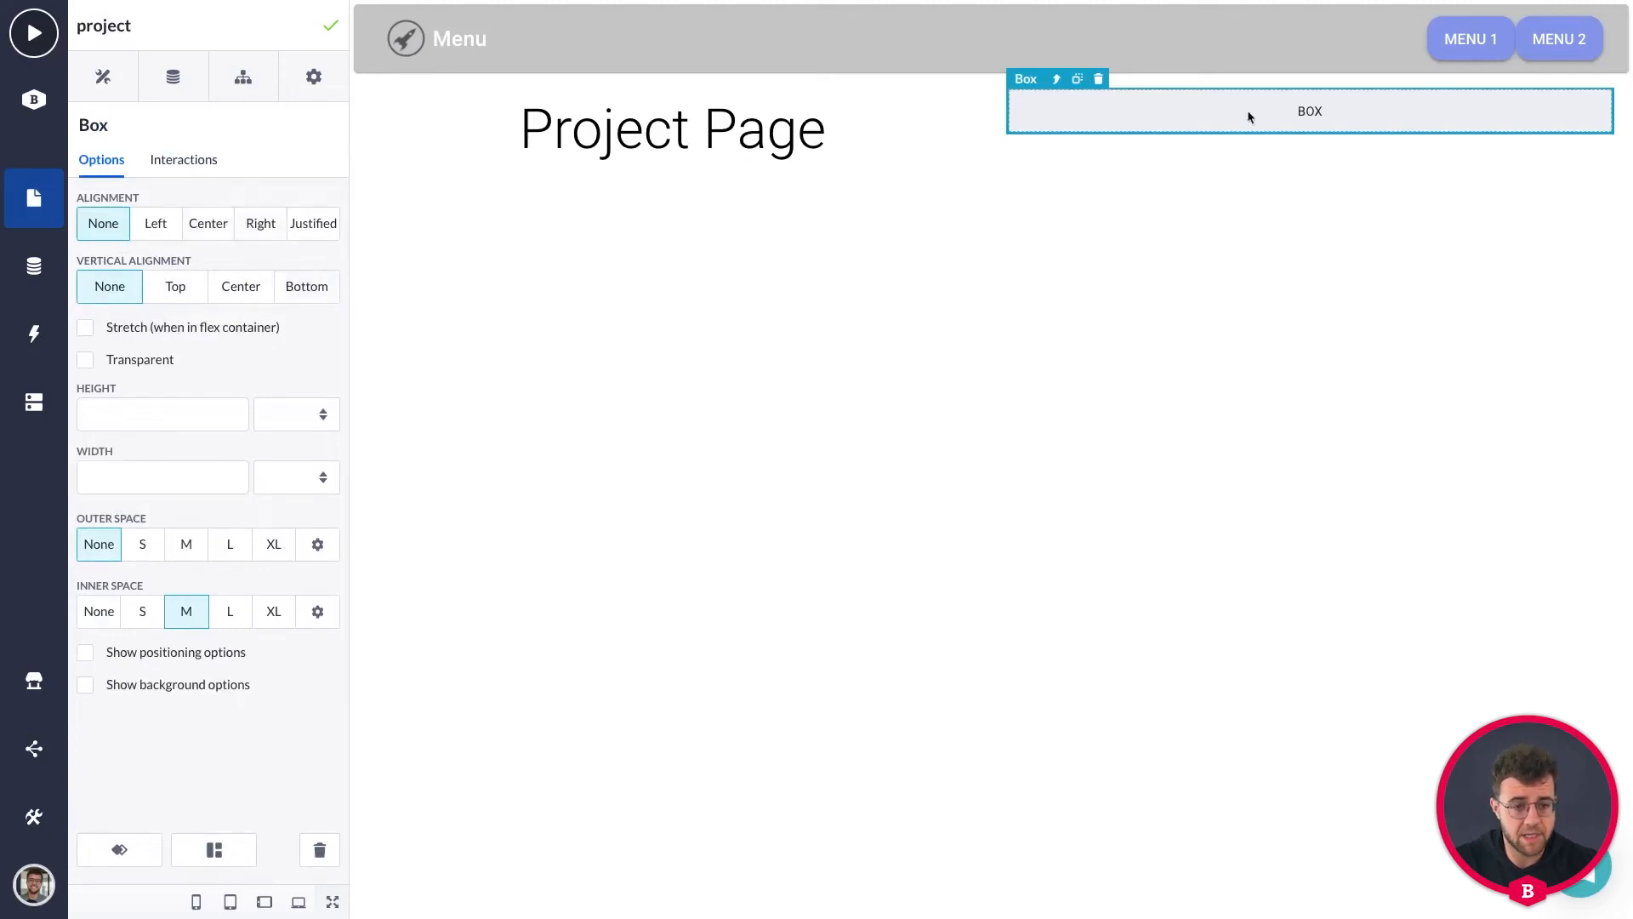
left_click(1098, 79)
left_click(1067, 199)
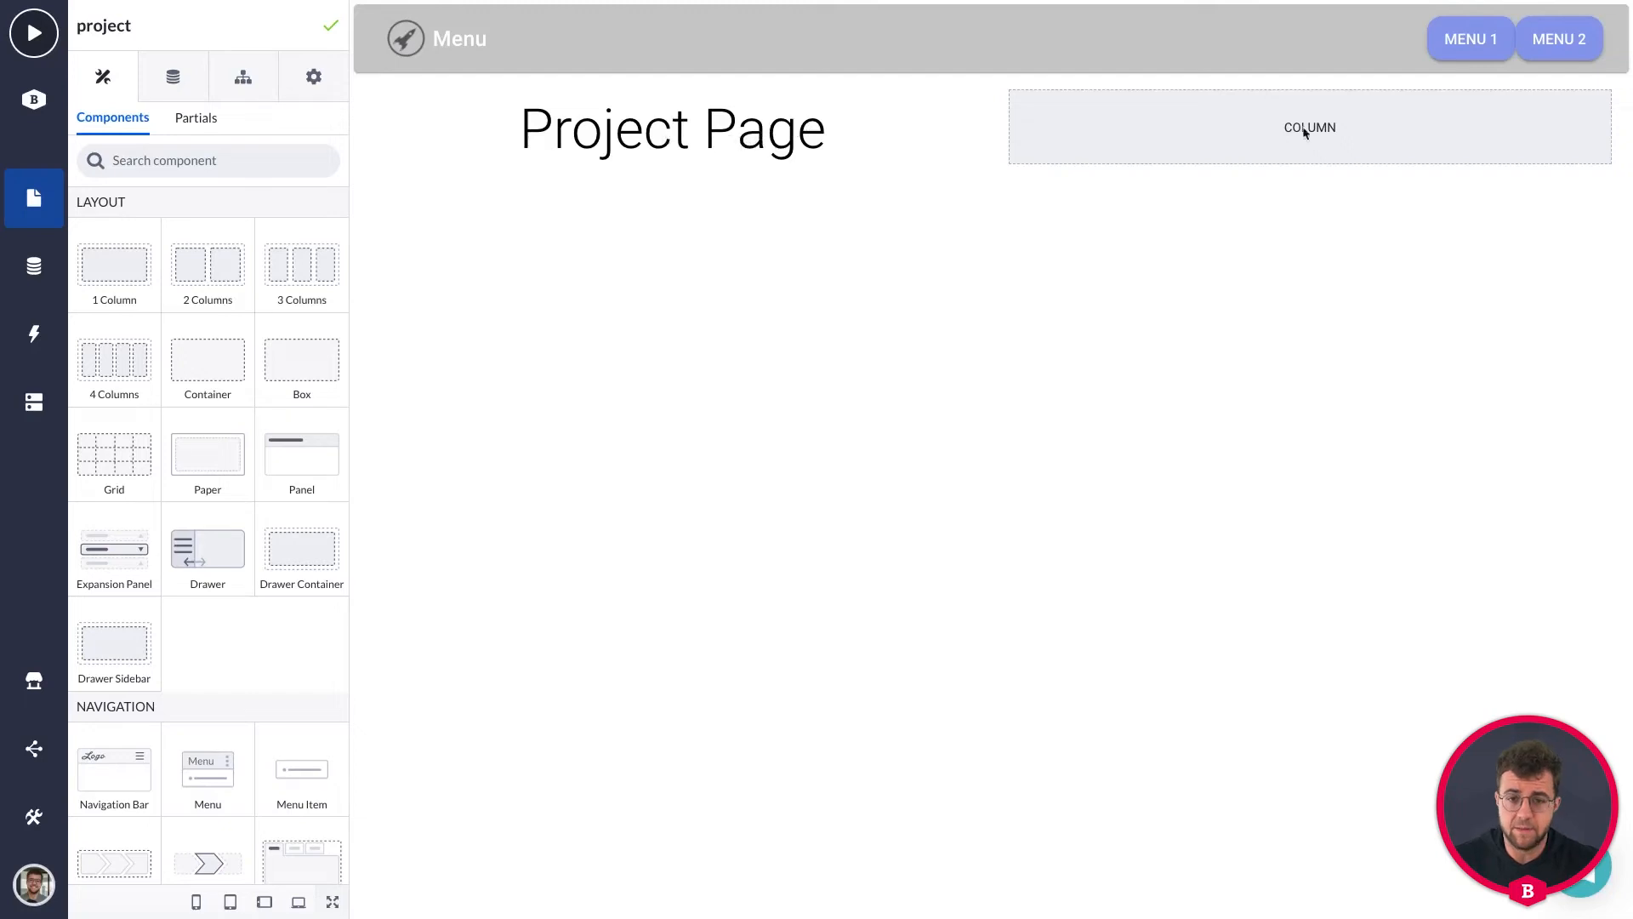
left_click(837, 120)
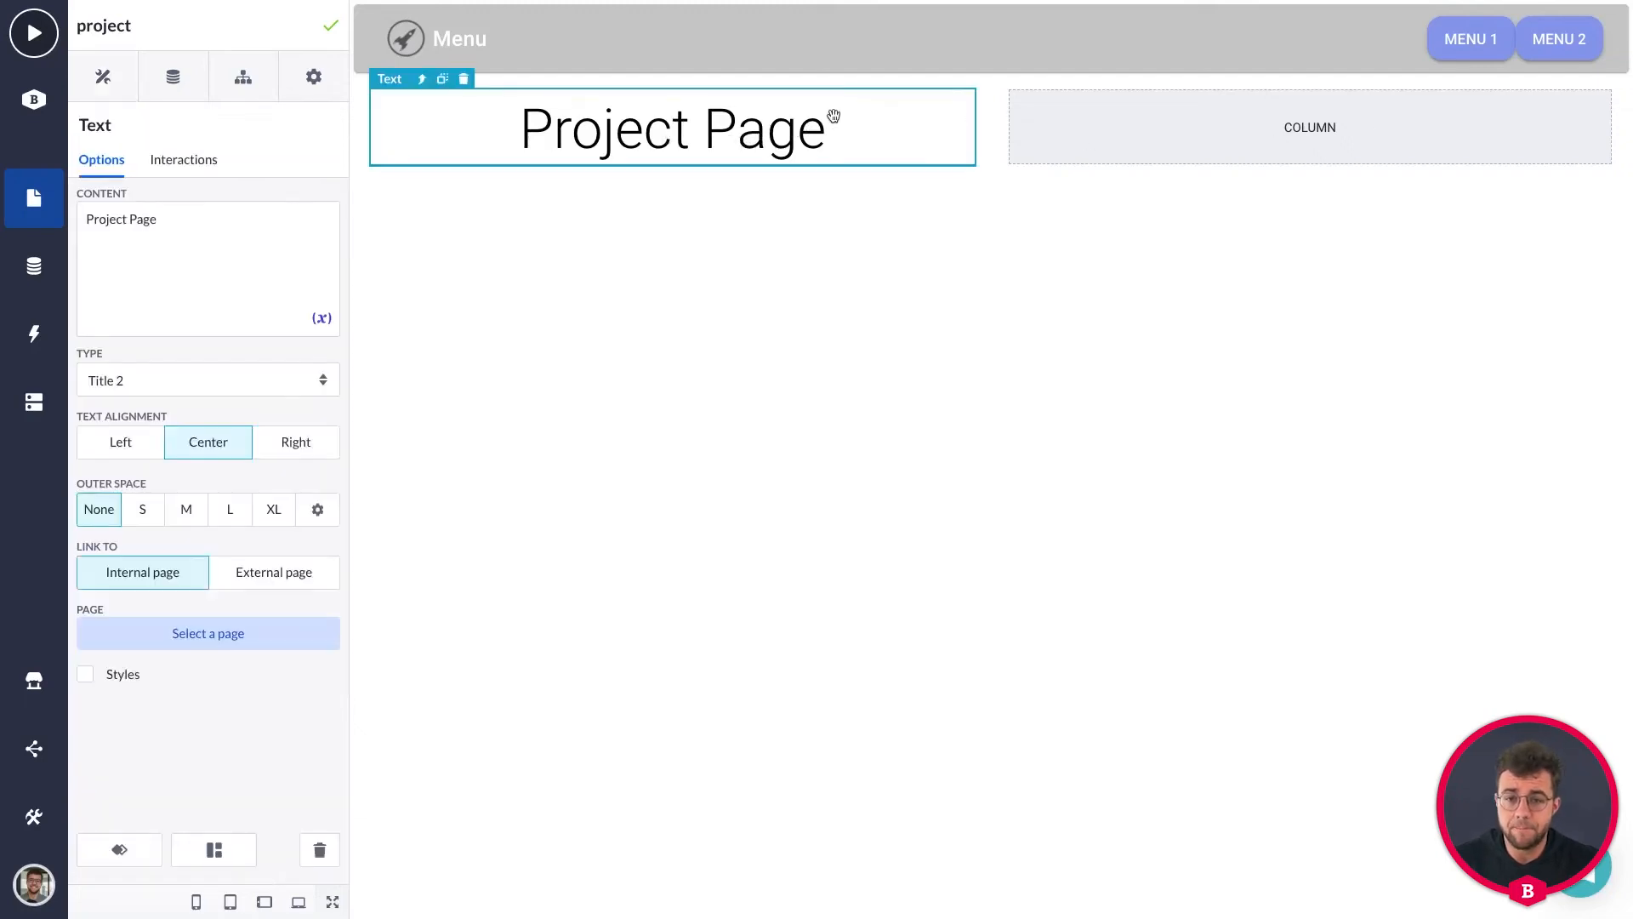
left_click(1267, 123)
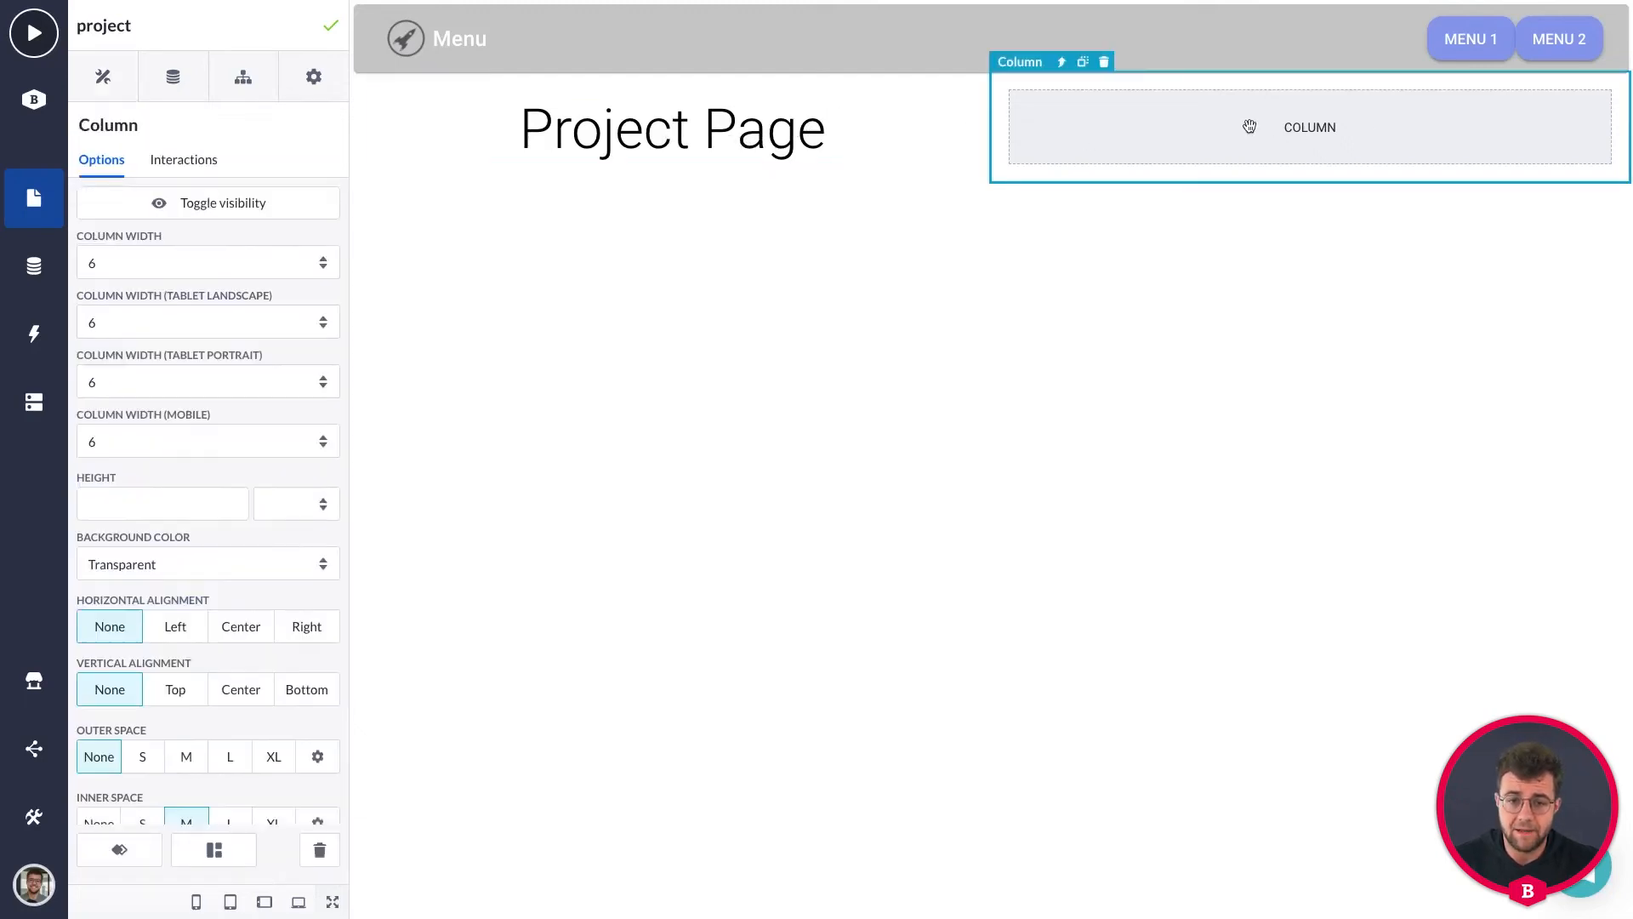
left_click(490, 127)
left_click(1083, 143)
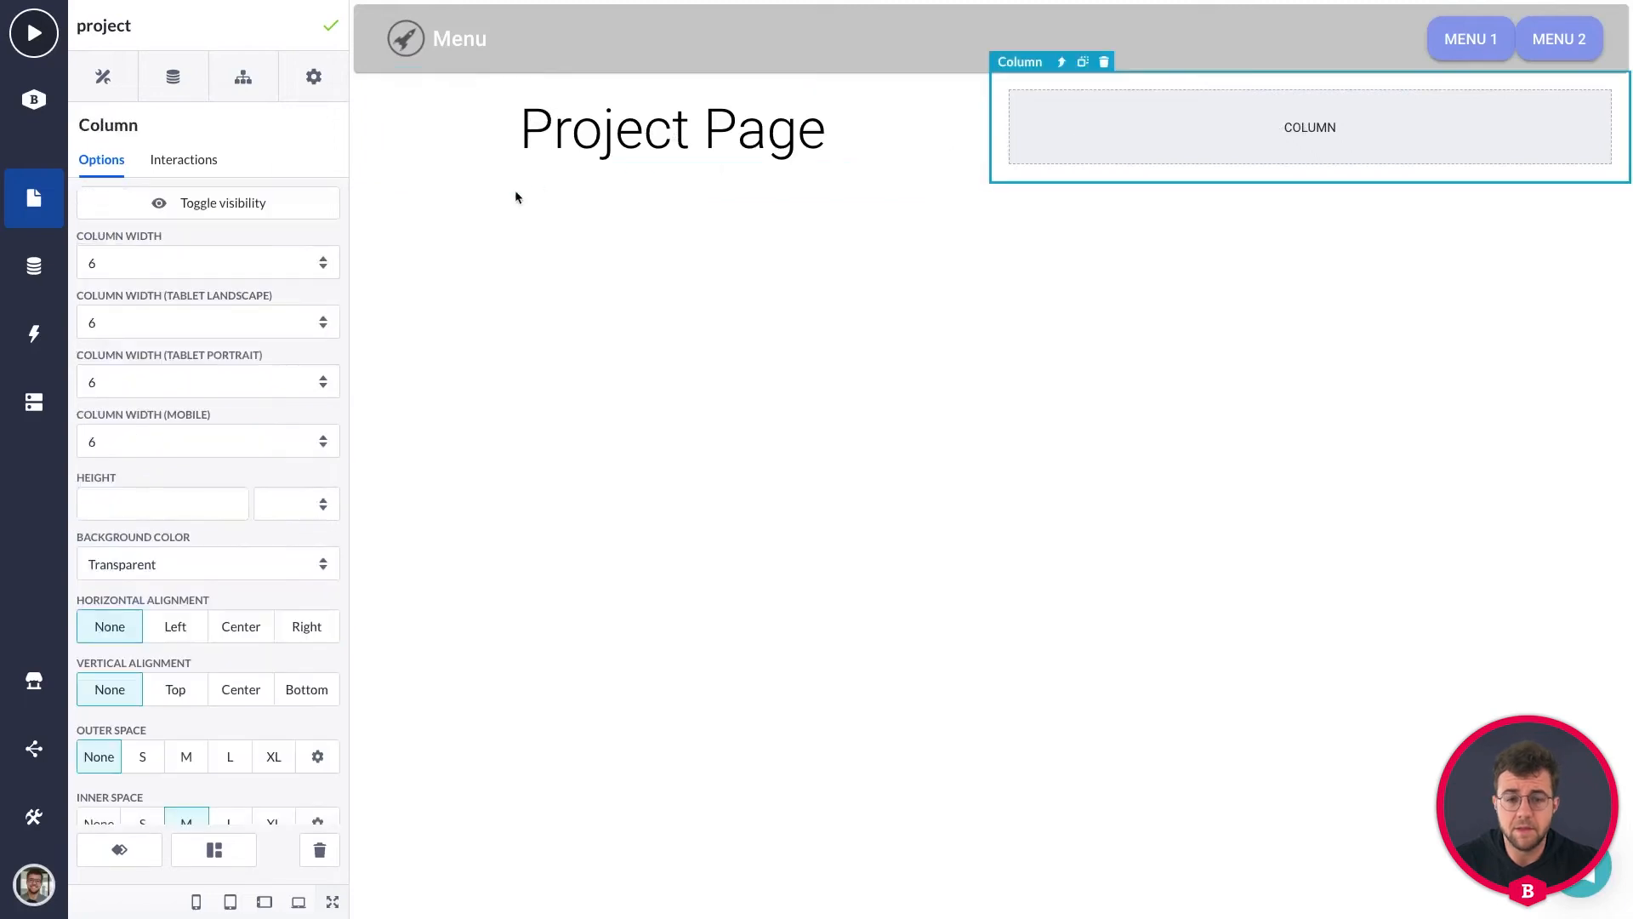
Step: Add a 3 Columns layout below the title row and place a Data Table without a model in its middle column
left_click(103, 77)
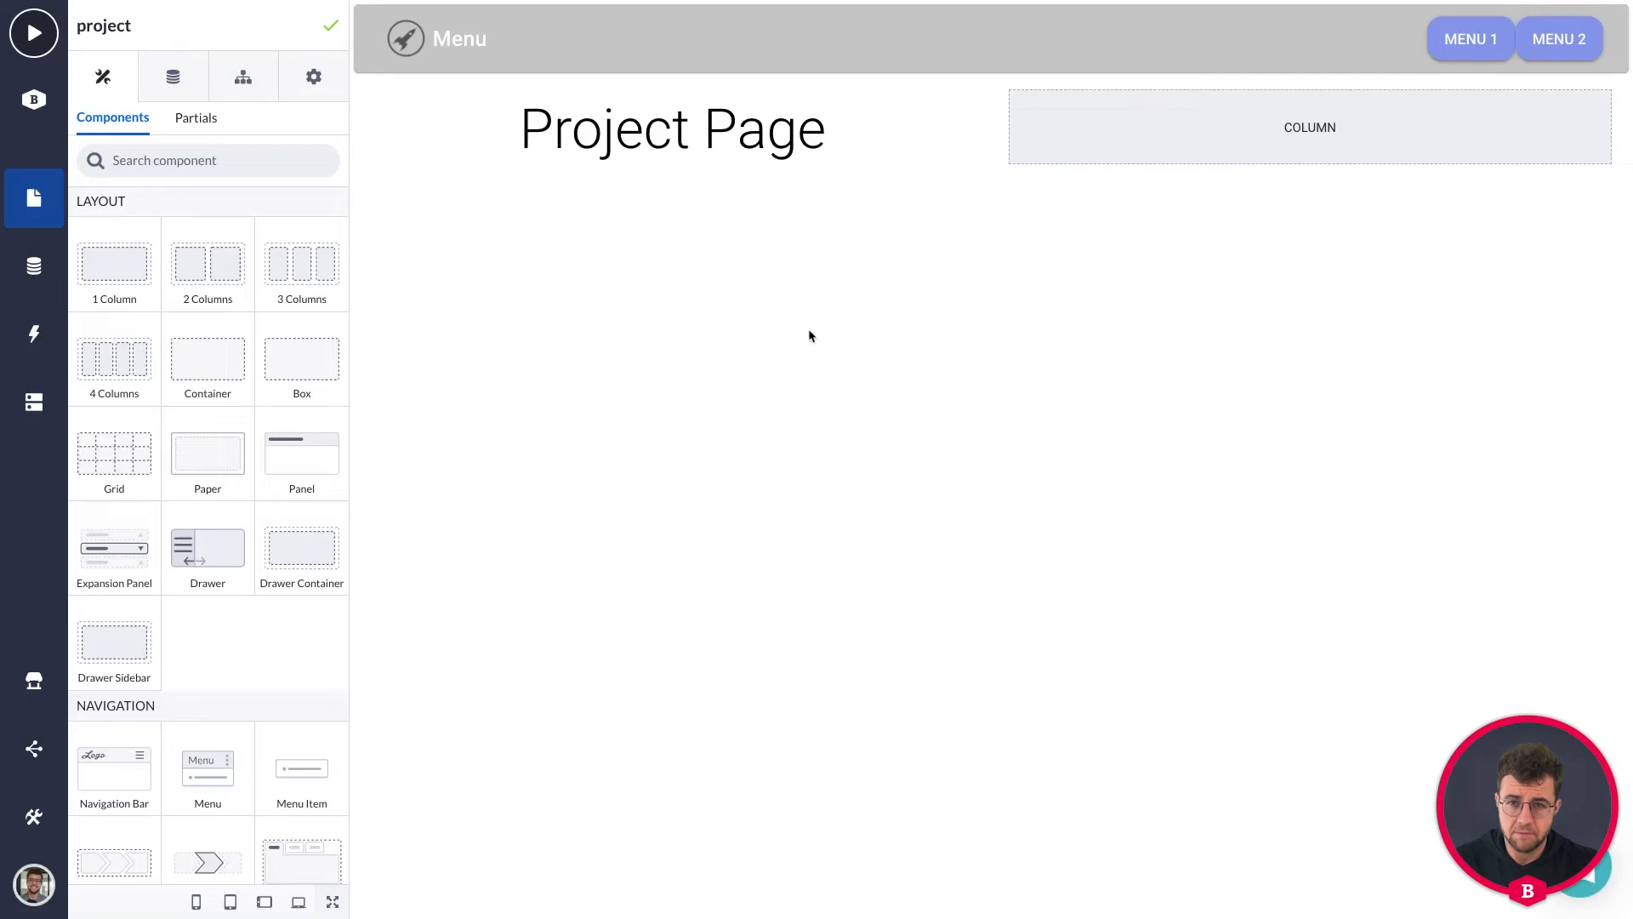
left_click_drag(286, 263, 784, 452)
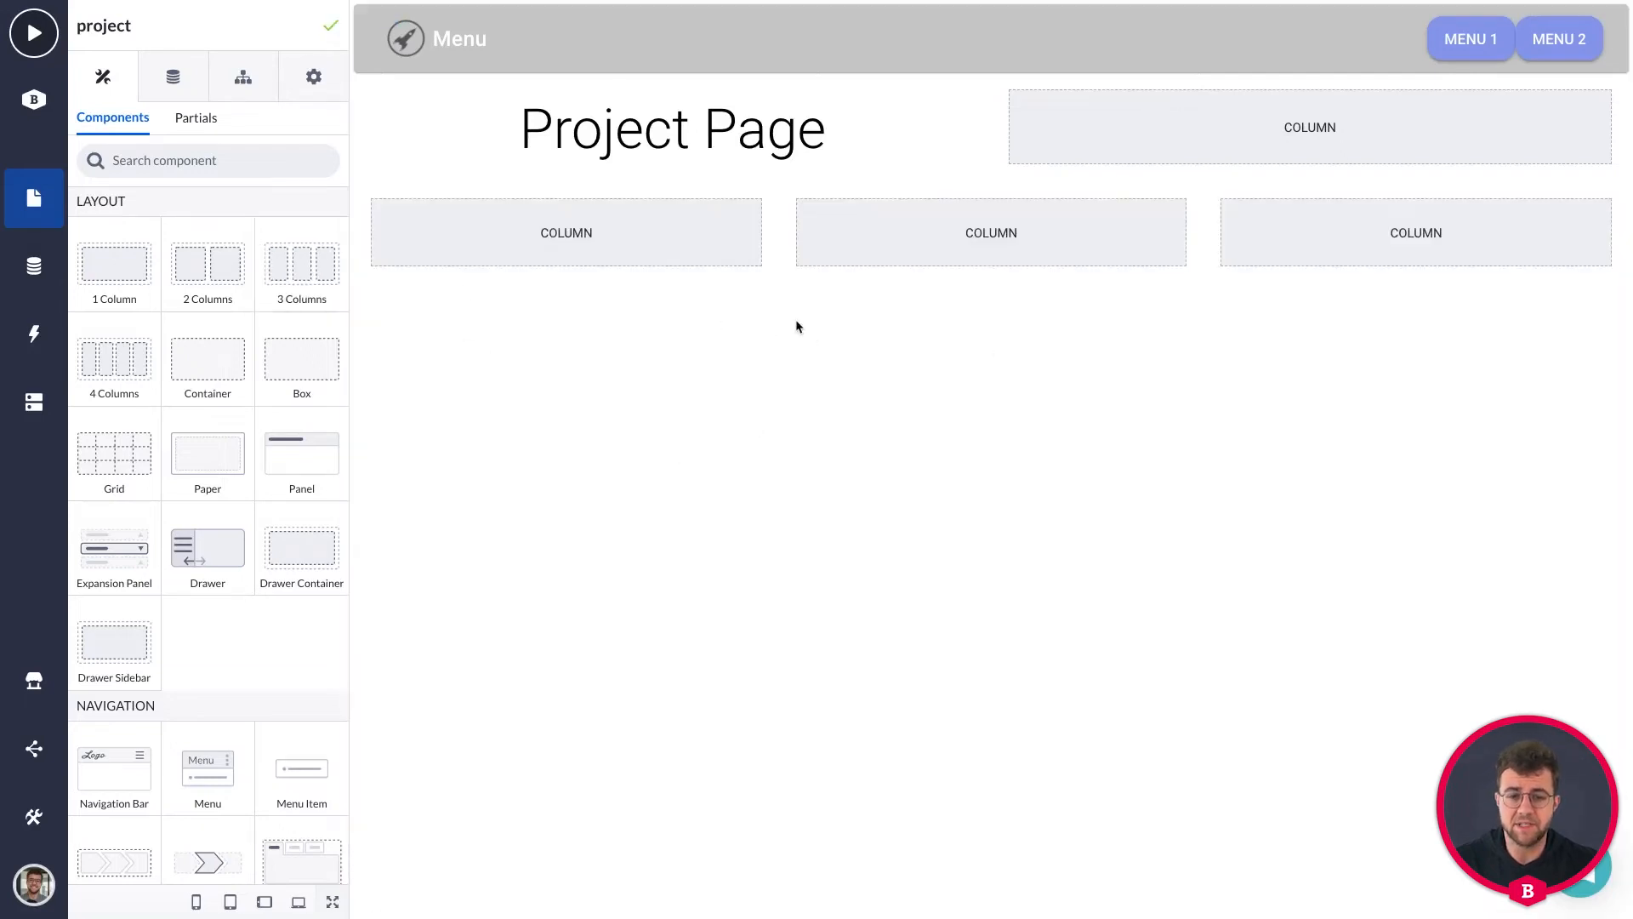
scroll(222, 352, "down", 5)
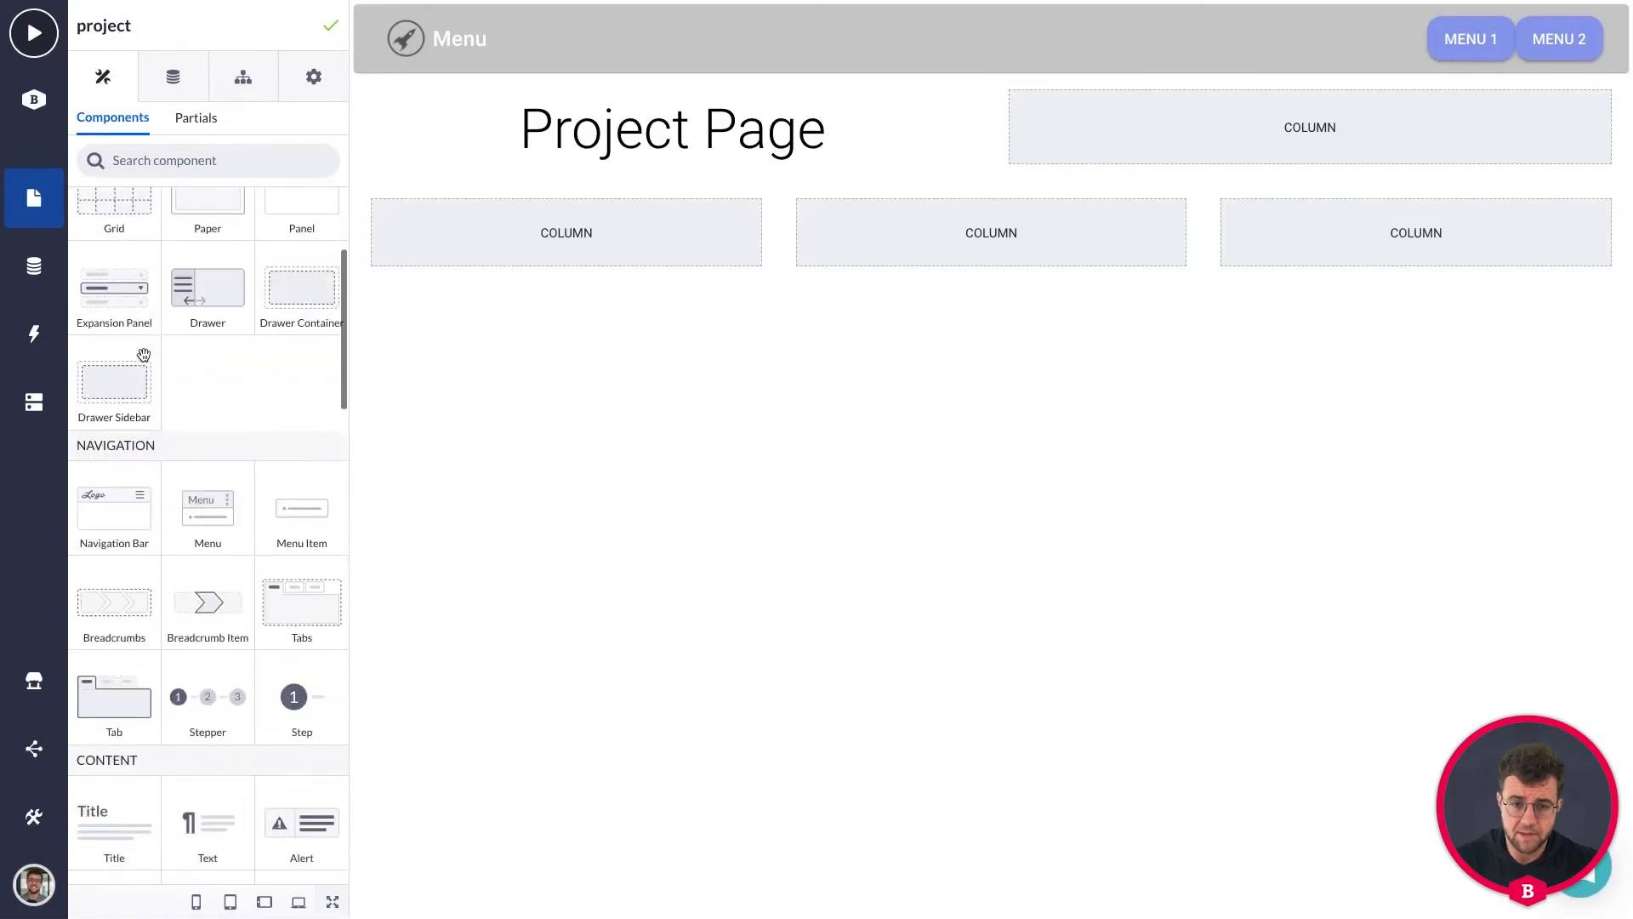
scroll(195, 375, "down", 8)
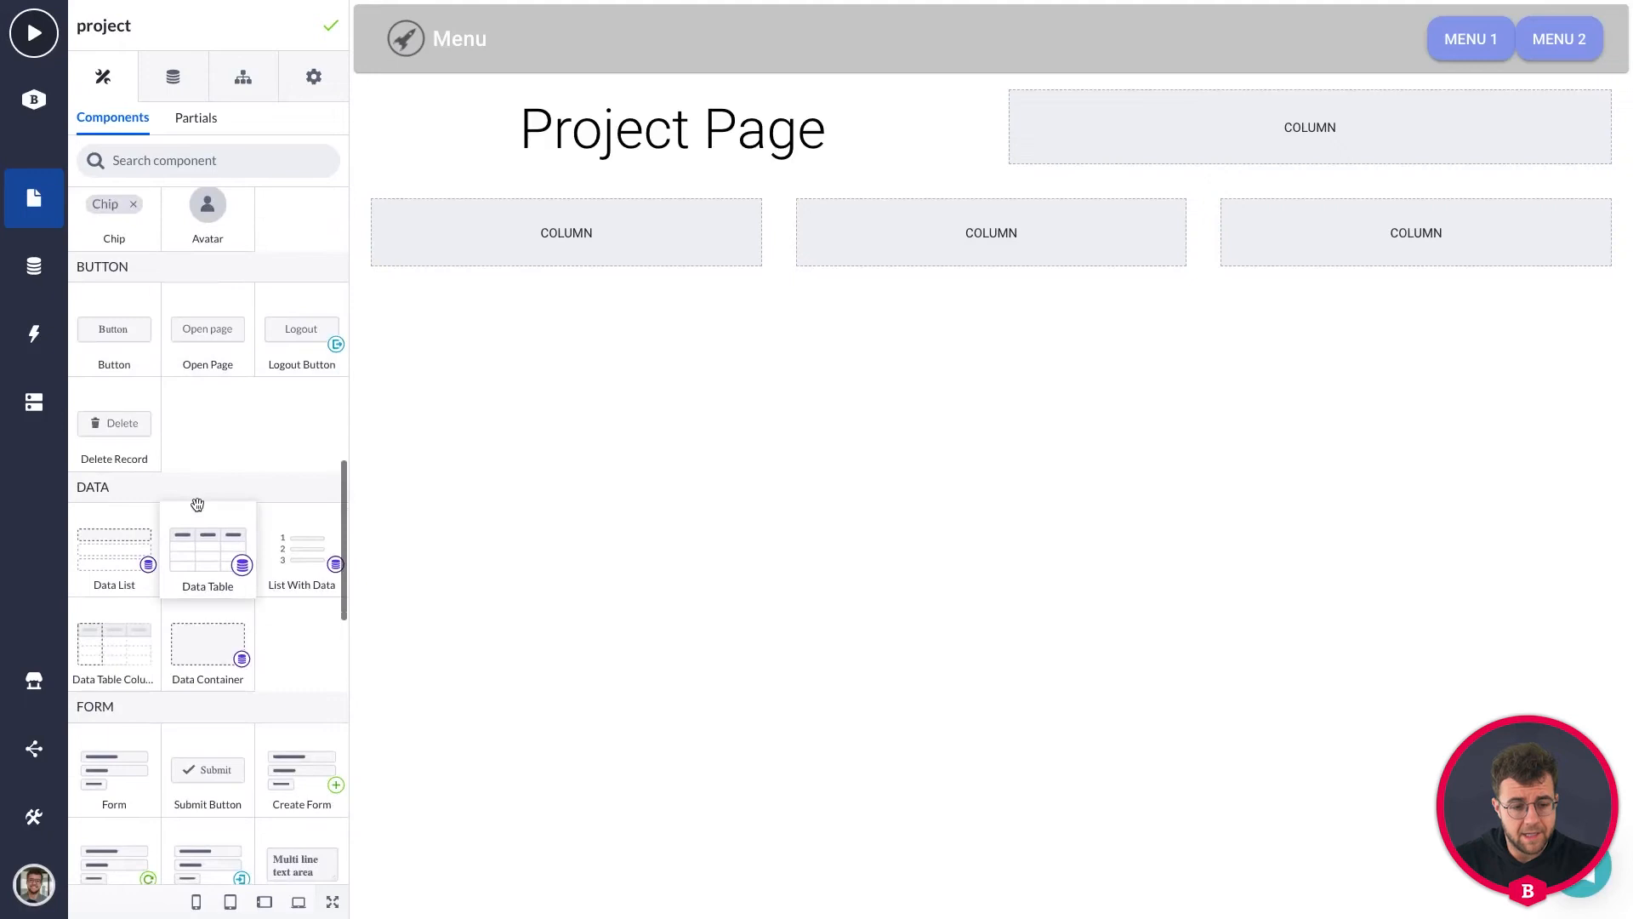
scroll(193, 531, "down", 1)
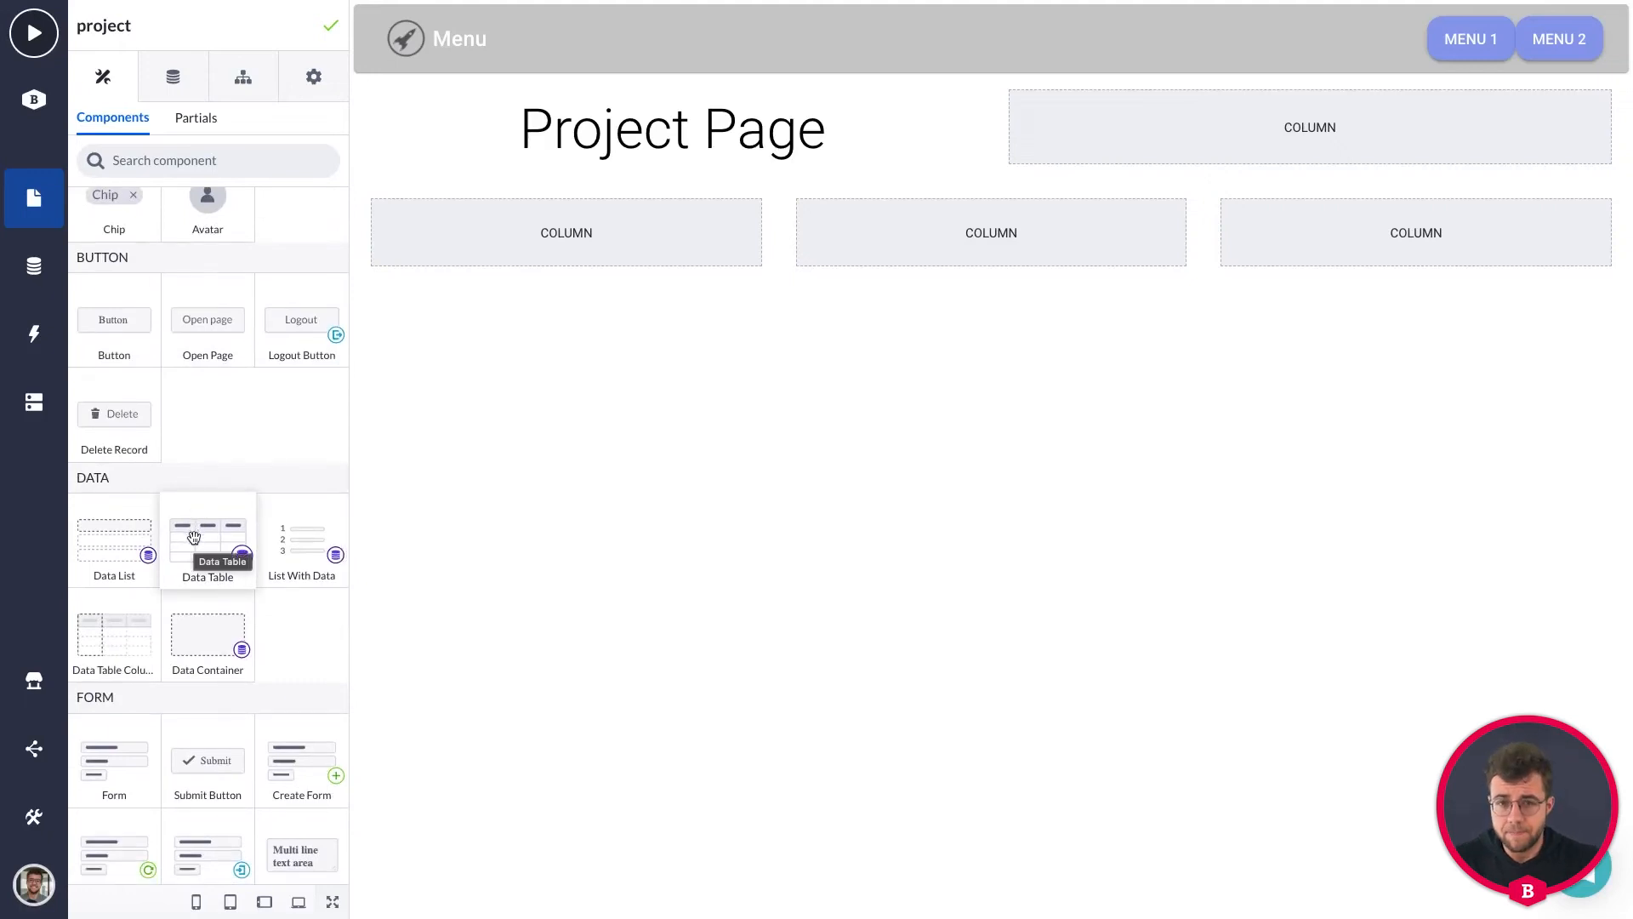
left_click_drag(194, 537, 906, 224)
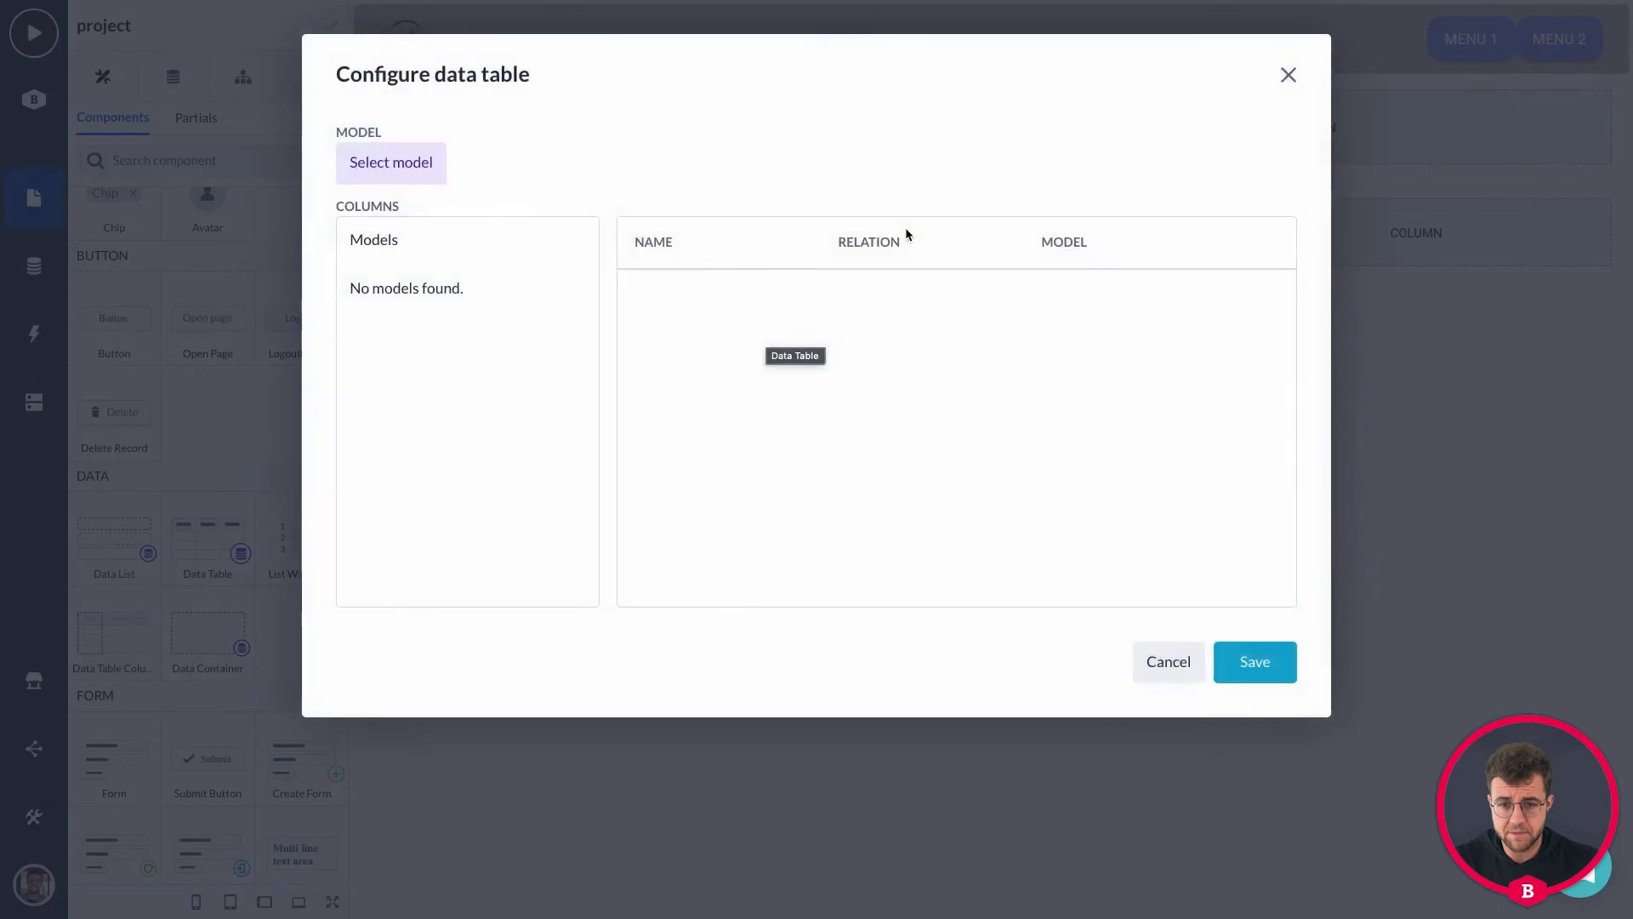
left_click(1271, 662)
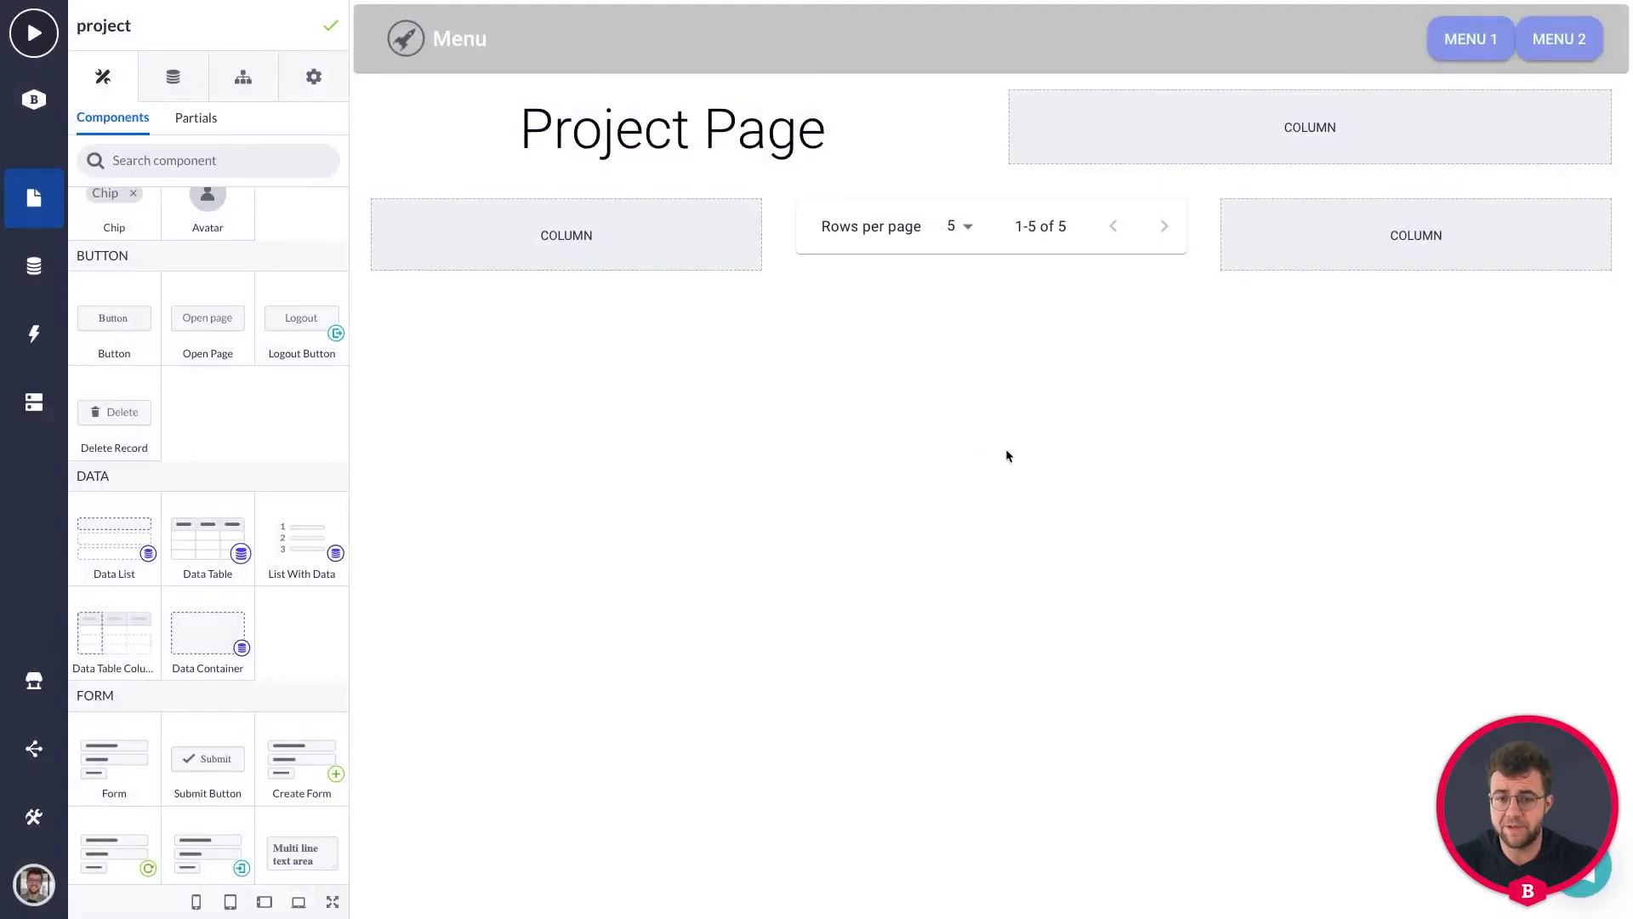
Step: Add two Data Table Columns to the data table and set the first one's content to "Project name"
left_click_drag(136, 614, 876, 218)
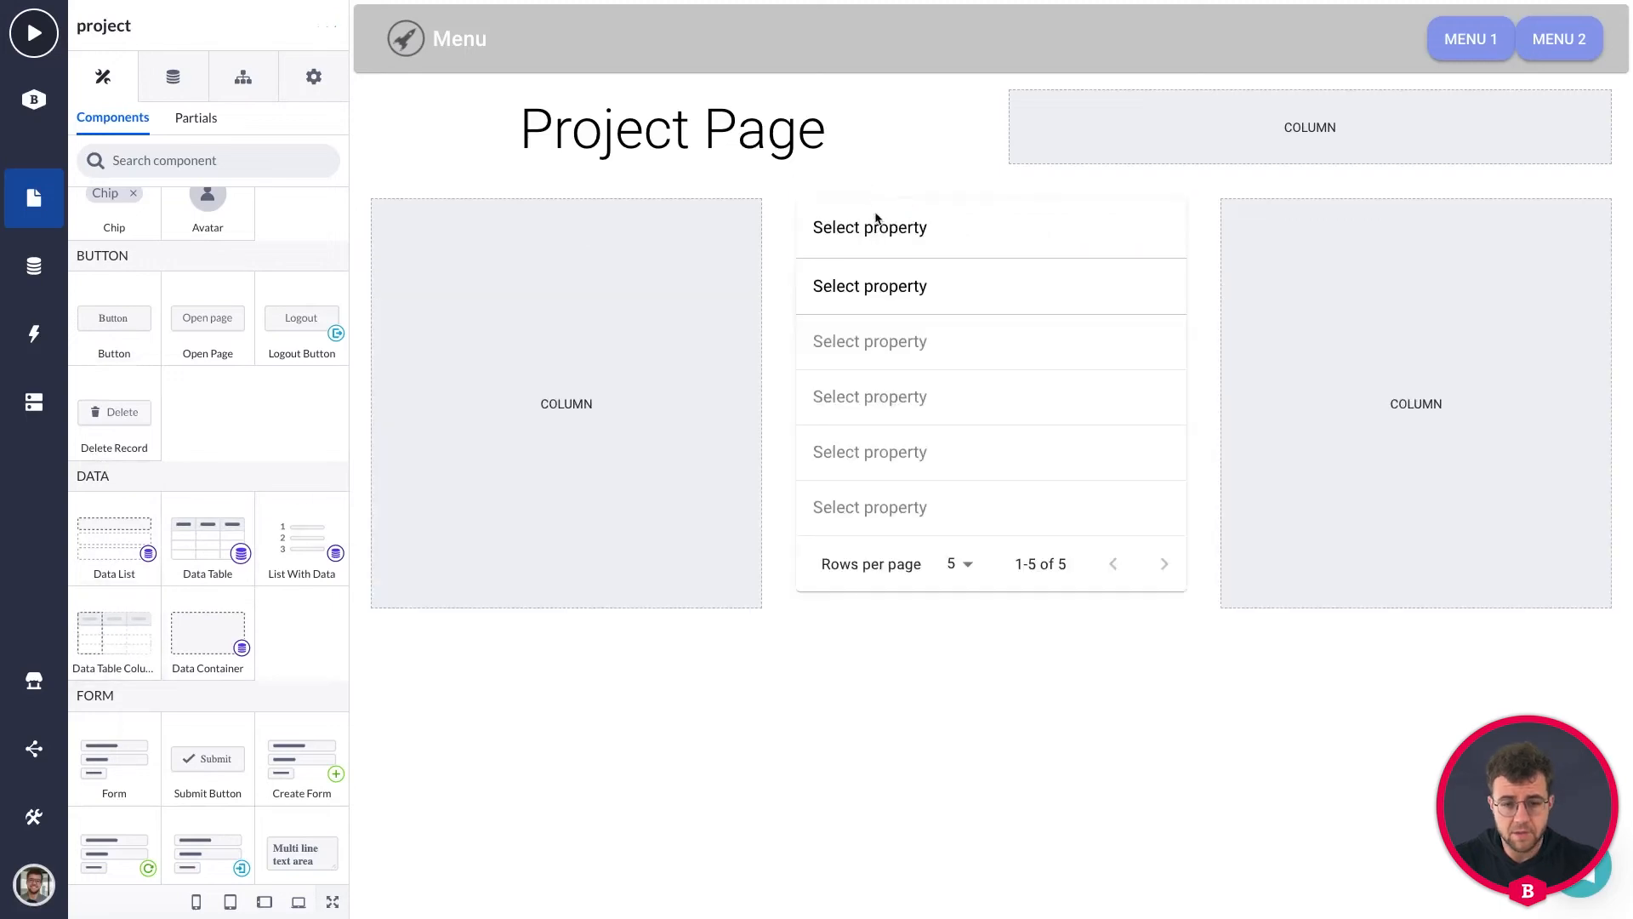
left_click_drag(116, 651, 1079, 337)
left_click(886, 286)
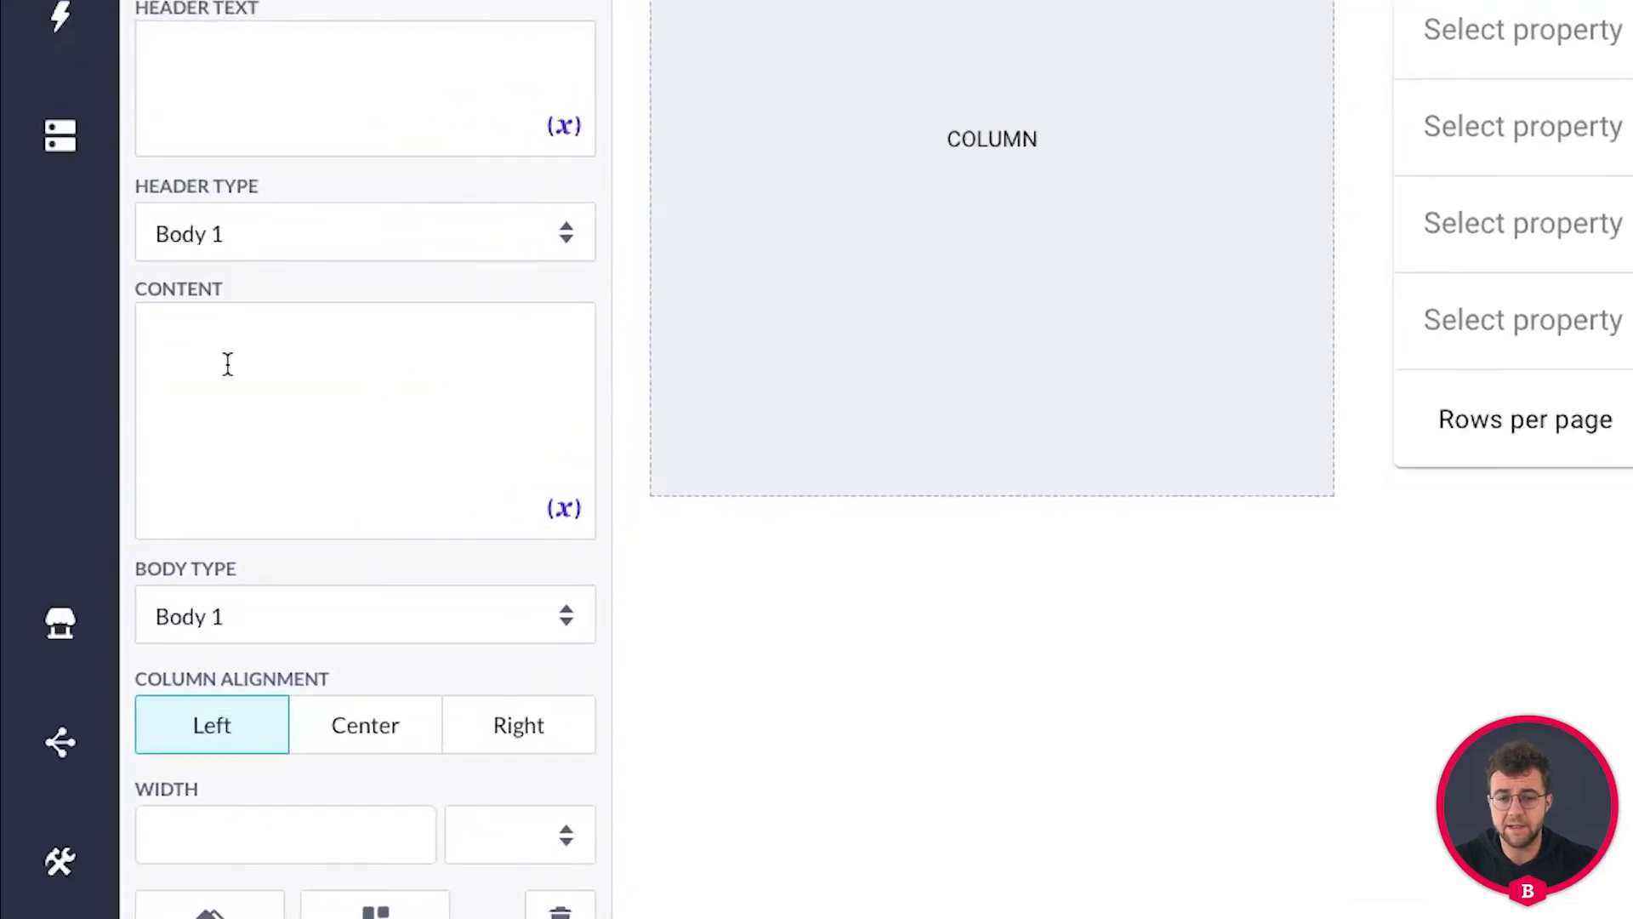
left_click(228, 358)
type("Project name")
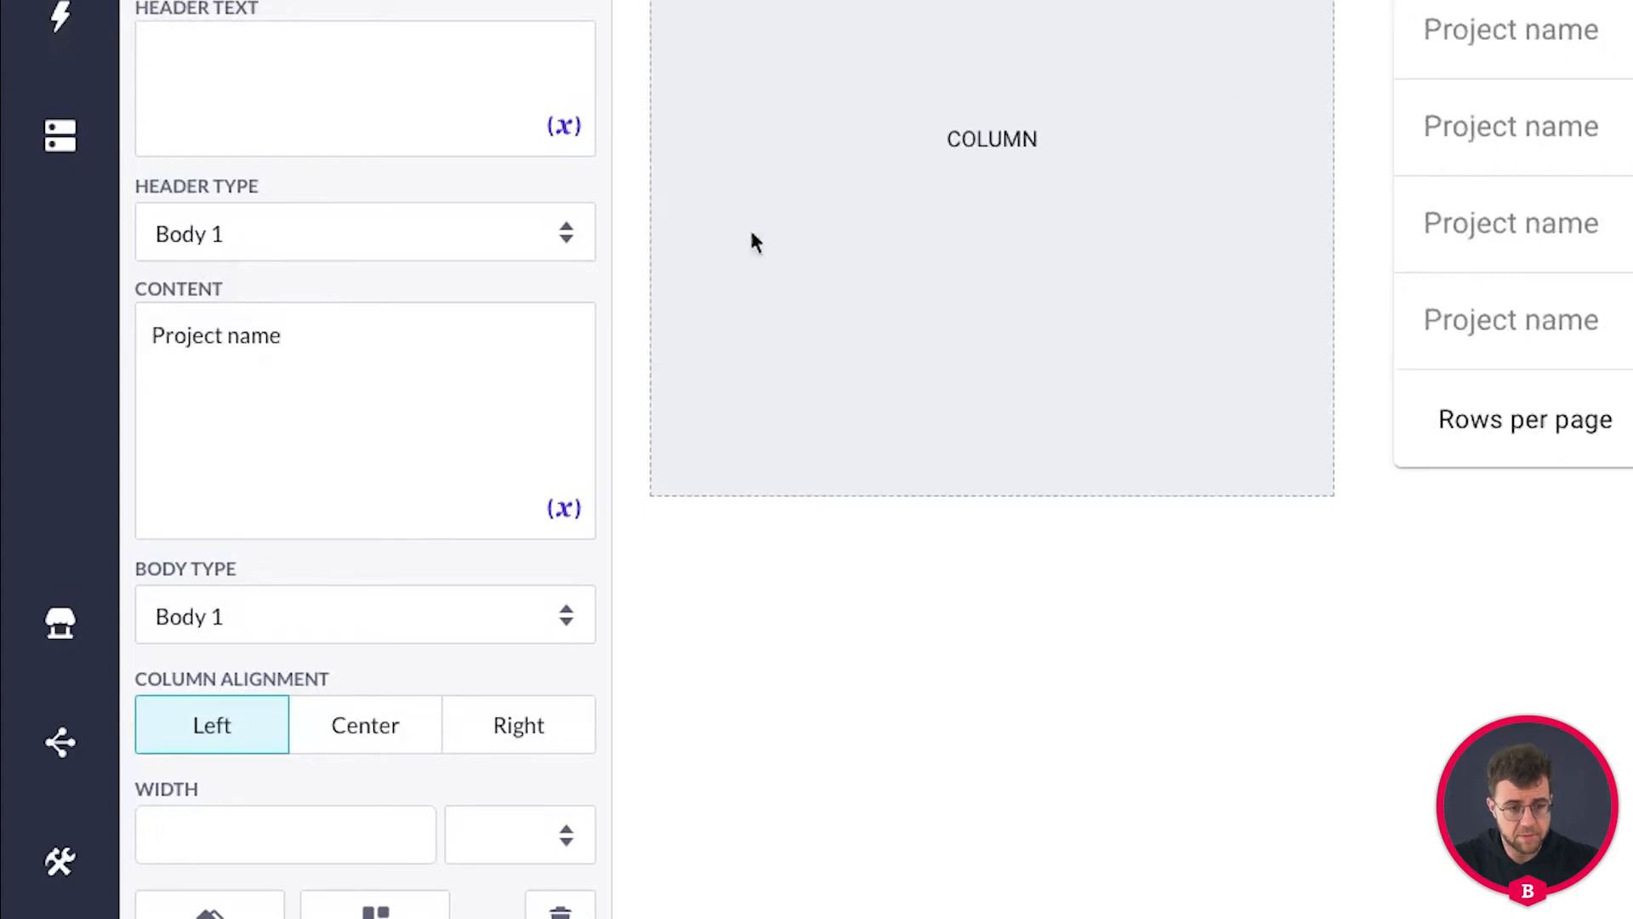
Step: Set both the content and the header text of the second data table column to "End date"
key("ctrl+a")
key("BackSpace")
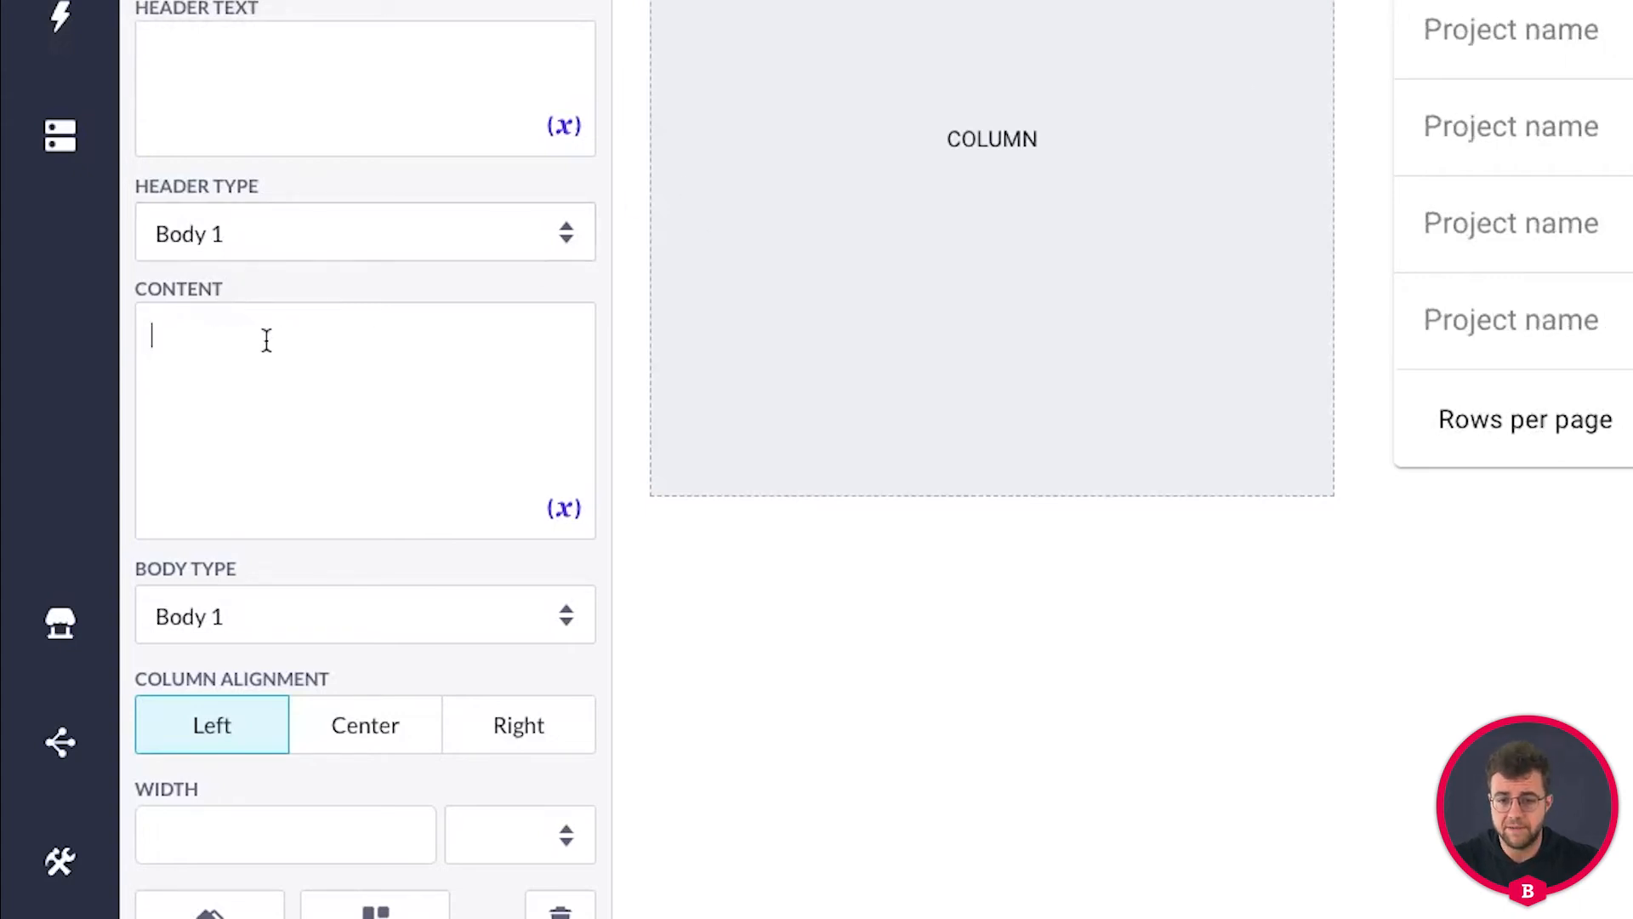
type("End date")
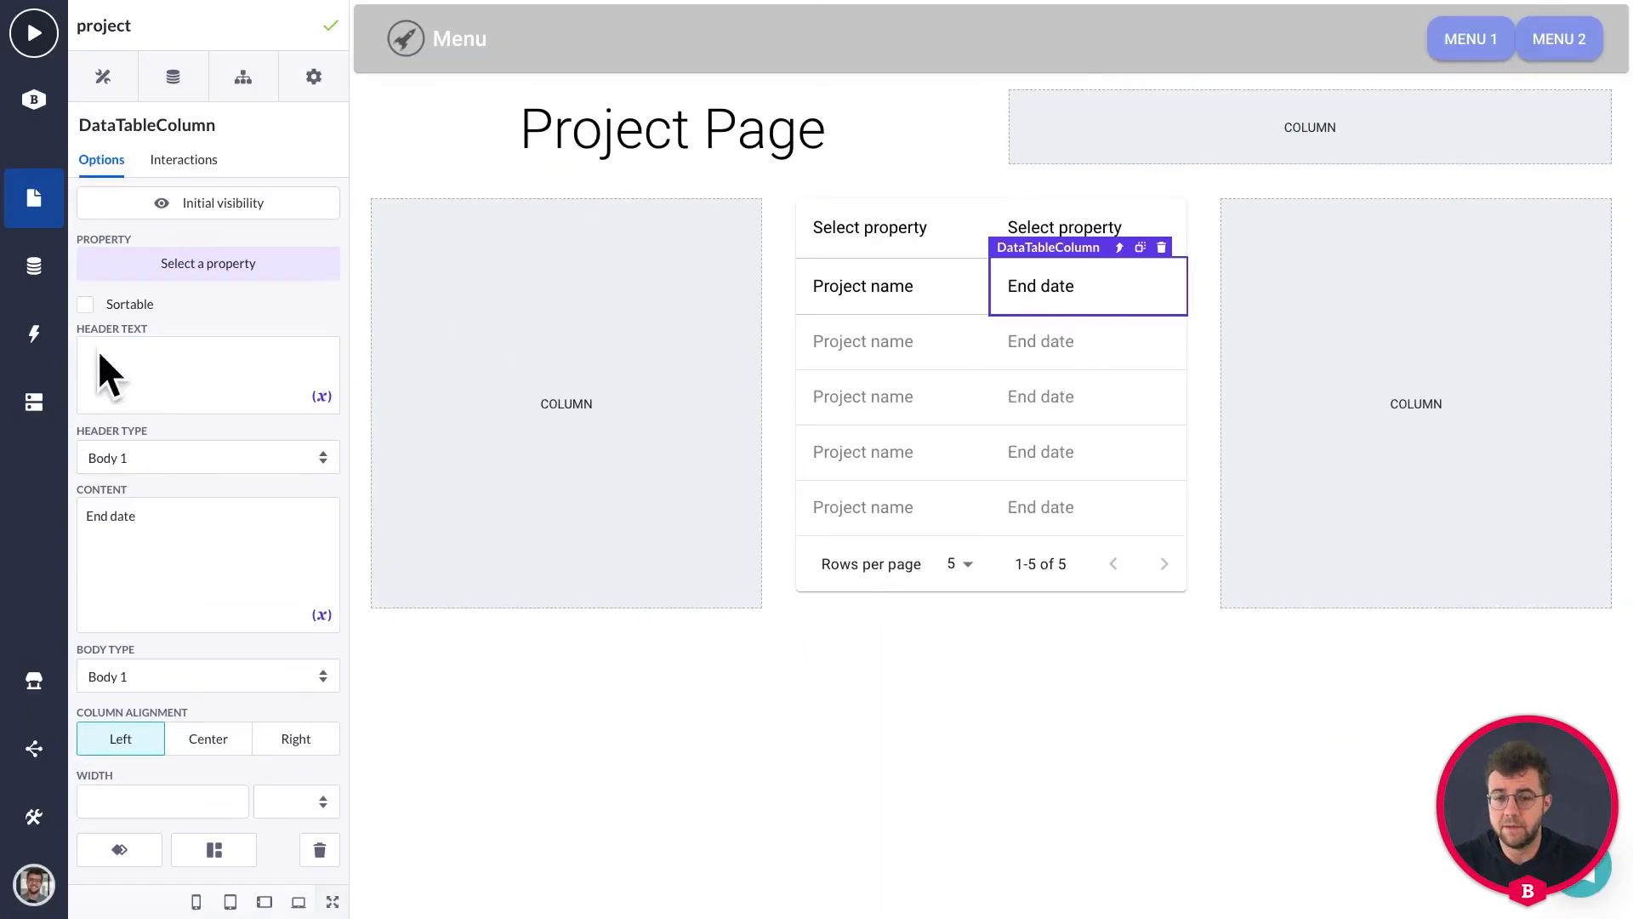
left_click(108, 363)
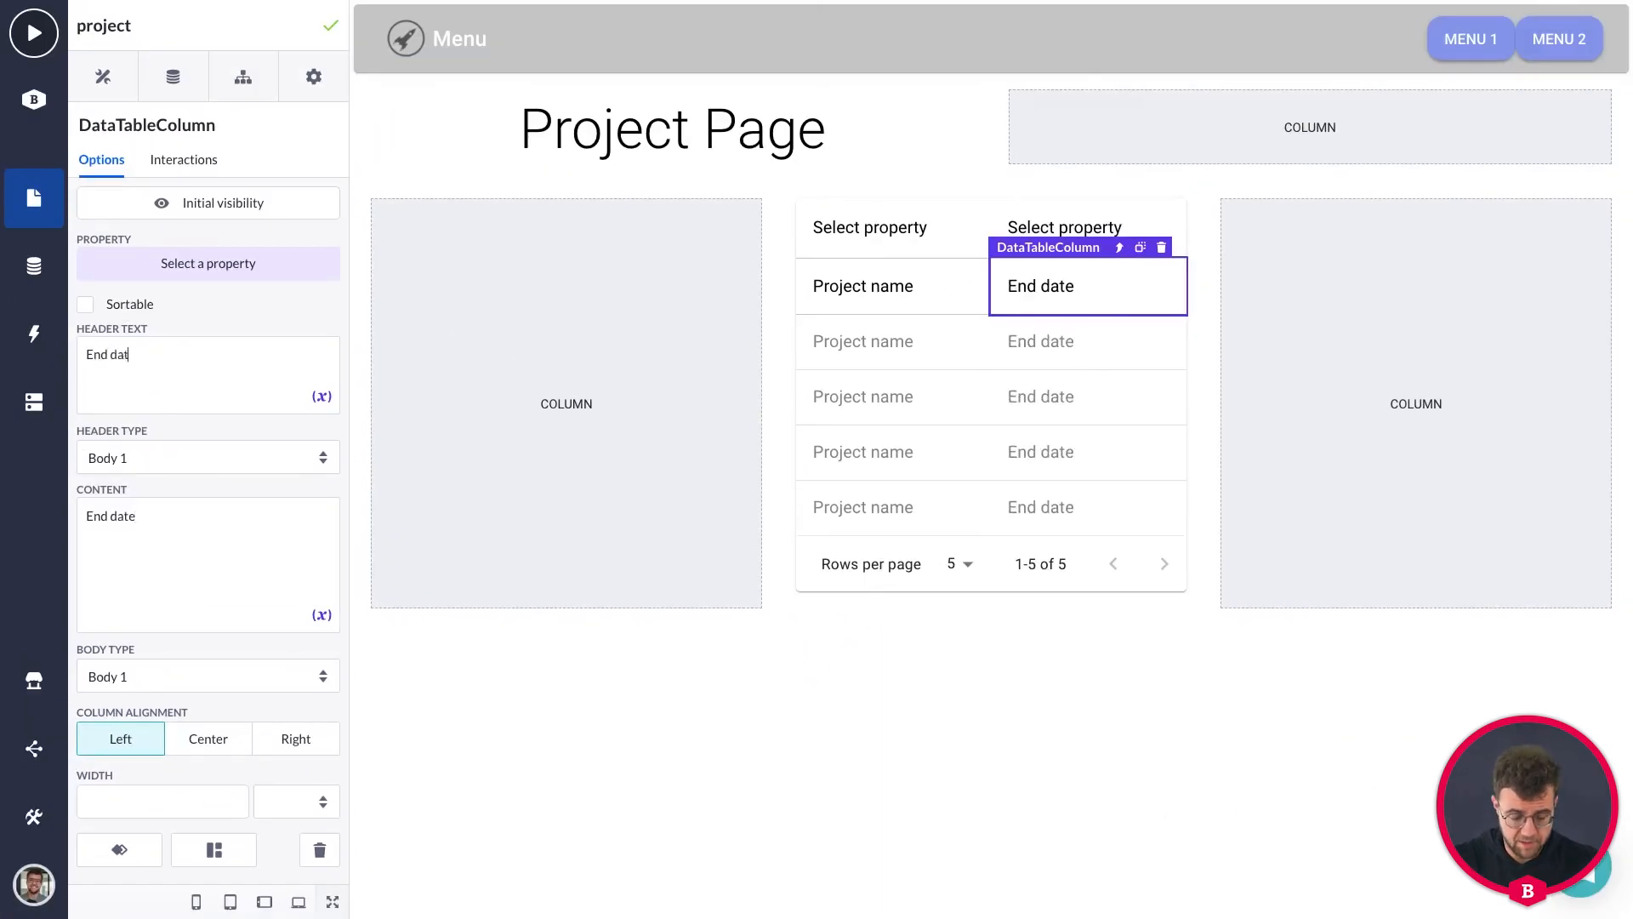
Step: Set the header text of the first data table column to "Name"
left_click(868, 292)
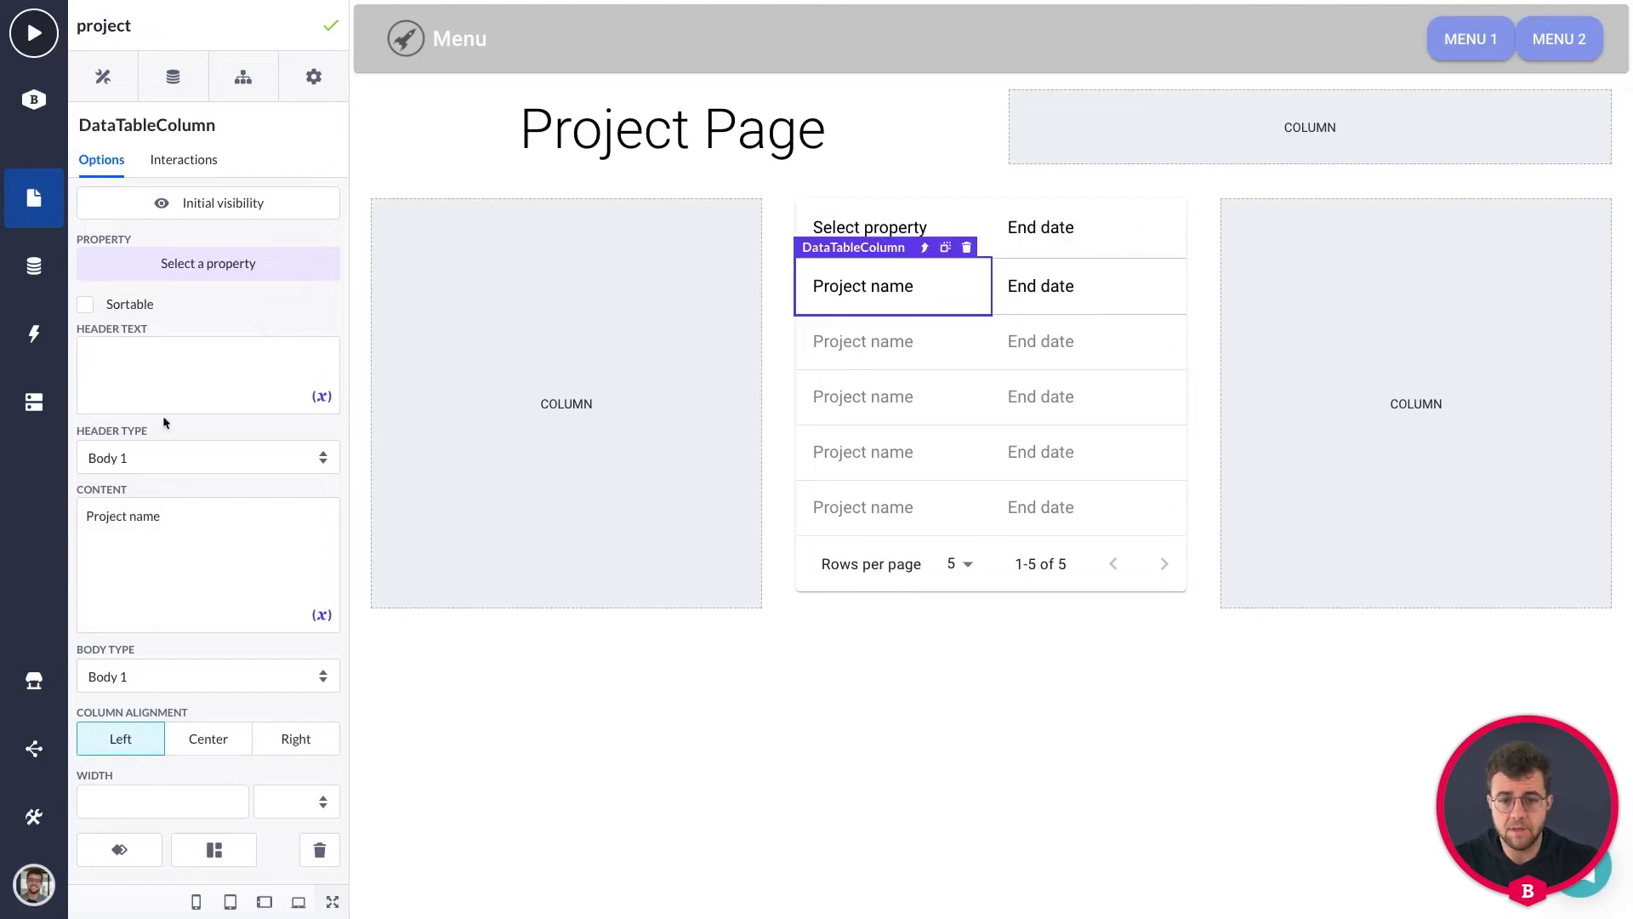
type("Name")
left_click(835, 690)
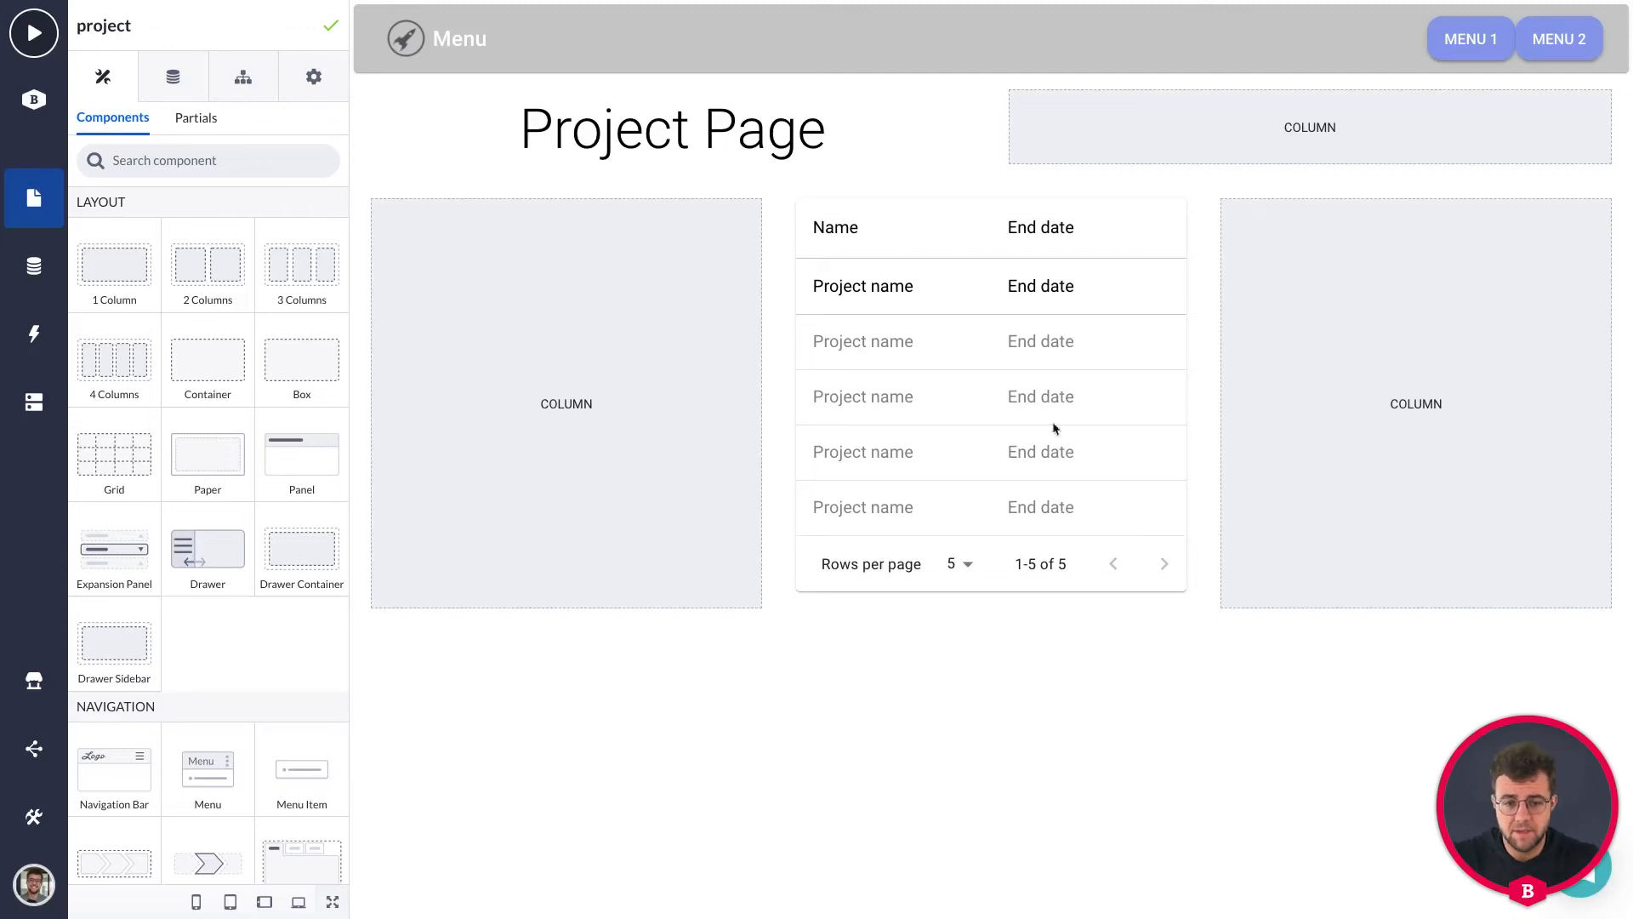
Step: Set the column width and the tablet landscape width of the empty column before the data table to 2
left_click(1481, 409)
left_click(609, 403)
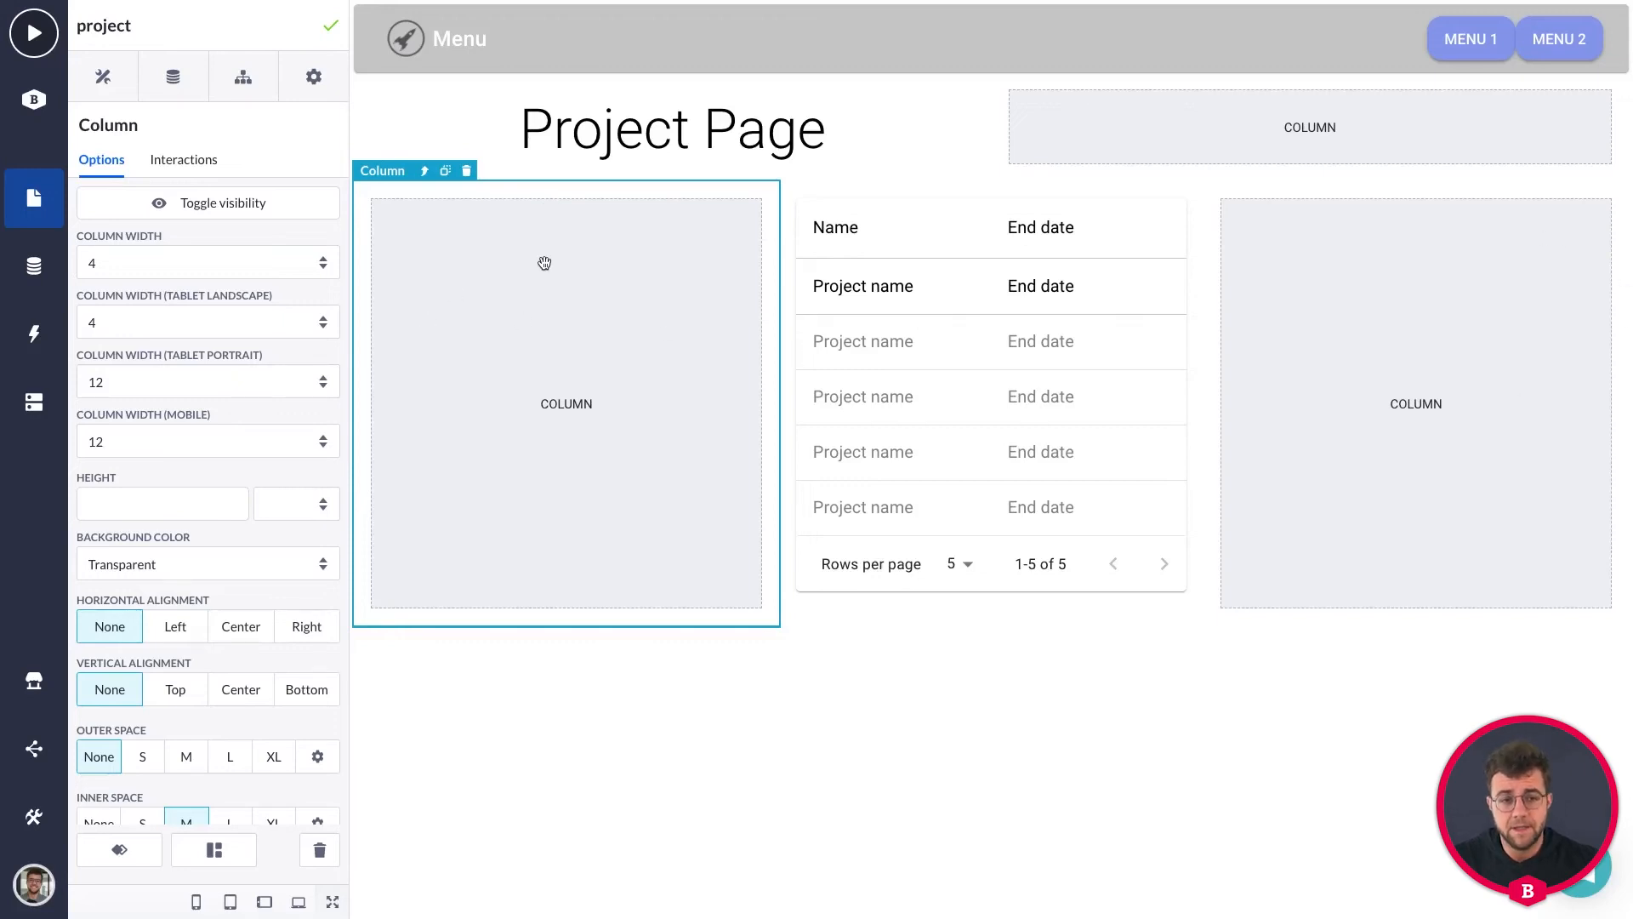
left_click(1480, 310)
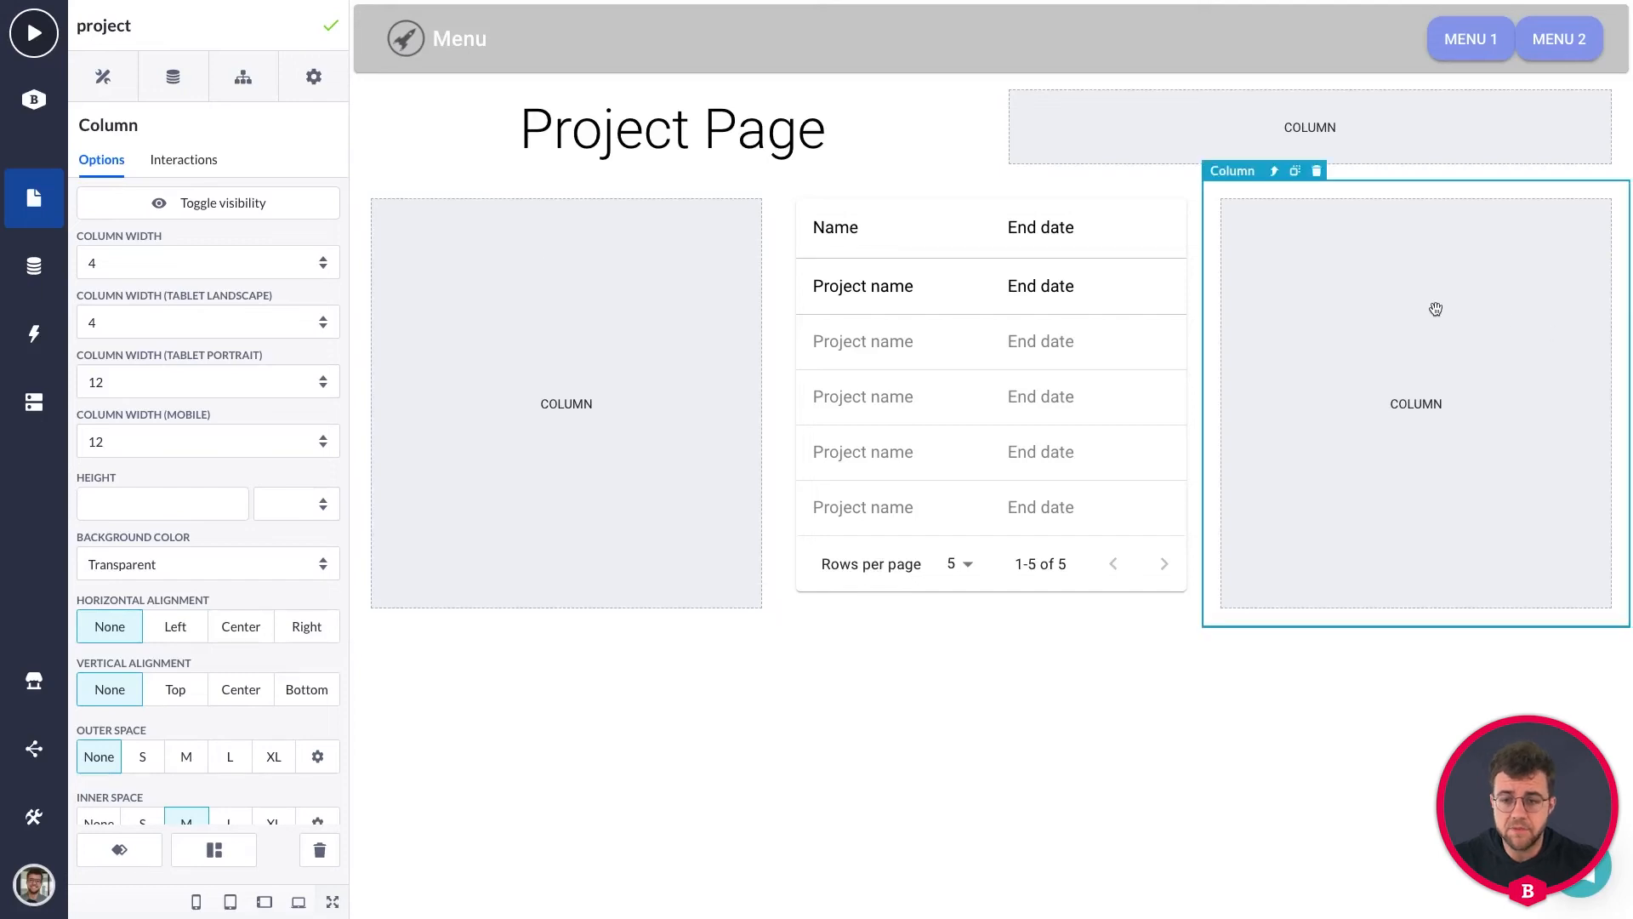
left_click(882, 188)
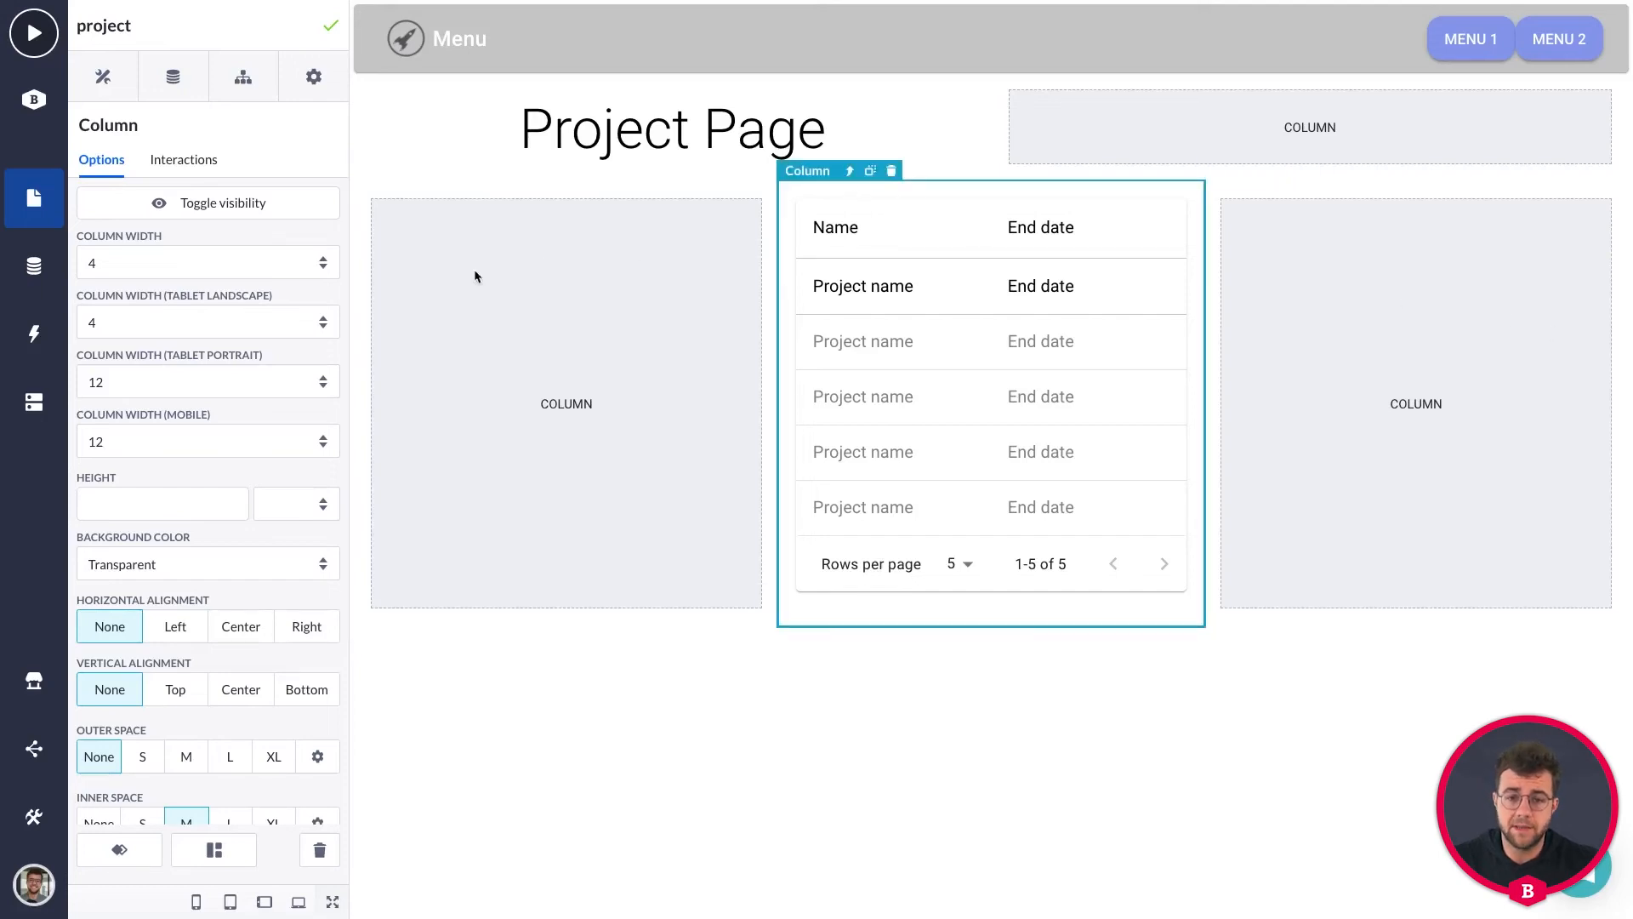
left_click(564, 324)
left_click(176, 269)
left_click(134, 225)
left_click(137, 321)
left_click(127, 280)
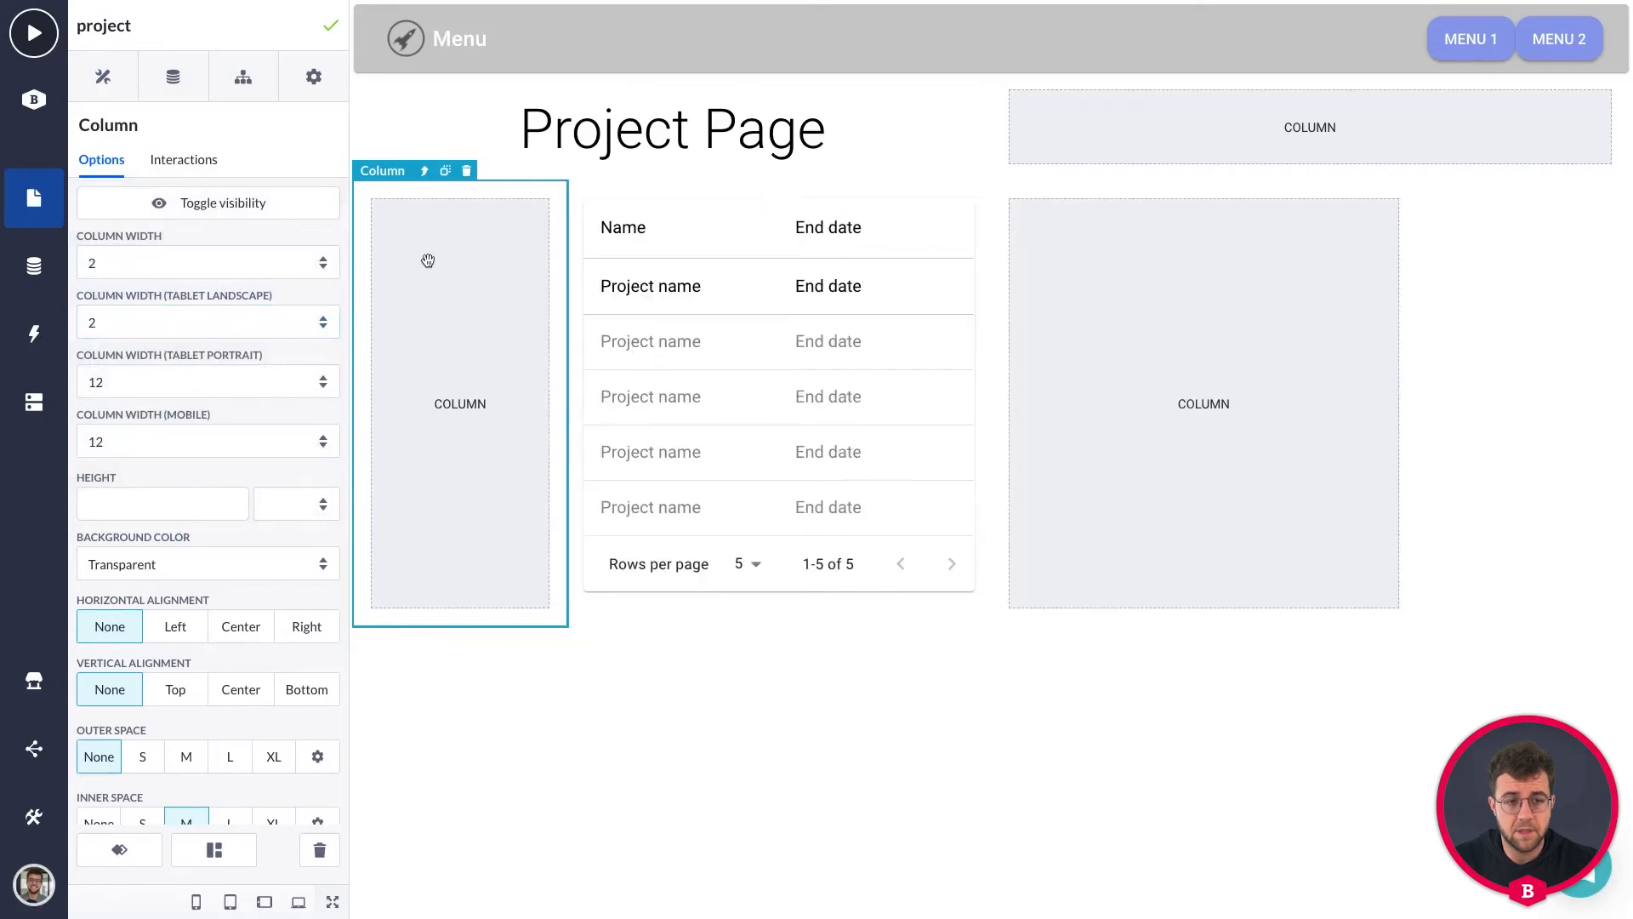
Step: Set the column width and the tablet landscape width of the empty column after the data table to 2
left_click(1275, 285)
left_click(245, 263)
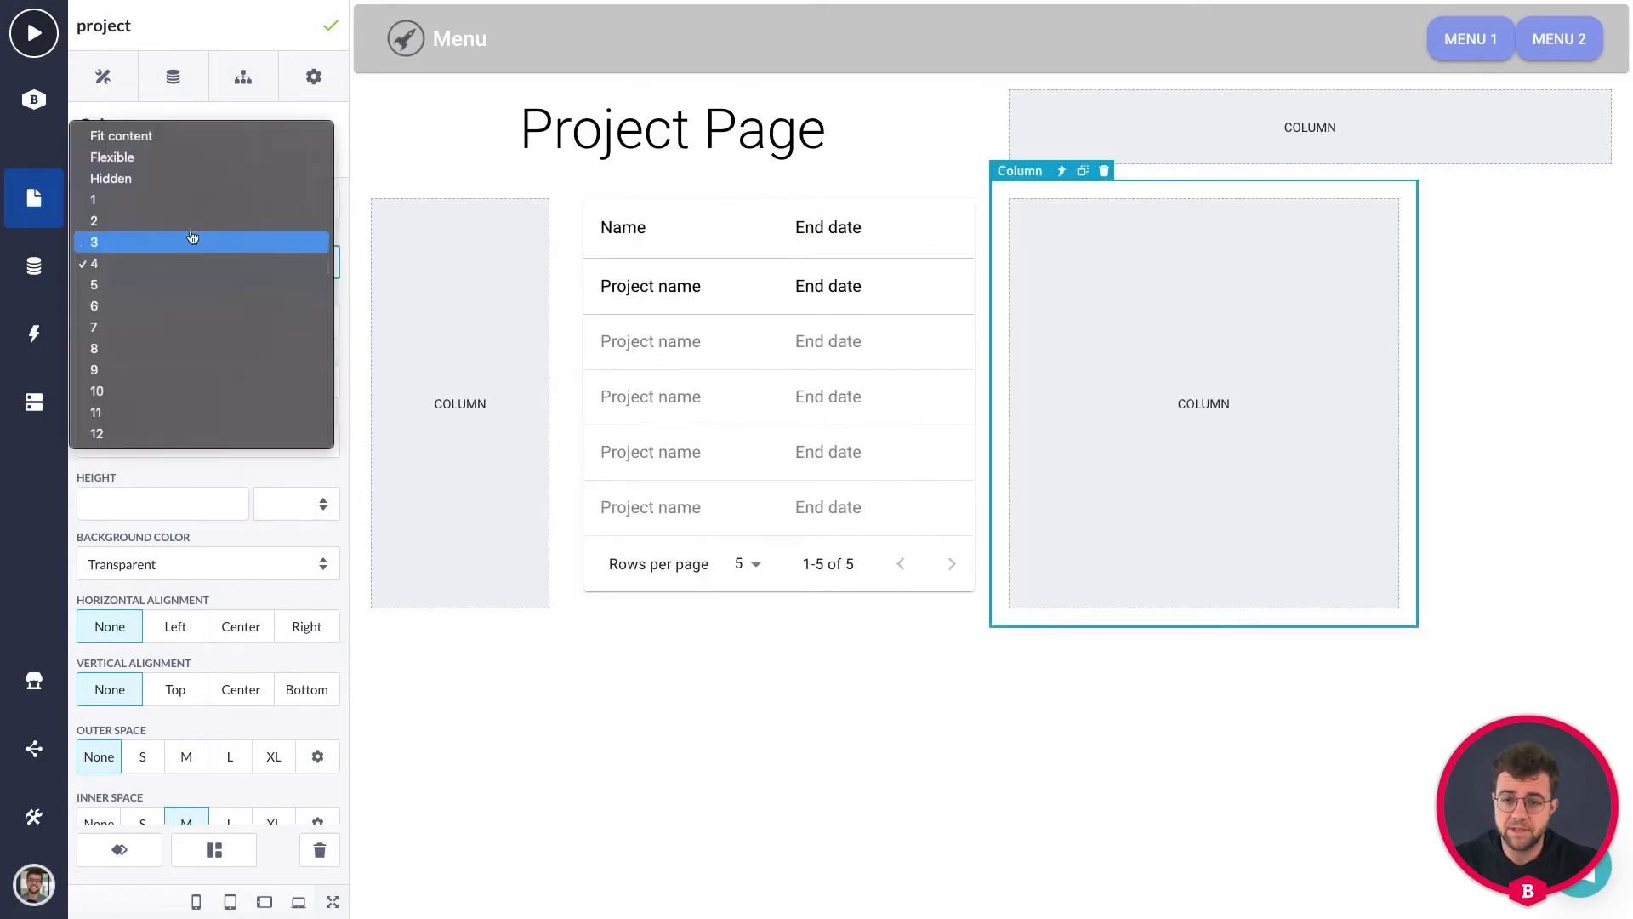
left_click(162, 263)
left_click(134, 321)
left_click(122, 281)
Step: Set the column width and the tablet landscape width of the middle column holding the data table to 8
left_click(659, 189)
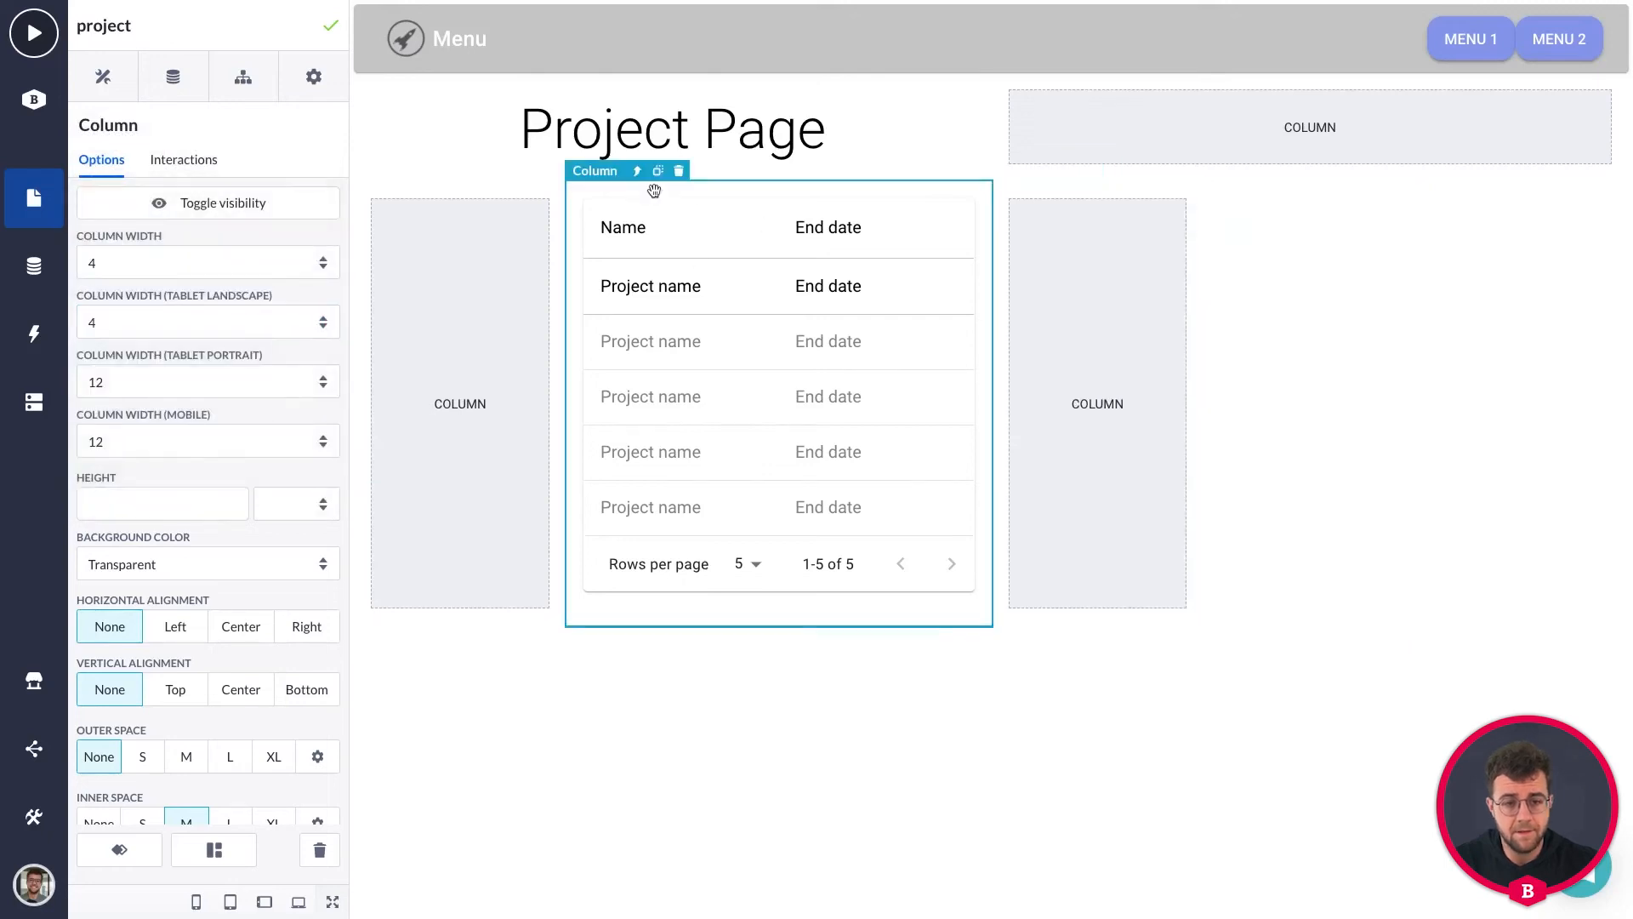
left_click(187, 262)
left_click(134, 352)
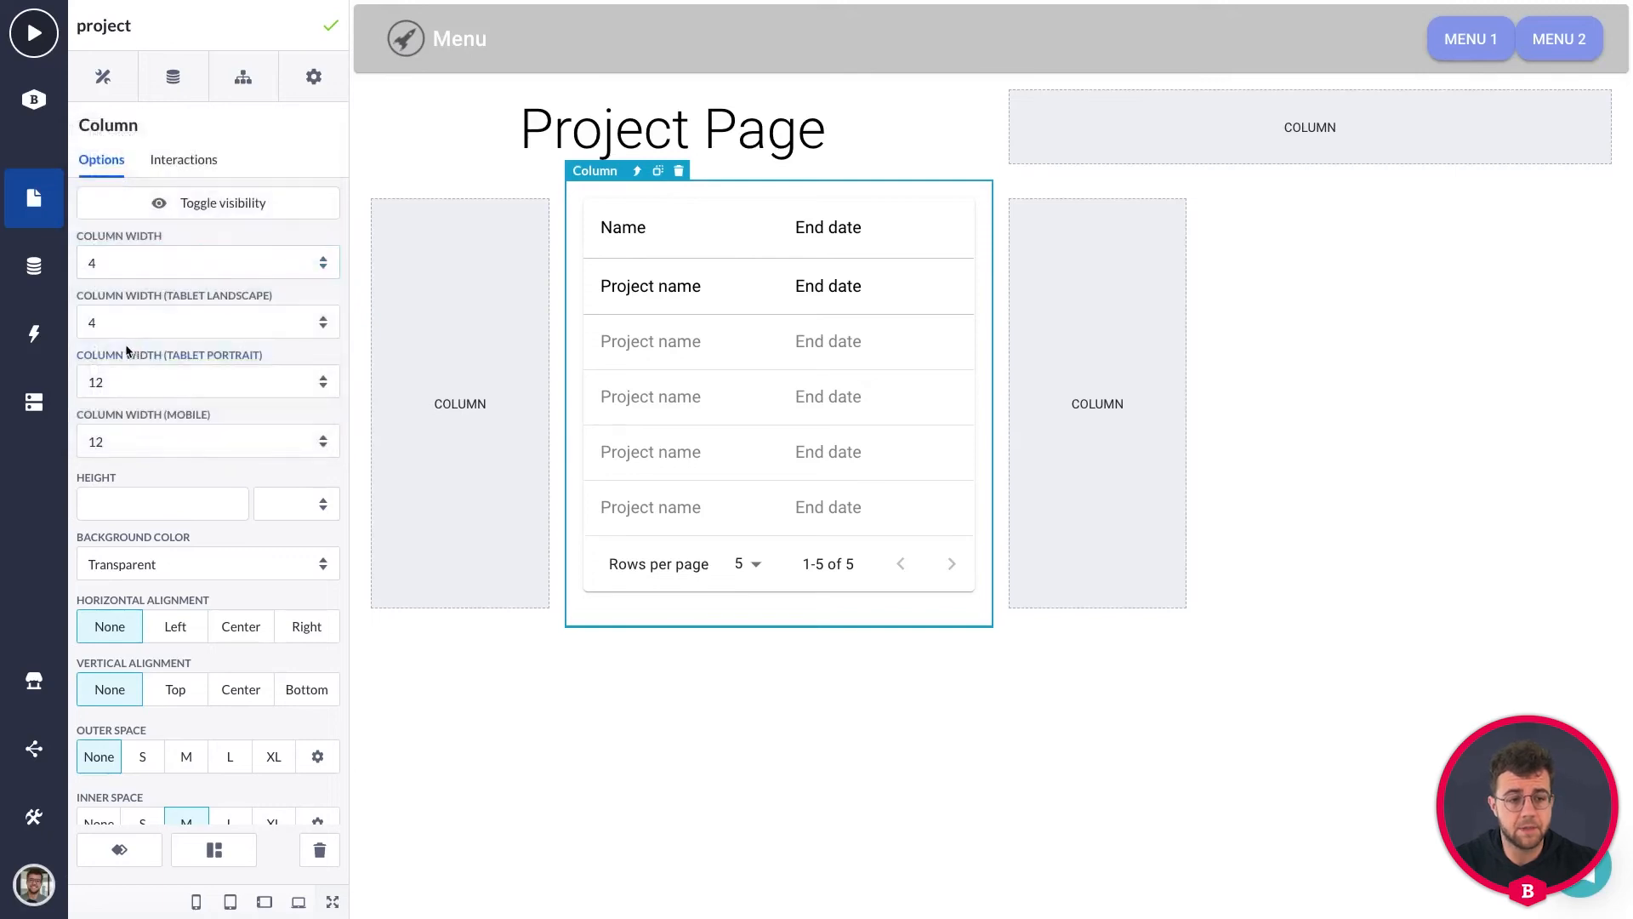
left_click(128, 325)
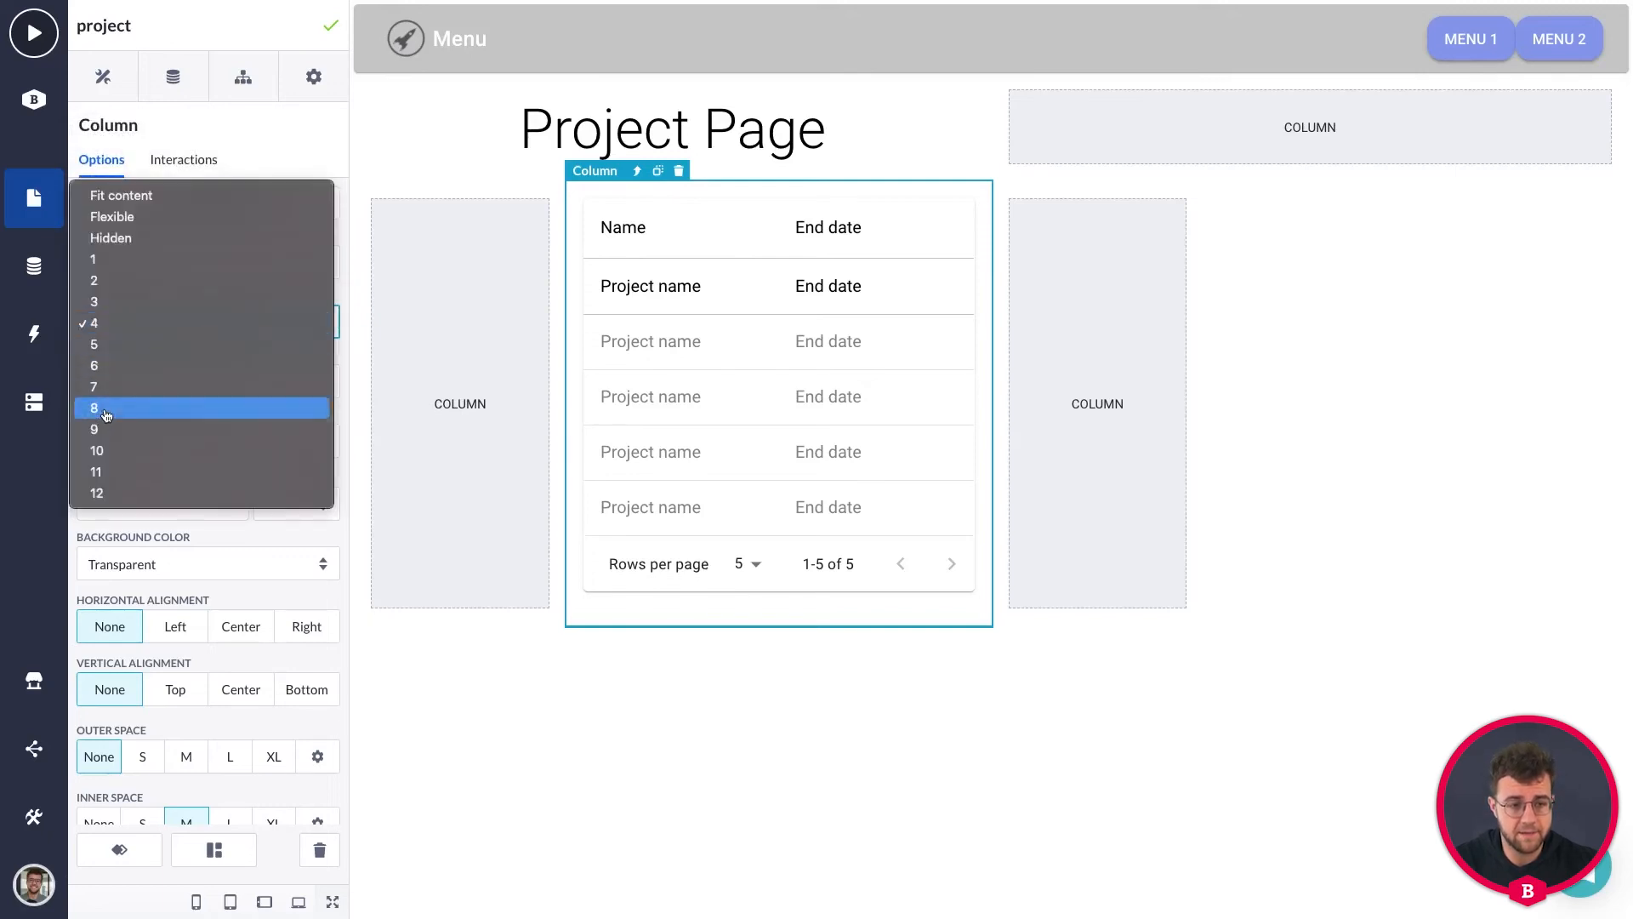
left_click(100, 412)
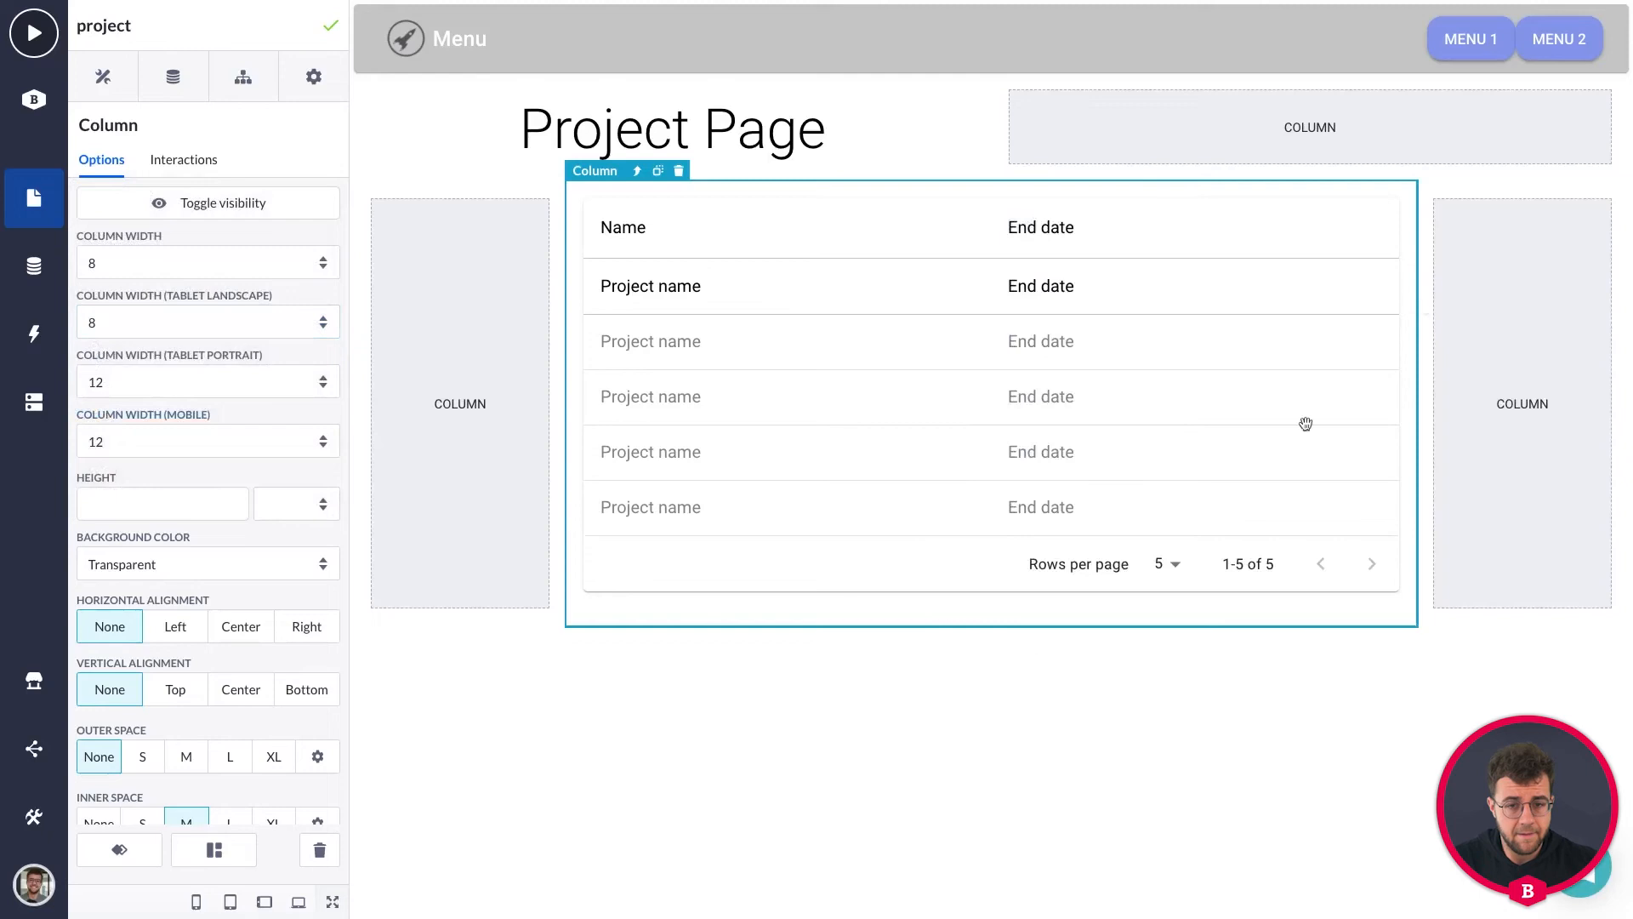
left_click(704, 743)
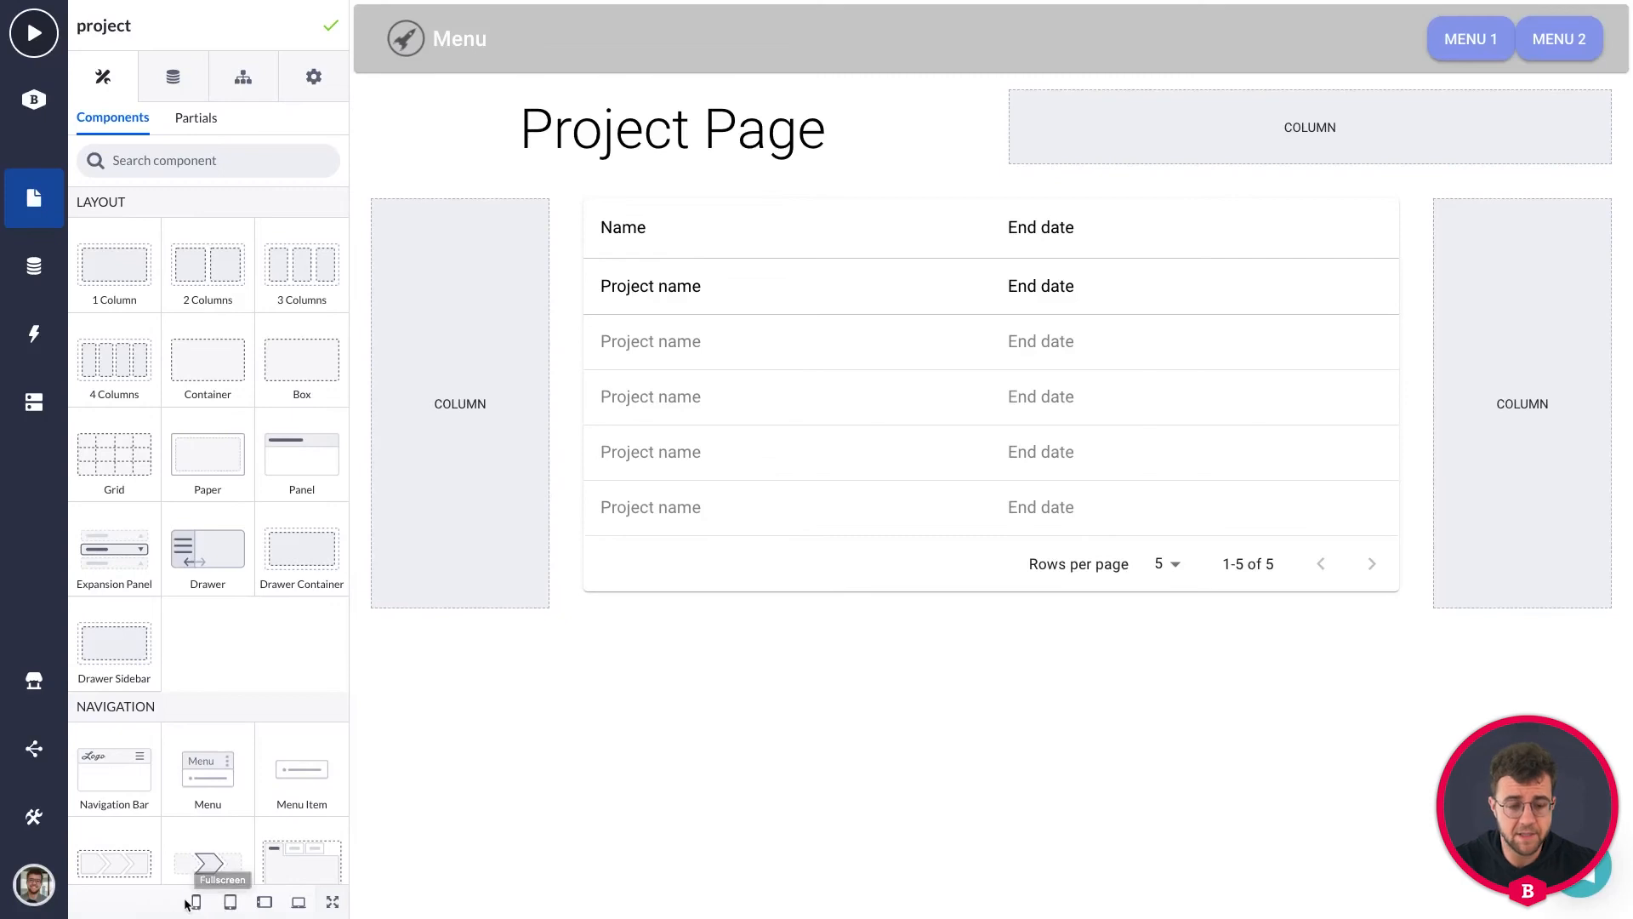
Step: Preview the page at mobile size and examine the width settings of the column containing the page title
left_click(195, 901)
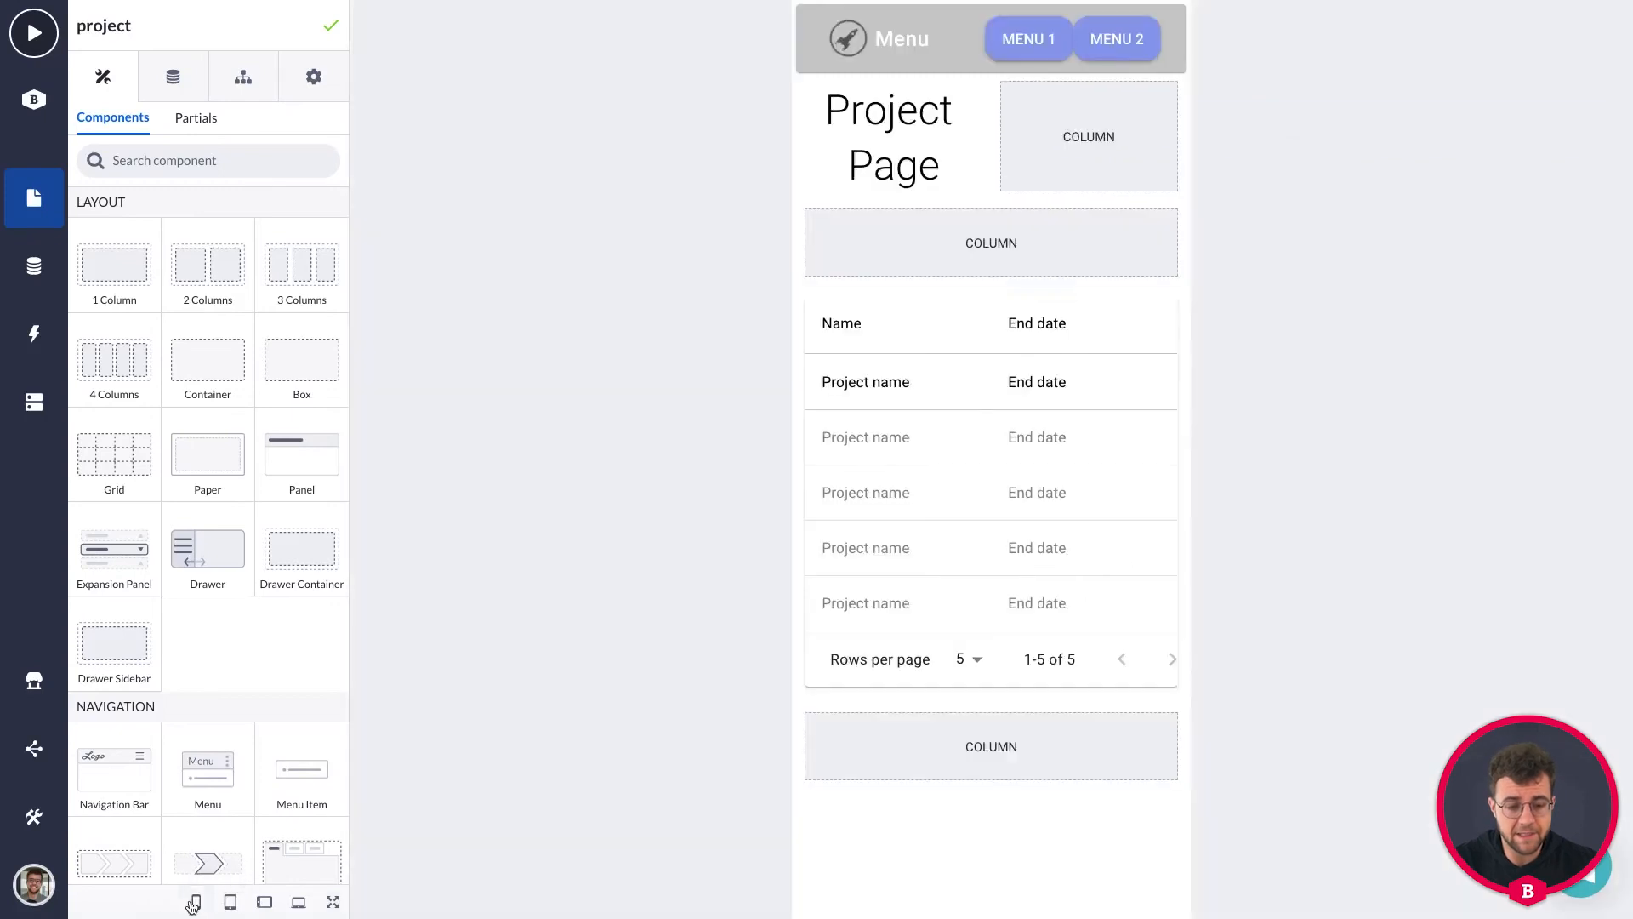
left_click(862, 98)
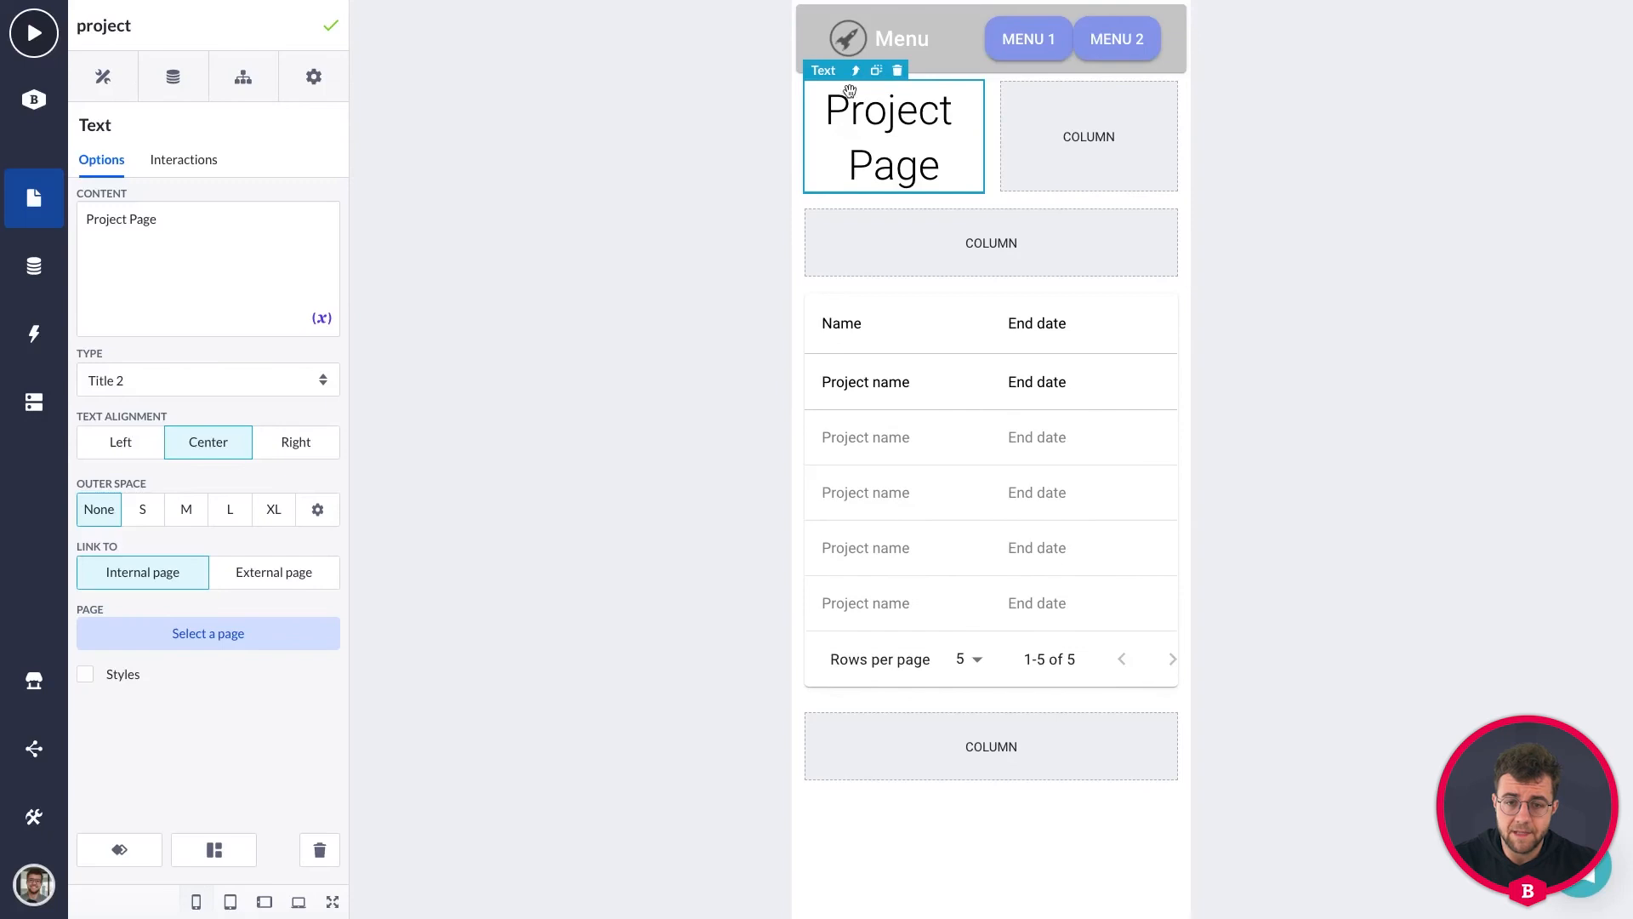
left_click(850, 70)
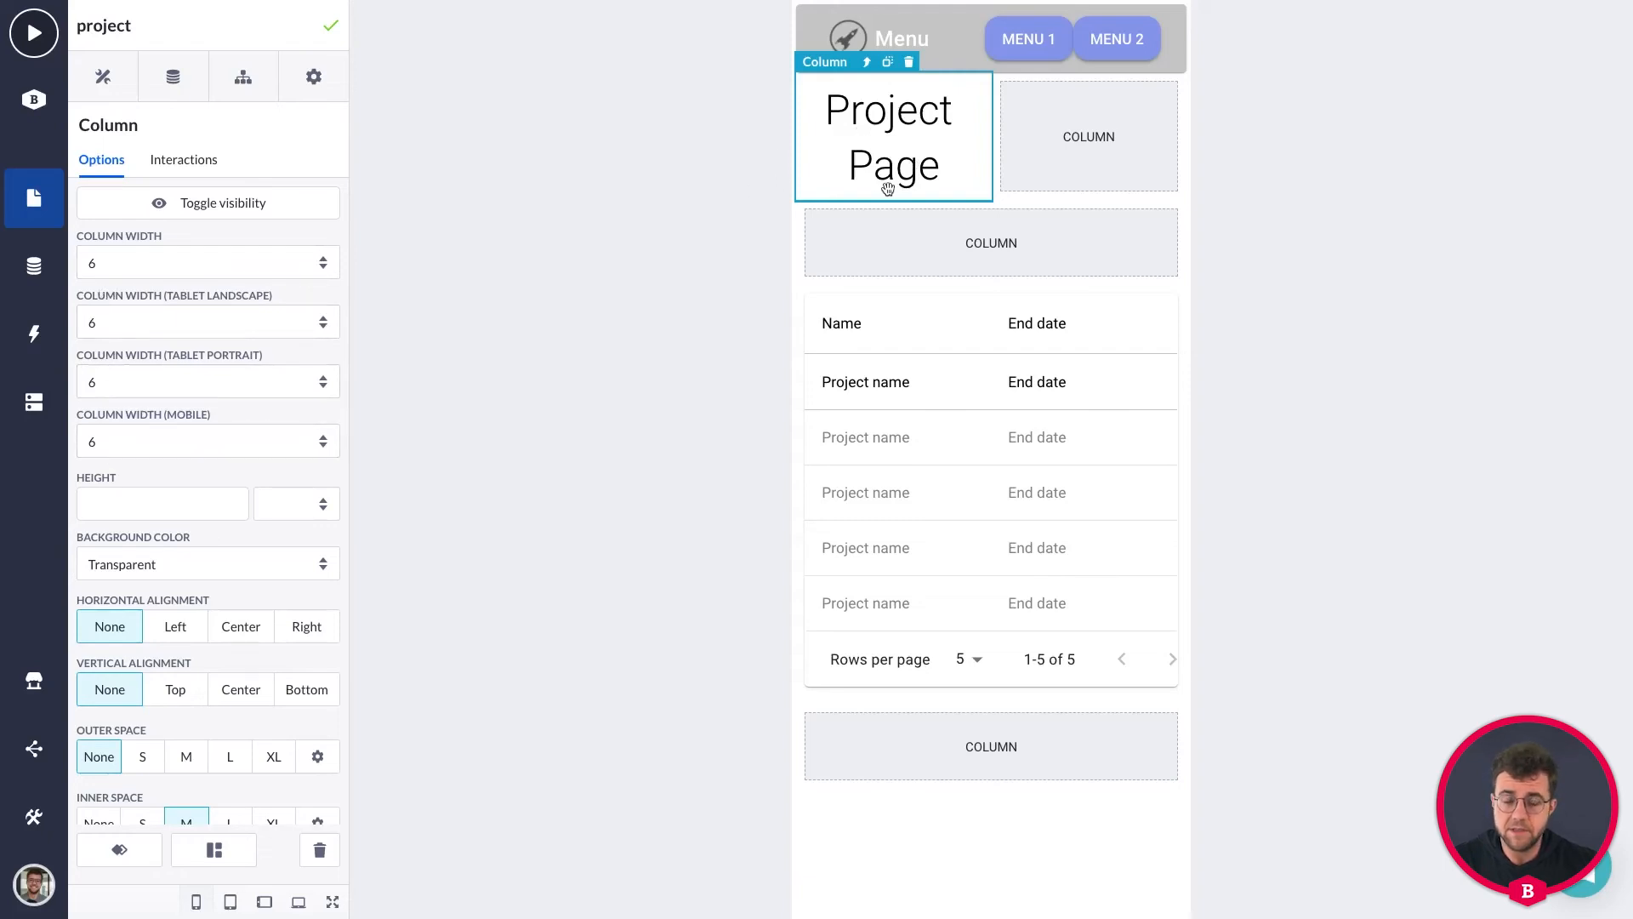
Step: Try a mobile width of 2 on the empty column above the data table, and restore it to 12
left_click(890, 249)
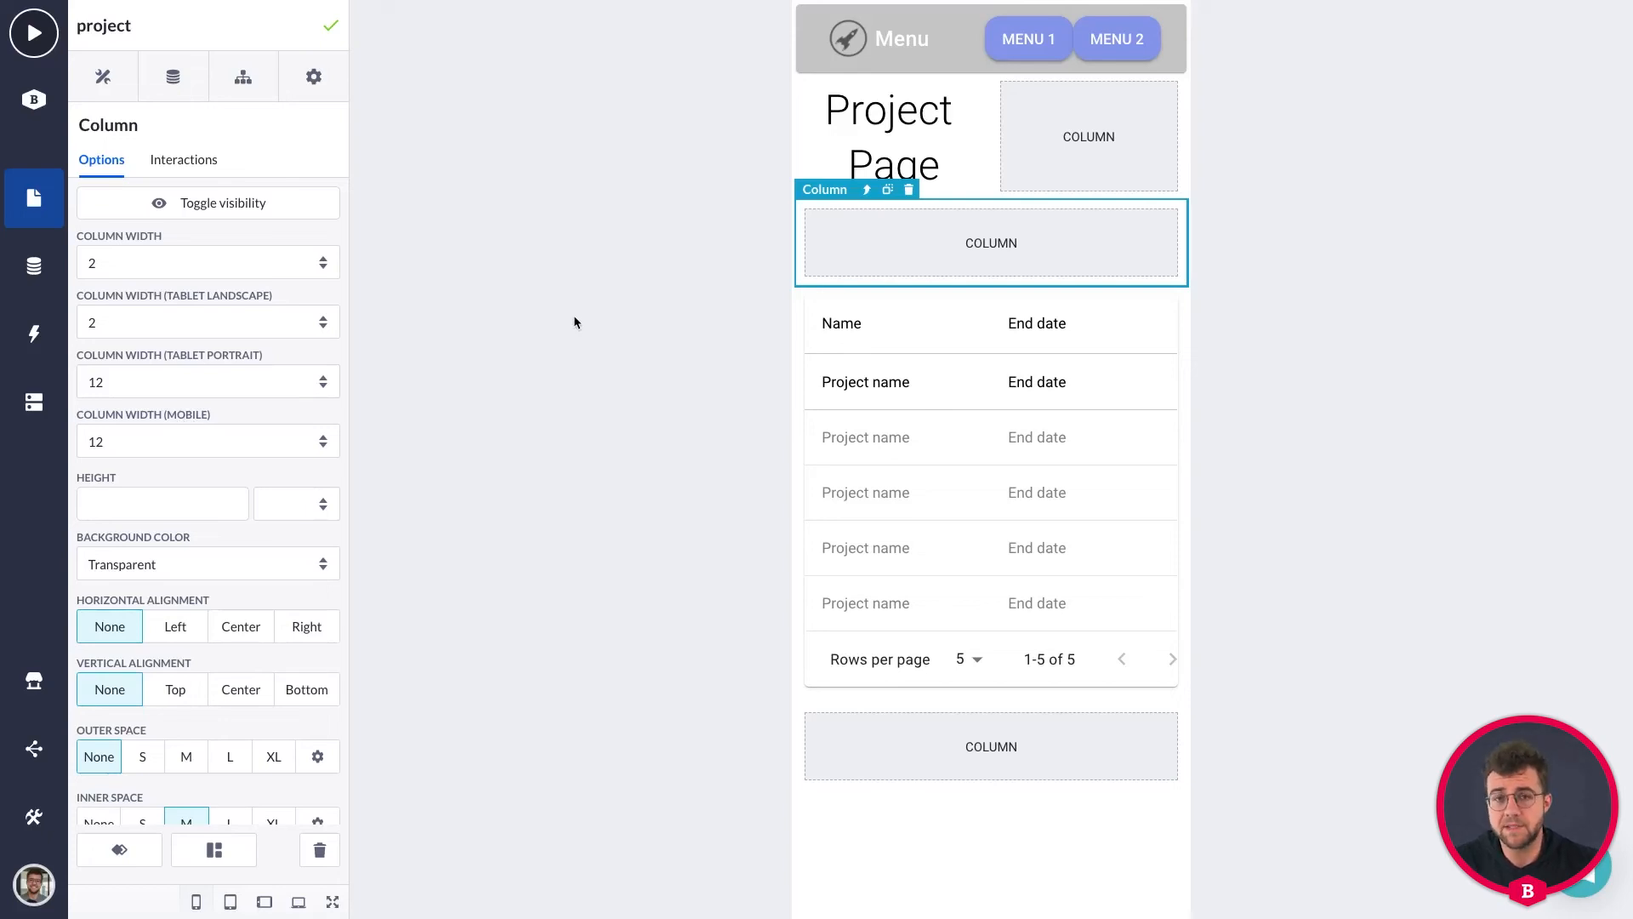
left_click(199, 441)
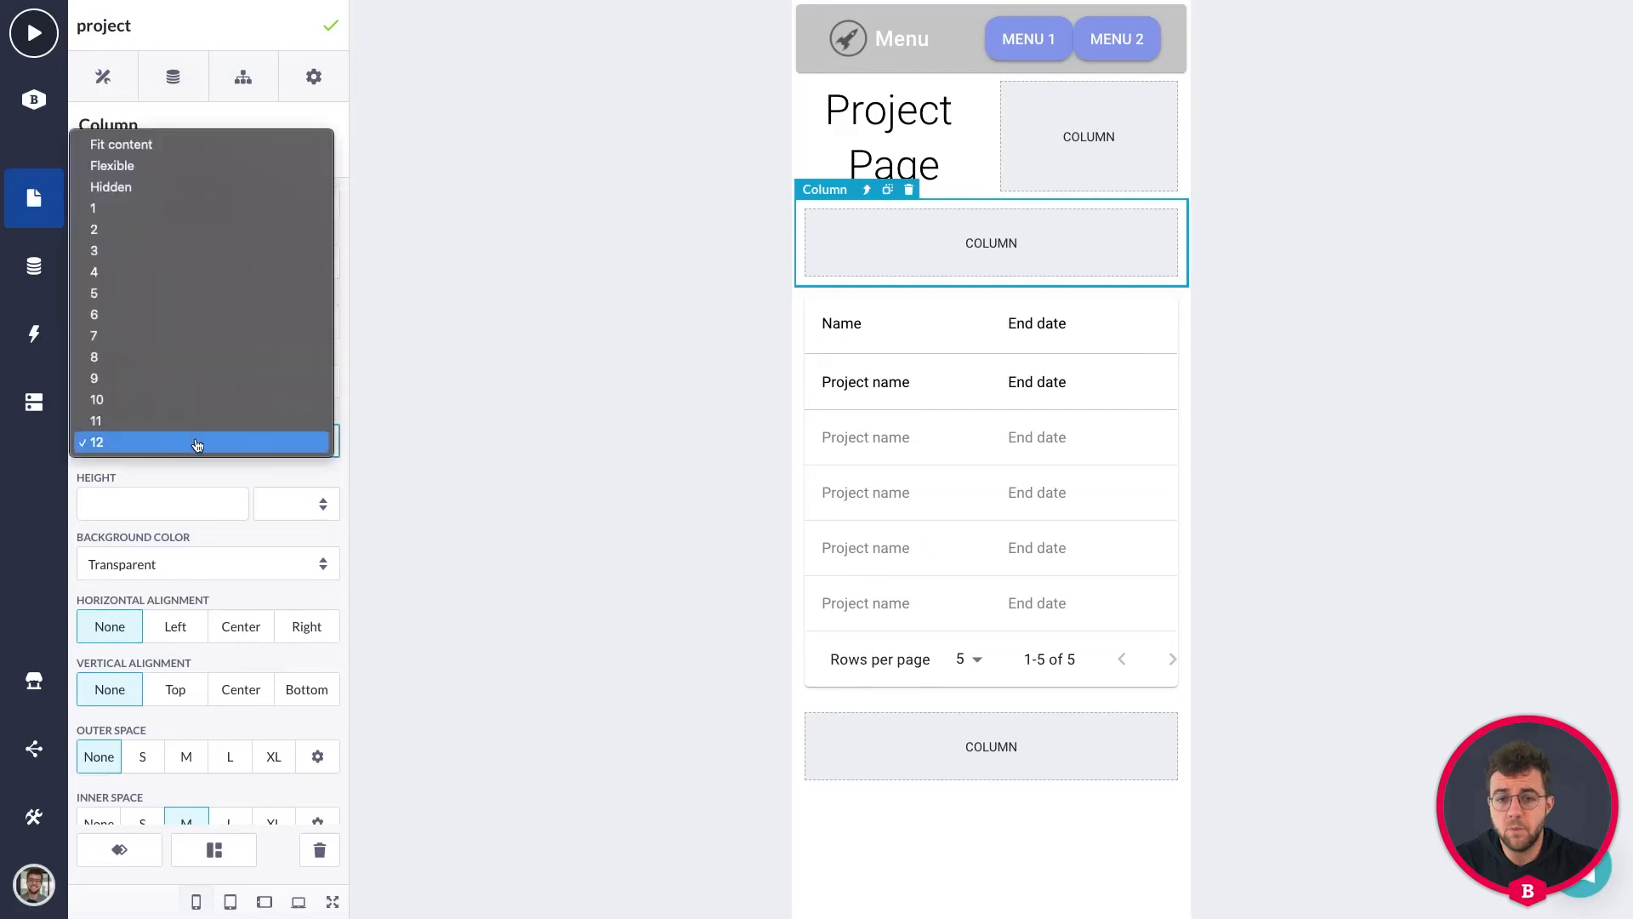
left_click(123, 230)
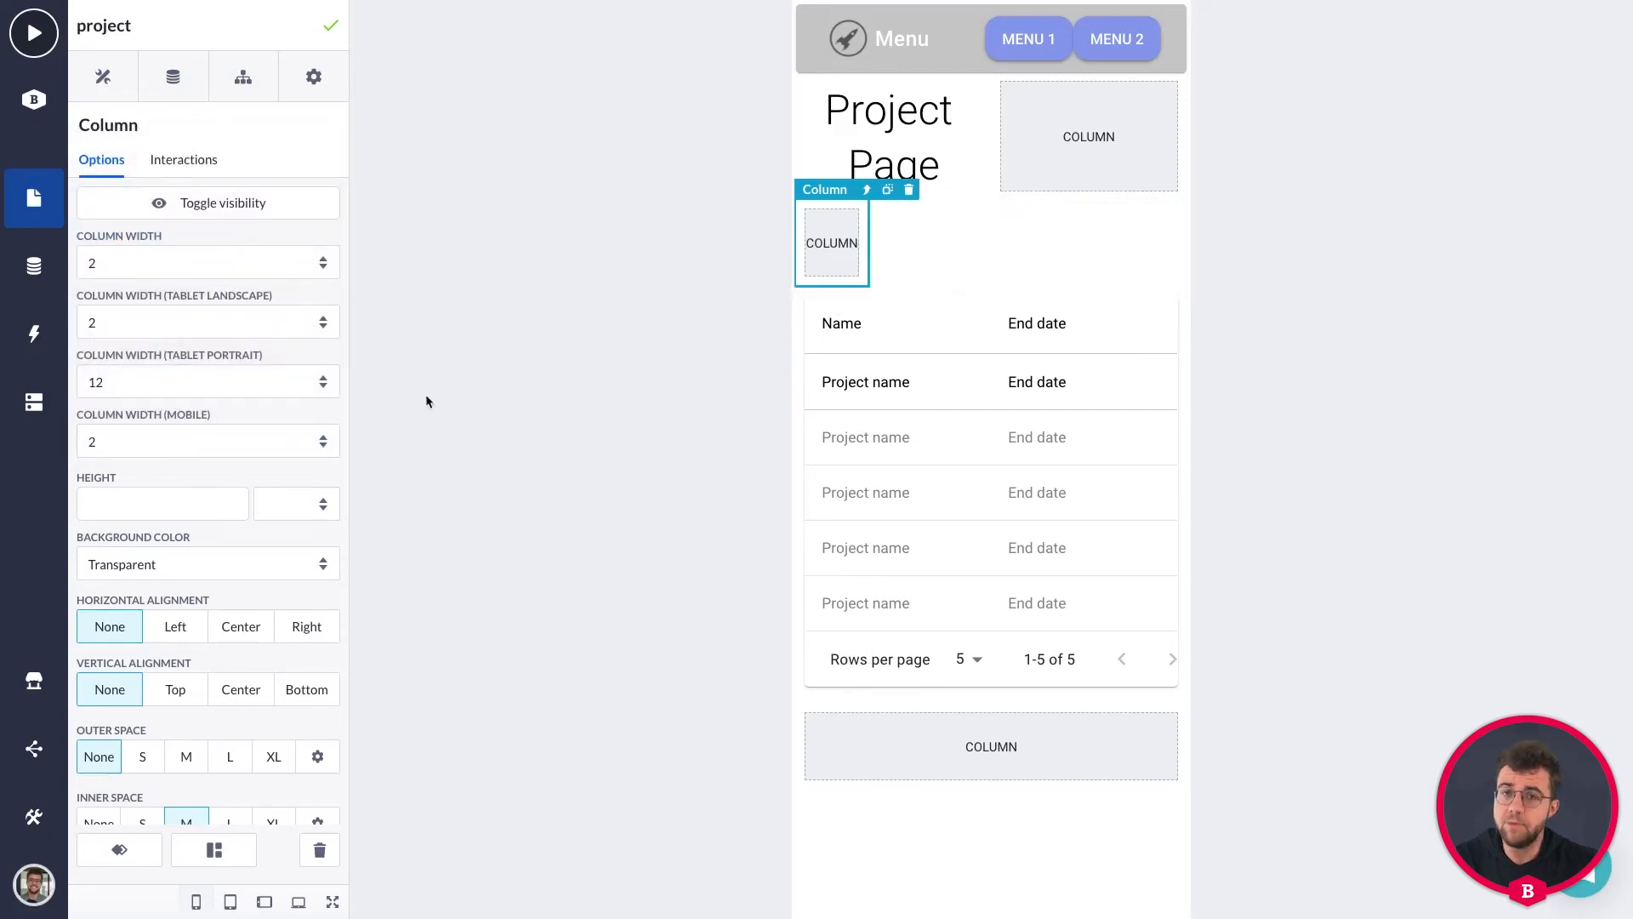
left_click(309, 443)
left_click(132, 654)
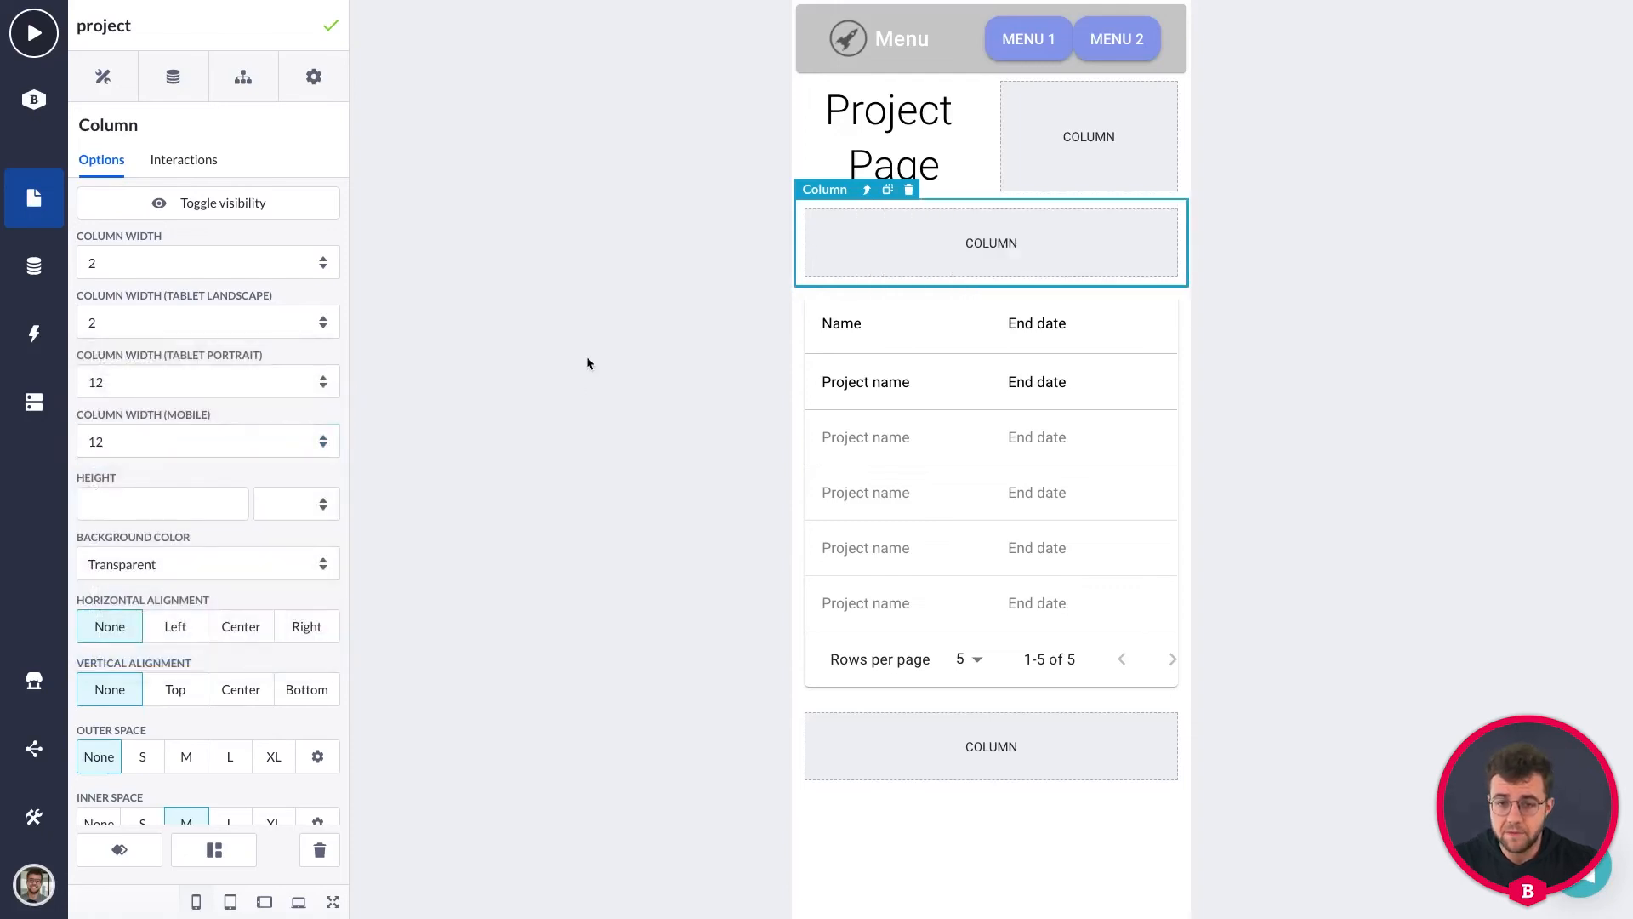
Step: Preview the page at tablet portrait size and return to the desktop view
left_click(232, 903)
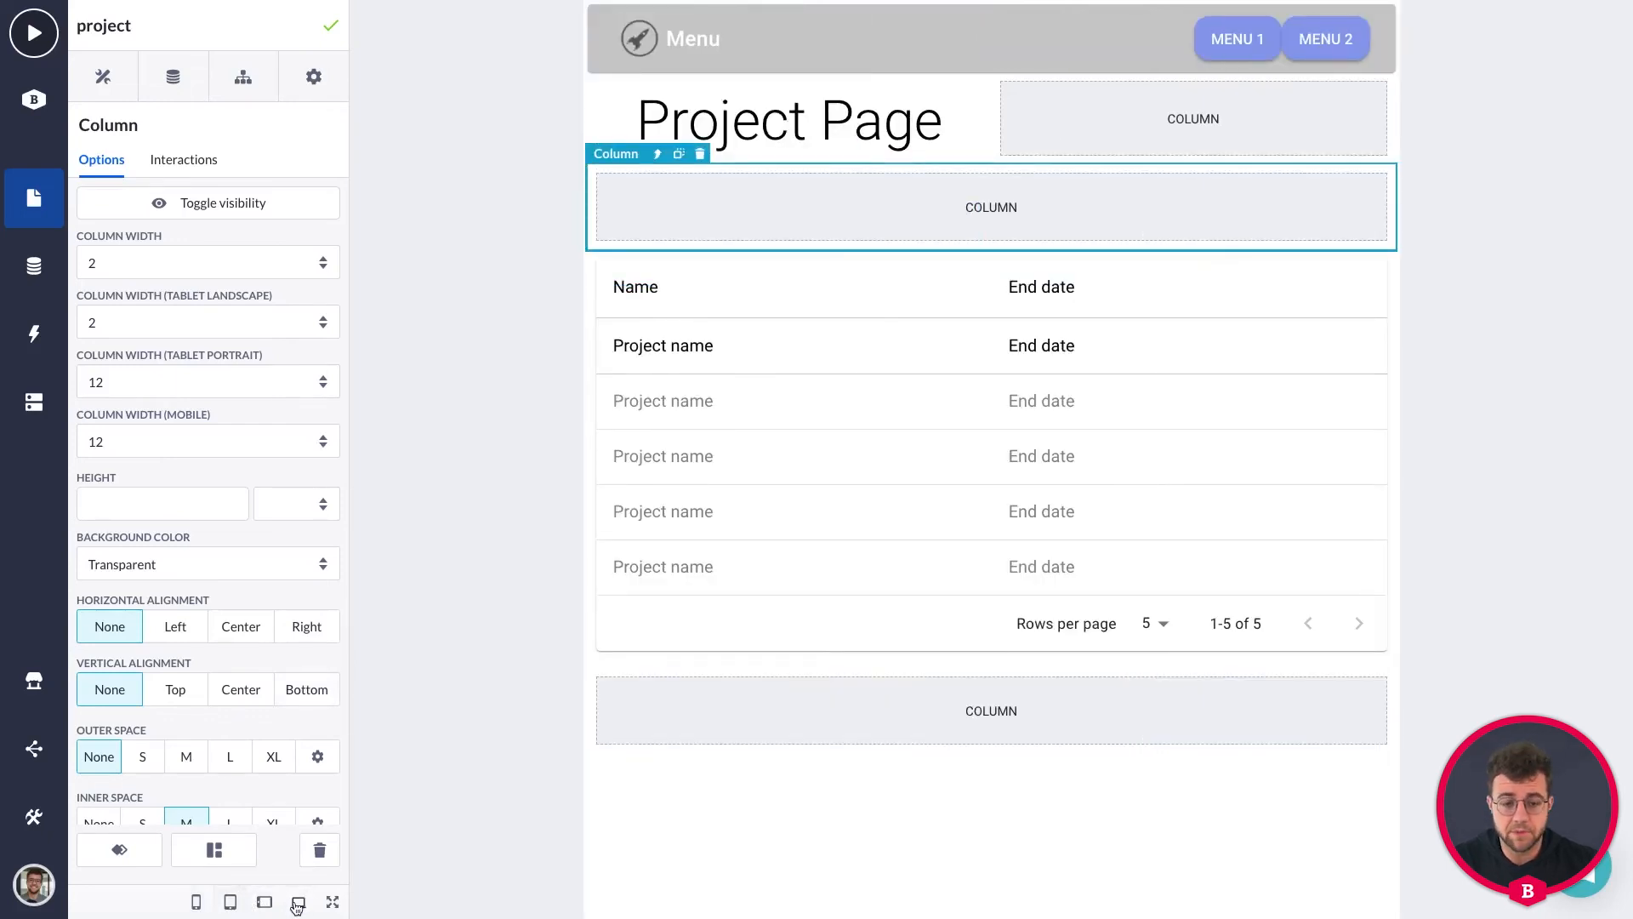
left_click(298, 903)
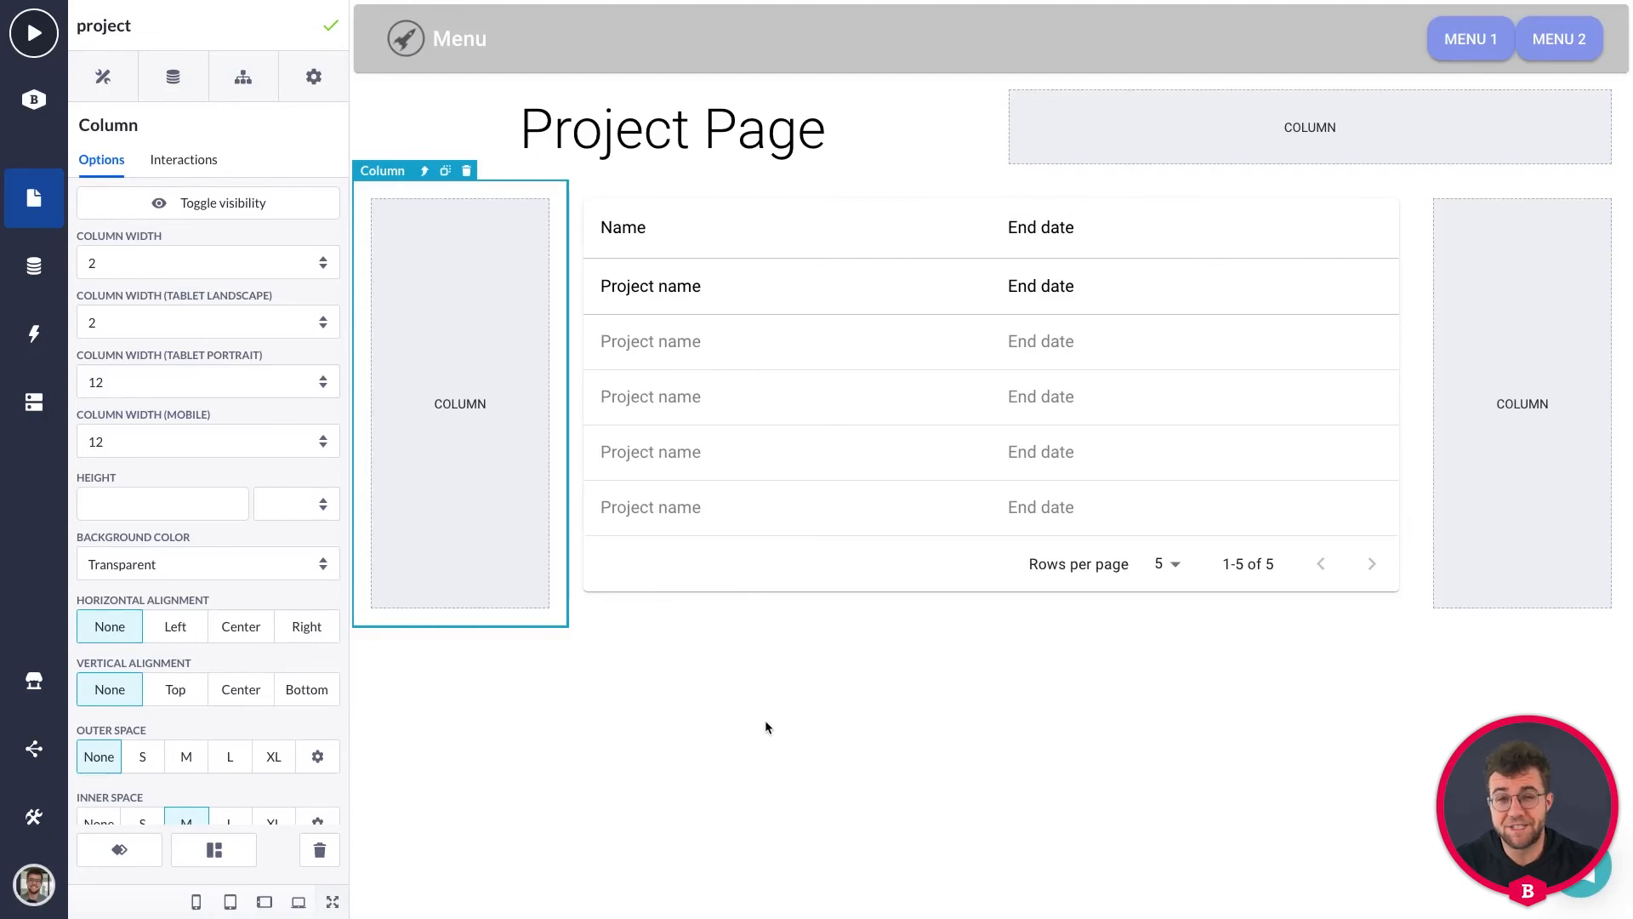
left_click(761, 729)
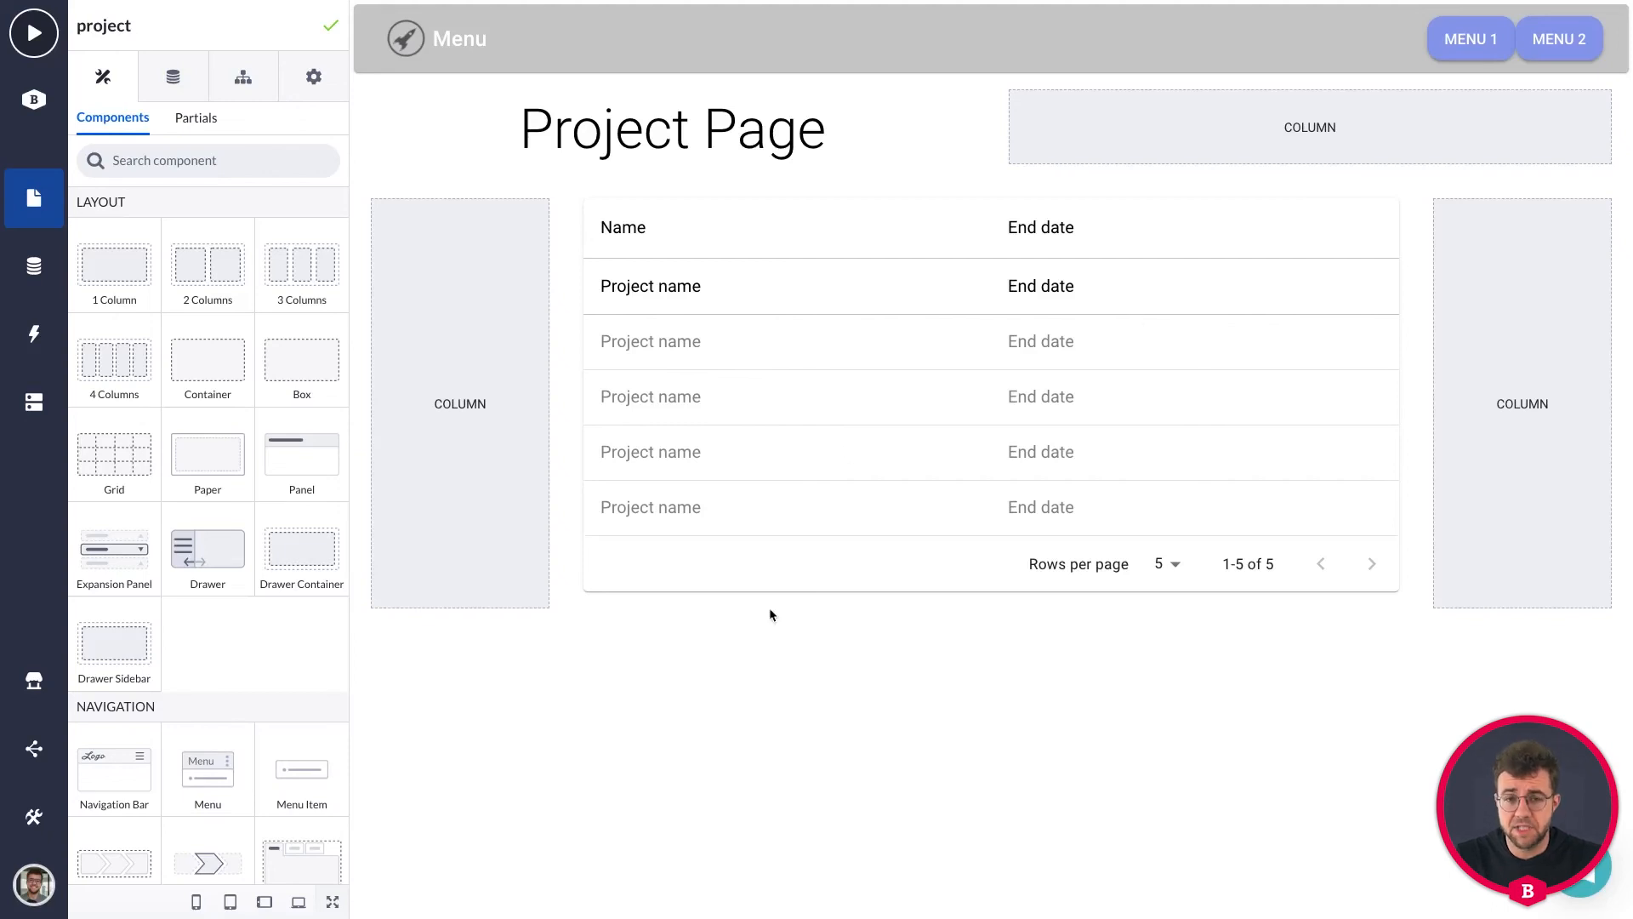
Step: Add a third Data Table Column after the "End date" column of the data table
scroll(235, 523, "down", 13)
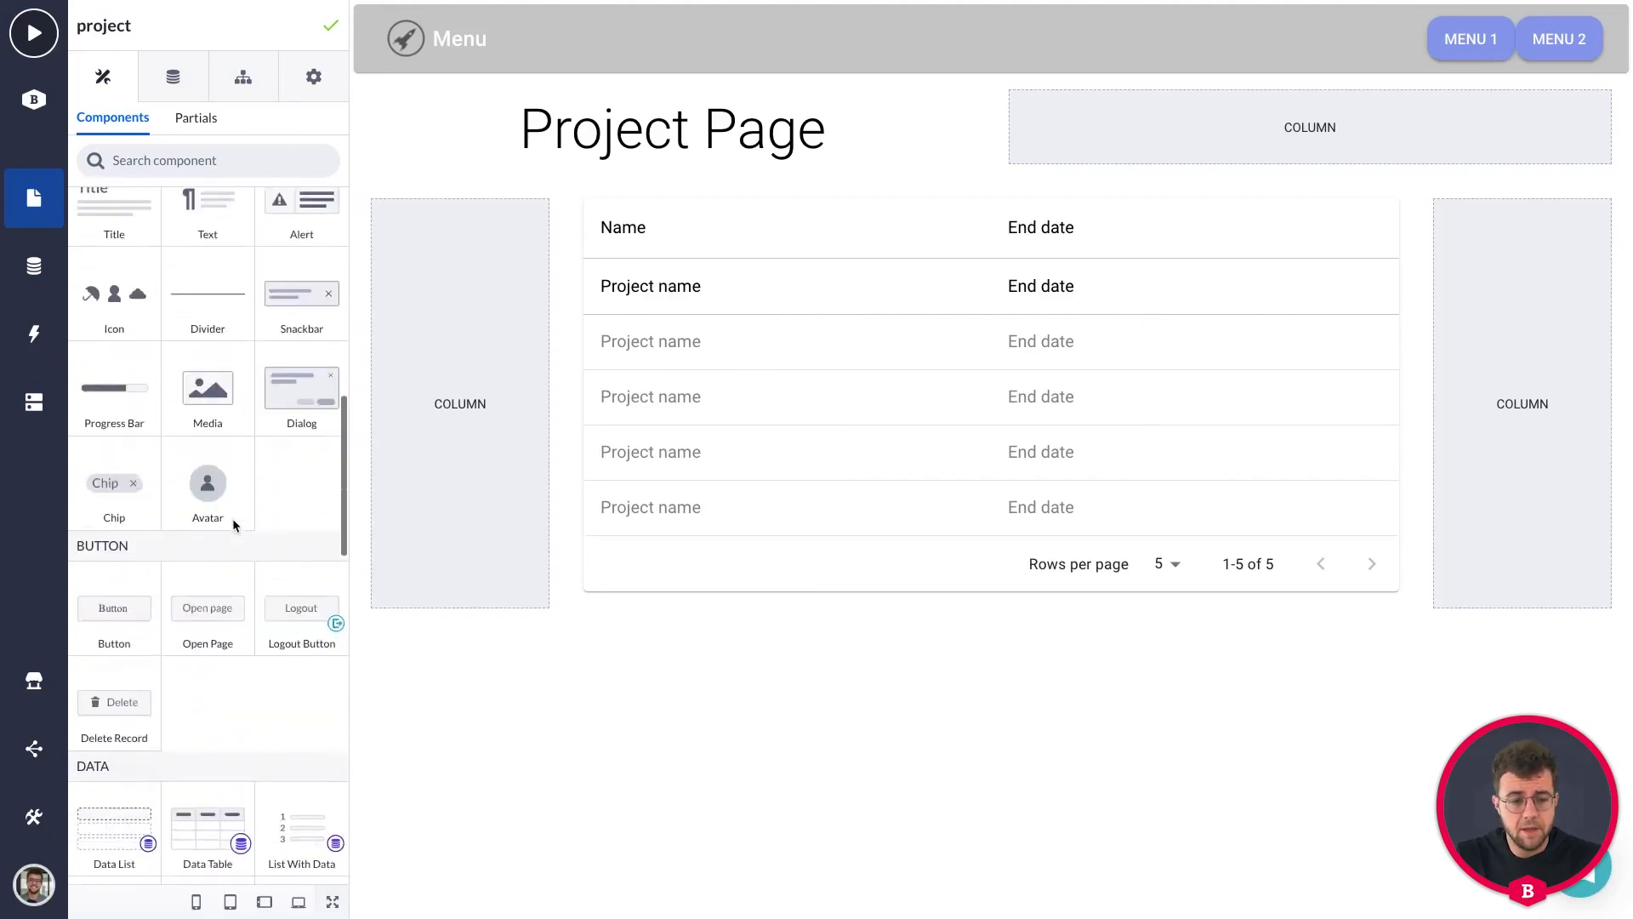
scroll(232, 518, "down", 3)
left_click_drag(107, 576, 1265, 383)
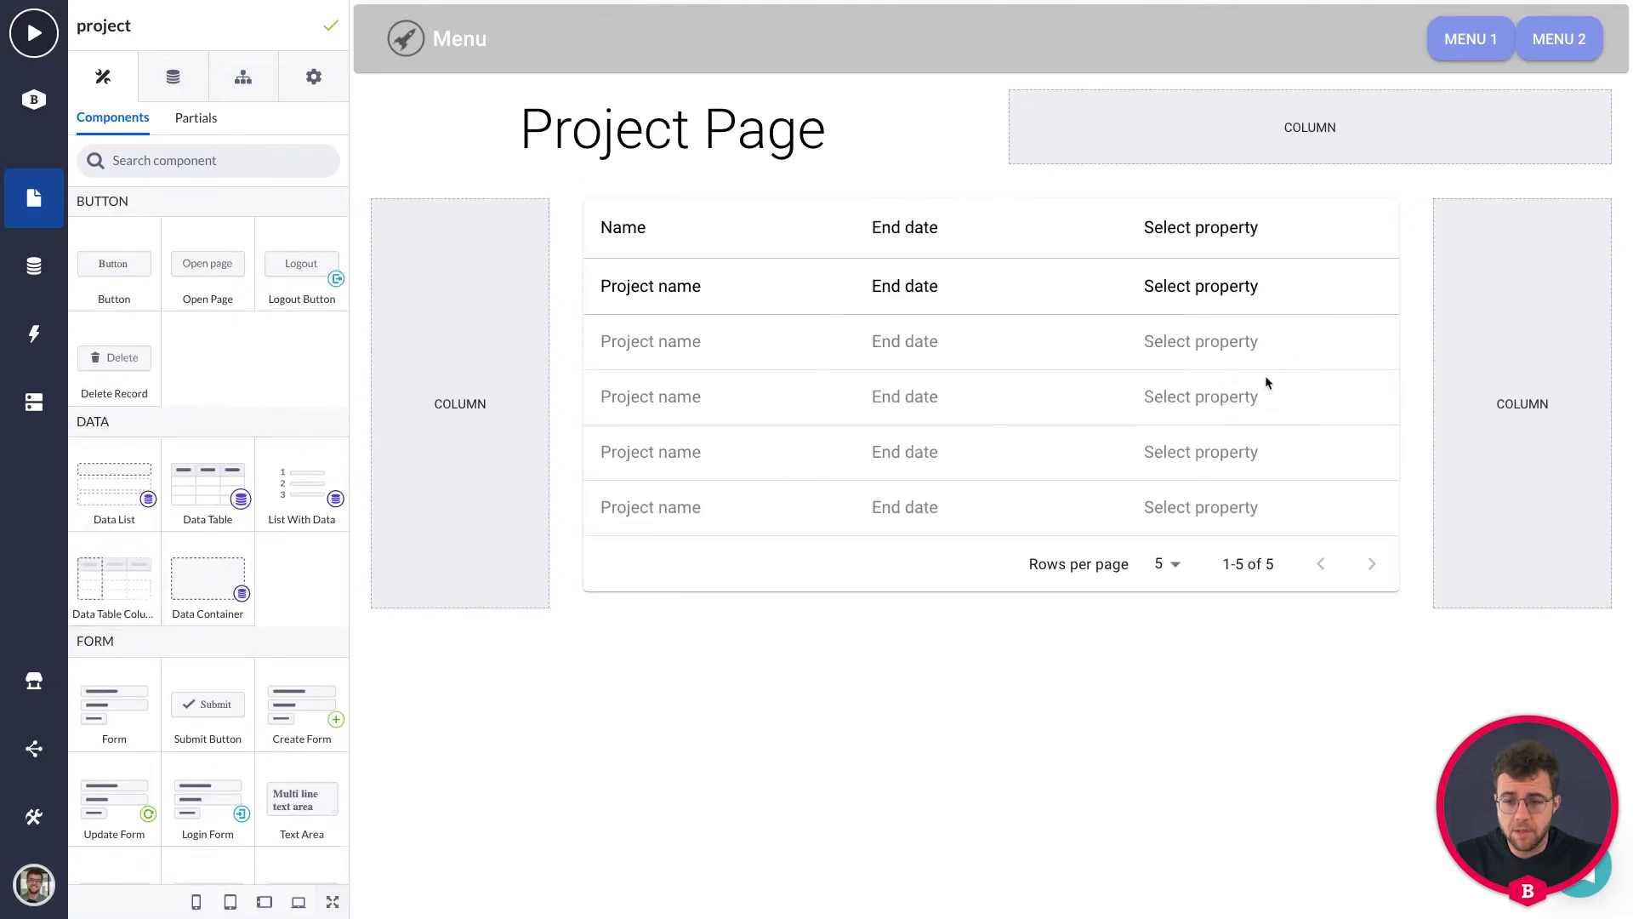
Step: Place a Button component in the third data table column and set its button text to "Delete"
scroll(183, 614, "down", 10)
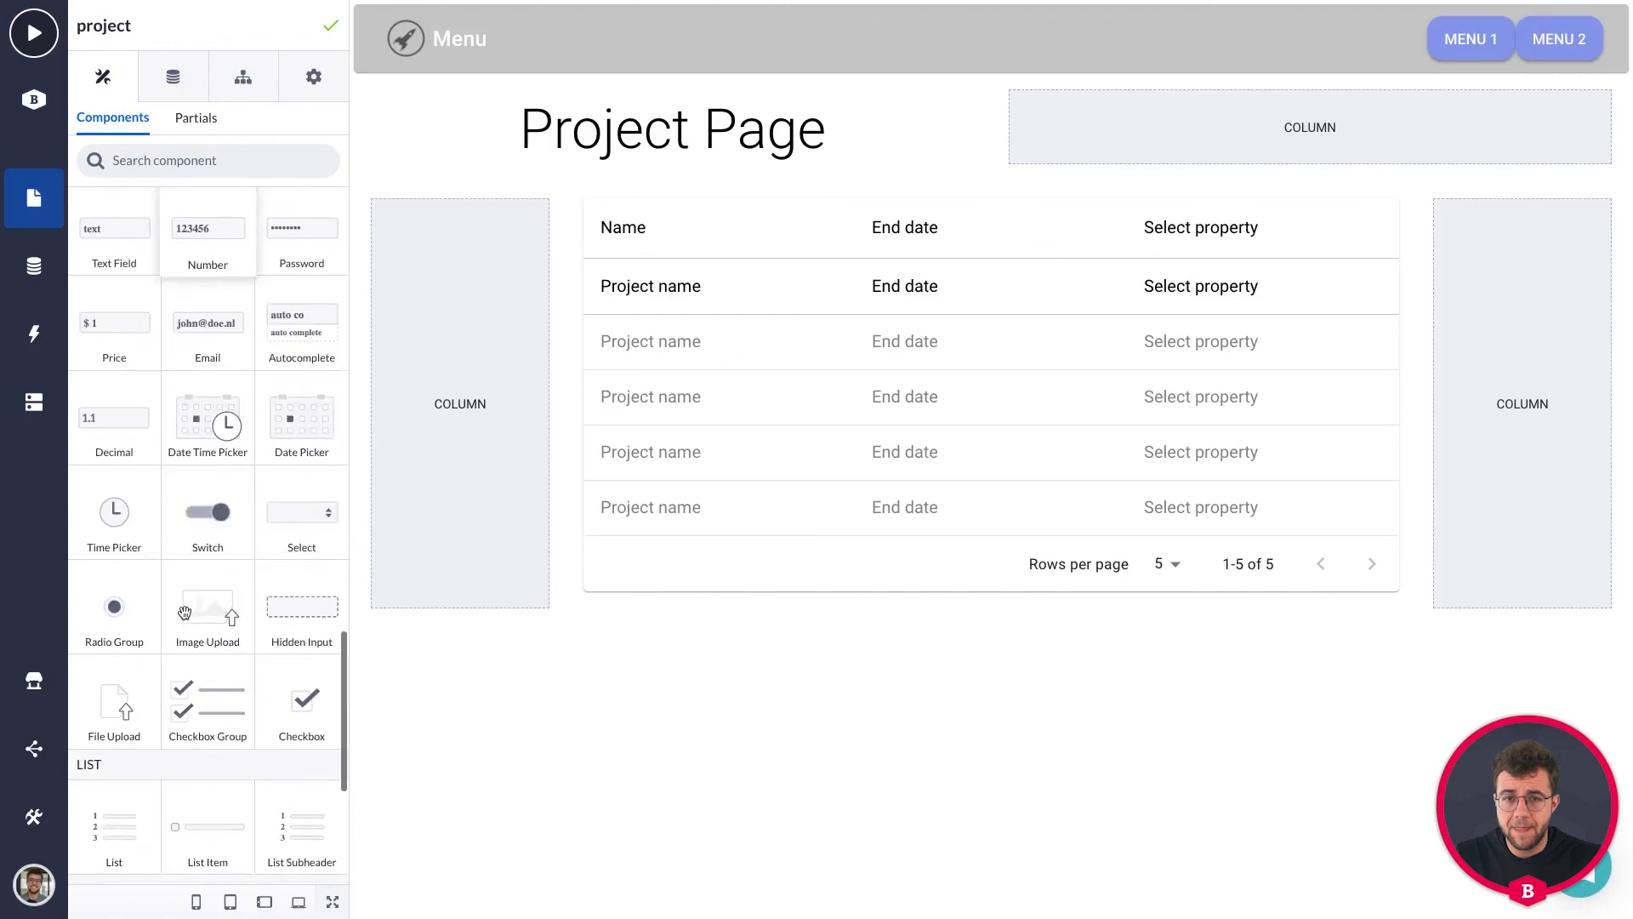
scroll(184, 612, "down", 10)
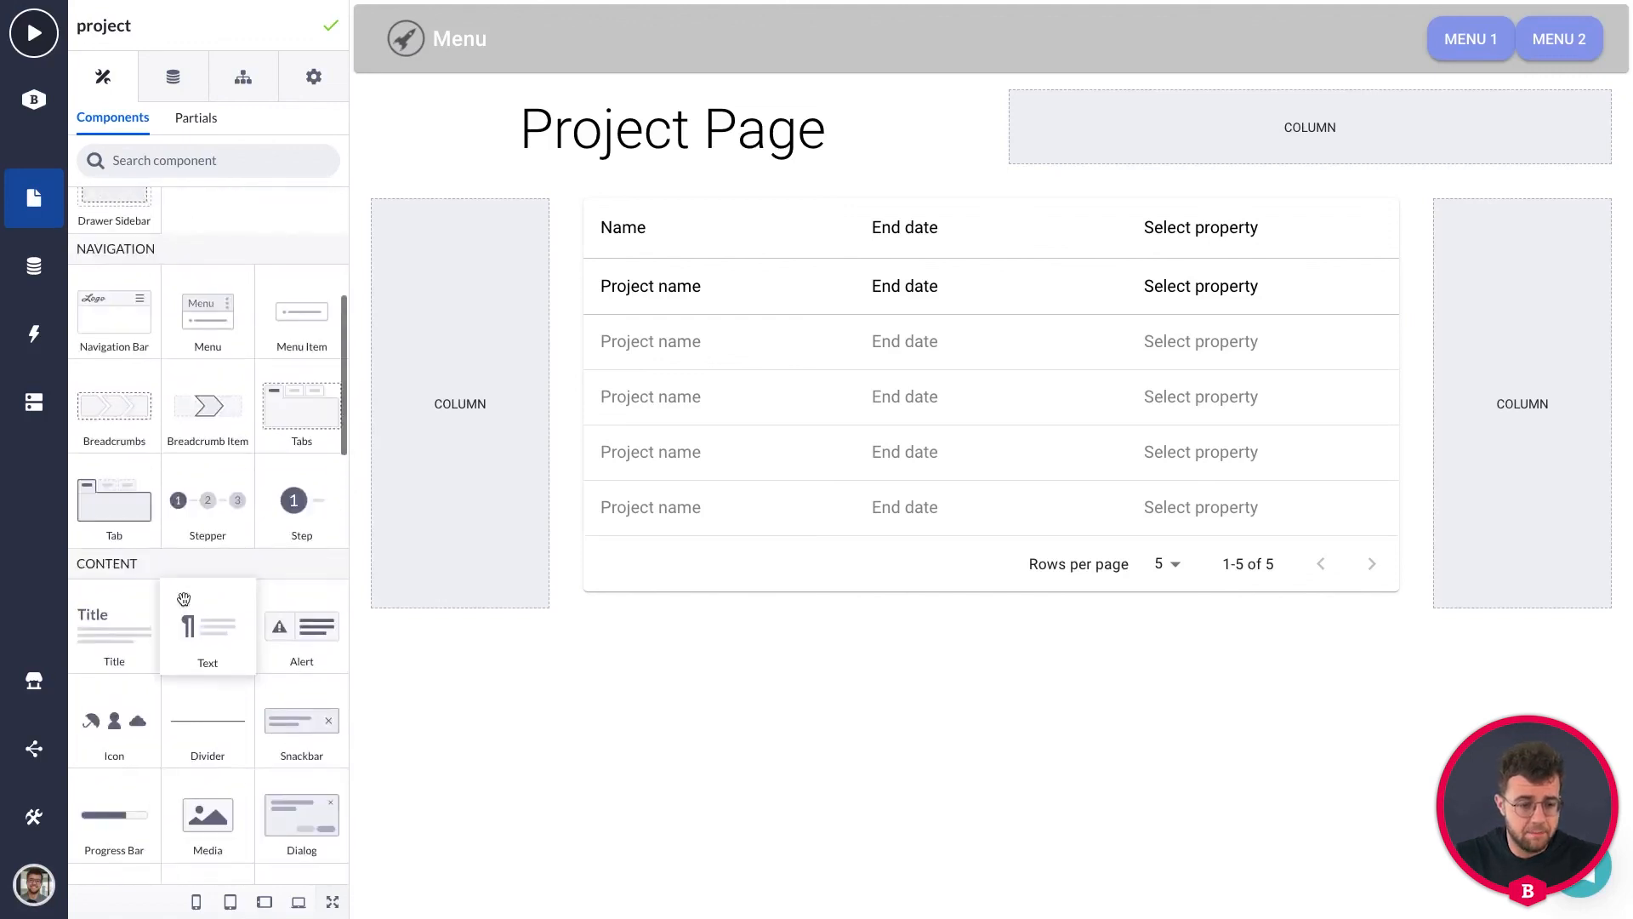
scroll(183, 599, "up", 2)
scroll(183, 598, "down", 8)
left_click_drag(114, 482, 1186, 283)
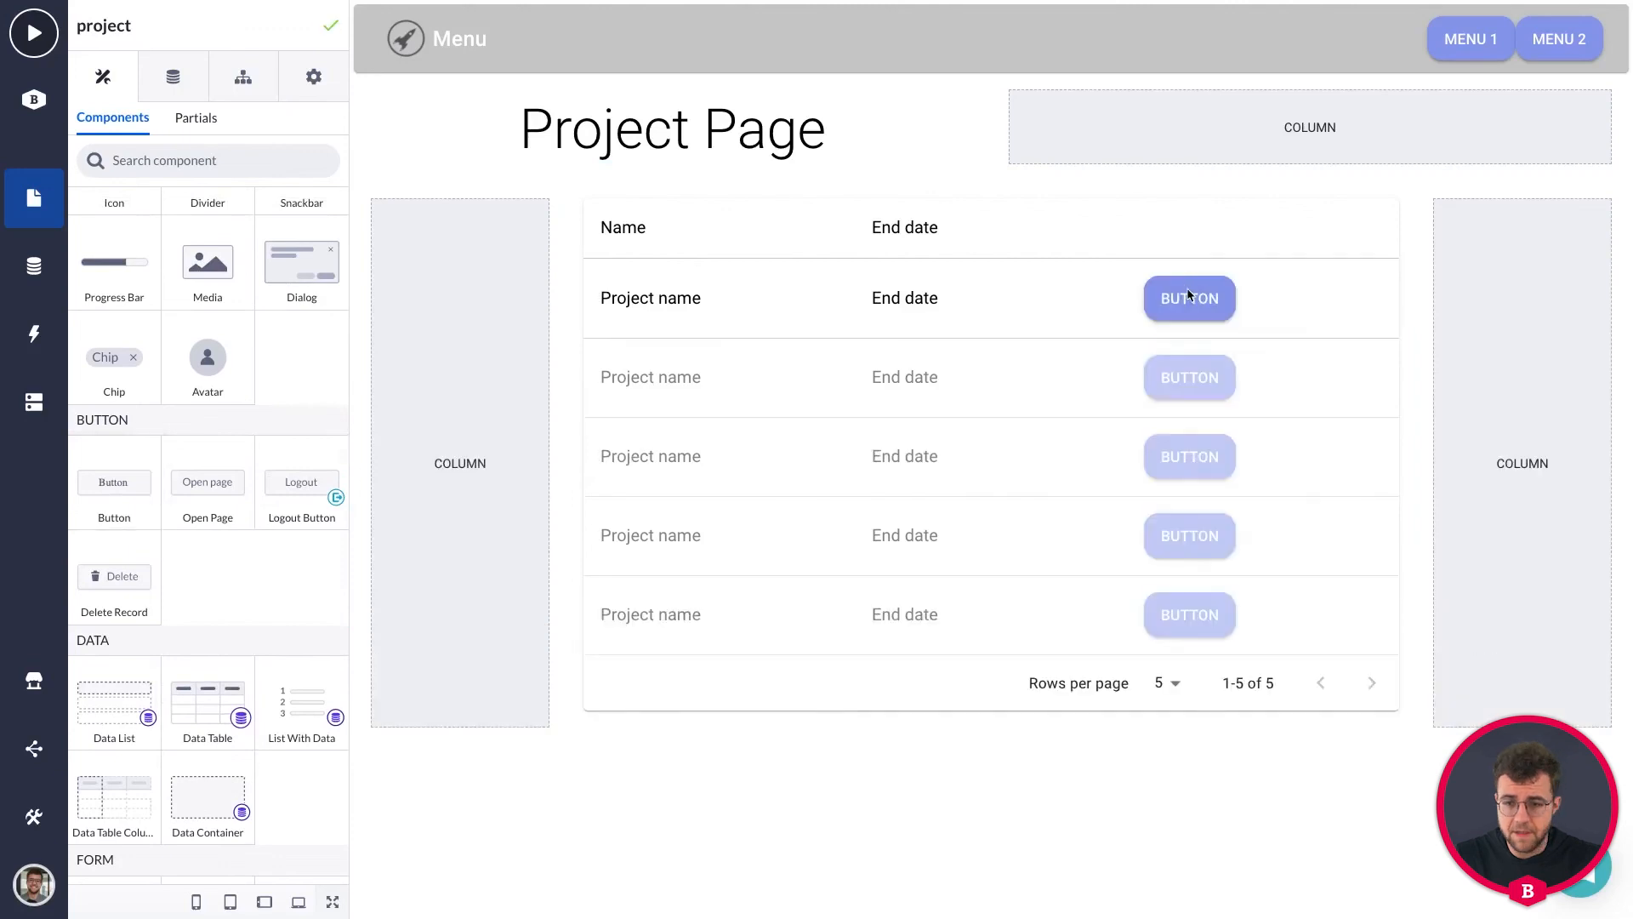
triple_click(201, 289)
type("Delete")
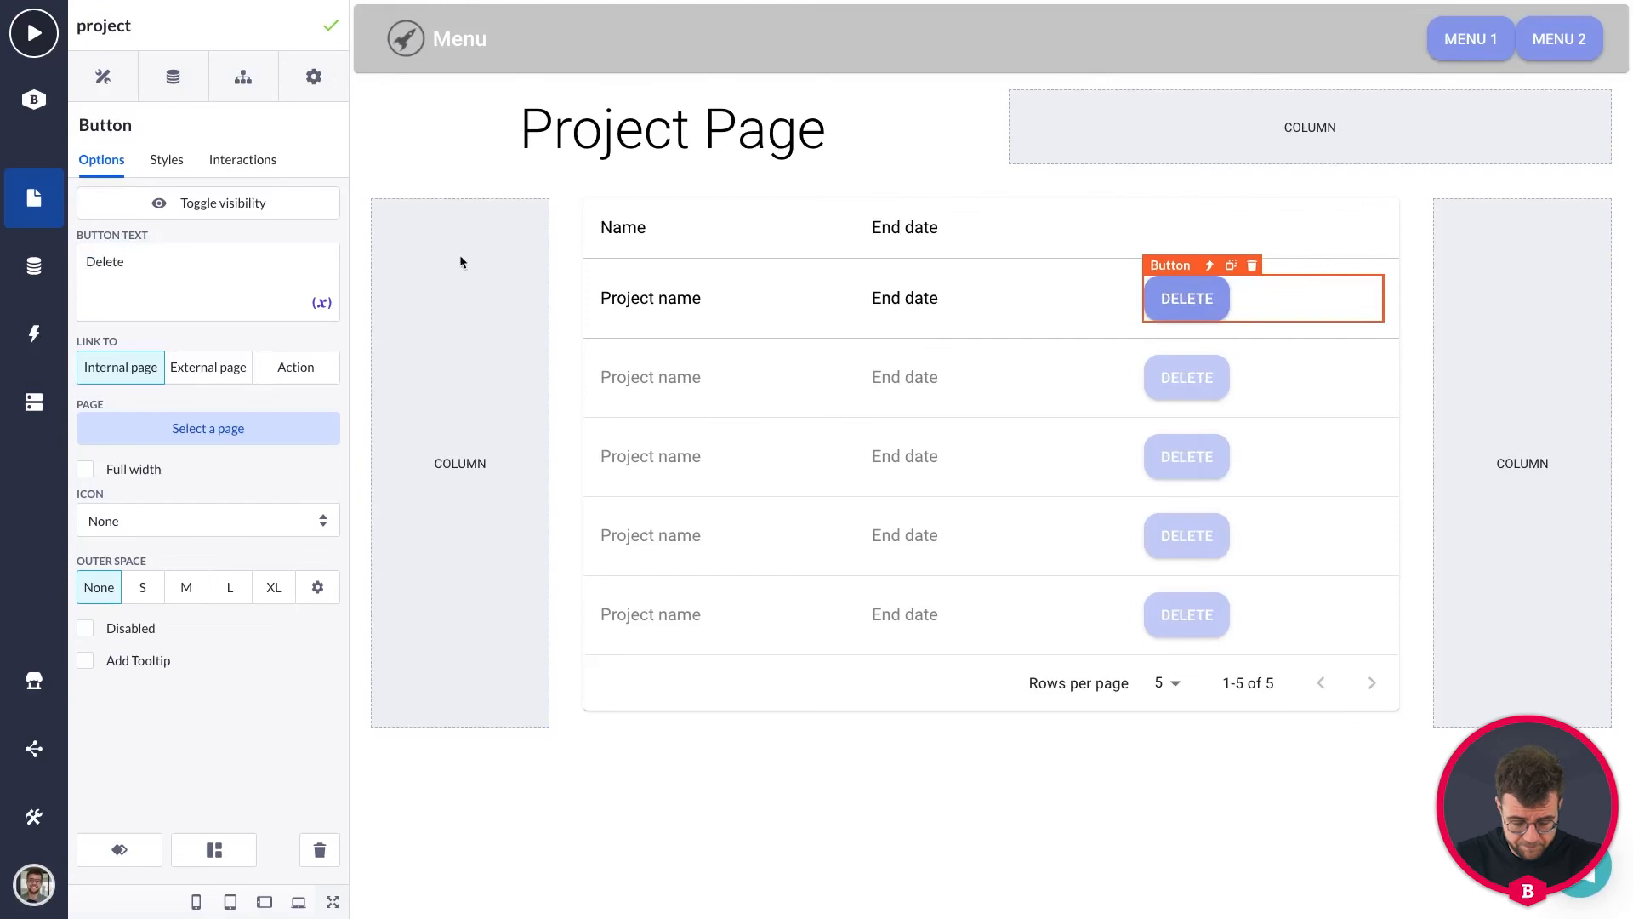
left_click(1070, 783)
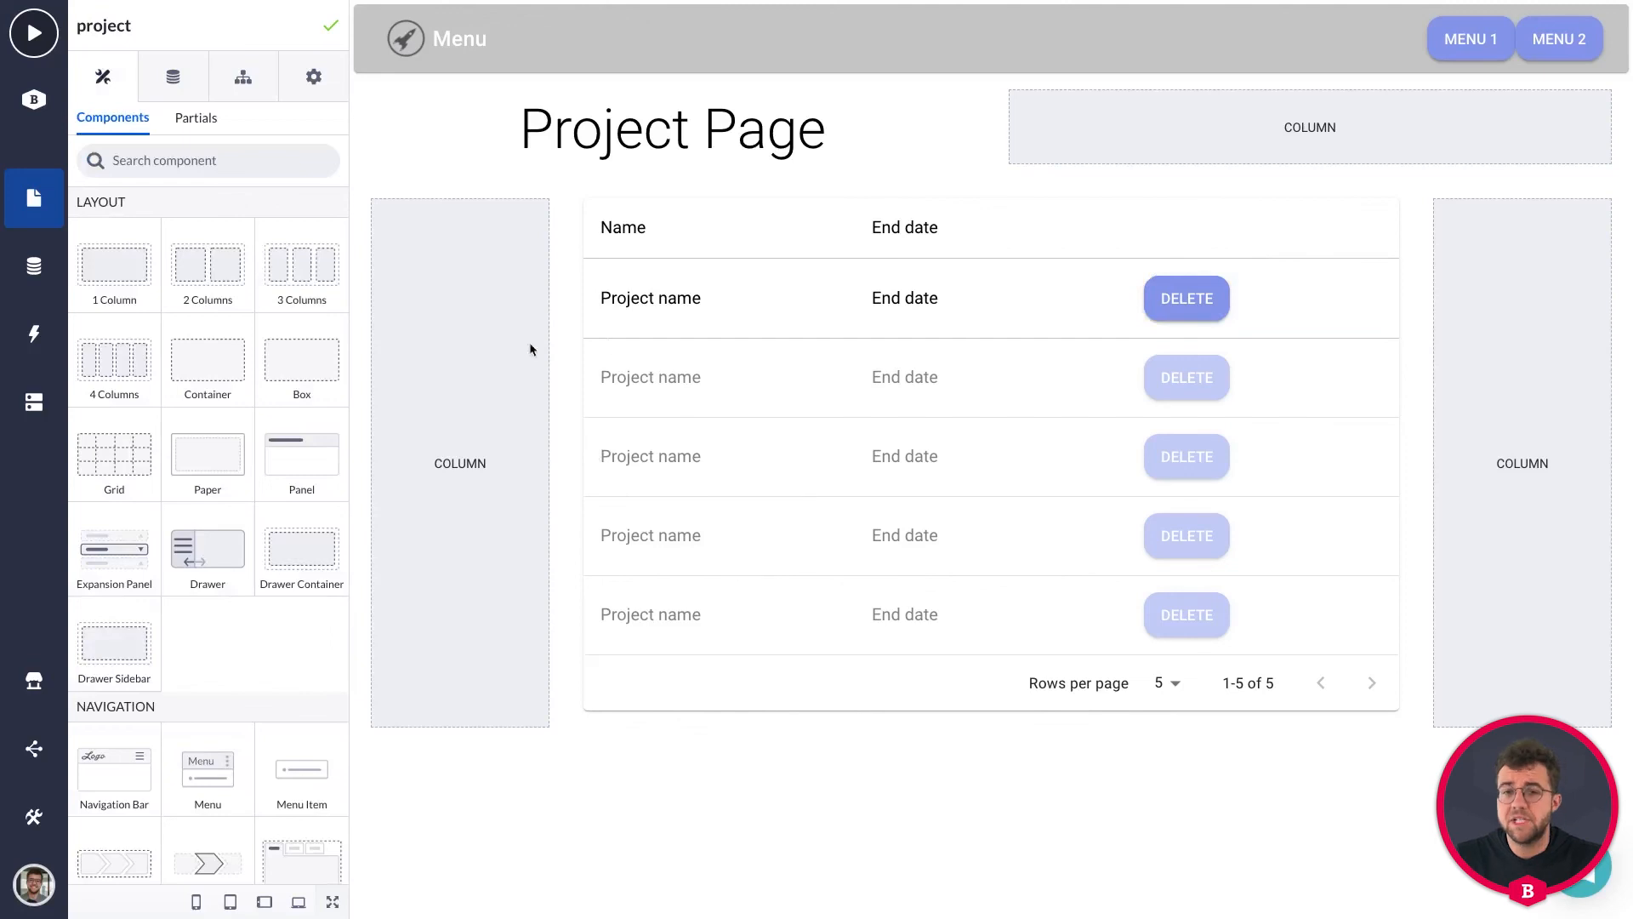
Step: Add a single-column row between the header and the title row, and place Breadcrumbs with two Breadcrumb Items in it
scroll(226, 540, "down", 1)
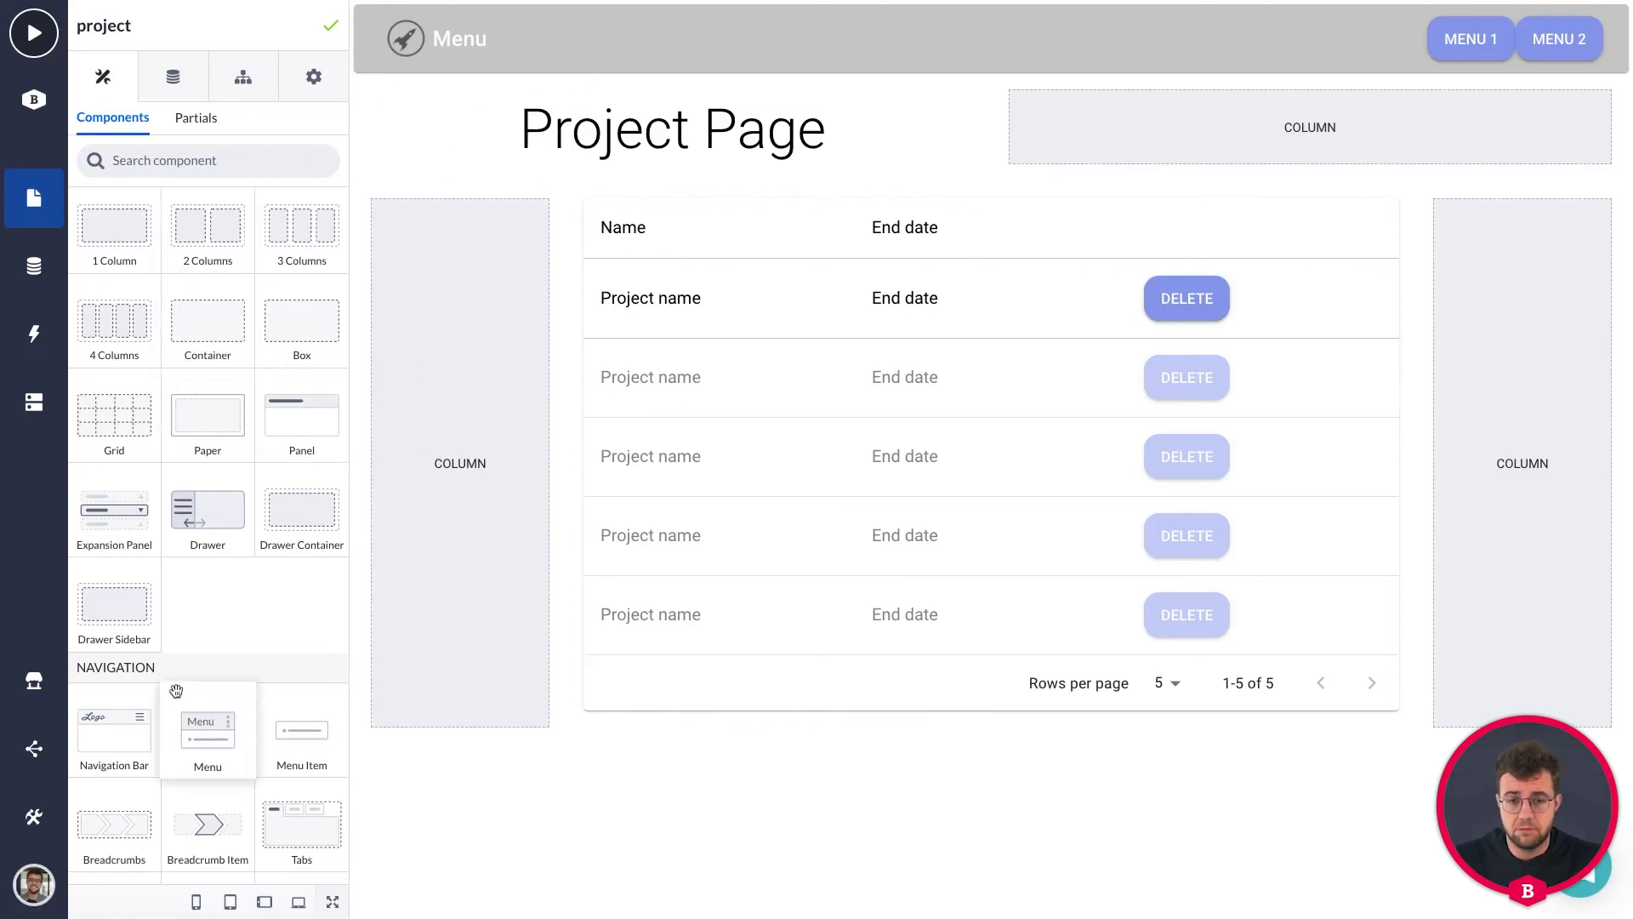
mouse_move(114, 825)
left_mouse_down()
mouse_move(493, 136)
mouse_move(385, 122)
mouse_move(474, 51)
mouse_move(474, 110)
mouse_move(419, 164)
mouse_move(93, 821)
left_mouse_up()
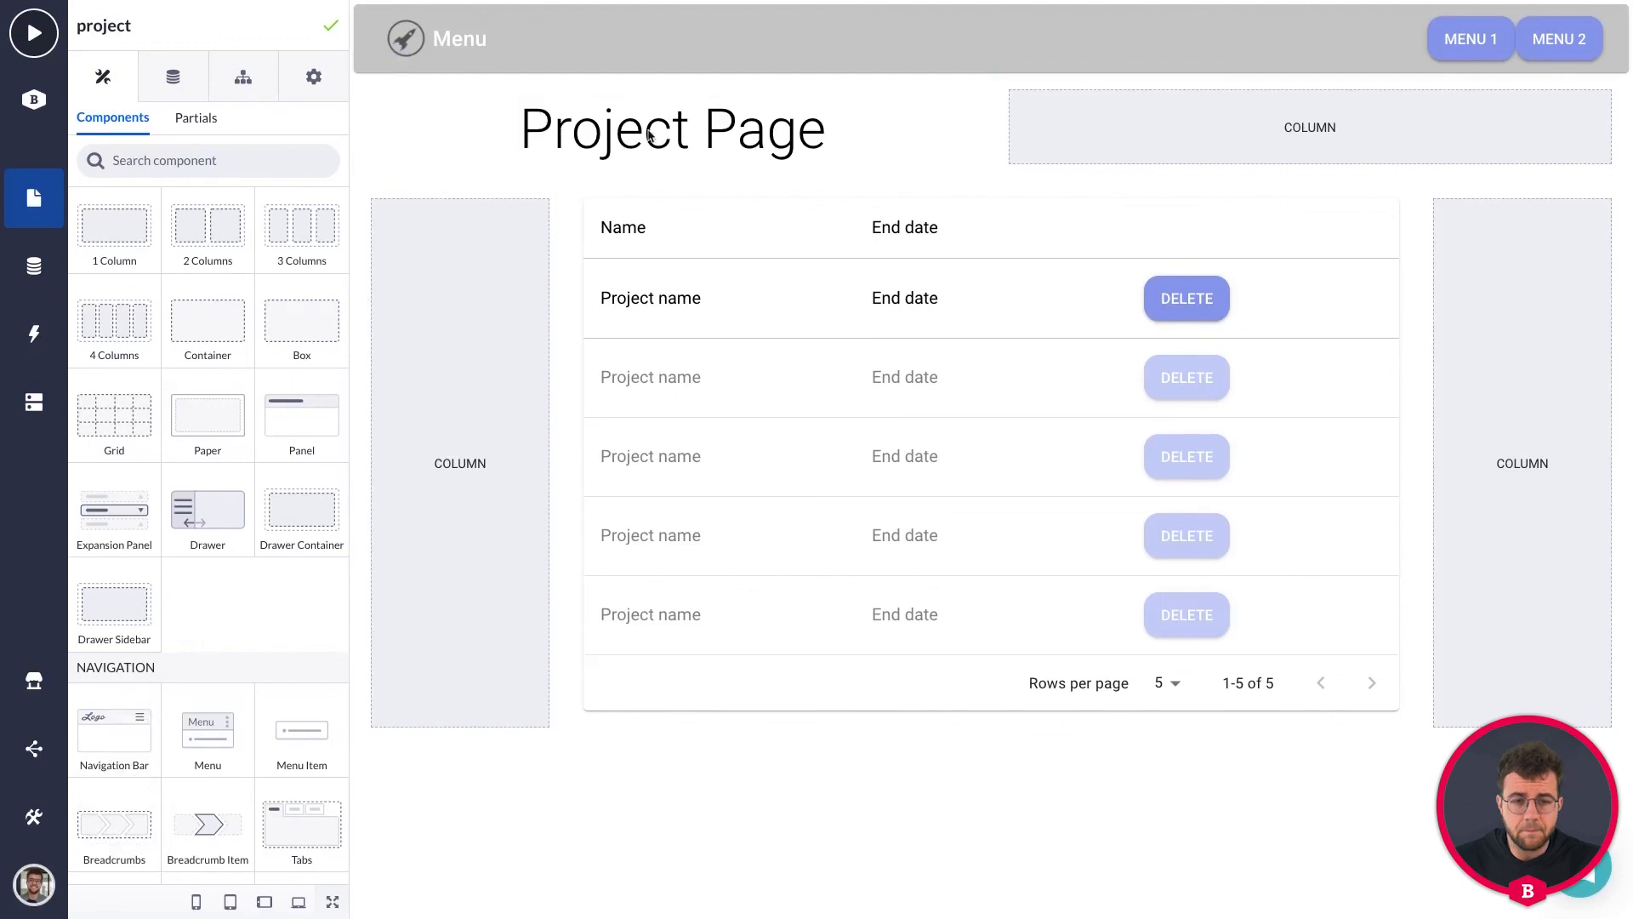
scroll(303, 449, "up", 1)
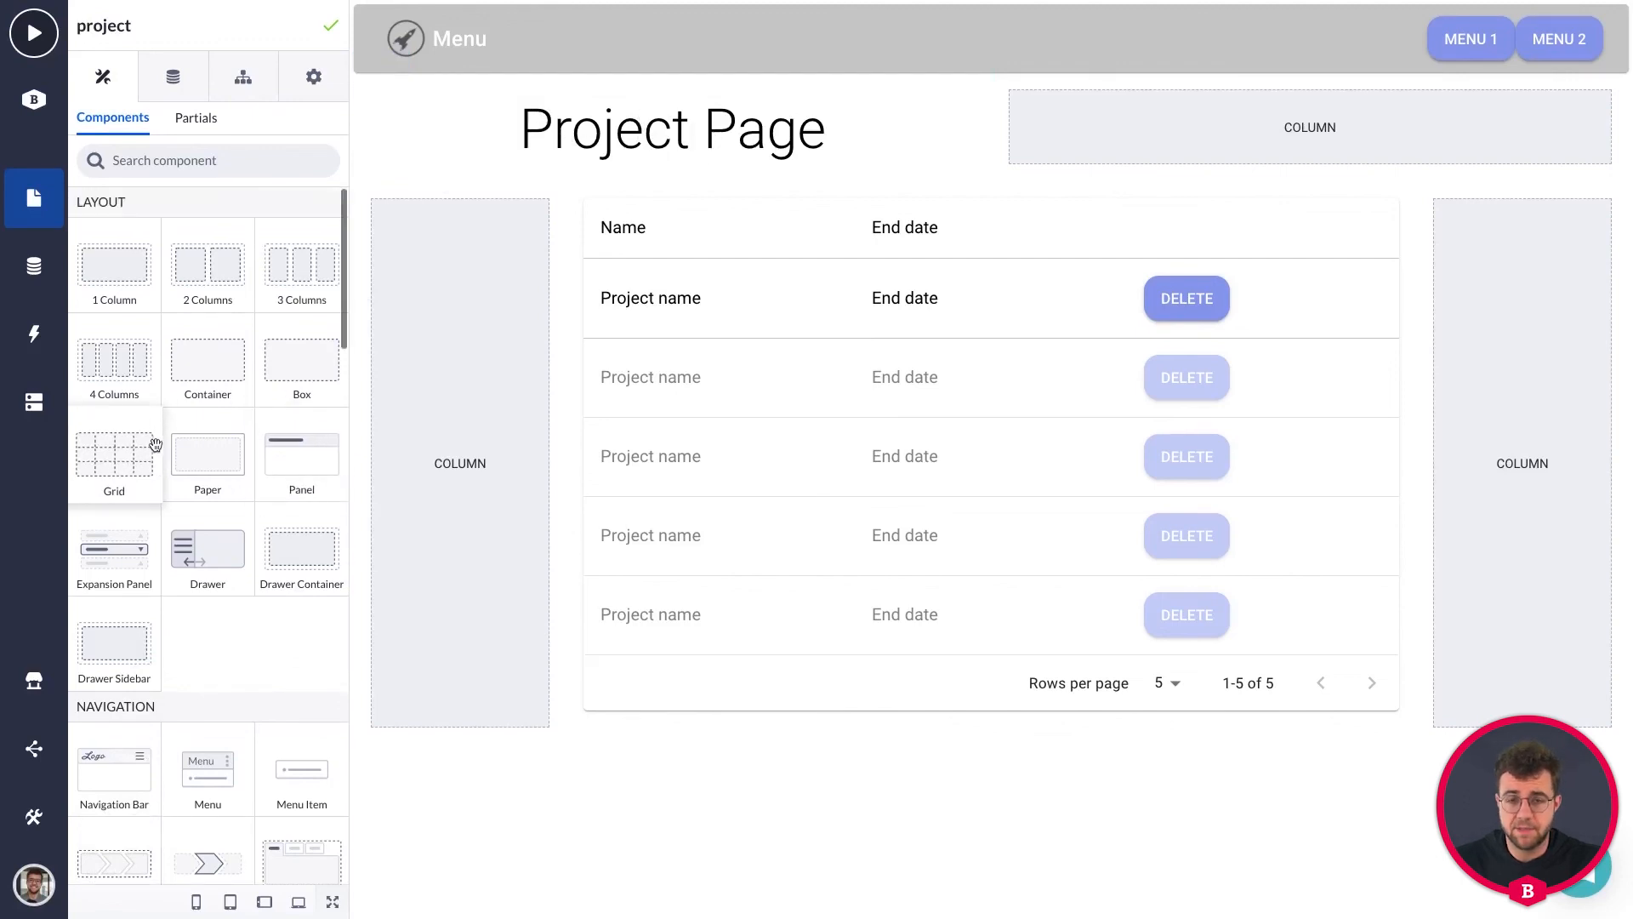
left_click_drag(294, 283, 480, 69)
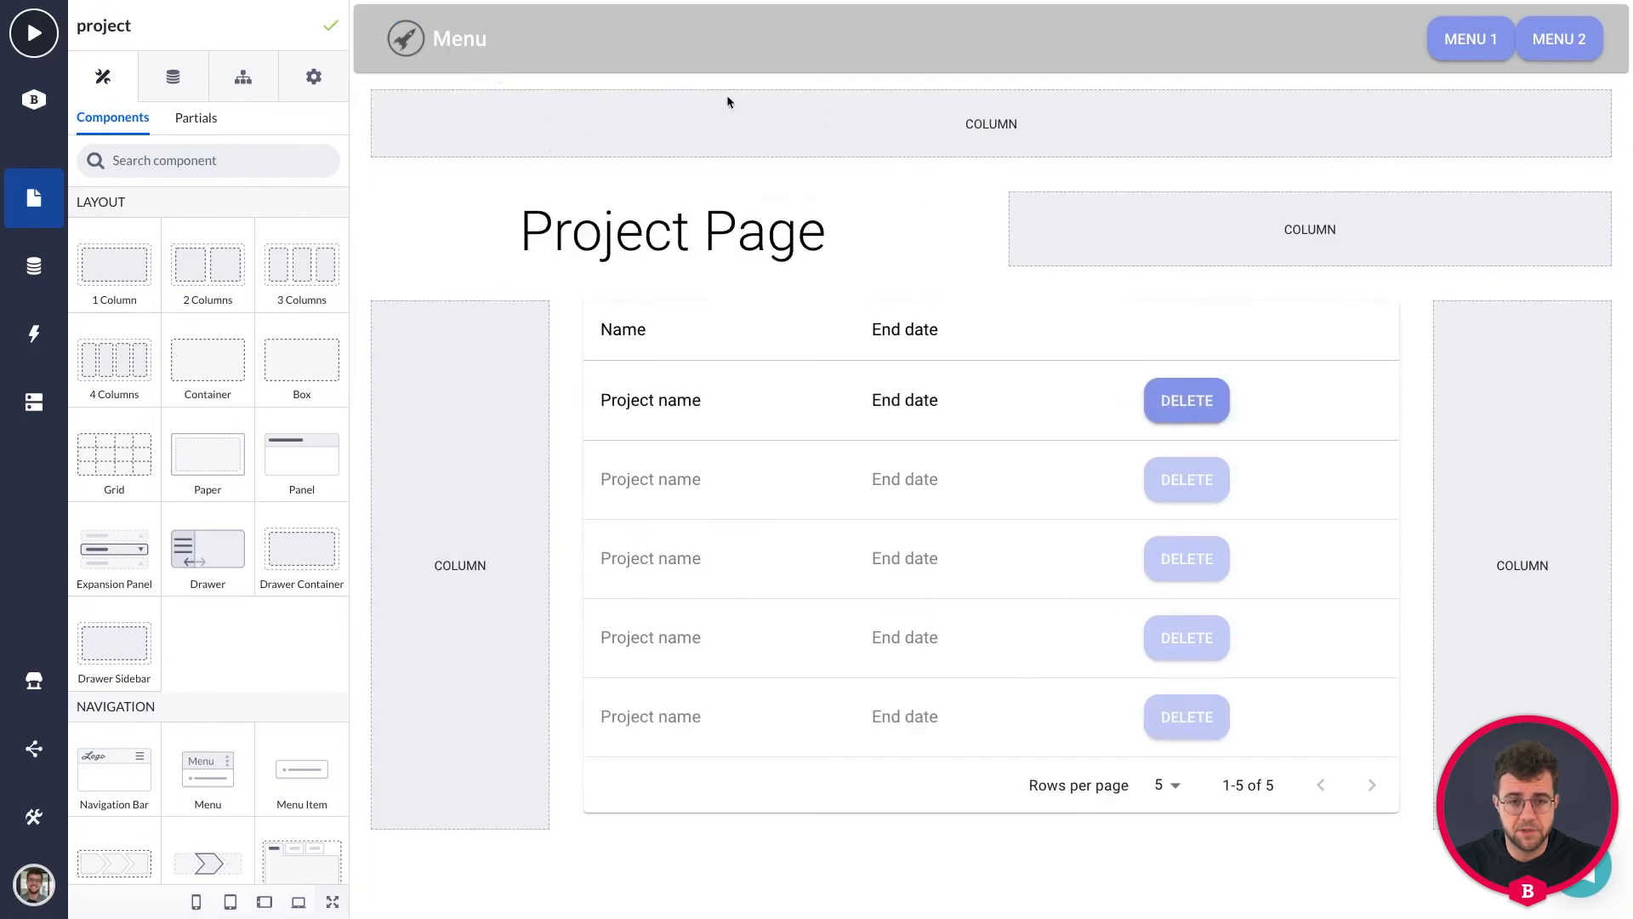
scroll(219, 489, "down", 2)
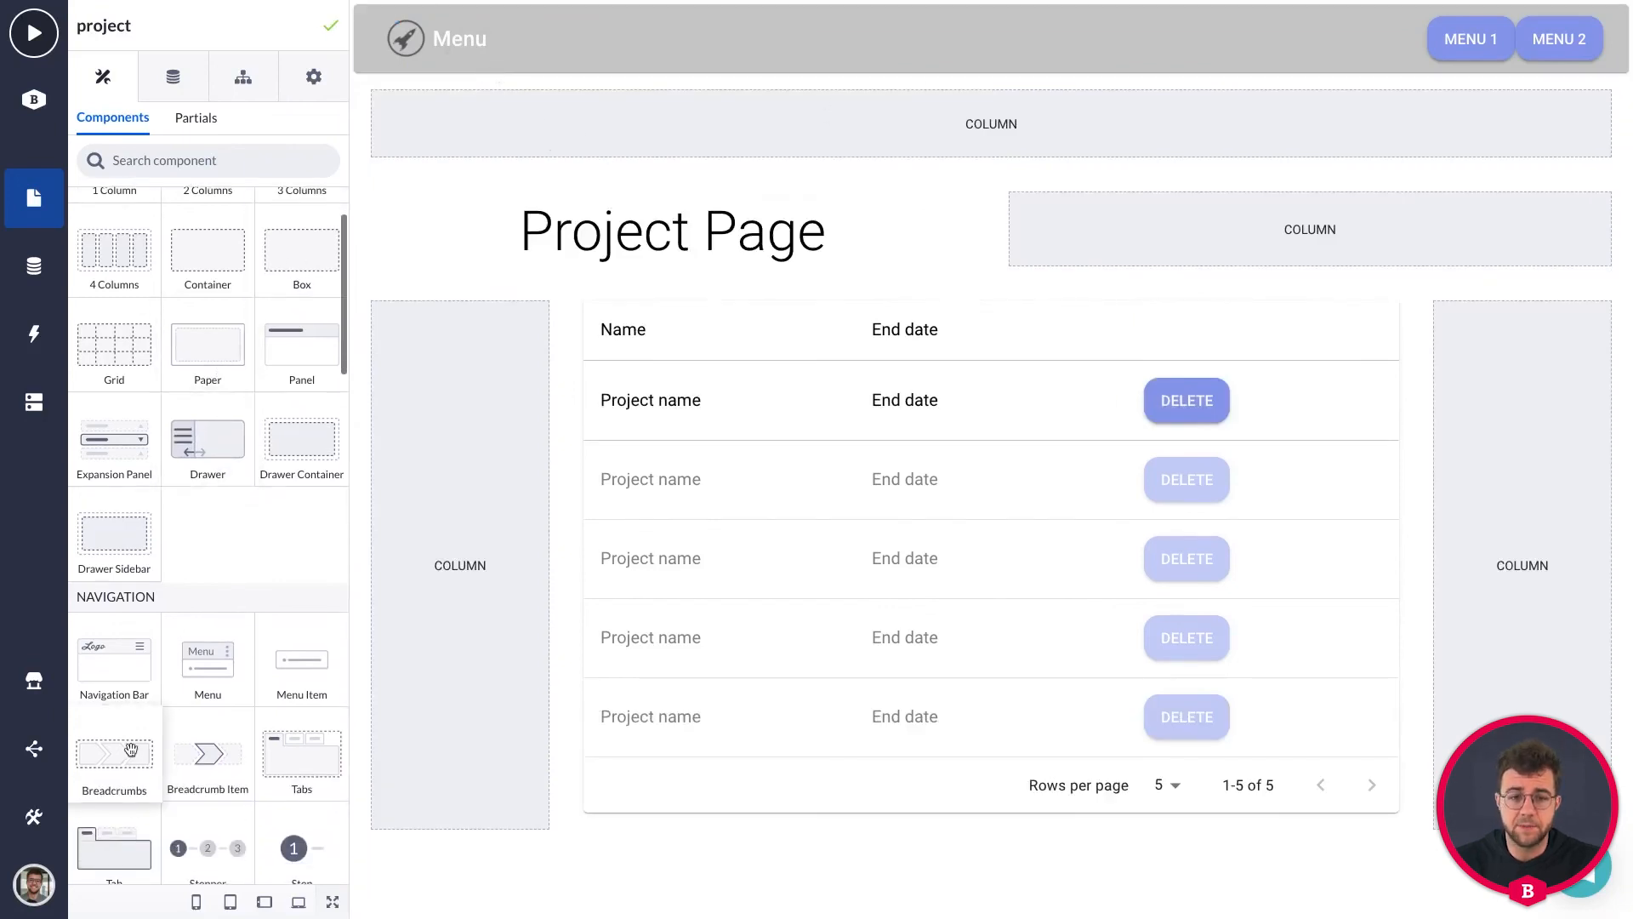
left_click_drag(217, 629, 512, 114)
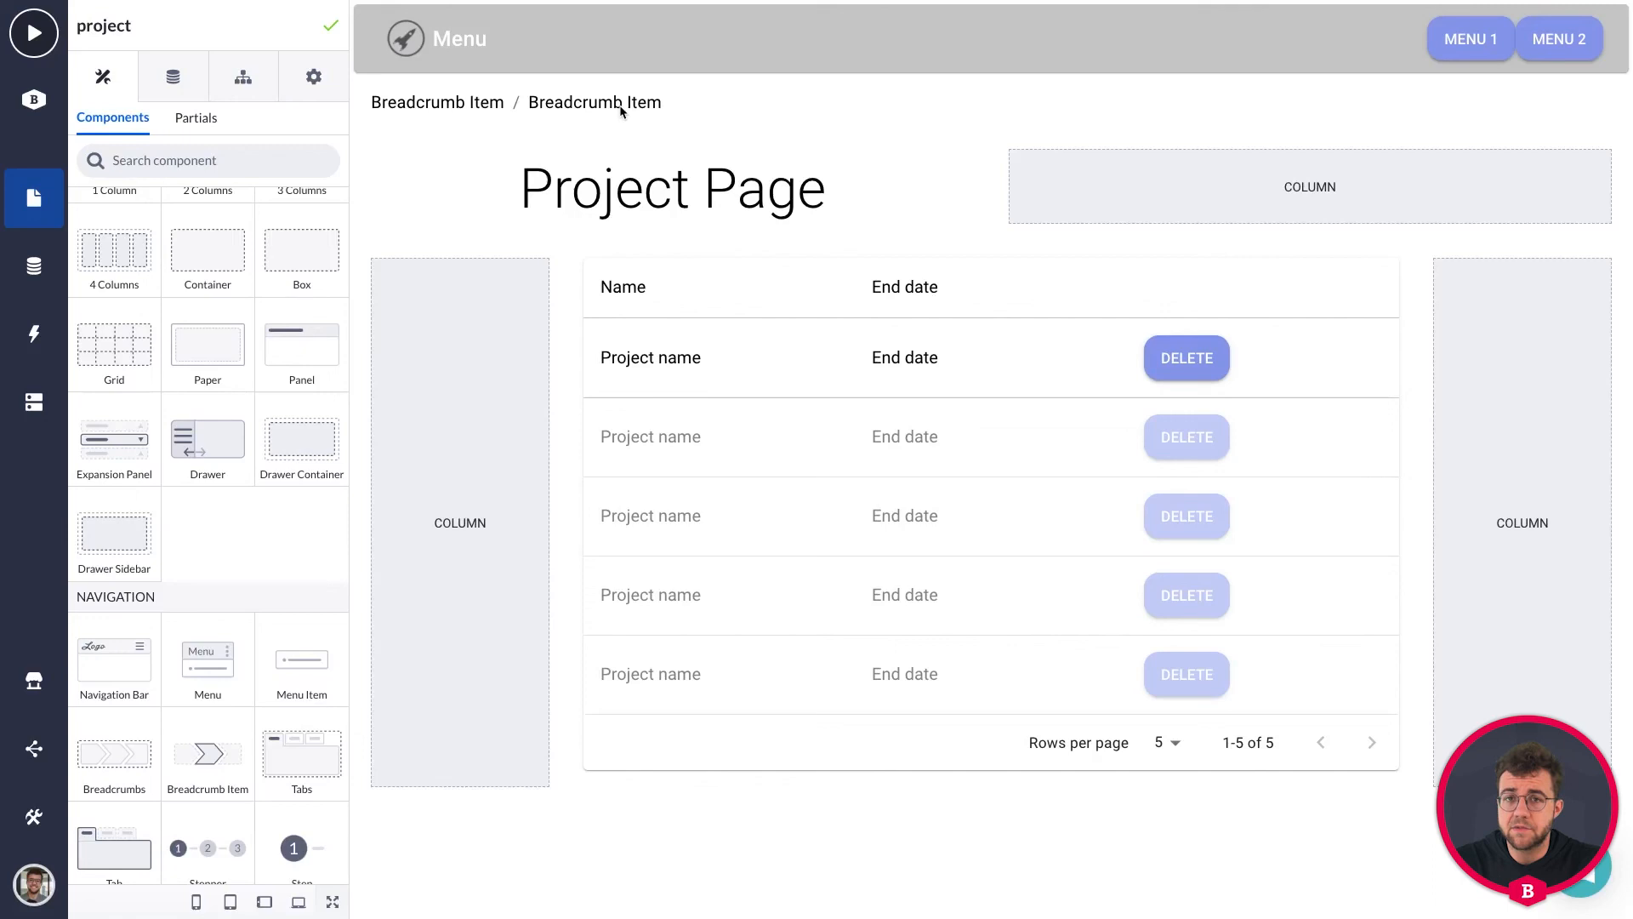
Step: Set the content of the first breadcrumb item to "Home" and of the second one to "Project"
left_click(408, 102)
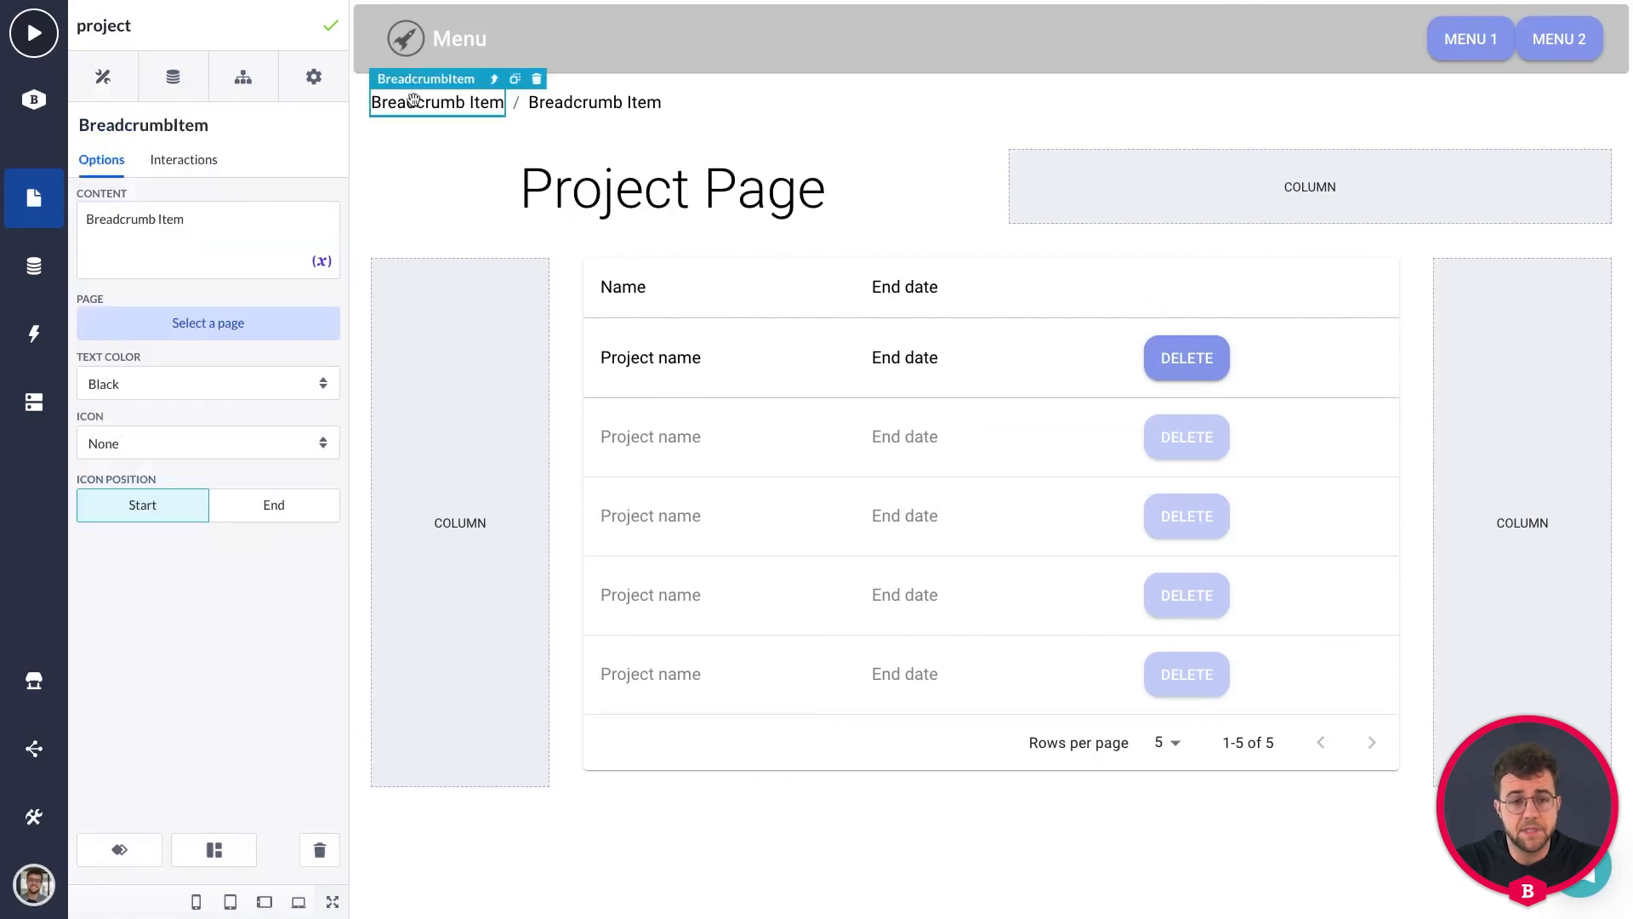
left_click(585, 103)
left_click(427, 106)
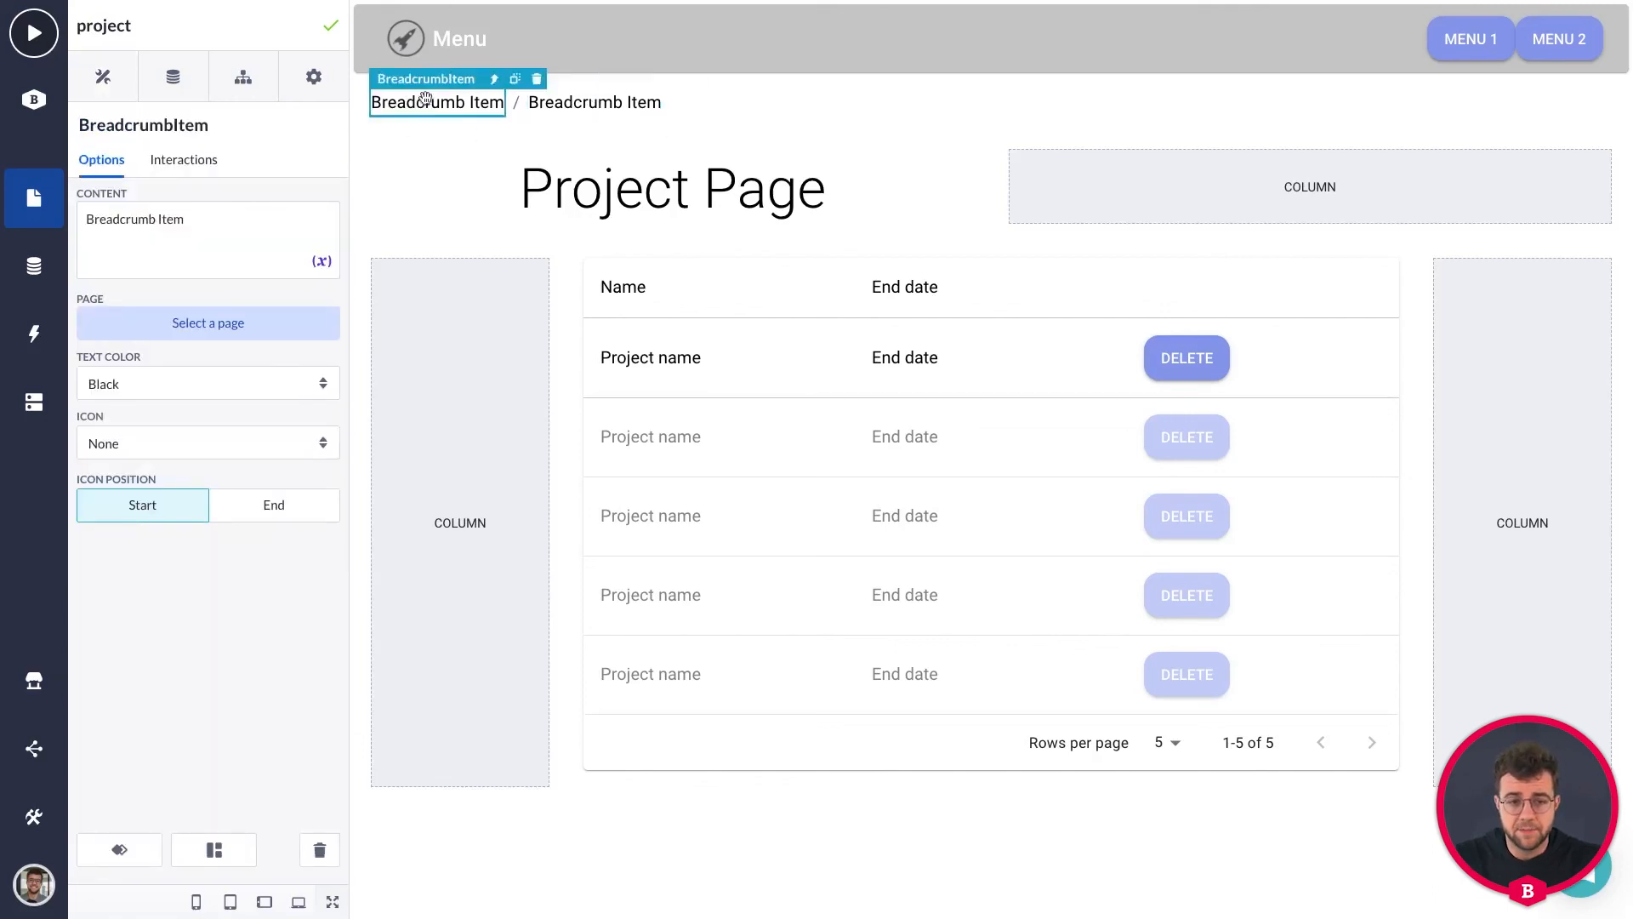
left_click_drag(211, 219, 61, 219)
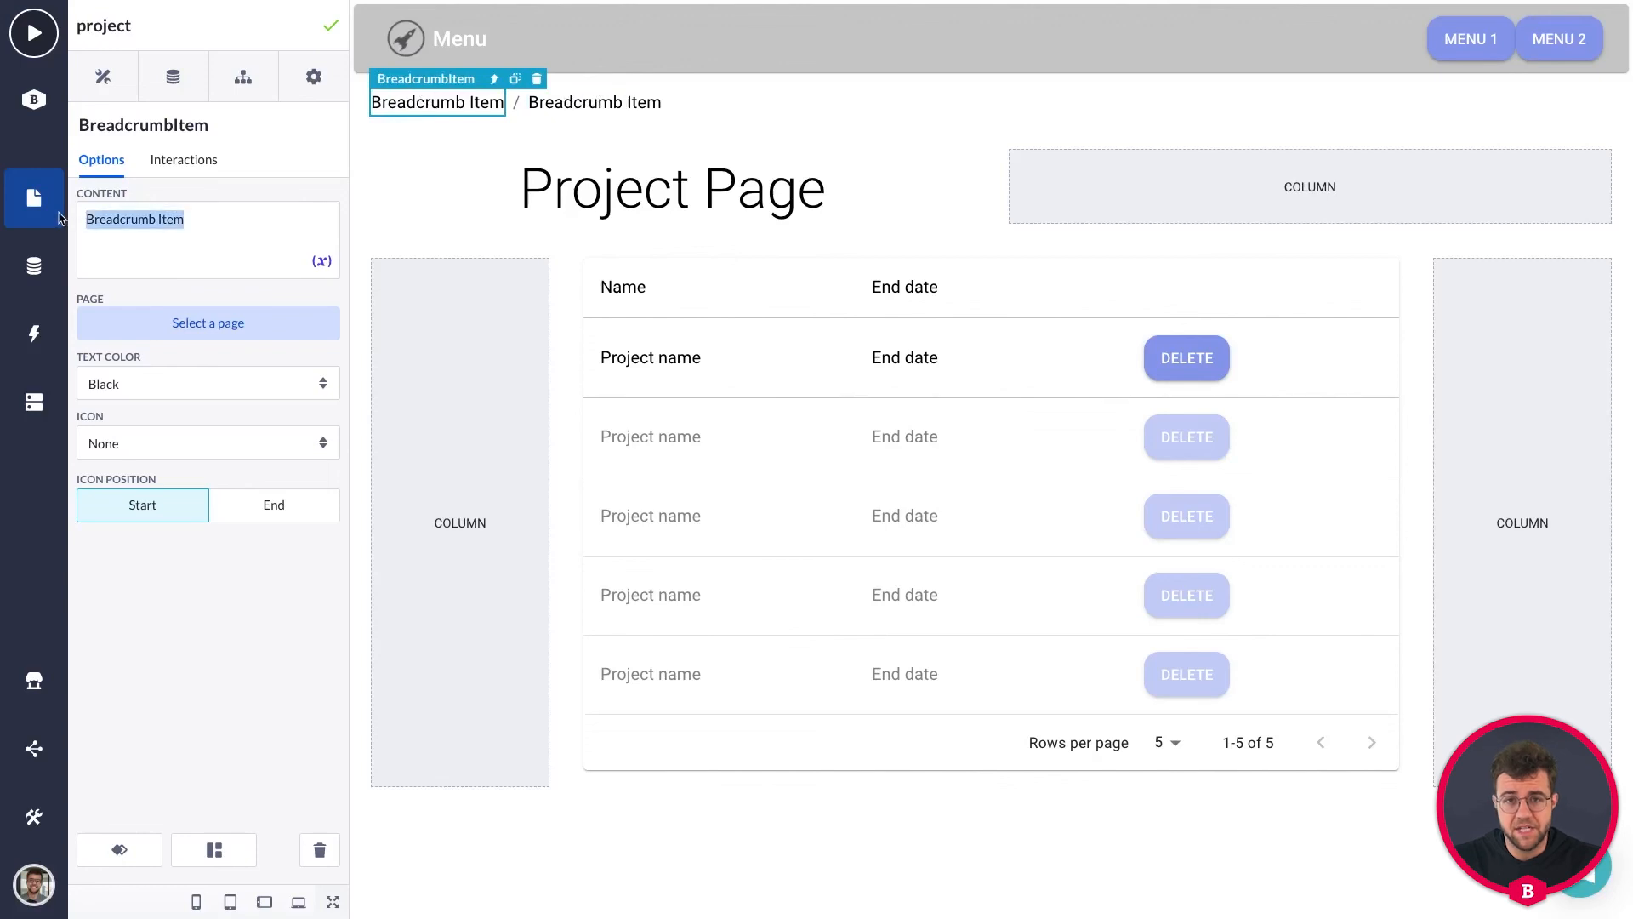
type("Home")
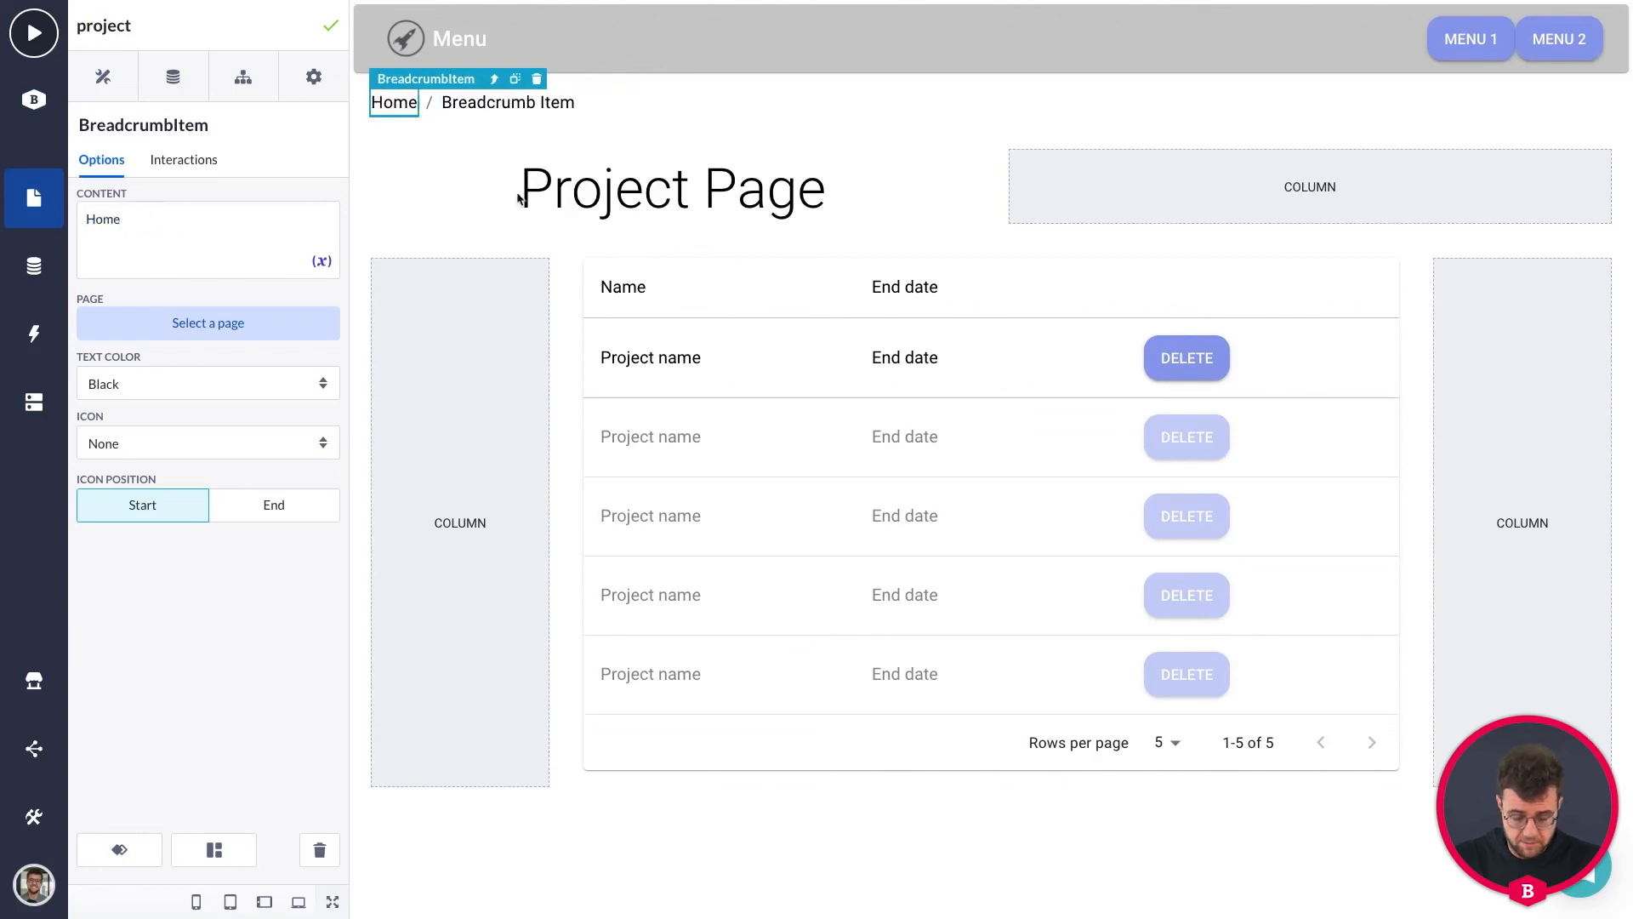
left_click(493, 105)
left_click_drag(191, 219, 72, 219)
type("Project")
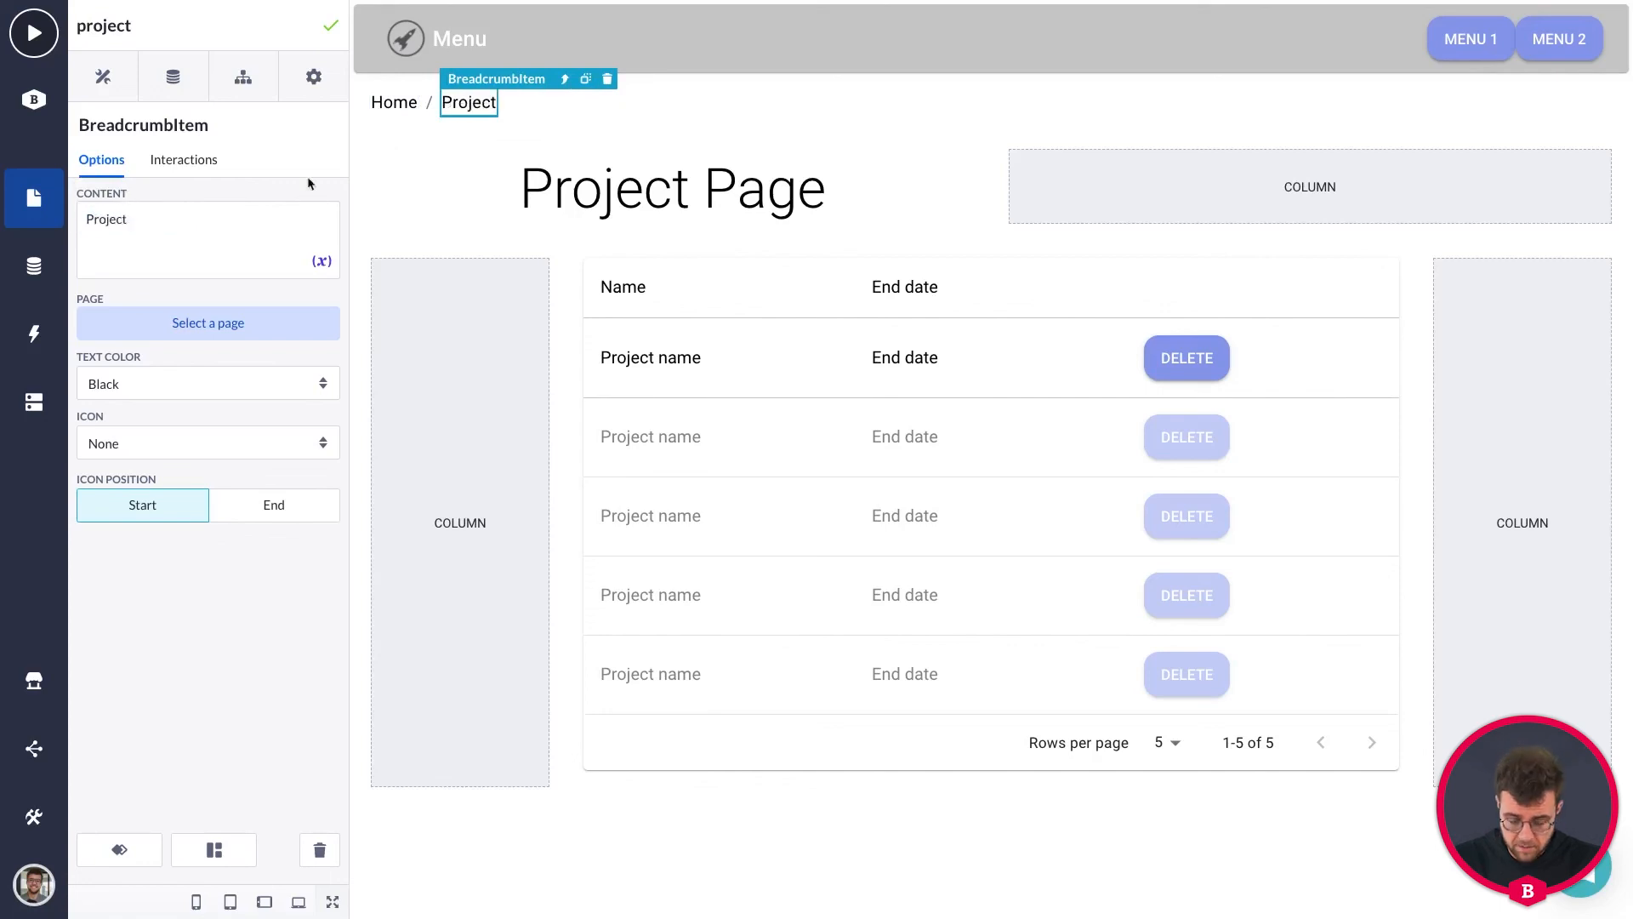
left_click(395, 109)
left_click(468, 110)
left_click(392, 110)
left_click(461, 107)
left_click(373, 103)
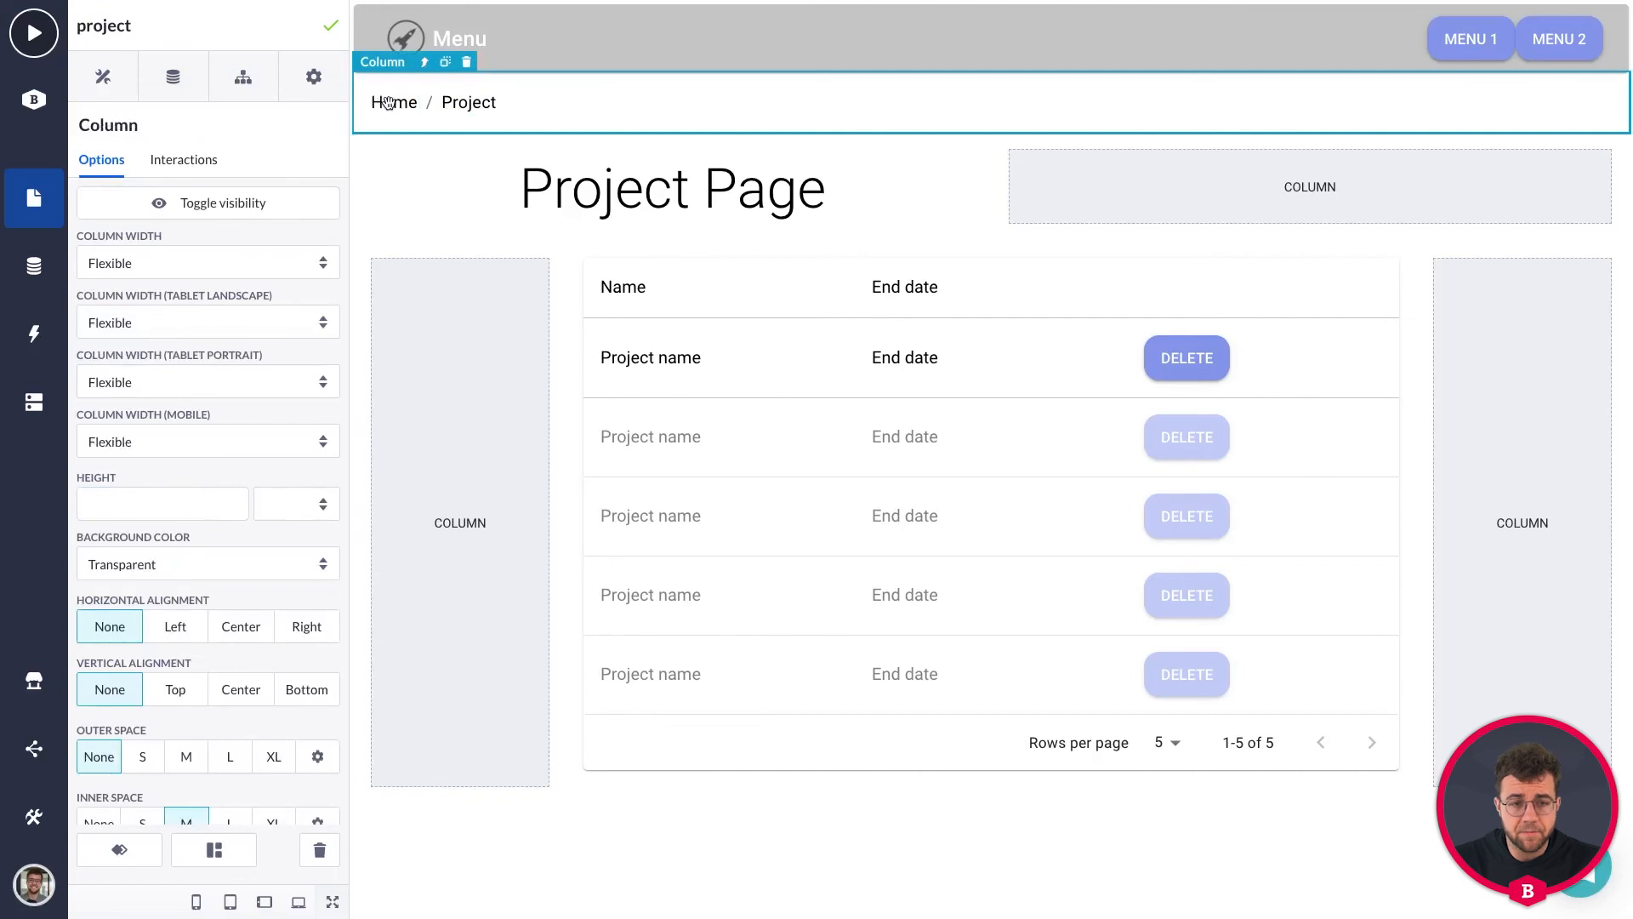
left_click(385, 104)
left_click(469, 111)
left_click(393, 108)
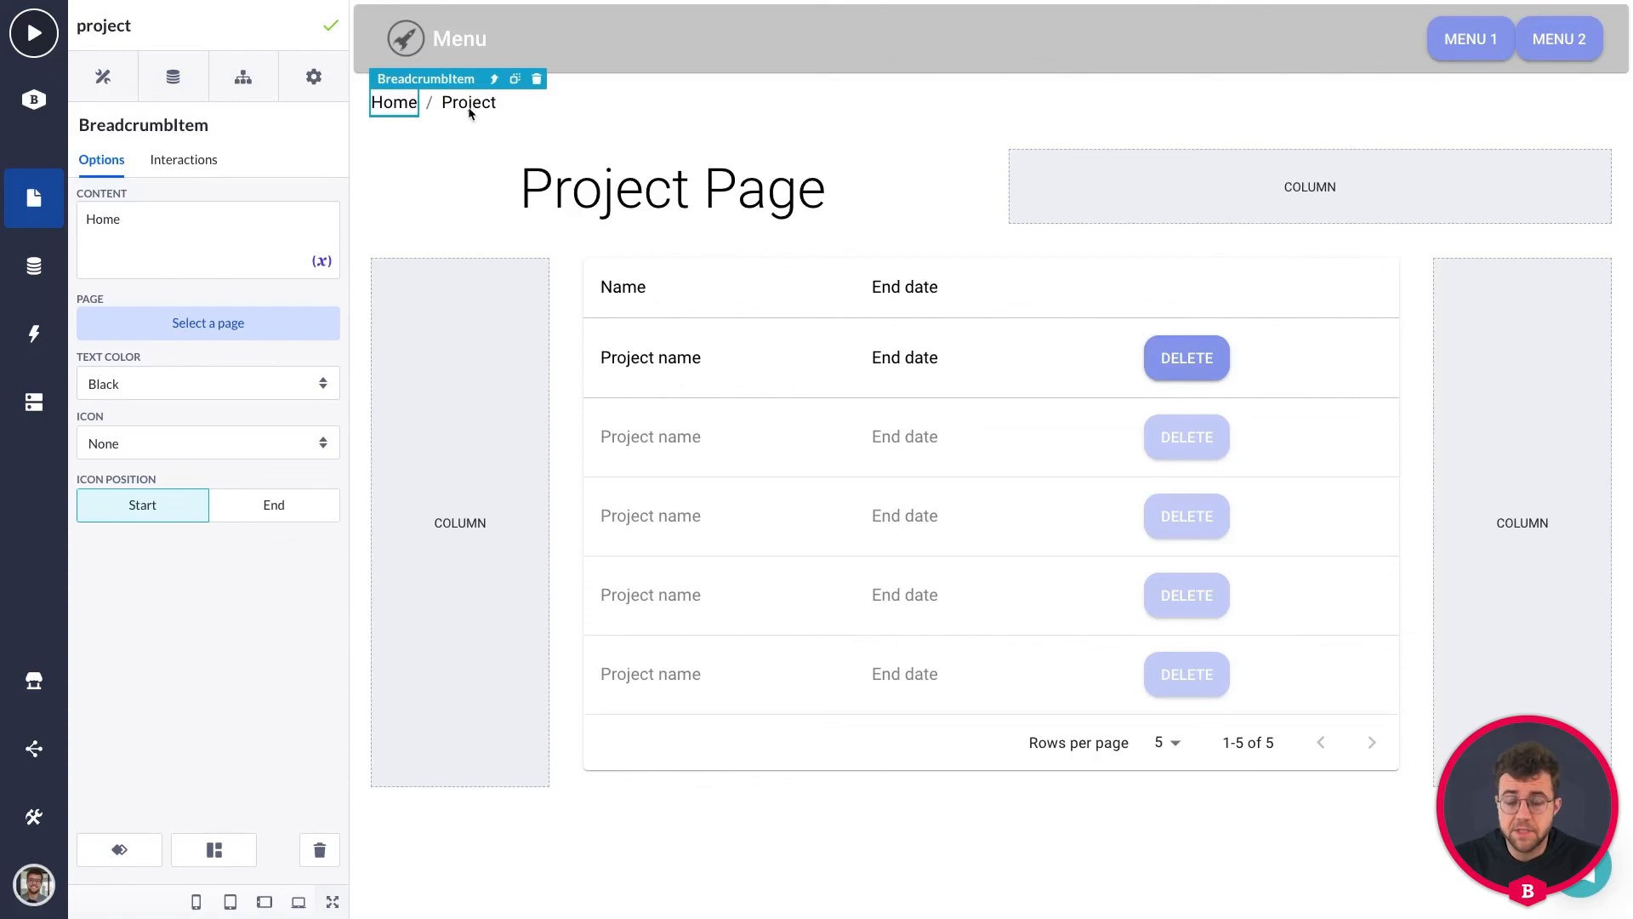
left_click(447, 167)
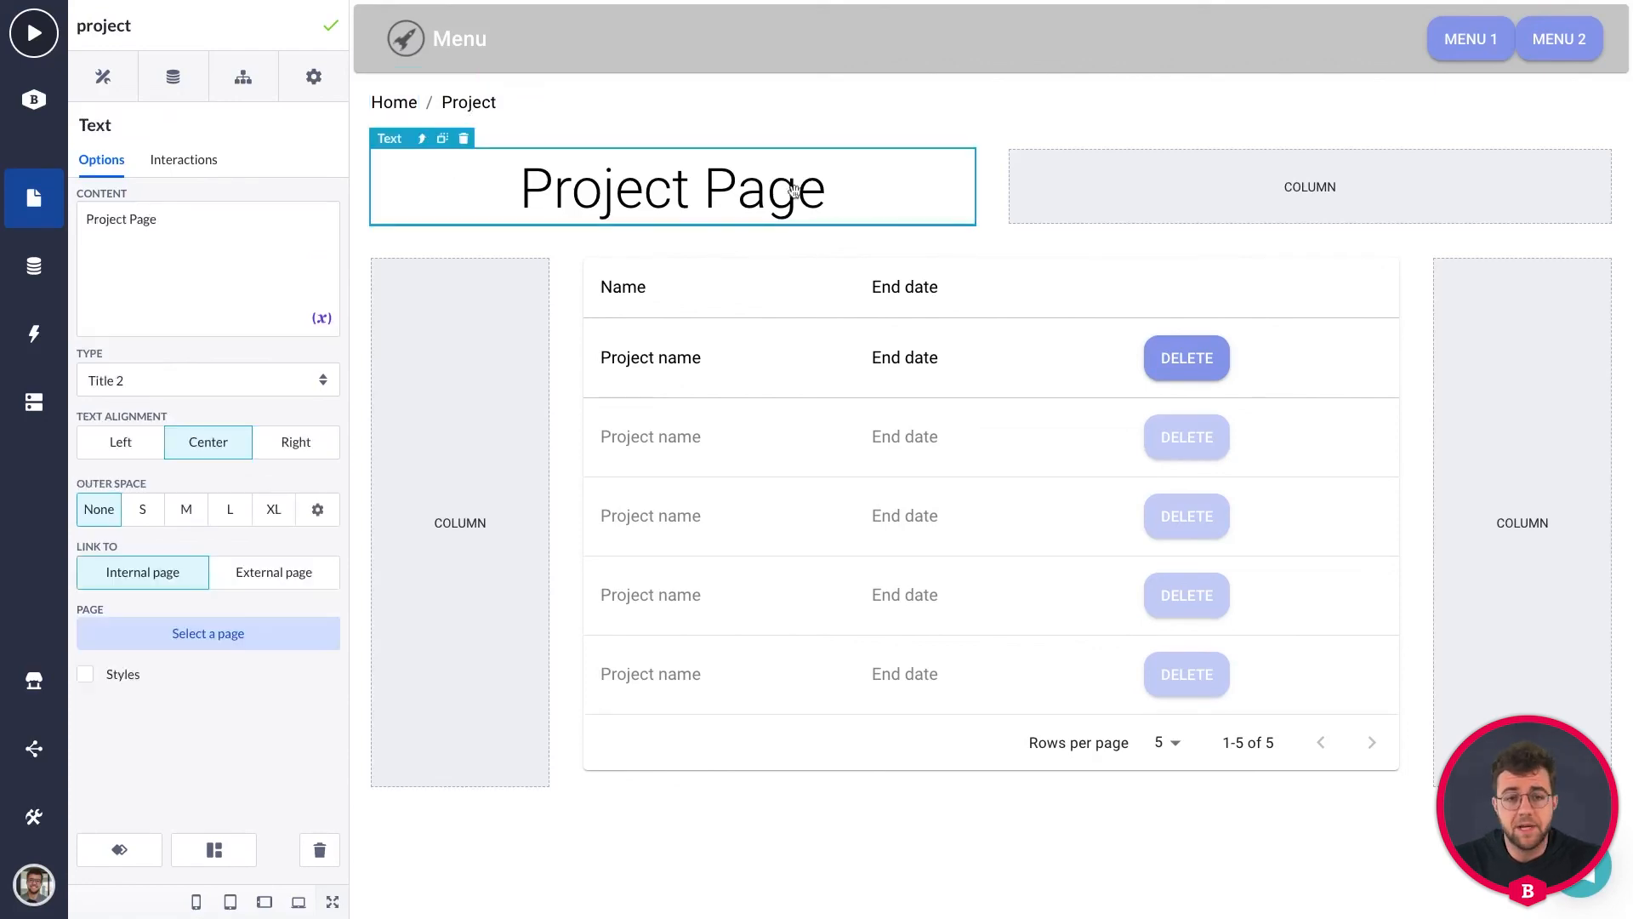
left_click(1104, 196)
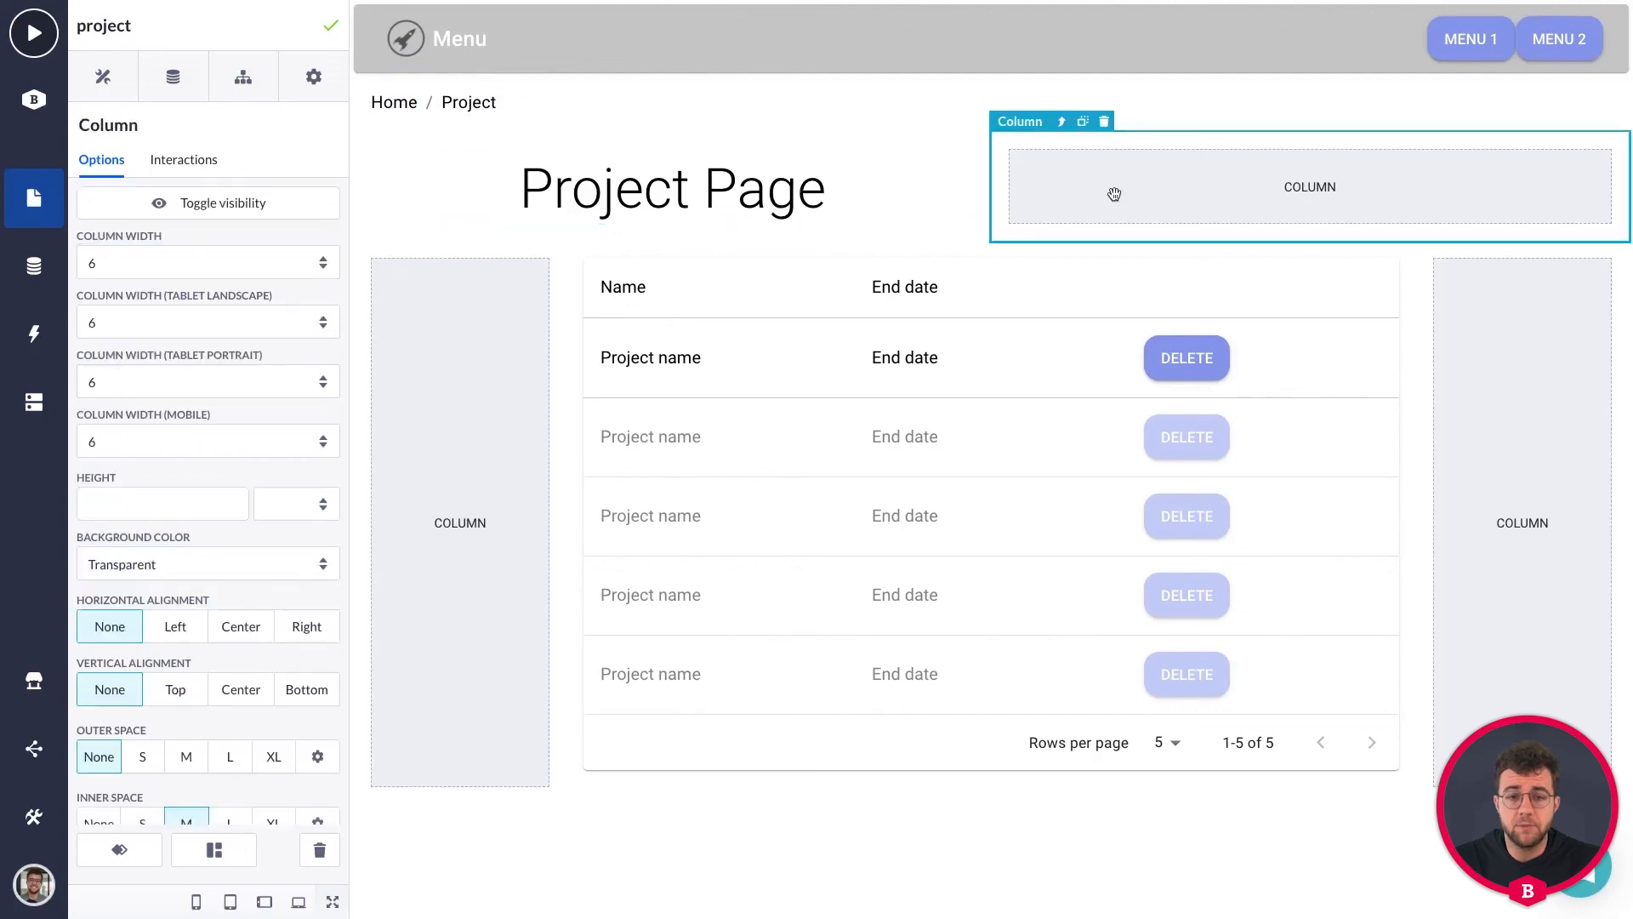
left_click(492, 859)
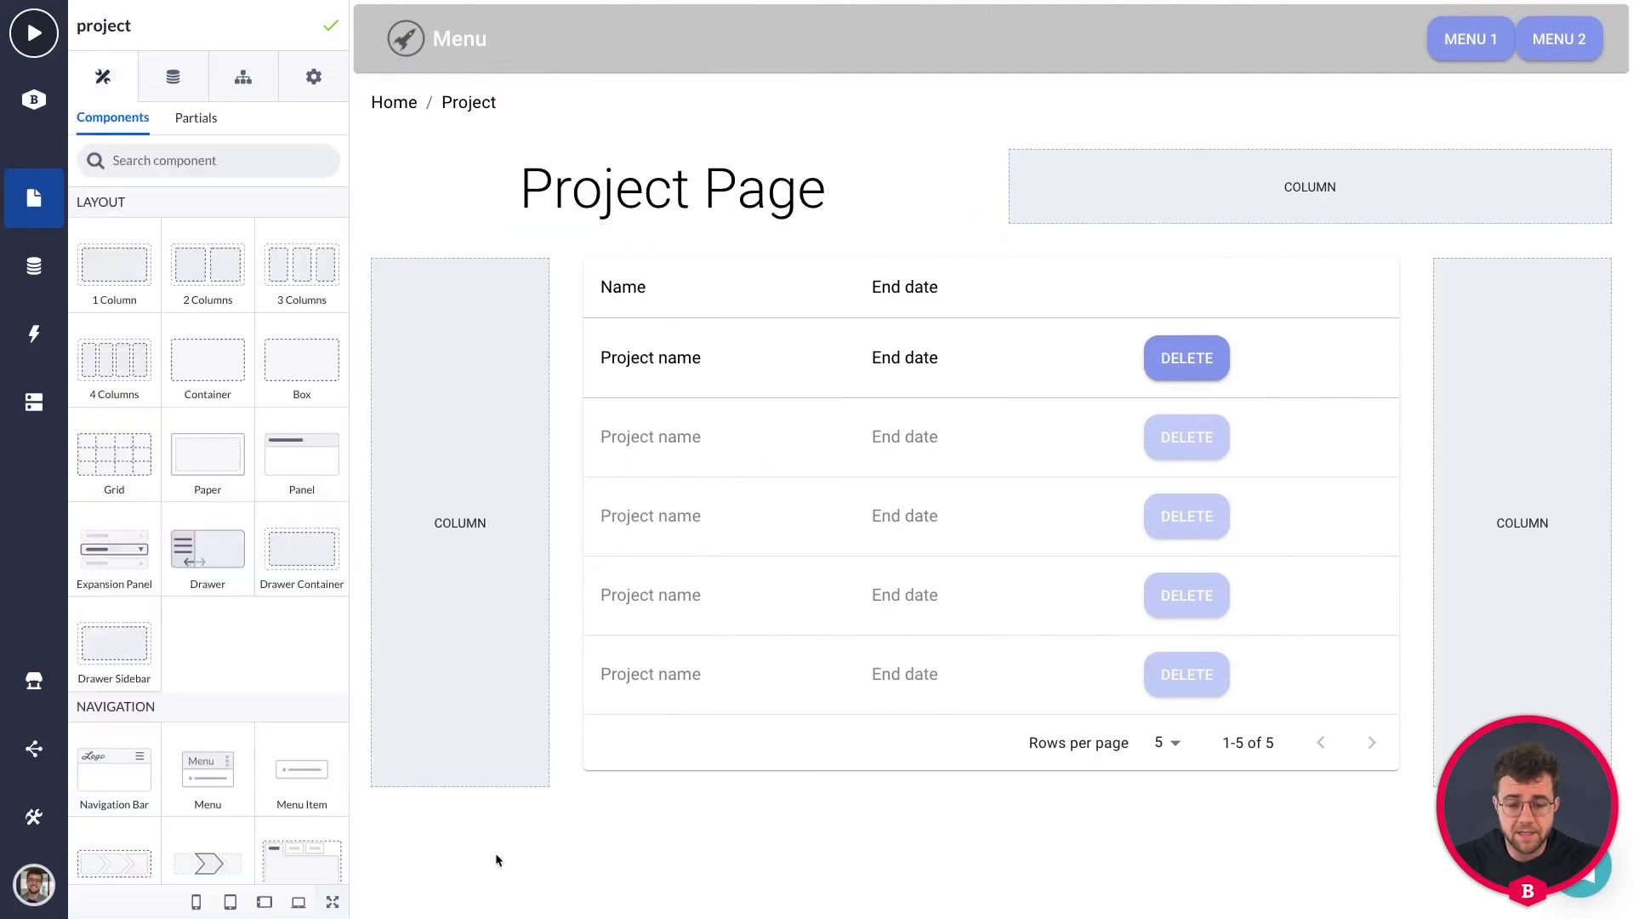